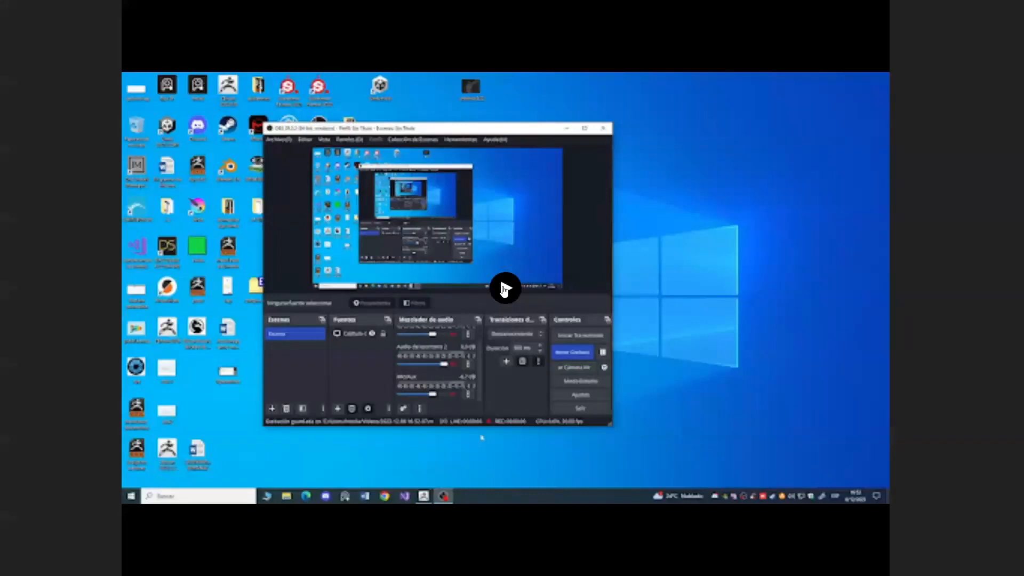
Step: Play the embedded class recording in full screen from its beginning
click(529, 313)
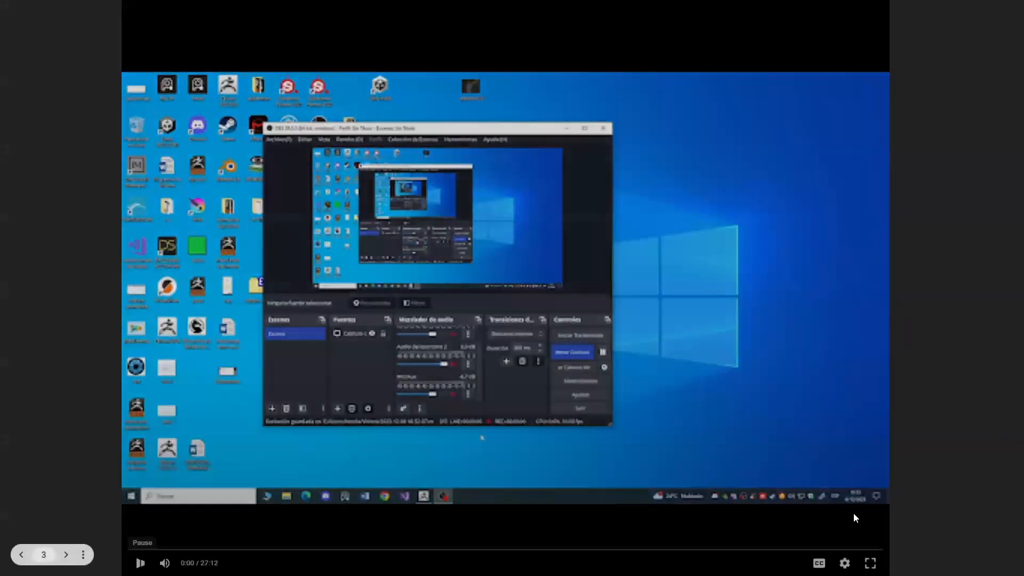
key(f)
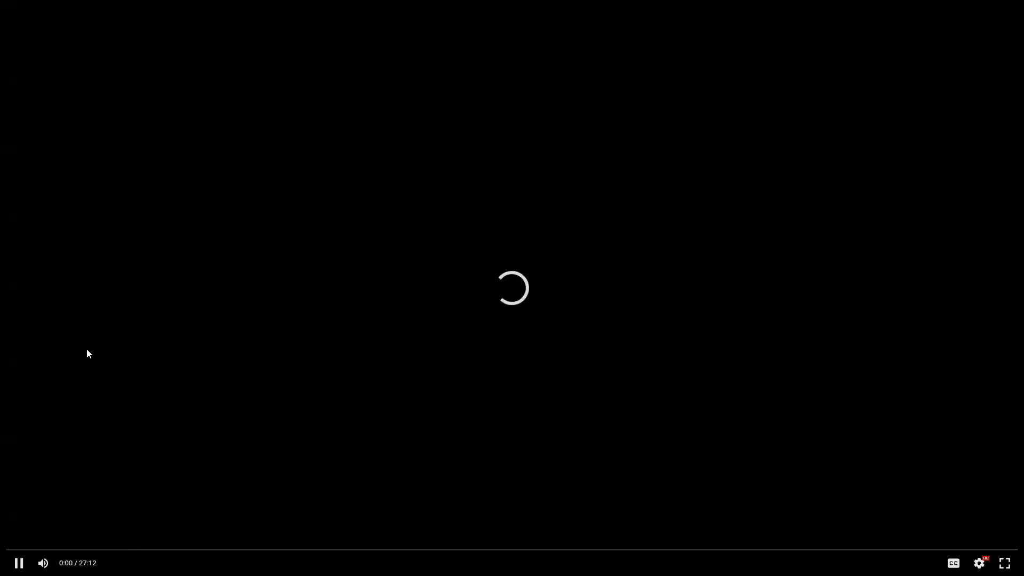
click(13, 550)
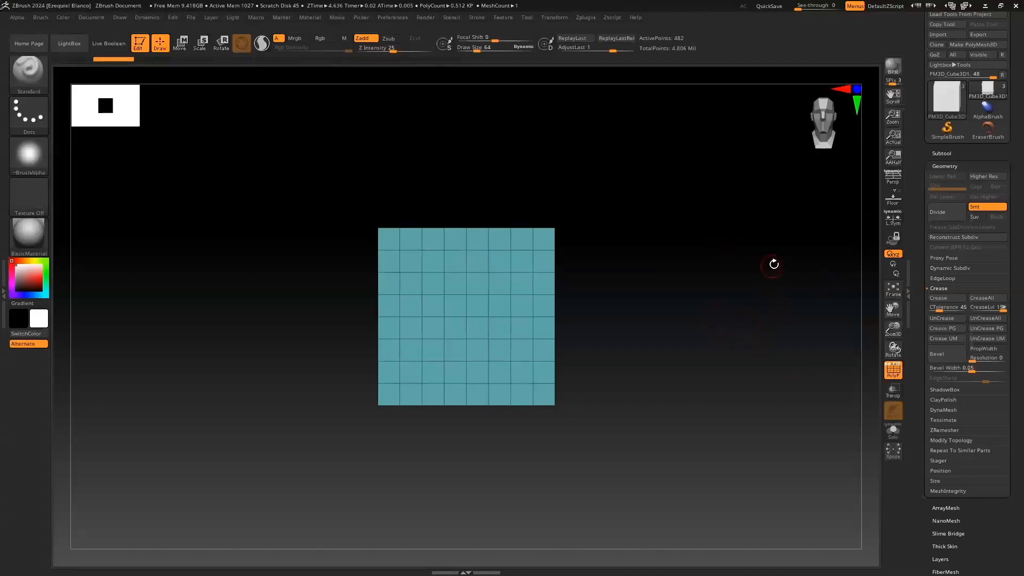
Step: Reinitialize the cube as a QCube with X, Y and Z resolution 8 and view it from the front
mouse_move(677, 279)
mouse_down()
mouse_move(681, 379)
mouse_move(658, 144)
mouse_move(674, 293)
mouse_up()
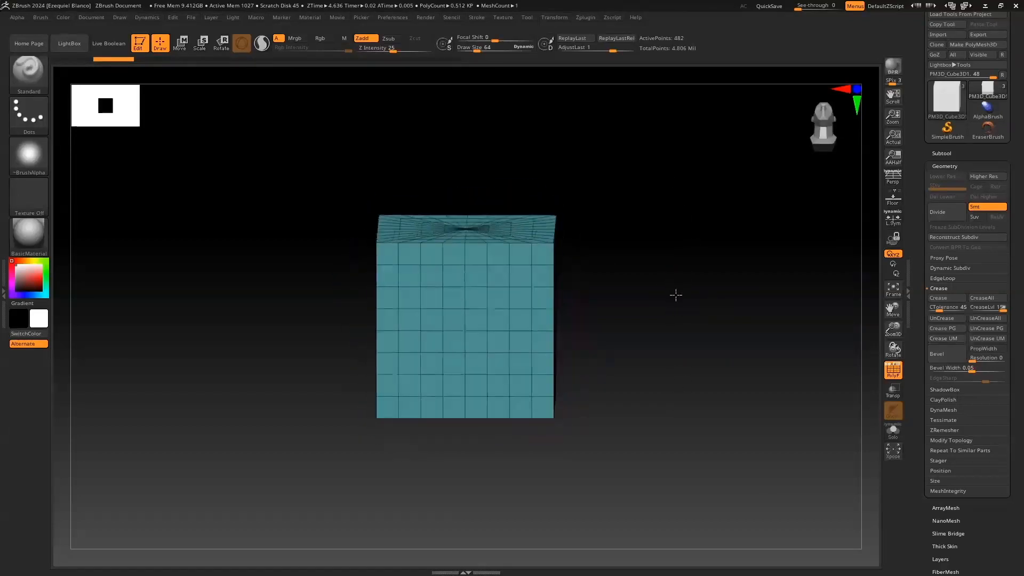
click(807, 143)
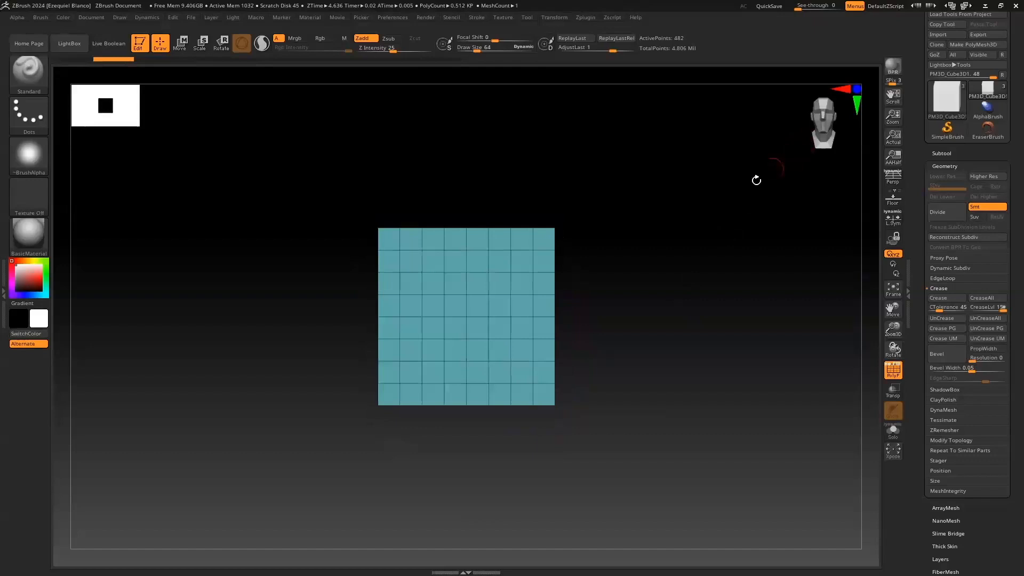
click(938, 164)
click(937, 470)
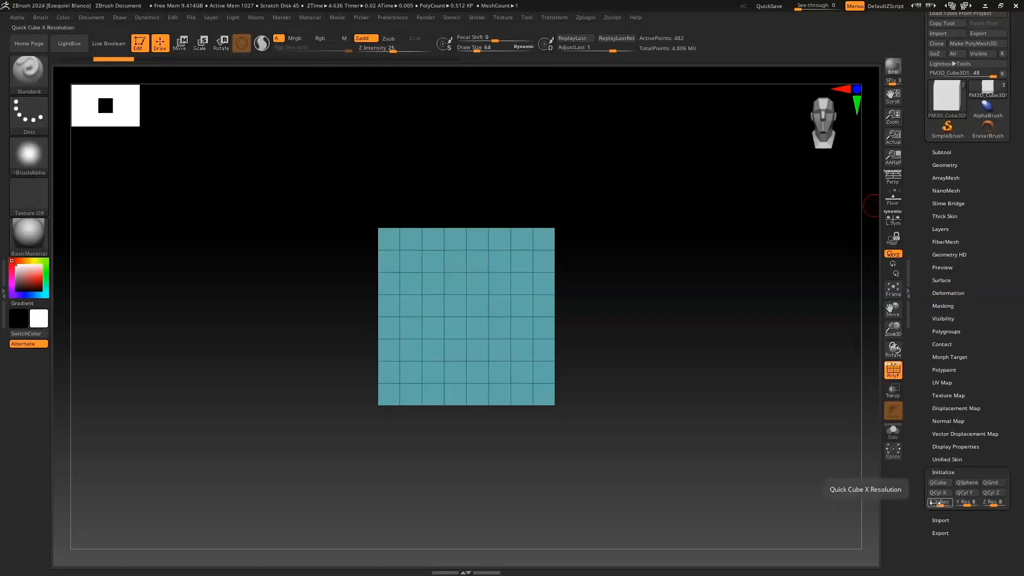
click(938, 482)
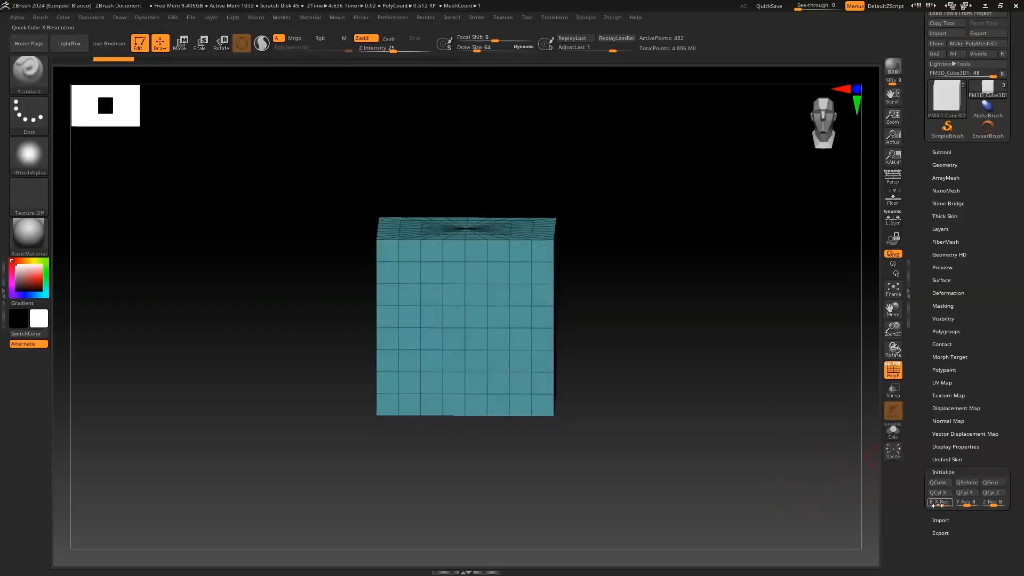
click(939, 482)
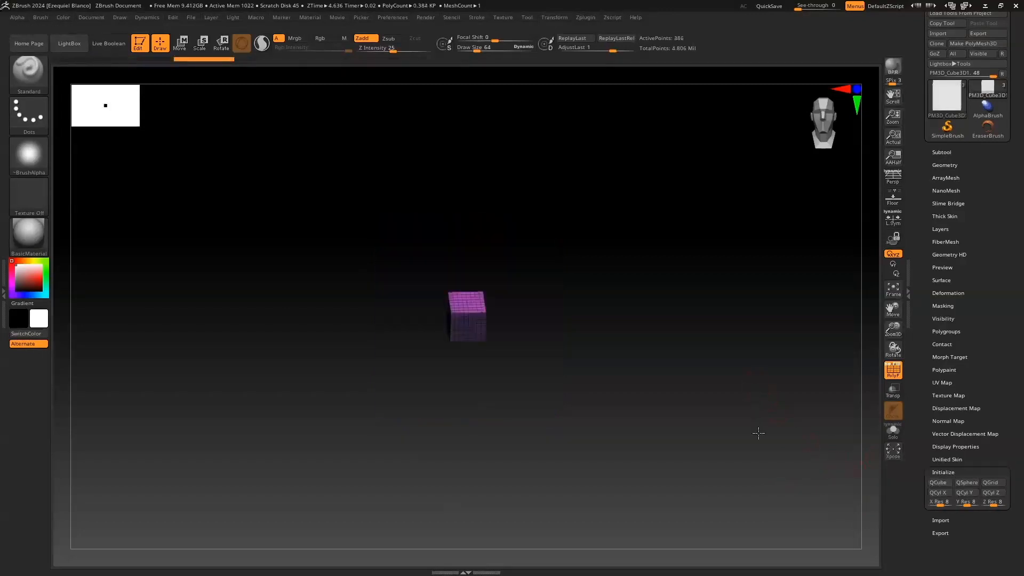
drag(758, 464, 774, 289)
drag(730, 259, 733, 289)
click(821, 130)
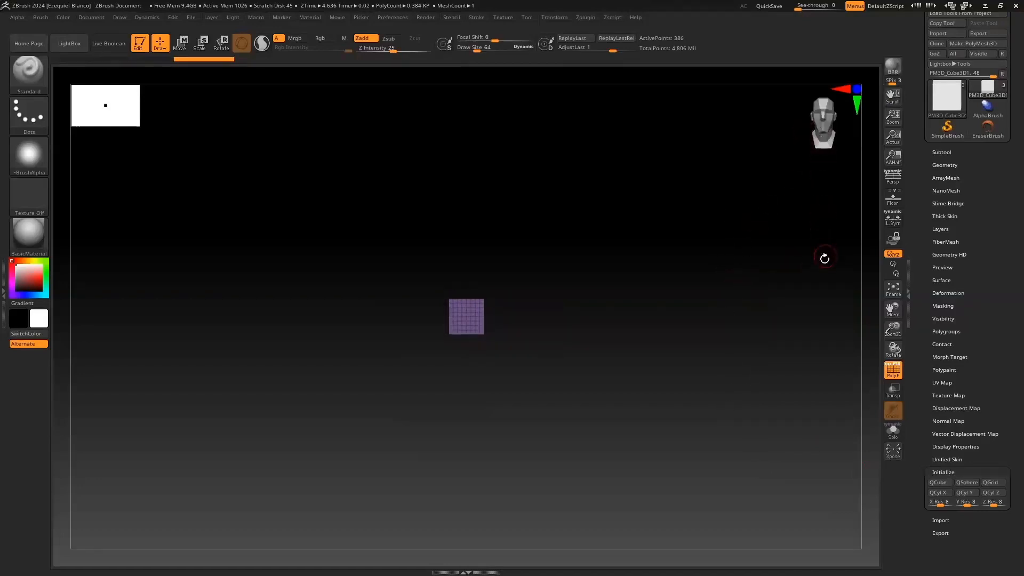
Step: Convert the framed 8 × 8 × 8 cube into an editable PolyMesh3D
key(f)
alt+drag(806, 351, 736, 158)
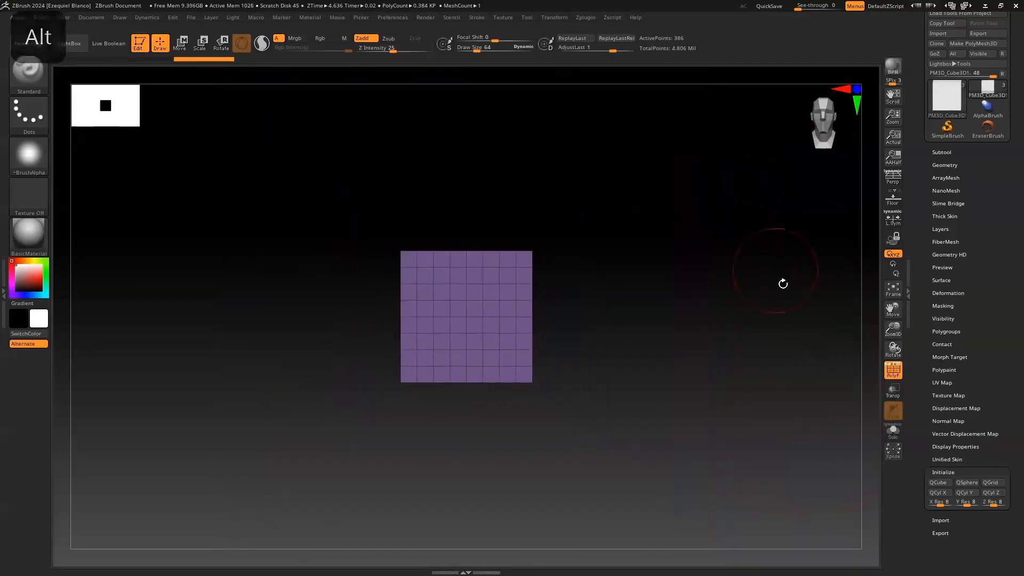
mouse_move(733, 257)
mouse_down()
mouse_move(686, 258)
mouse_move(732, 258)
mouse_up()
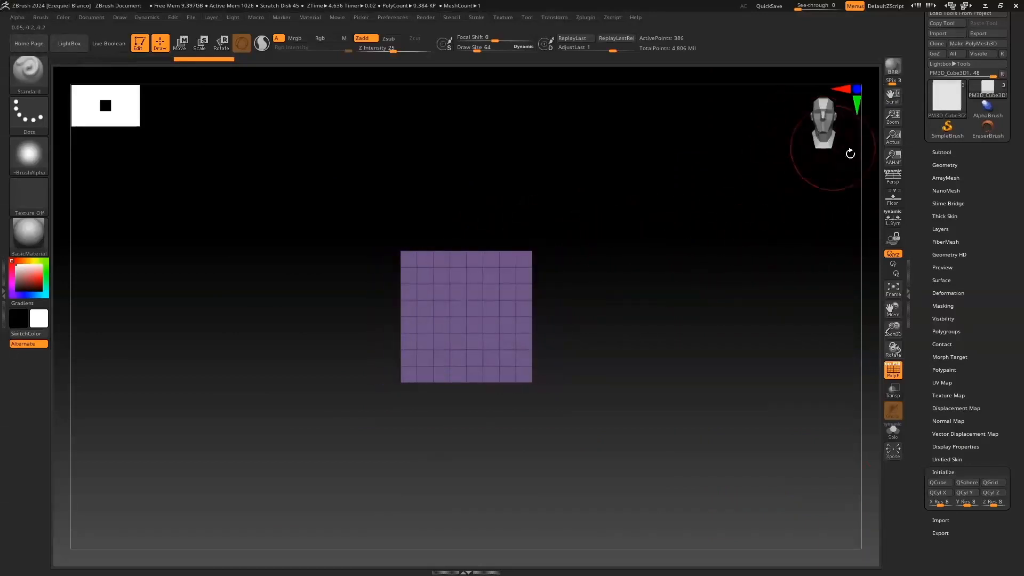
click(973, 43)
mouse_move(709, 278)
mouse_down()
mouse_move(672, 276)
mouse_move(690, 313)
mouse_move(729, 279)
mouse_move(706, 277)
mouse_up()
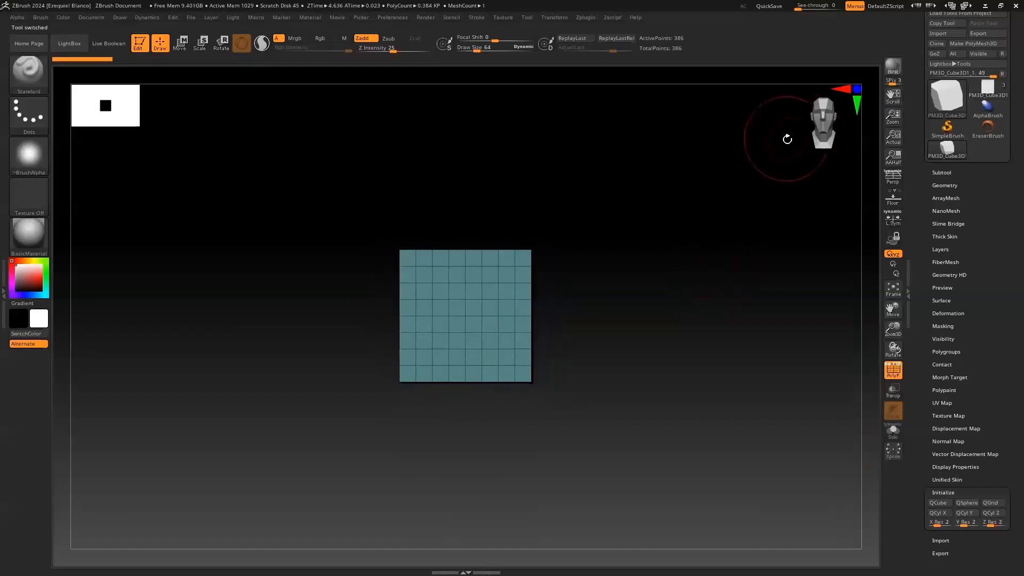
mouse_move(688, 240)
mouse_down()
mouse_move(649, 242)
mouse_move(657, 272)
mouse_move(687, 254)
mouse_up()
Step: Crease the cube's edges along its polygroup borders with Crease PG
click(940, 185)
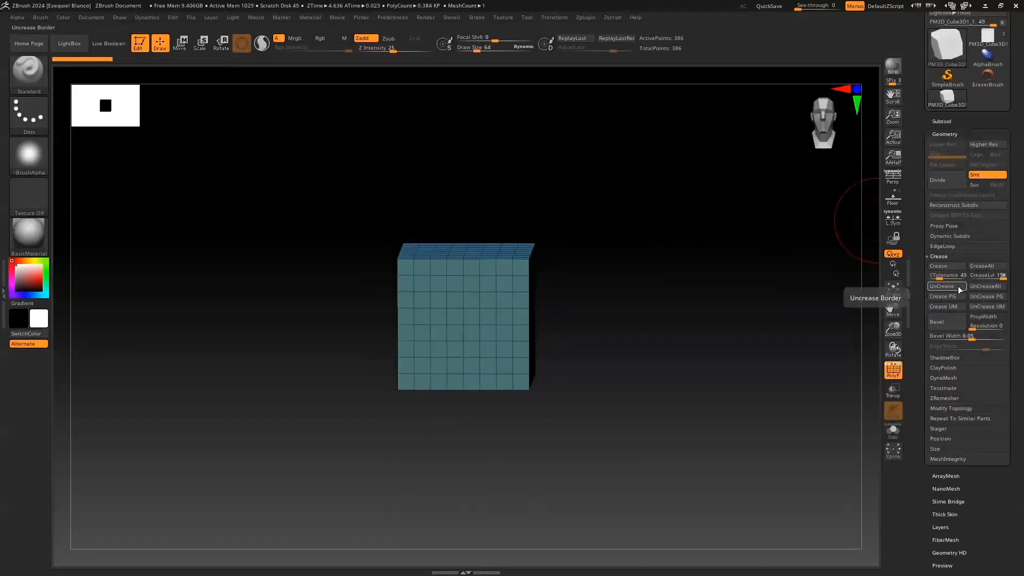
click(953, 298)
mouse_move(775, 325)
mouse_down()
mouse_move(793, 295)
mouse_move(777, 209)
mouse_move(817, 336)
mouse_move(770, 324)
mouse_up()
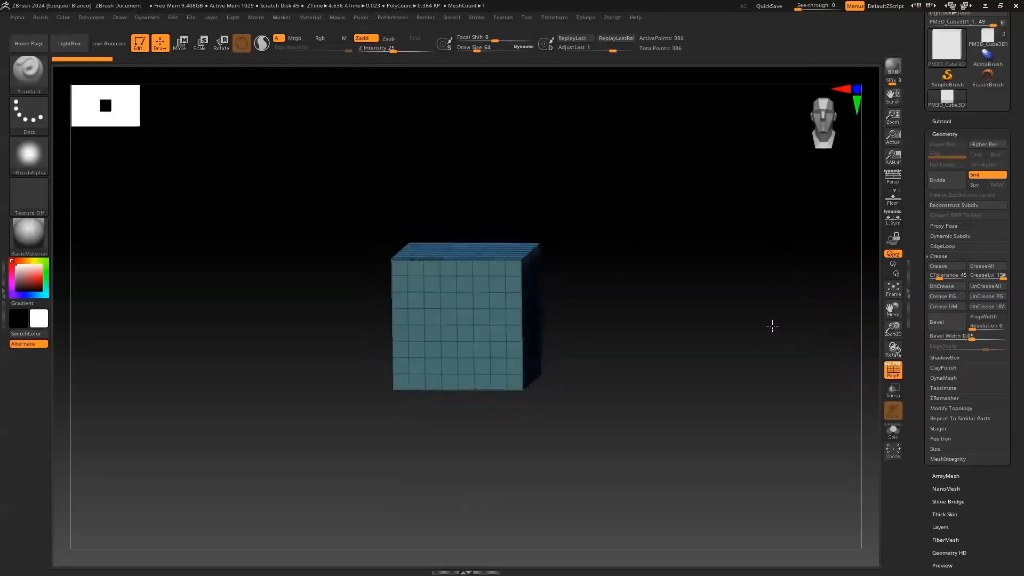
click(819, 126)
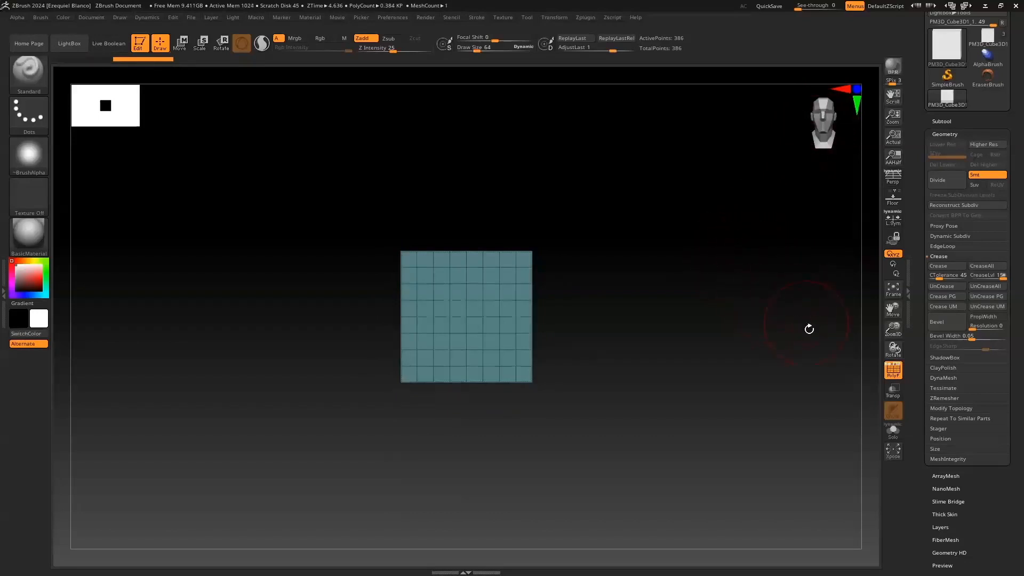
Step: Subdivide the creased cube up to SDiv level 5
key(ctrl)
key(ctrl+d)
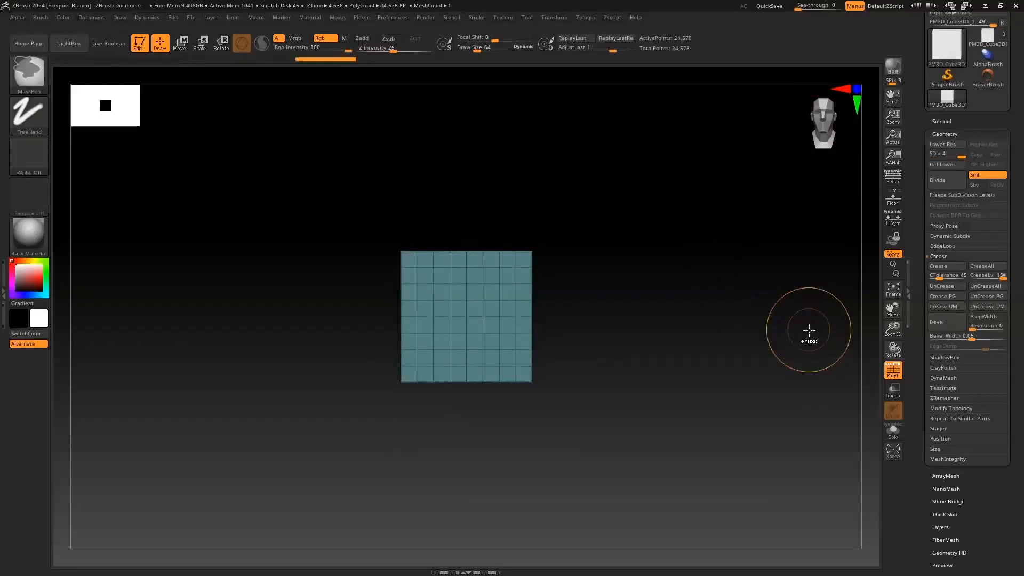
click(892, 369)
click(890, 375)
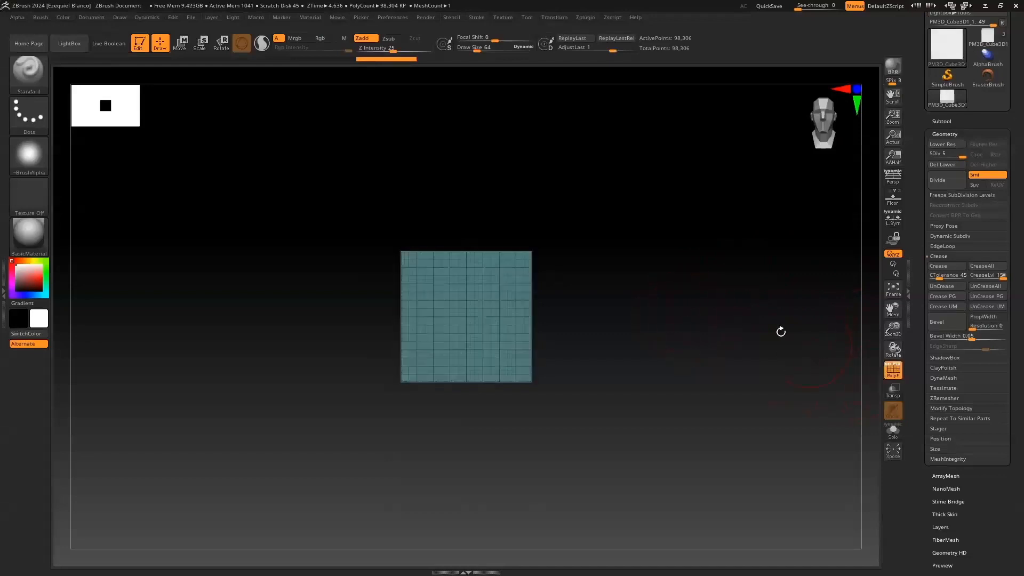
Step: Select the KnifeRect brush for cutting and delete the cube's lower subdivision levels
key(shift)
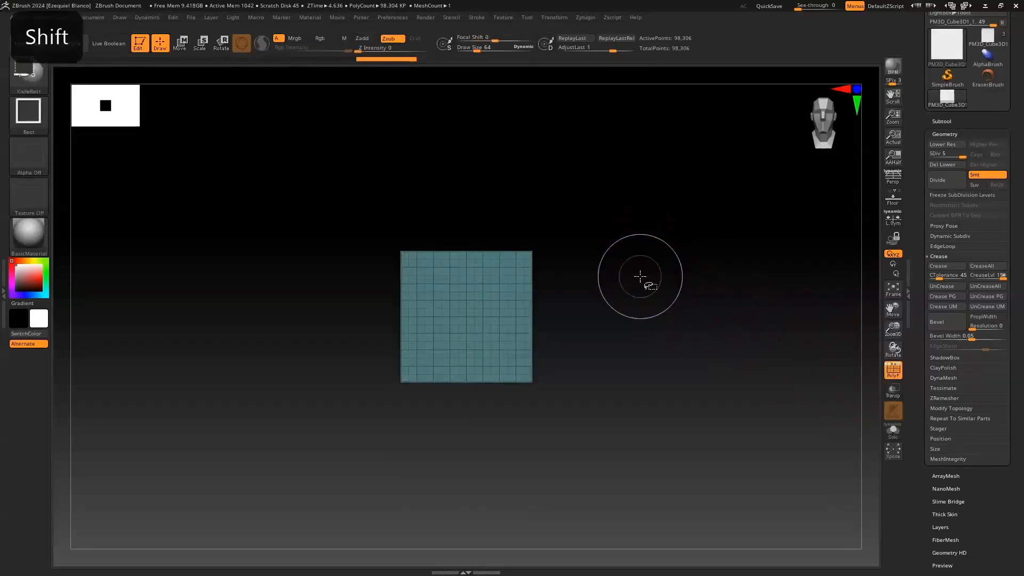
shift+click(22, 72)
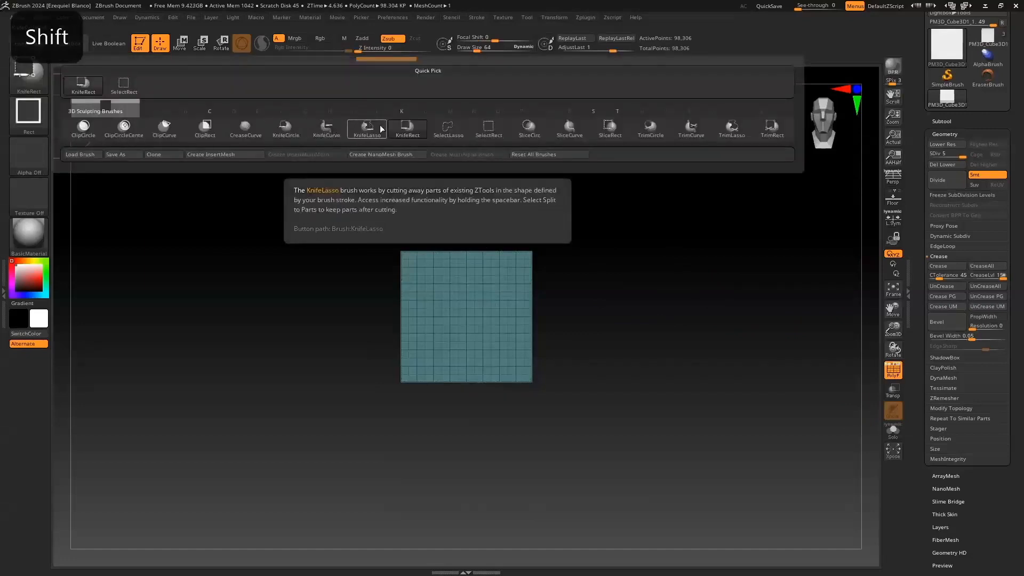
shift+click(407, 131)
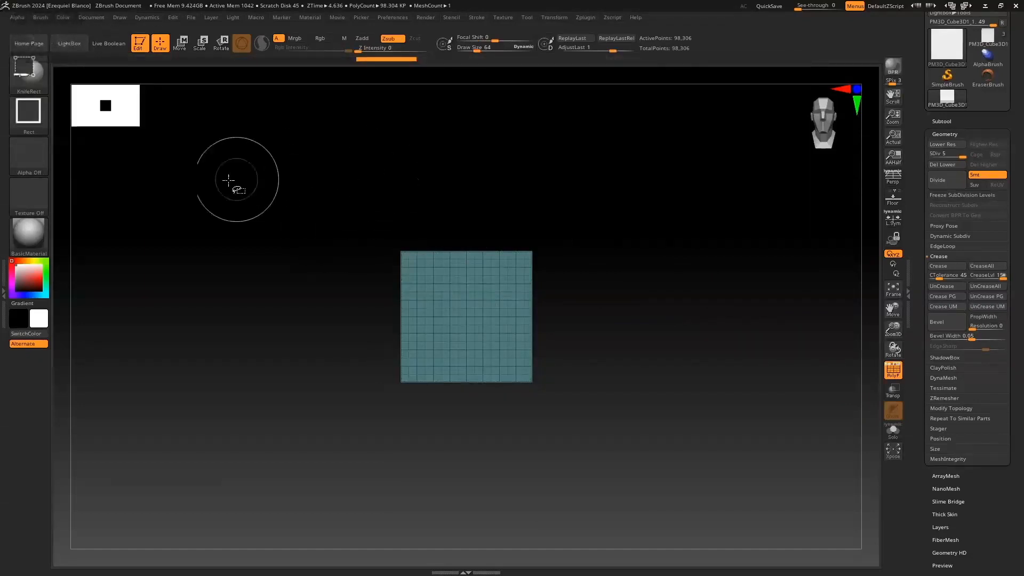
click(942, 165)
Step: Try cutting a rectangular notch out of the cube's upper middle with KnifeRect, and undo the cut
key(shift)
shift+drag(418, 196, 509, 315)
drag(309, 364, 859, 235)
click(896, 371)
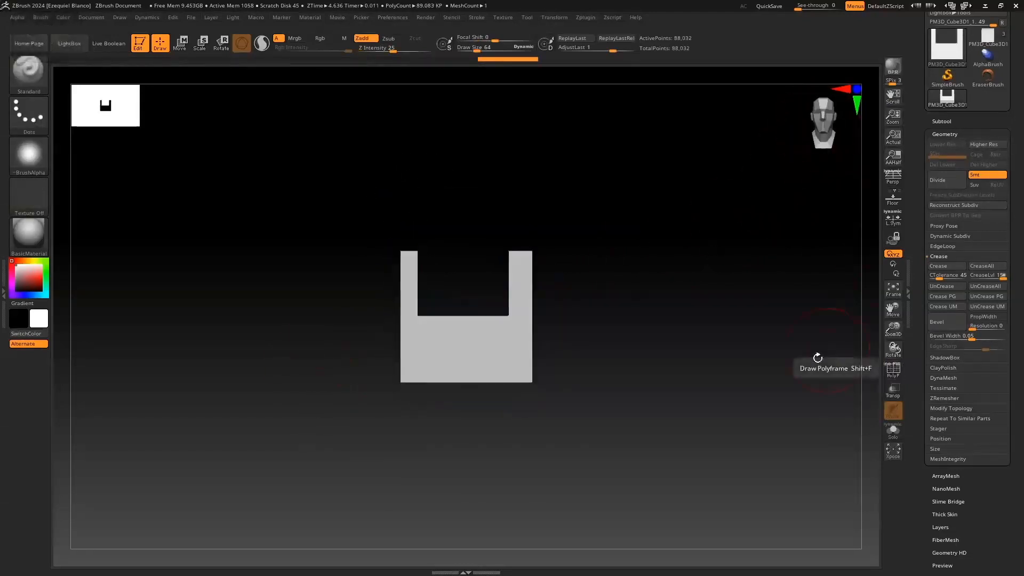
key(ctrl+z)
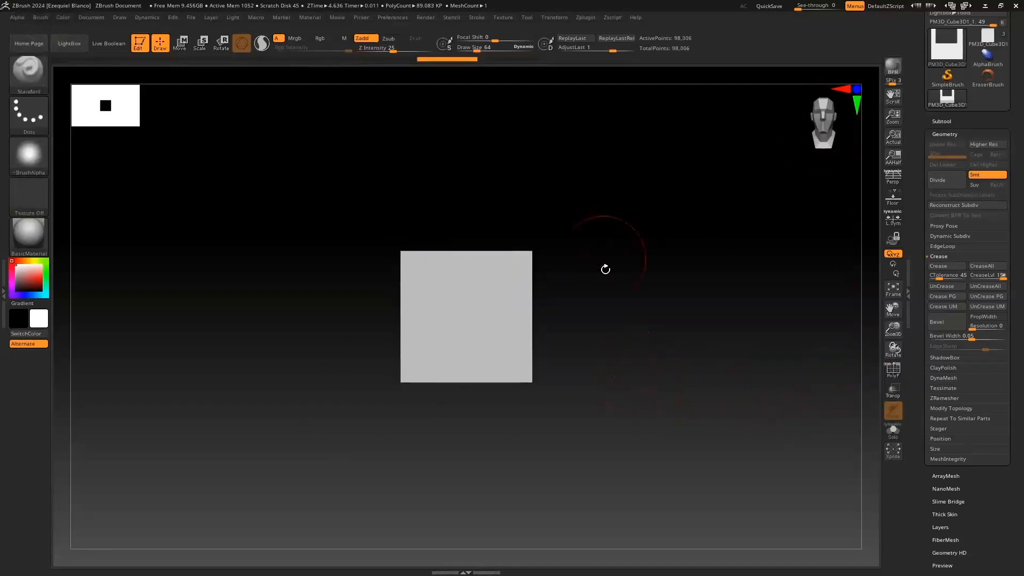
Step: Enable Split To Parts for KnifeRect and cut a rectangular block out of the cube's upper middle
key(ctrl+shift)
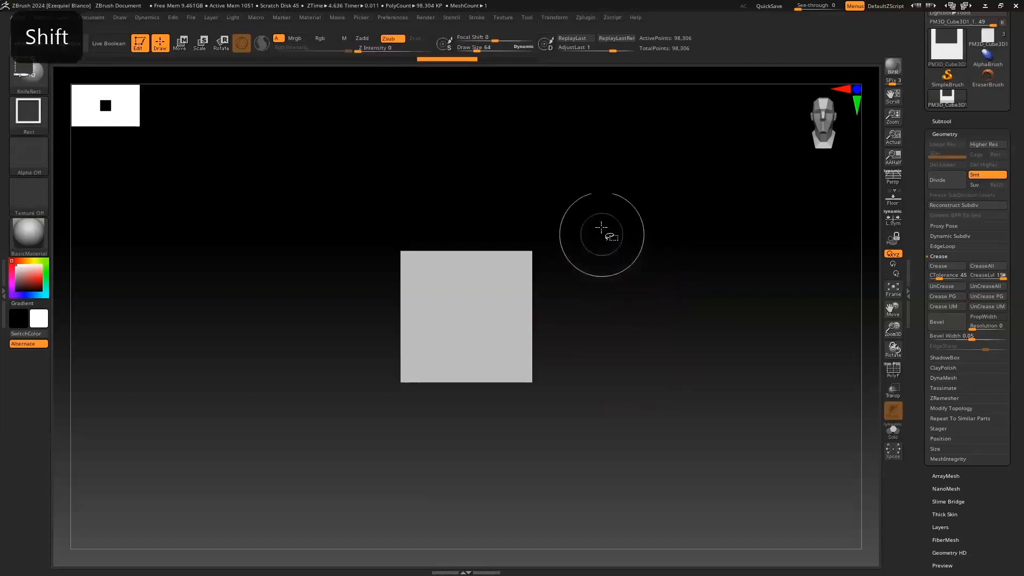
key(ctrl+shift+space)
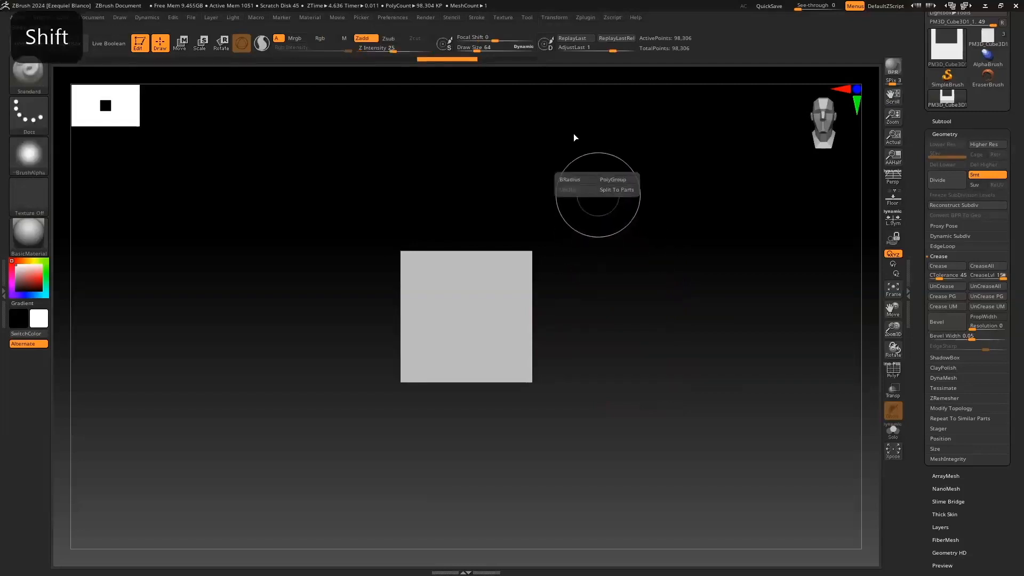
click(614, 190)
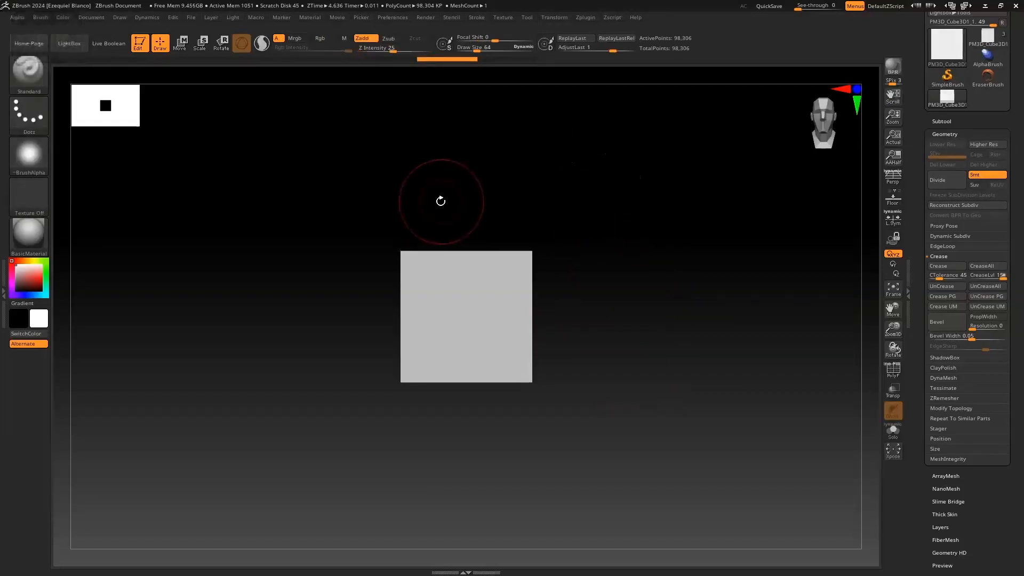
mouse_move(433, 193)
ctrl+shift+mouse_down()
mouse_move(445, 310)
mouse_move(491, 302)
mouse_move(501, 324)
ctrl+shift+mouse_up()
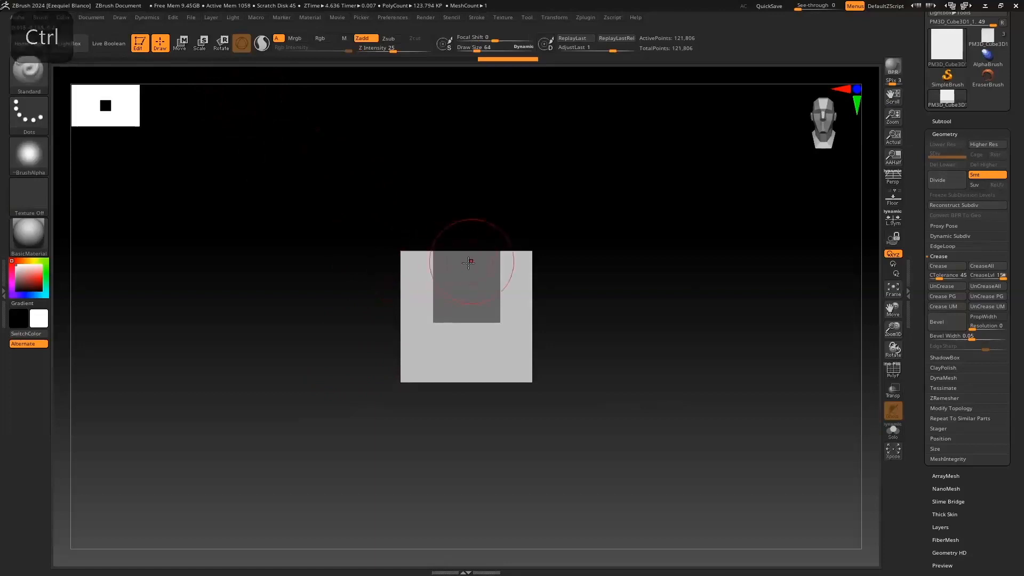
Step: With the cut block masked, move the U-shaped part down about 0.29 along Y to separate them
click(200, 49)
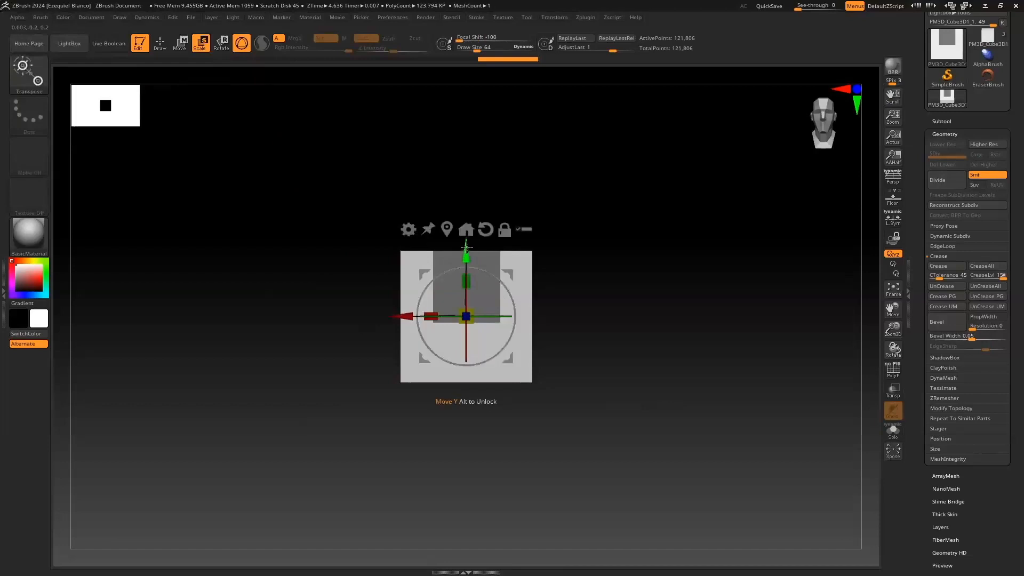
drag(466, 246, 466, 342)
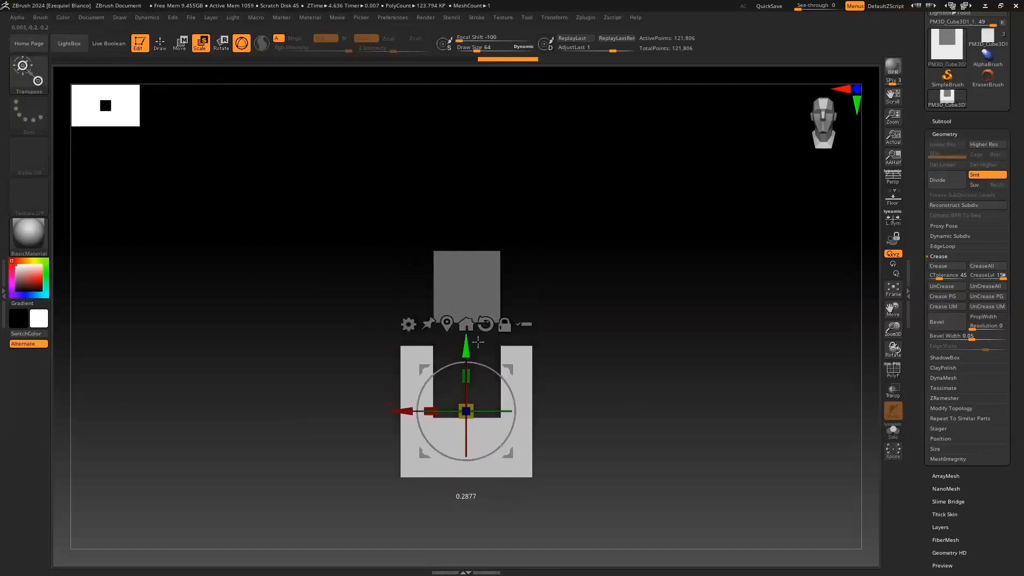
drag(614, 278, 645, 278)
click(834, 133)
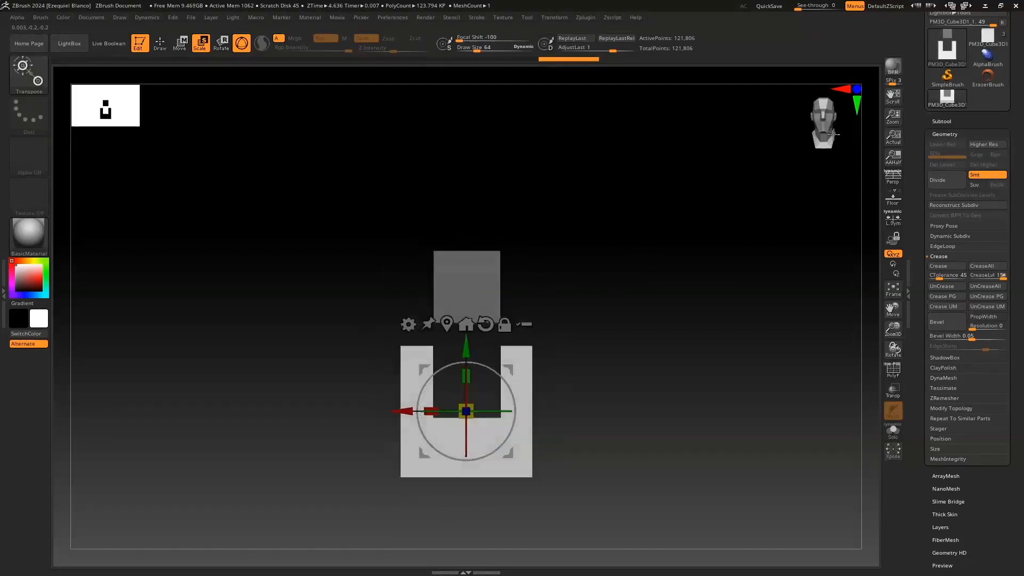
Step: Invert the mask, stretch the cut block along Z and lower it partly into the U-shaped part's notch
key(ctrl)
ctrl+click(638, 304)
drag(633, 304, 800, 173)
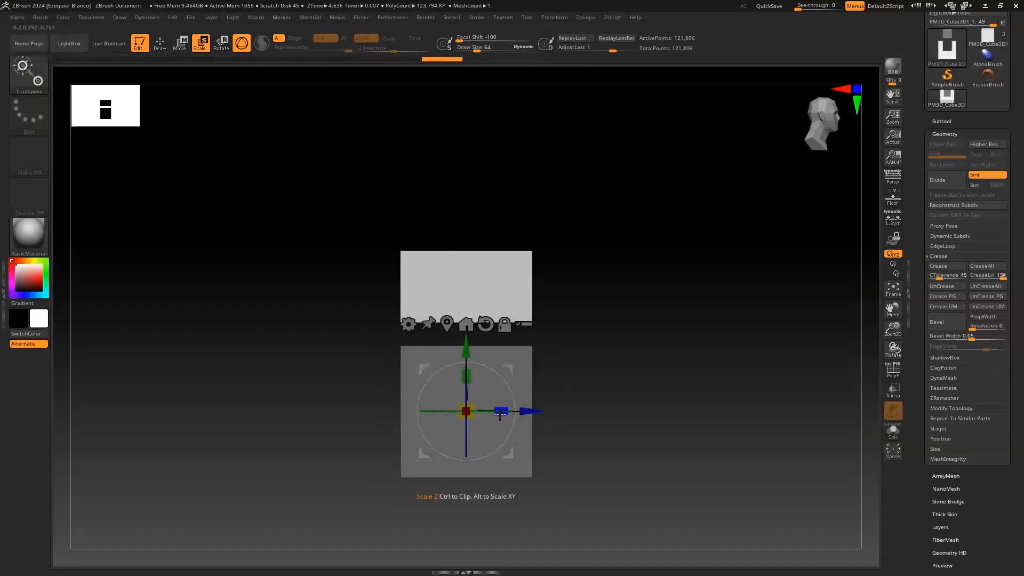
drag(502, 412, 613, 409)
drag(456, 345, 457, 391)
drag(613, 425, 565, 426)
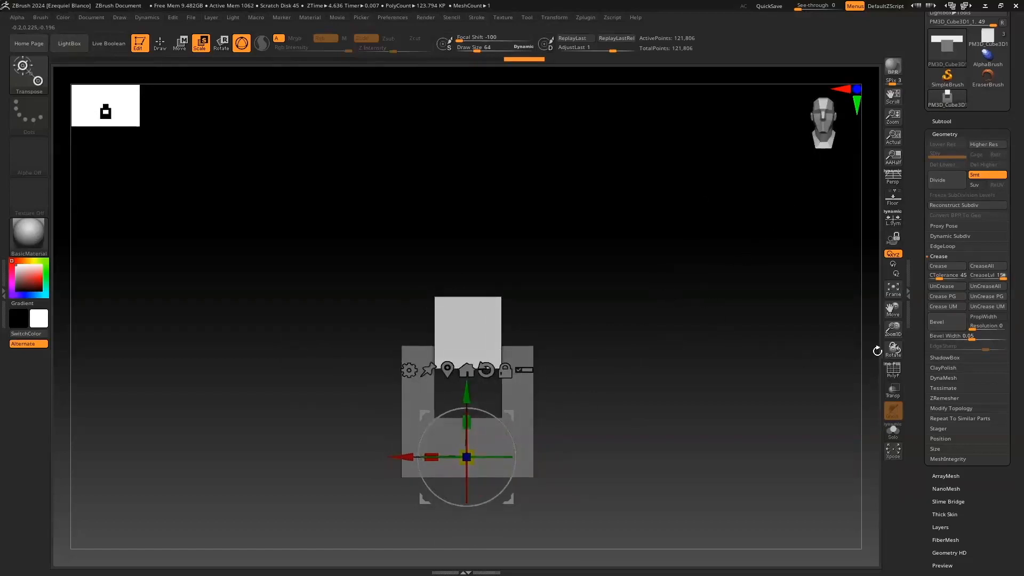
Step: Display the polyframe, give the masked U-shaped part its own polygroup and mask the whole model
click(893, 369)
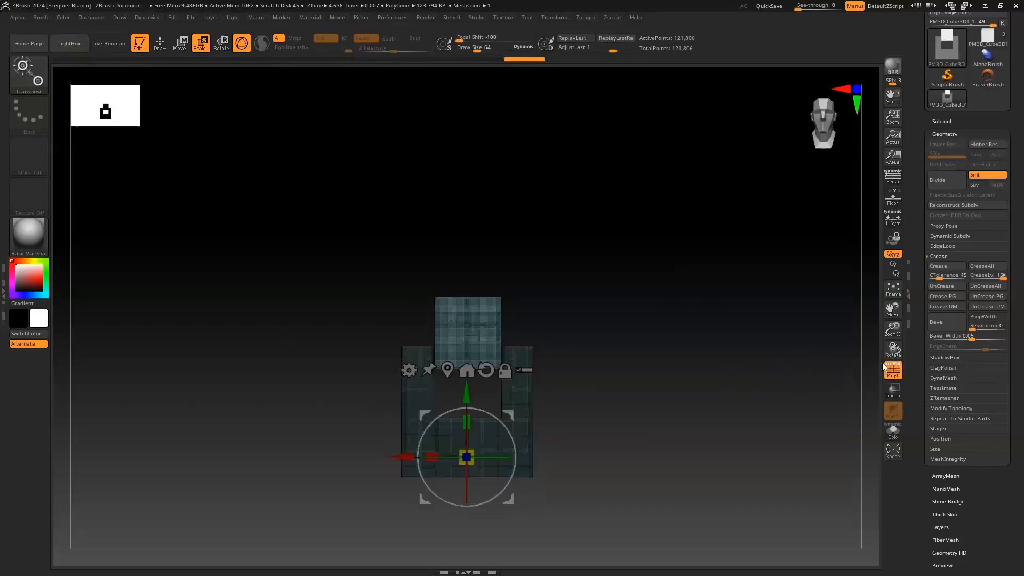
drag(868, 354, 739, 356)
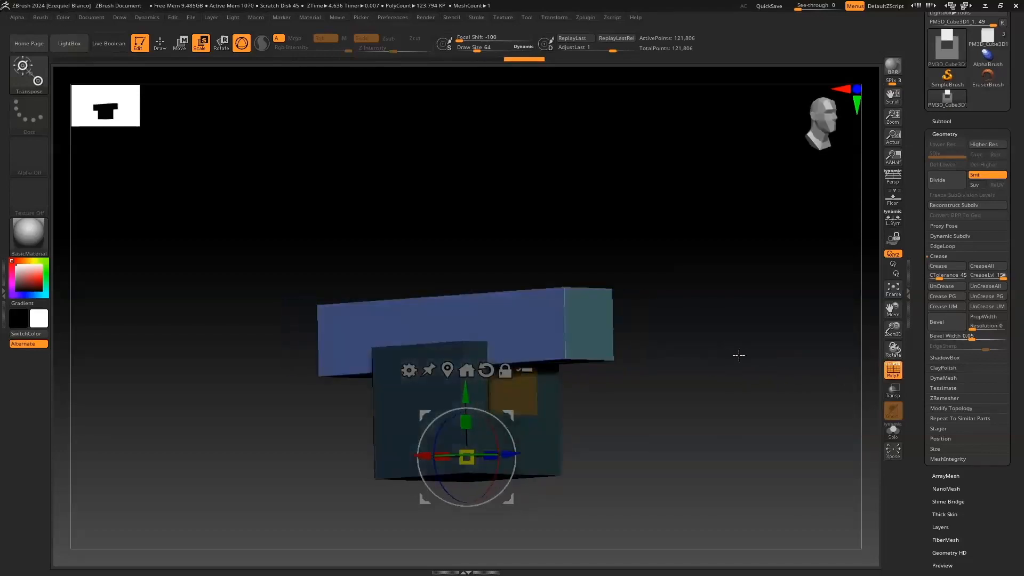
ctrl+click(739, 355)
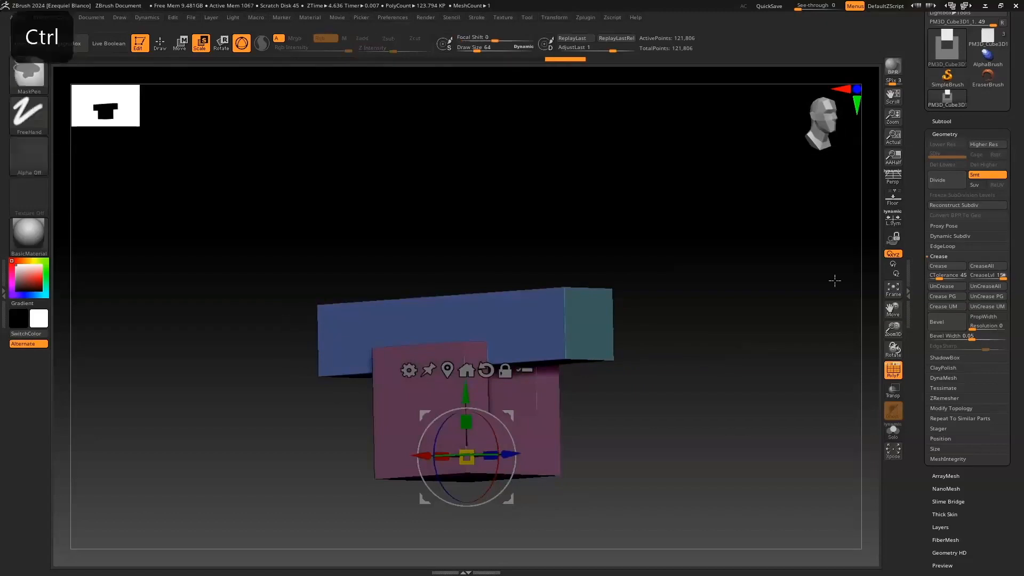
ctrl+click(700, 324)
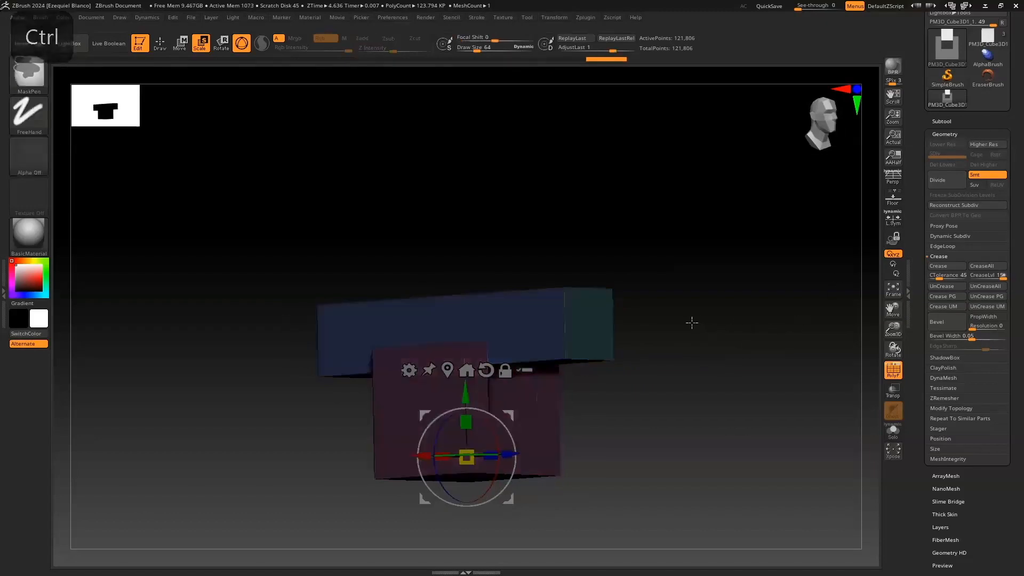
Step: Clear the mask and isolate the long upper block by its polygroup, hiding the U-shaped part
ctrl+click(696, 324)
mouse_move(702, 334)
shift+mouse_down()
mouse_move(670, 338)
mouse_move(688, 338)
shift+mouse_up()
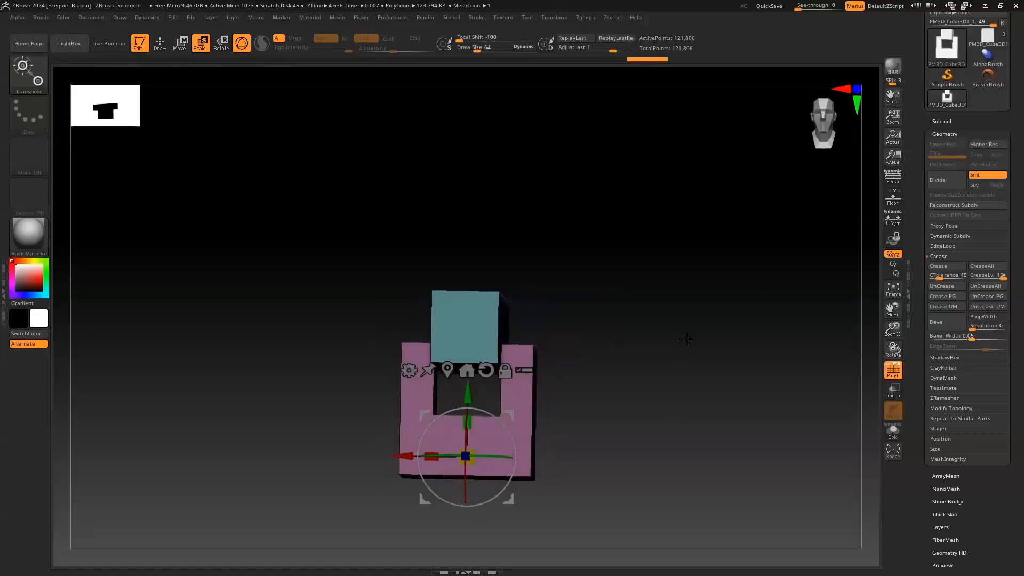
key(ctrl)
key(shift)
key(ctrl)
click(819, 147)
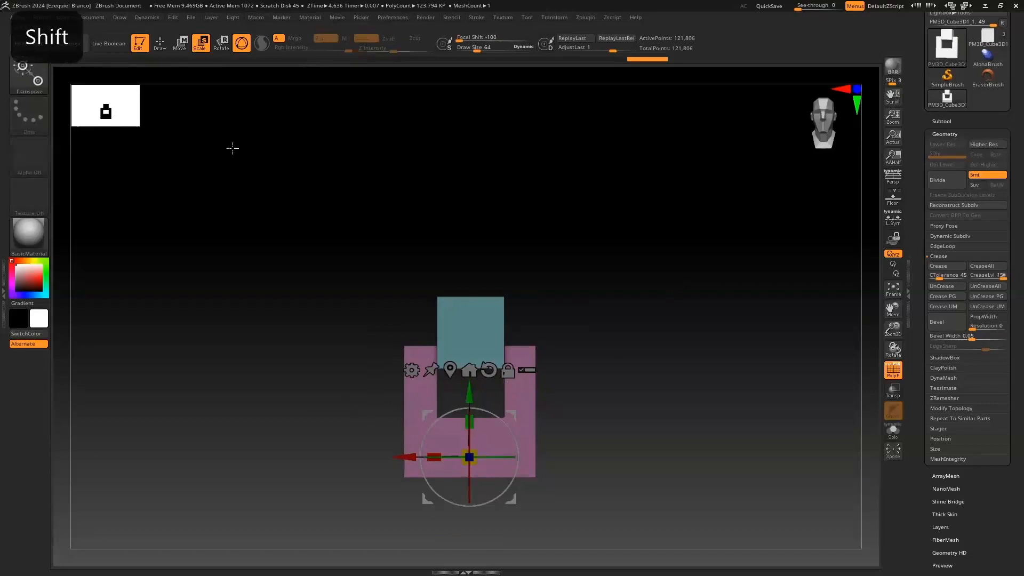
click(164, 51)
ctrl+shift+click(519, 400)
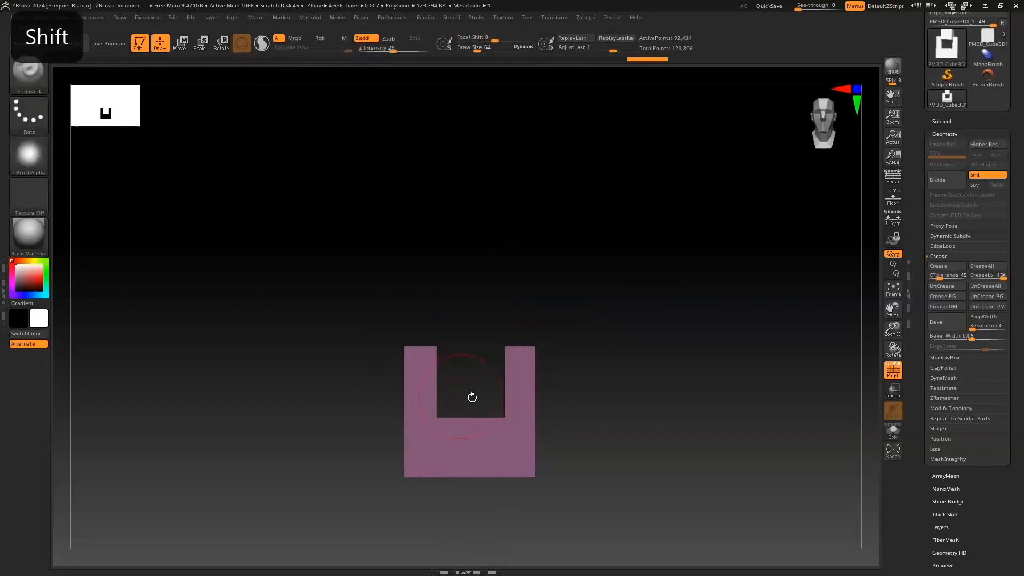
ctrl+shift+click(525, 403)
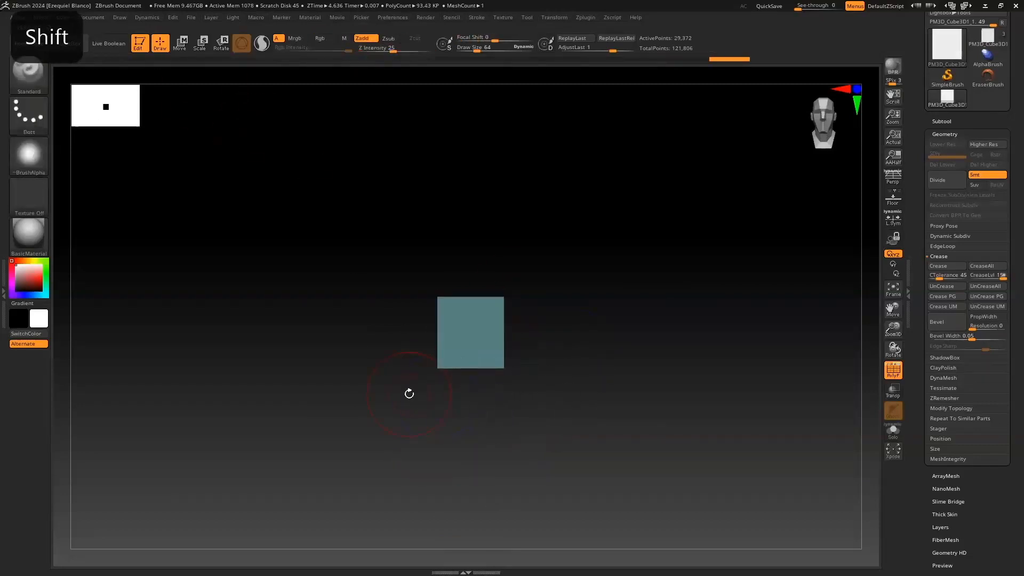
drag(578, 343, 613, 336)
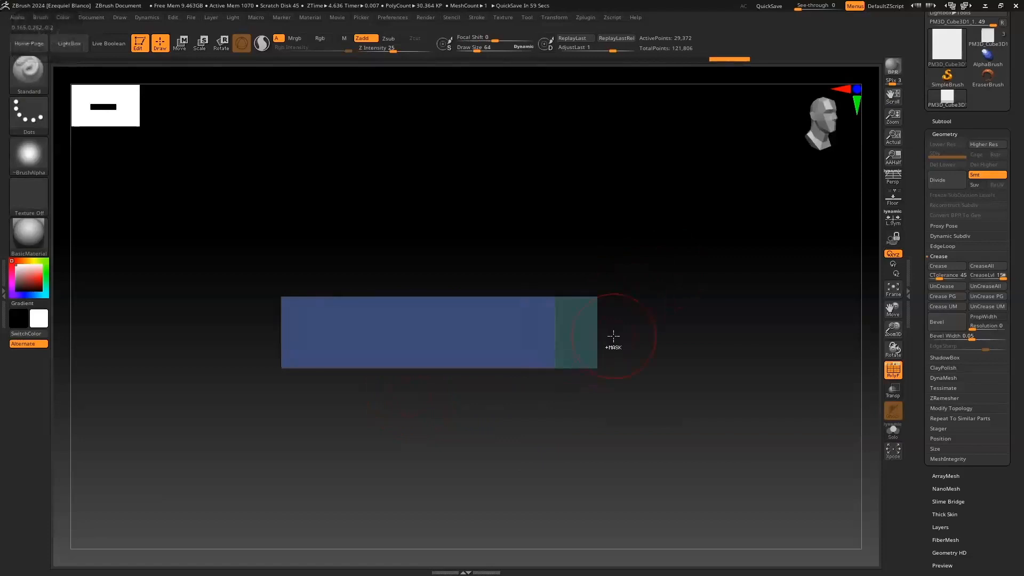
Step: Give the isolated block a single polygroup of its own and bring back the whole model unmasked
key(ctrl+w)
ctrl+click(667, 305)
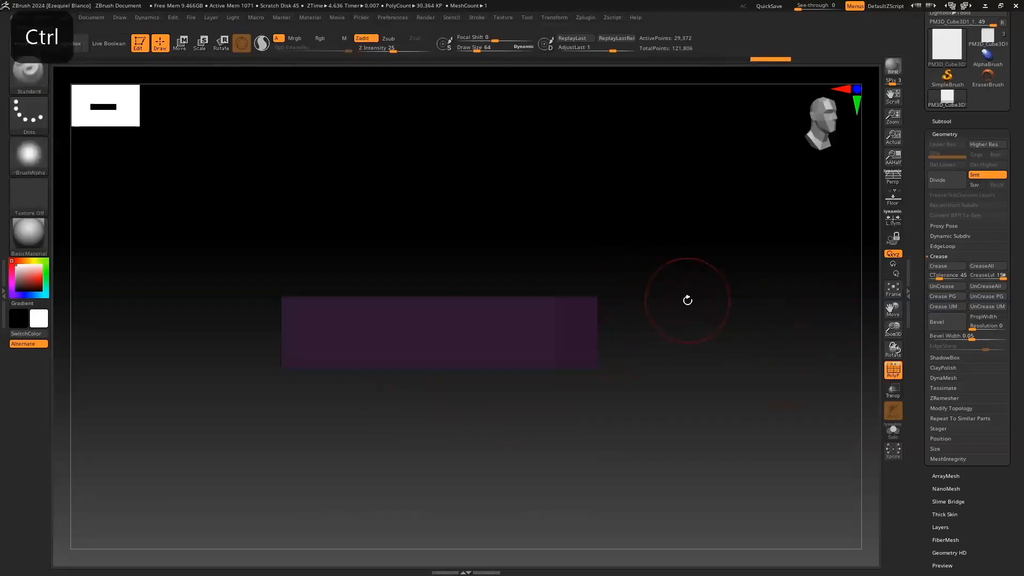
ctrl+shift+click(691, 319)
ctrl+click(704, 321)
drag(713, 324, 686, 320)
ctrl+click(686, 320)
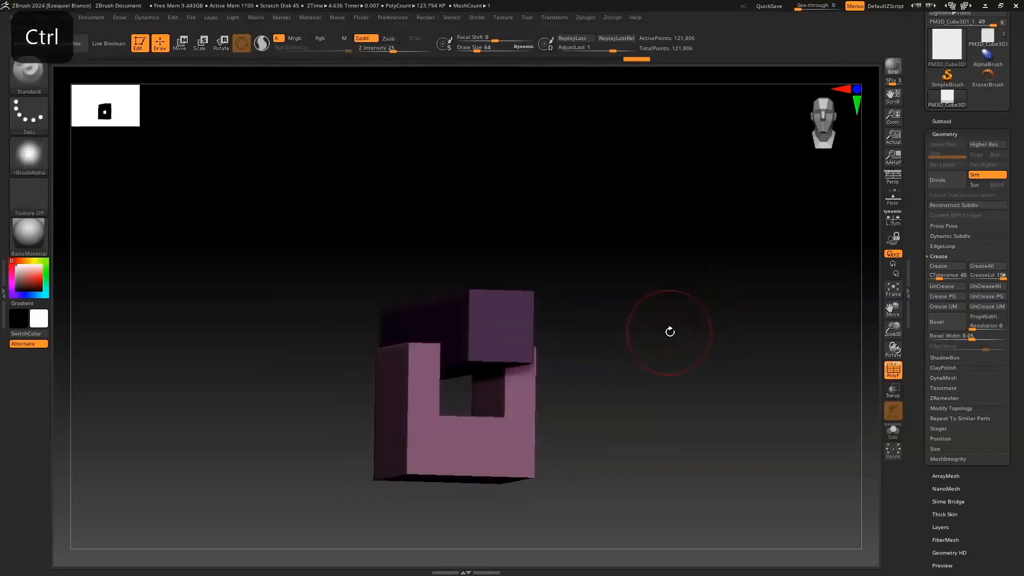
ctrl+drag(687, 333, 691, 336)
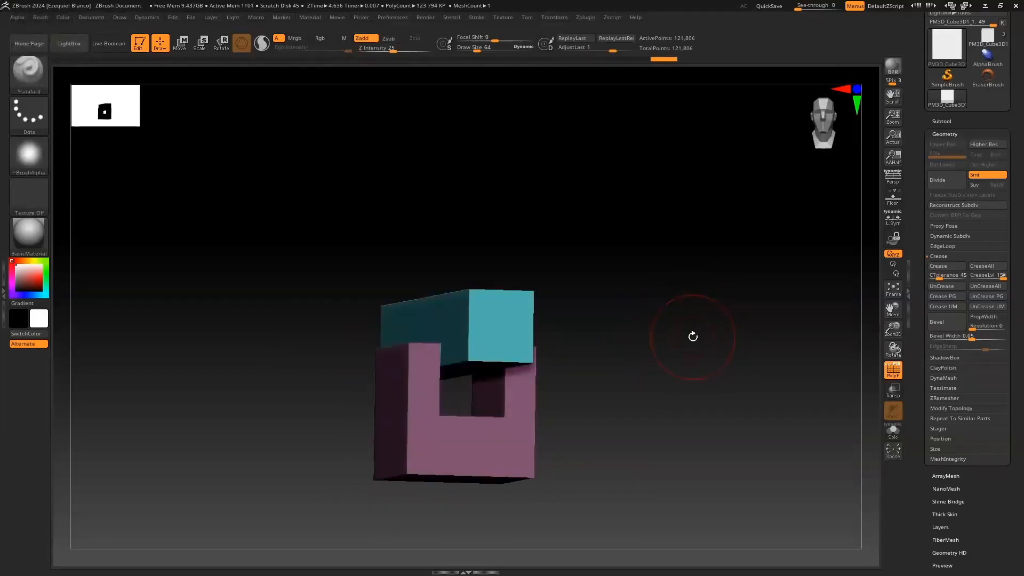
Step: Split the mesh into separate subtools by polygroup with Groups Split and accept the non-undoable operation
drag(756, 351, 710, 339)
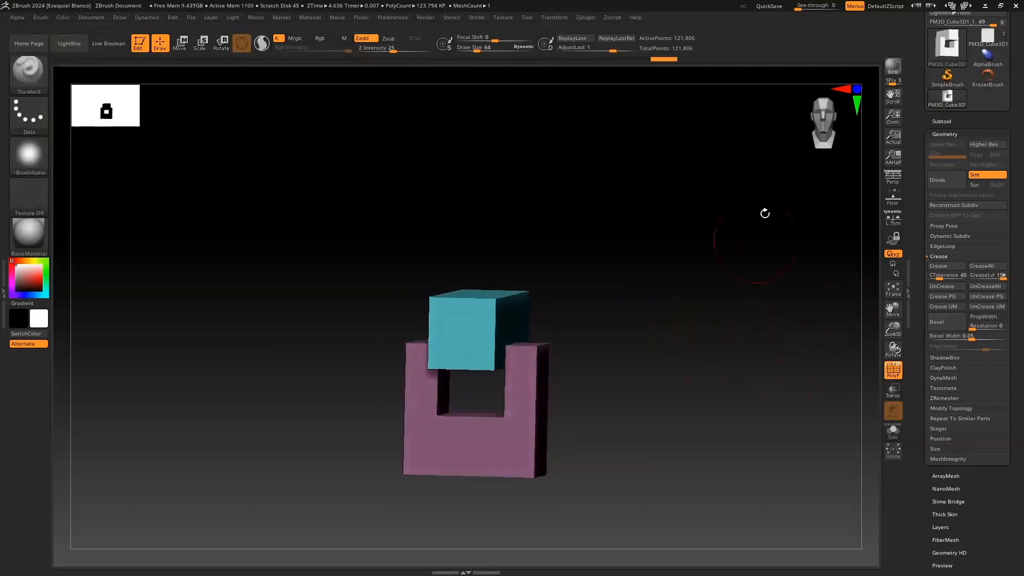
click(811, 139)
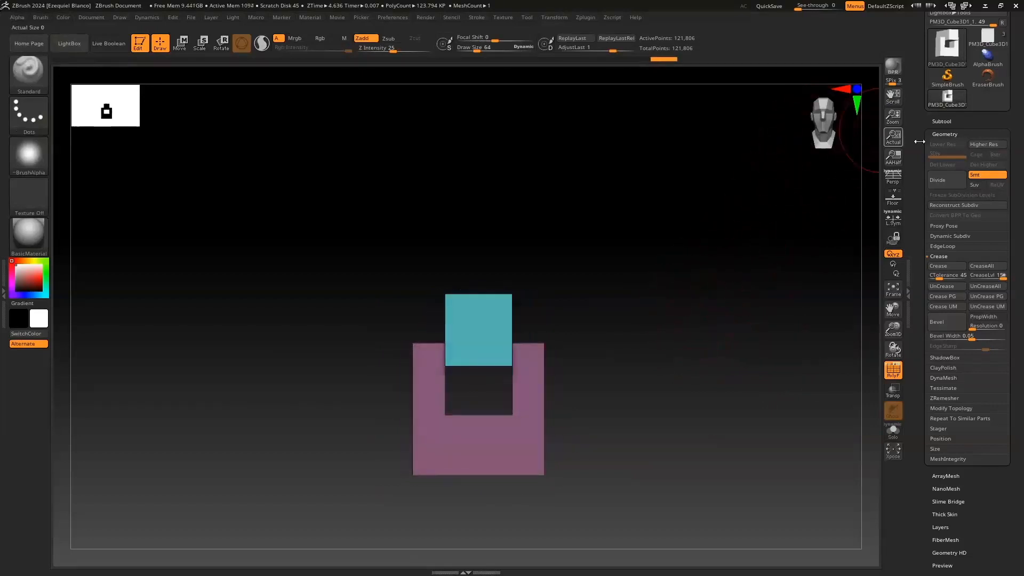
click(941, 121)
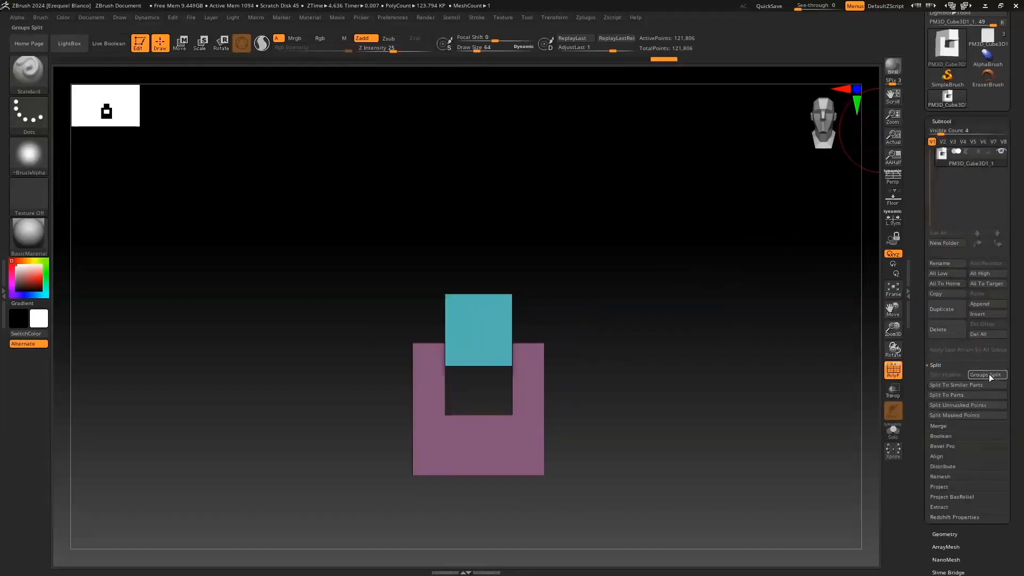
click(988, 375)
click(843, 395)
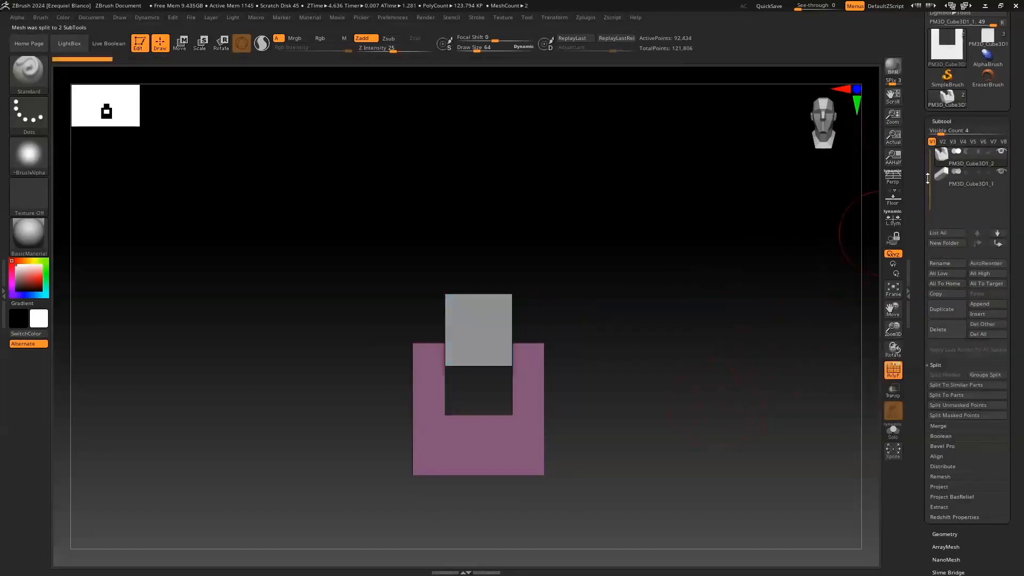
Step: Select the long block's subtool and narrow it along X so it has clearance inside the U-shaped notch
click(941, 181)
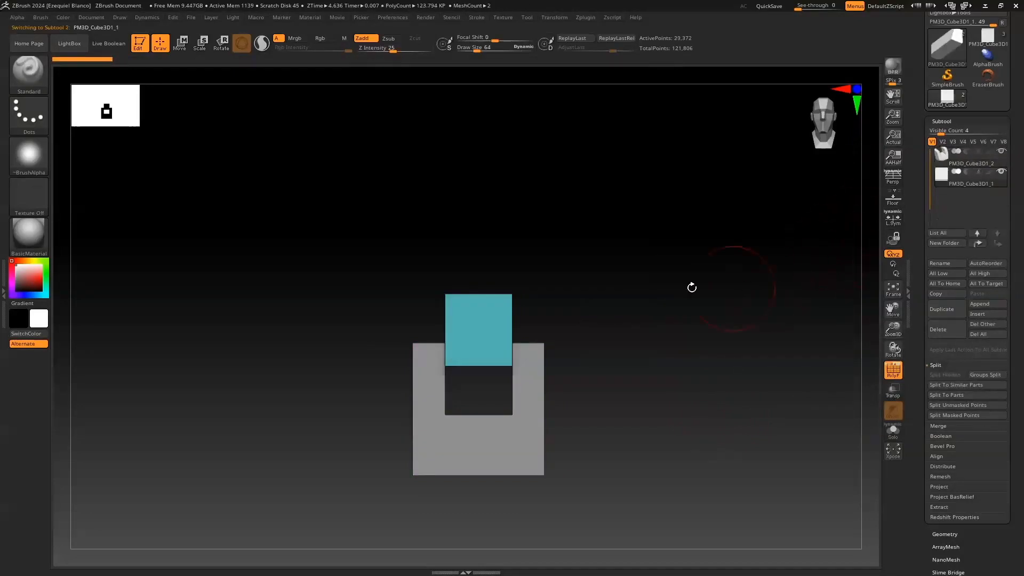
click(201, 42)
drag(478, 314, 509, 320)
key(ctrl+z)
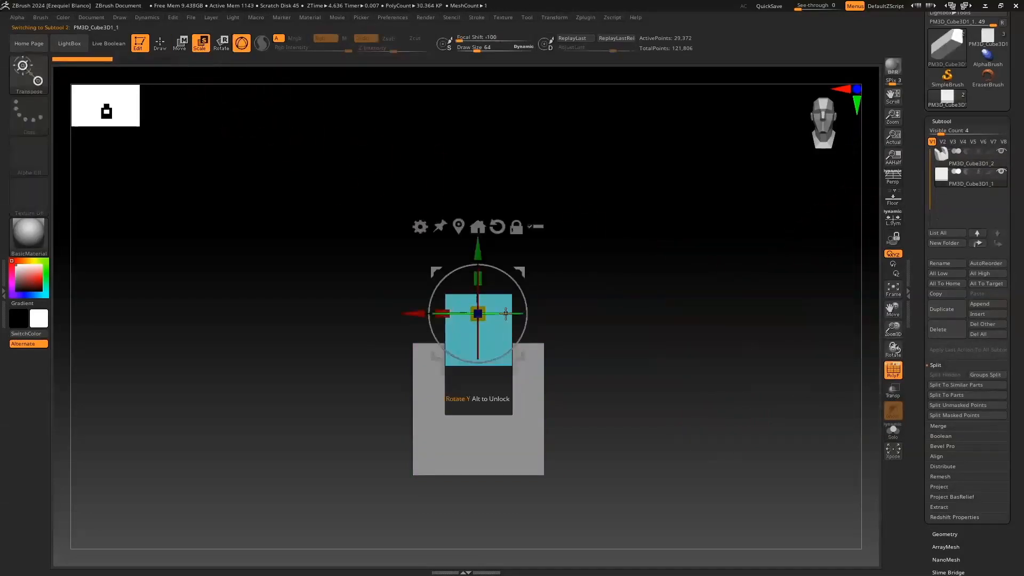
drag(436, 321, 467, 319)
drag(267, 317, 356, 302)
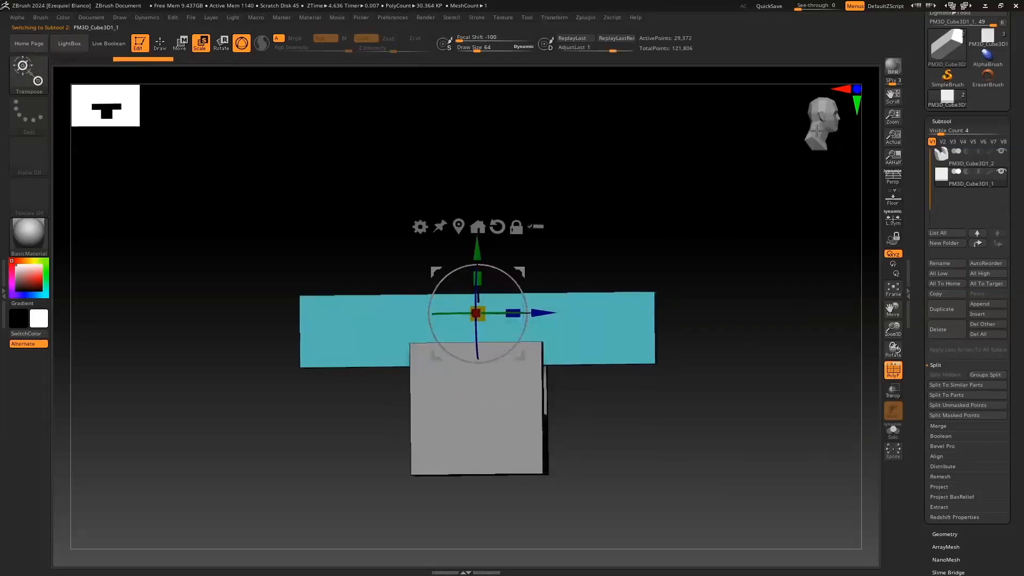
Step: Make the U-shaped subtool active with the long block visible, and cut off its bottom strip with KnifeRect
click(945, 184)
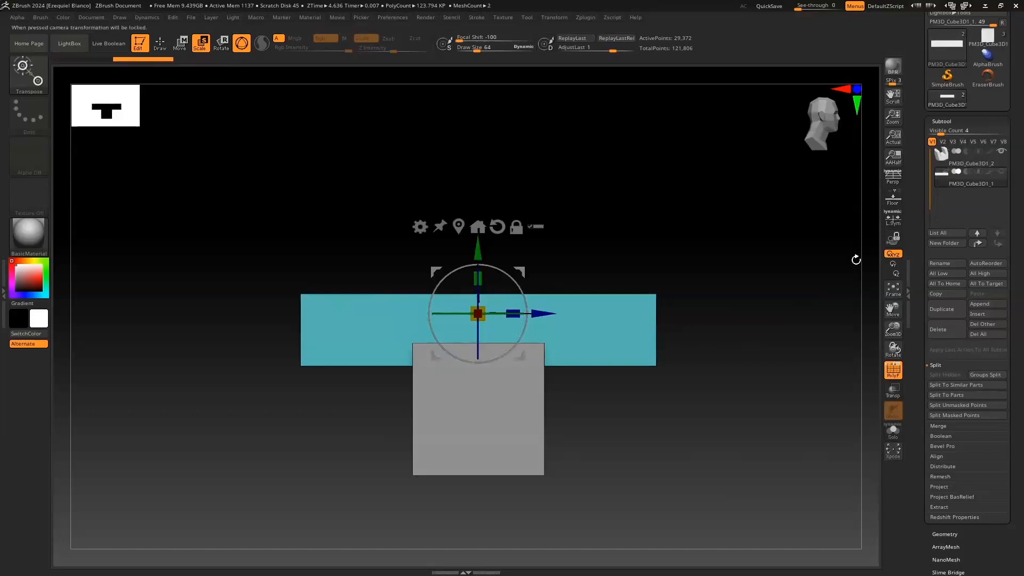
click(164, 49)
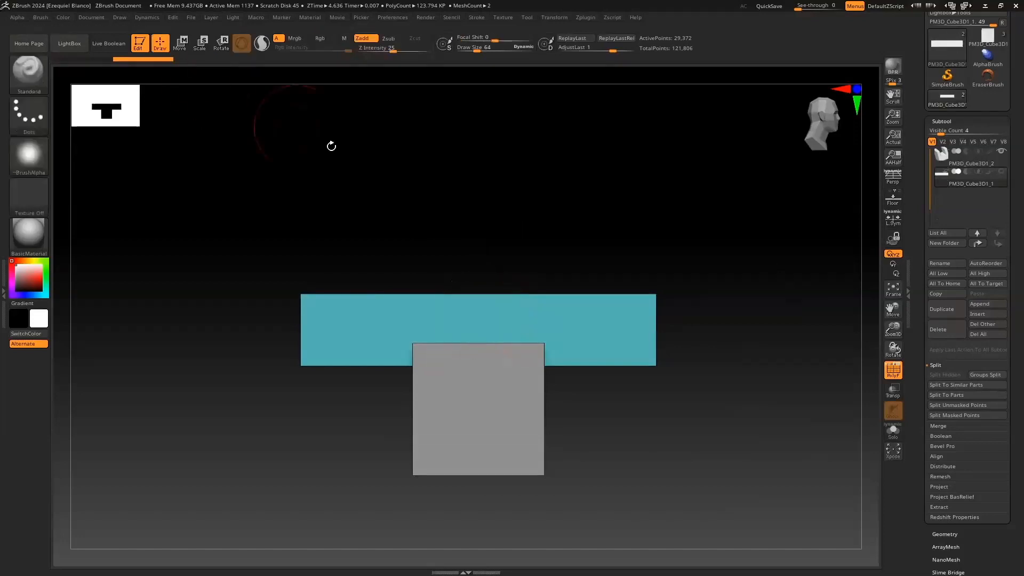
key(Up)
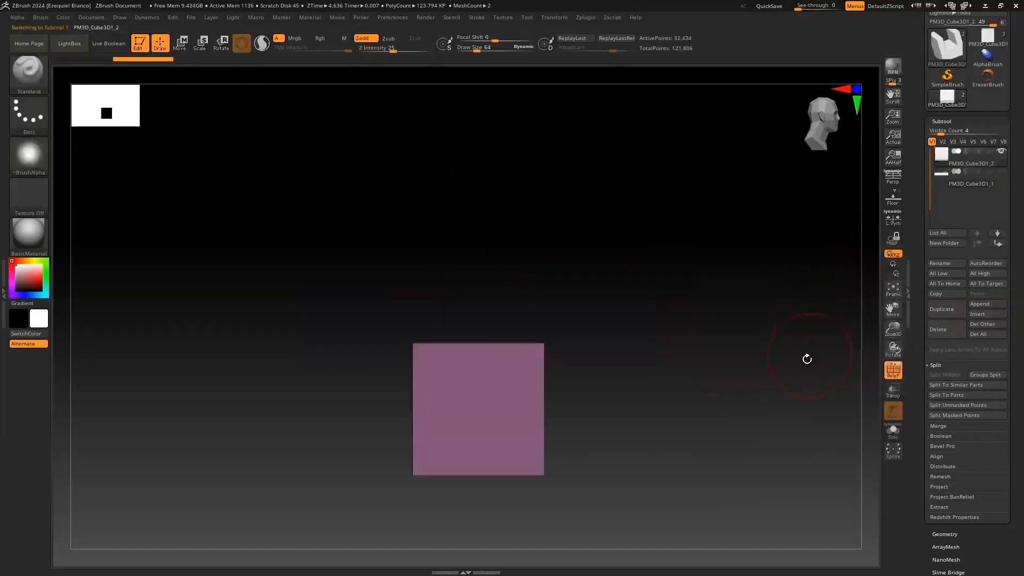
click(1003, 172)
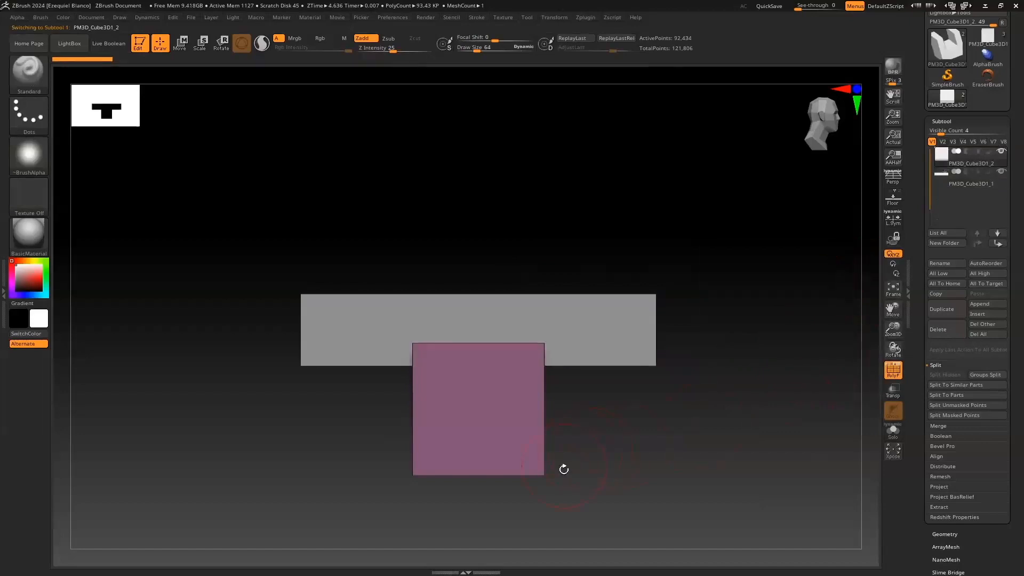
key(ctrl+shift)
key(ctrl+shift)
mouse_move(580, 491)
ctrl+shift+mouse_down()
mouse_move(560, 446)
mouse_move(322, 445)
mouse_move(379, 445)
ctrl+shift+mouse_up()
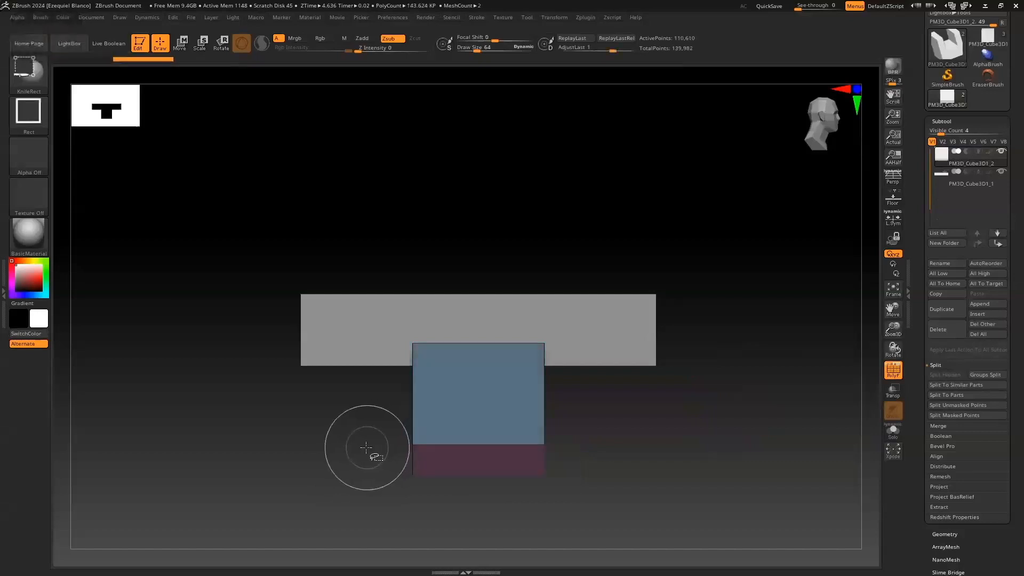
Step: Invert the mask, enlarge the bottom strip uniformly into a wider slab and raise it against the U-shaped part
ctrl+click(320, 446)
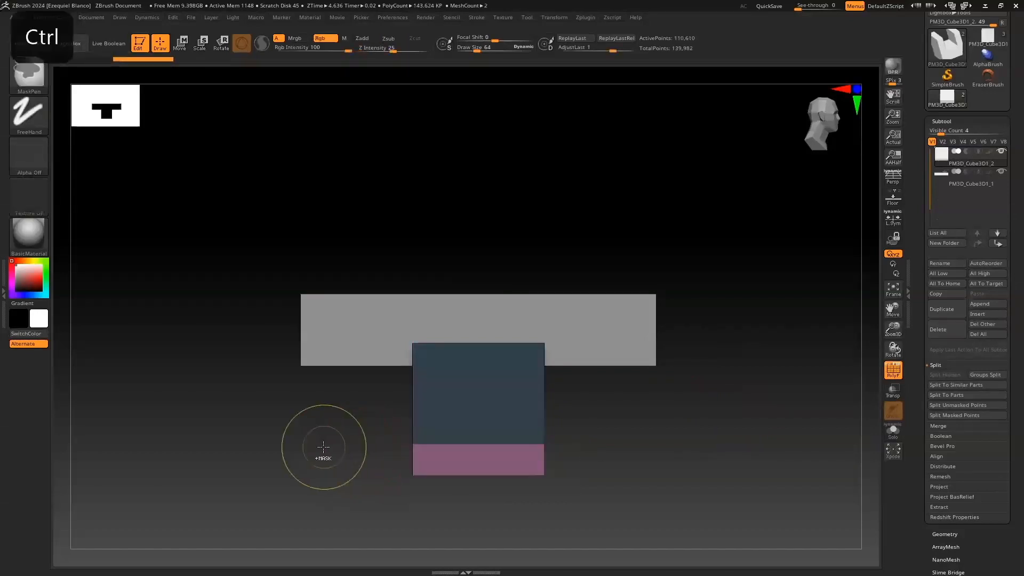
click(200, 42)
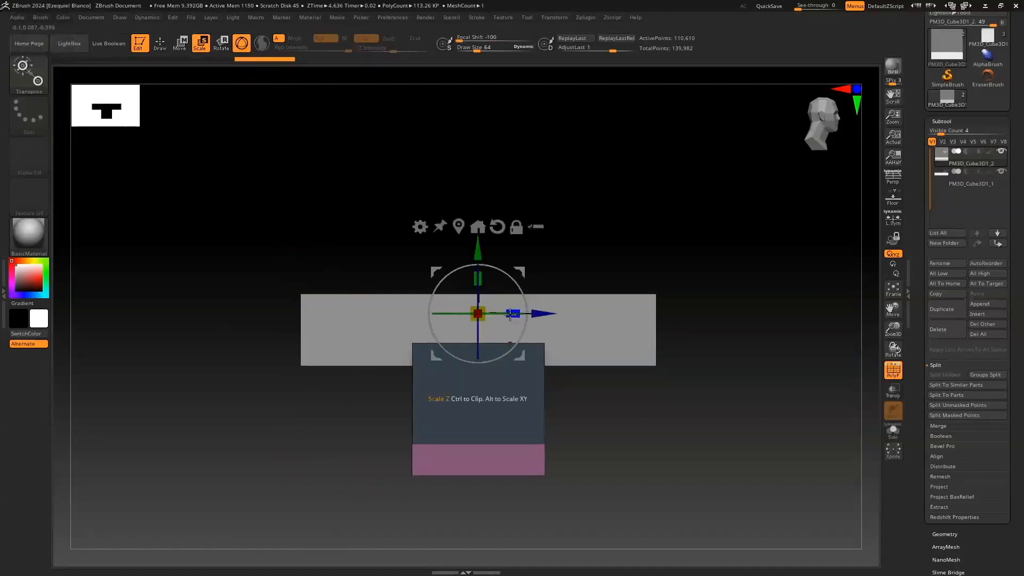
drag(511, 315, 542, 312)
mouse_move(674, 411)
mouse_down()
mouse_move(674, 435)
mouse_move(673, 417)
mouse_up()
drag(478, 246, 464, 185)
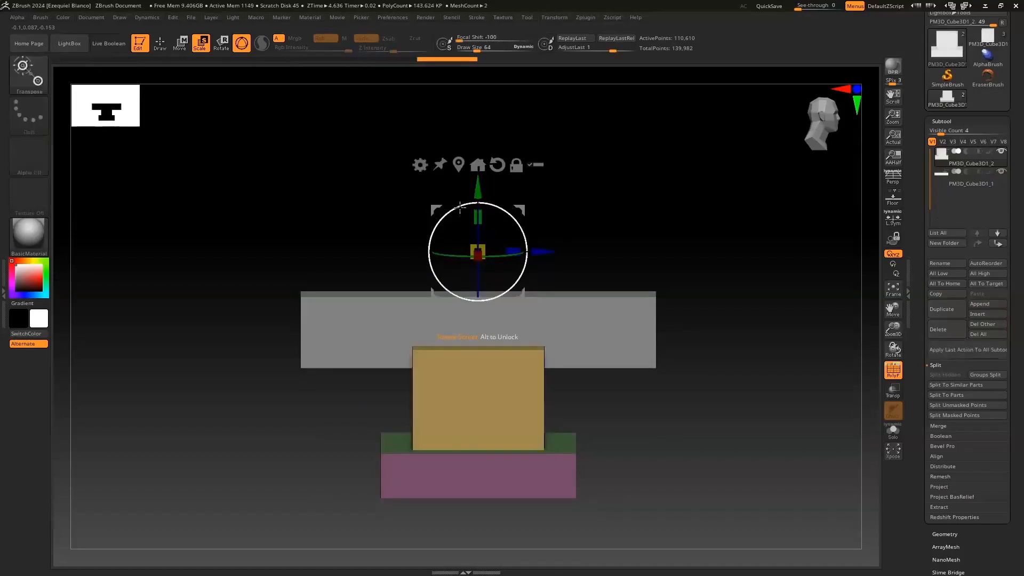
Step: Invert the mask, give the bottom slab one polygroup and return to an unmasked side view
ctrl+click(708, 453)
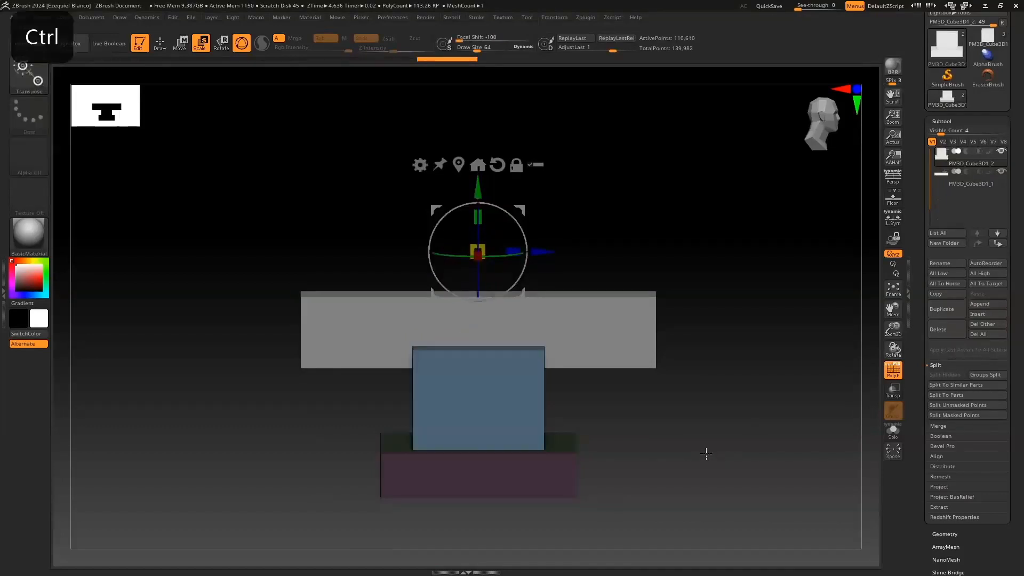
ctrl+click(707, 452)
mouse_move(715, 428)
mouse_down()
mouse_move(680, 423)
mouse_move(726, 415)
mouse_up()
click(818, 139)
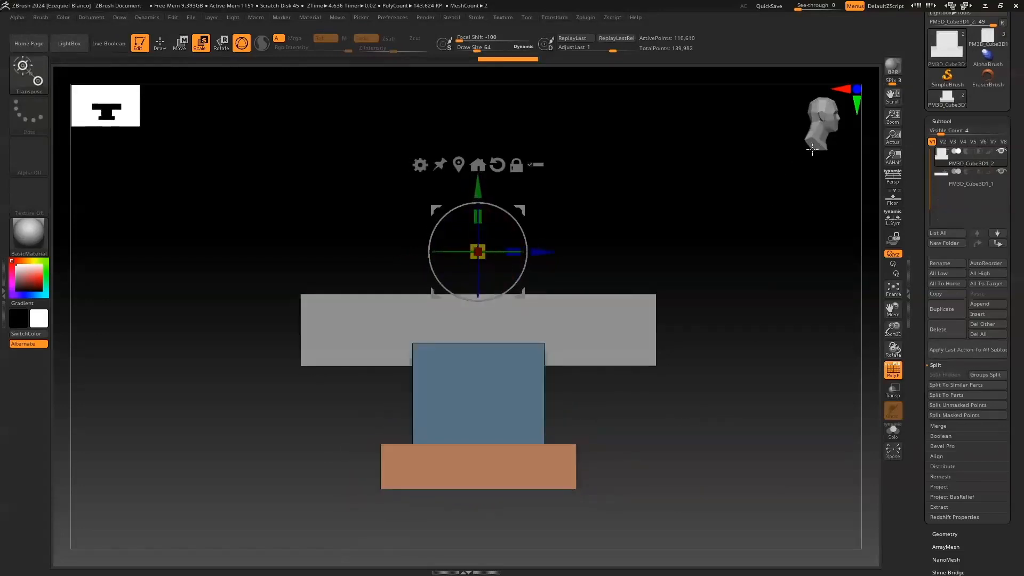
Step: Select the long block's subtool and separate its middle section from the two ends with a KnifeRect cut
click(158, 47)
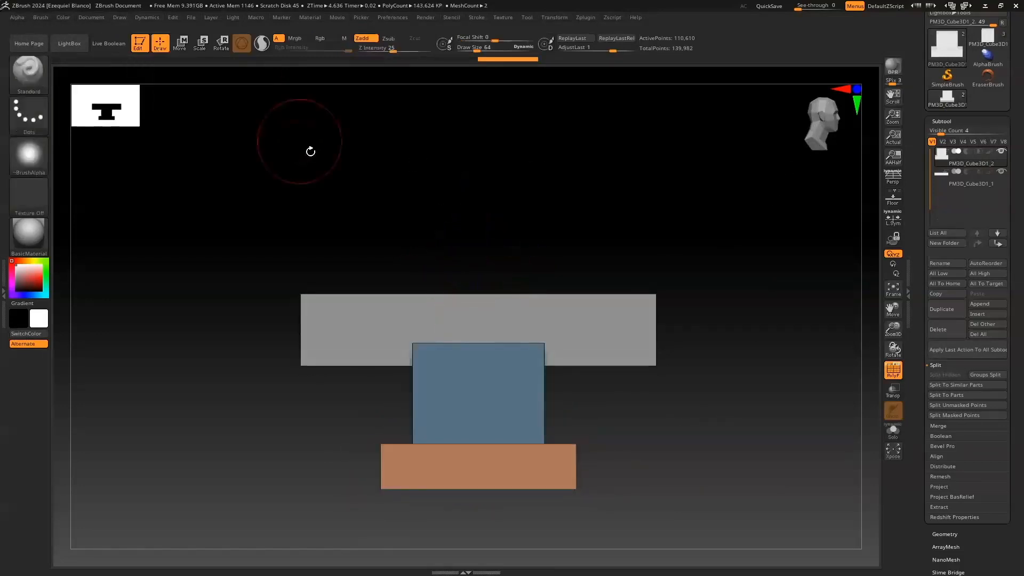
key(ctrl+shift)
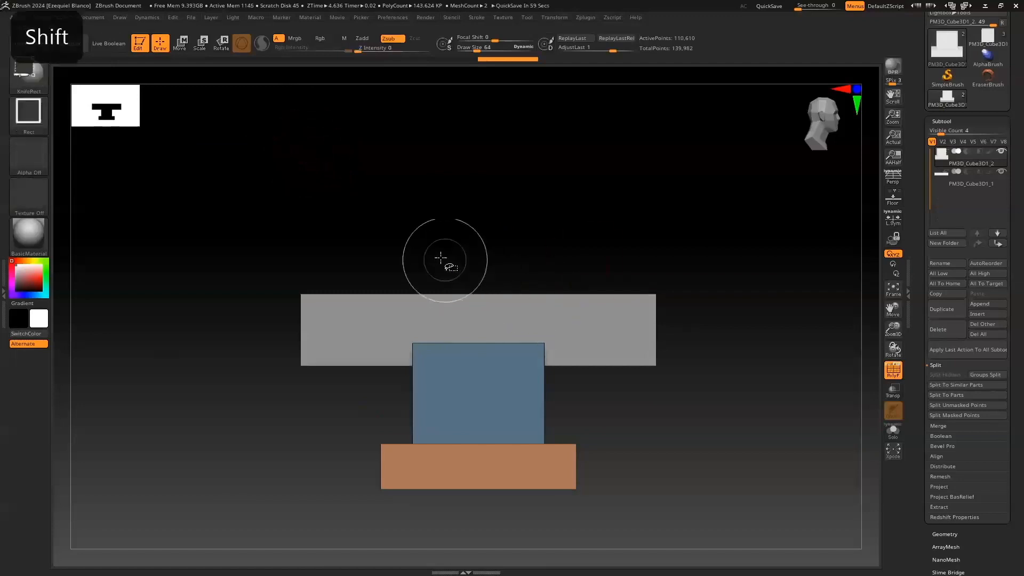
click(935, 181)
key(ctrl+shift)
mouse_move(421, 280)
ctrl+shift+mouse_down()
mouse_move(462, 418)
mouse_move(552, 425)
mouse_move(536, 425)
ctrl+shift+mouse_up()
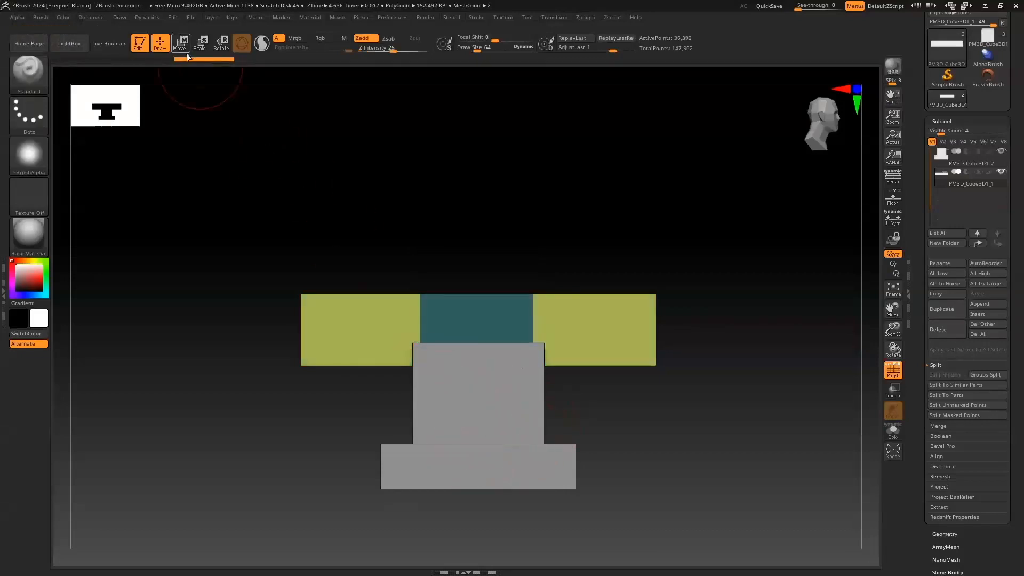
Step: With the middle section masked, lower the long block's two end pieces along Y beside the U-shaped part
click(200, 42)
drag(478, 250, 483, 316)
drag(321, 279, 301, 280)
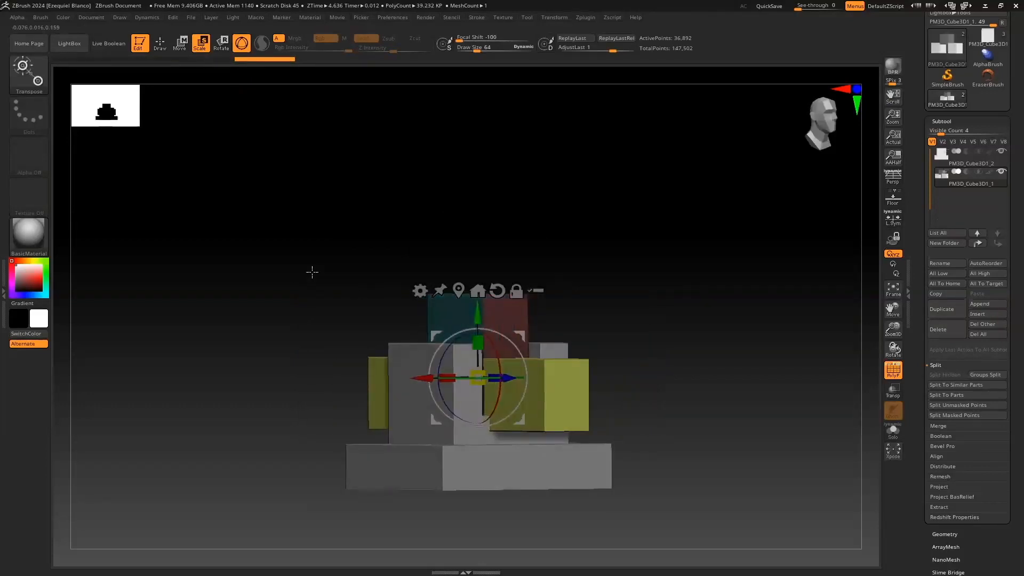
Step: Give the masked middle section its own polygroup and return to Draw mode
key(ctrl)
key(ctrl+w)
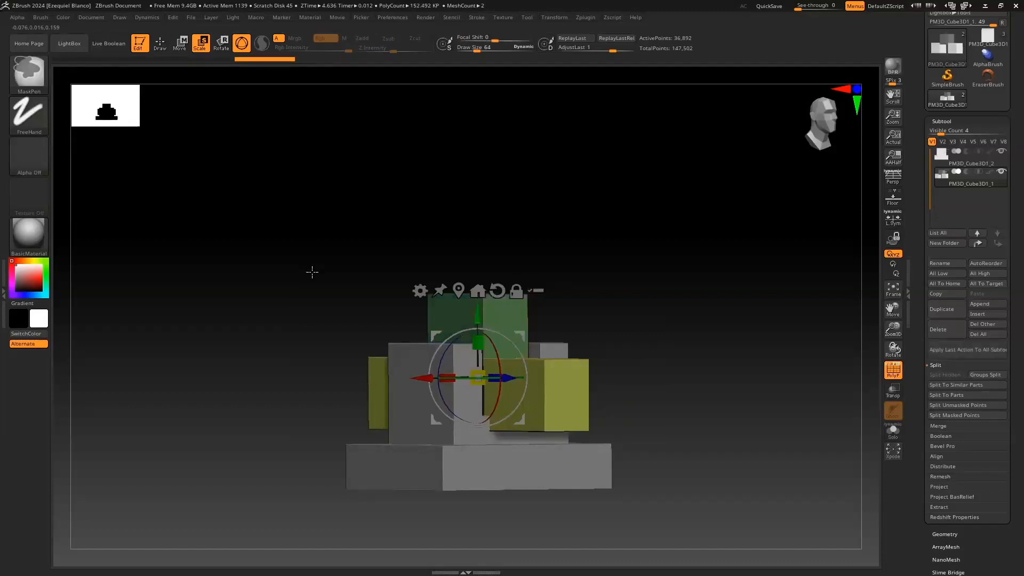
click(160, 43)
Step: Split the cut block's end pieces and middle section into separate subtools with Groups Split, accepting the non-undoable operation
shift+drag(222, 236, 303, 212)
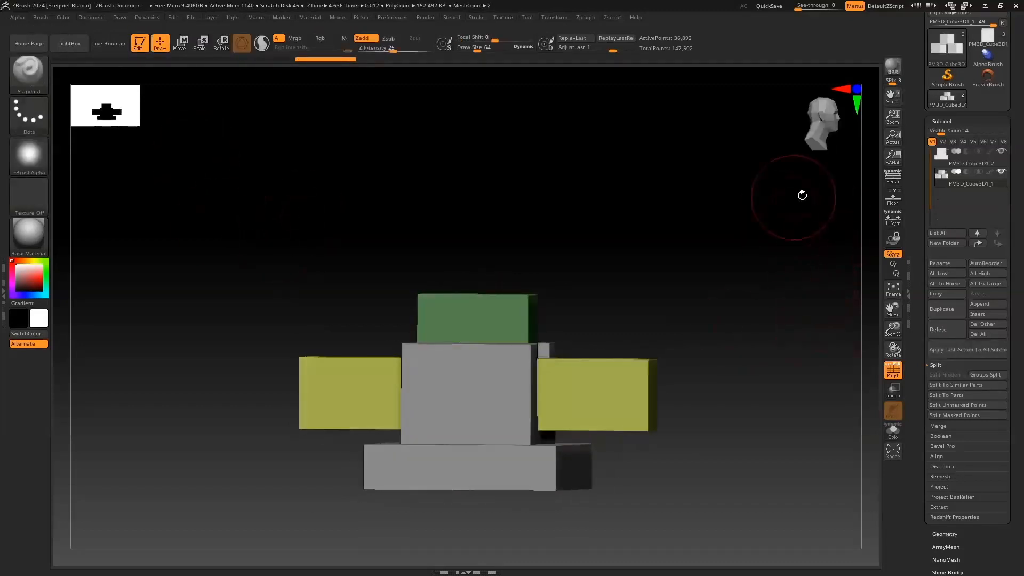
drag(650, 278, 677, 274)
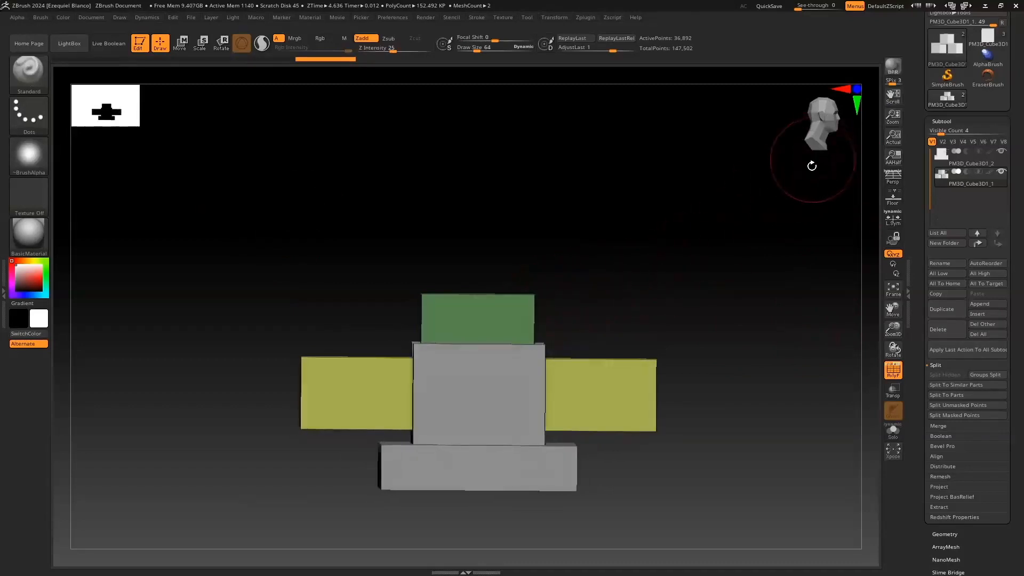
click(986, 375)
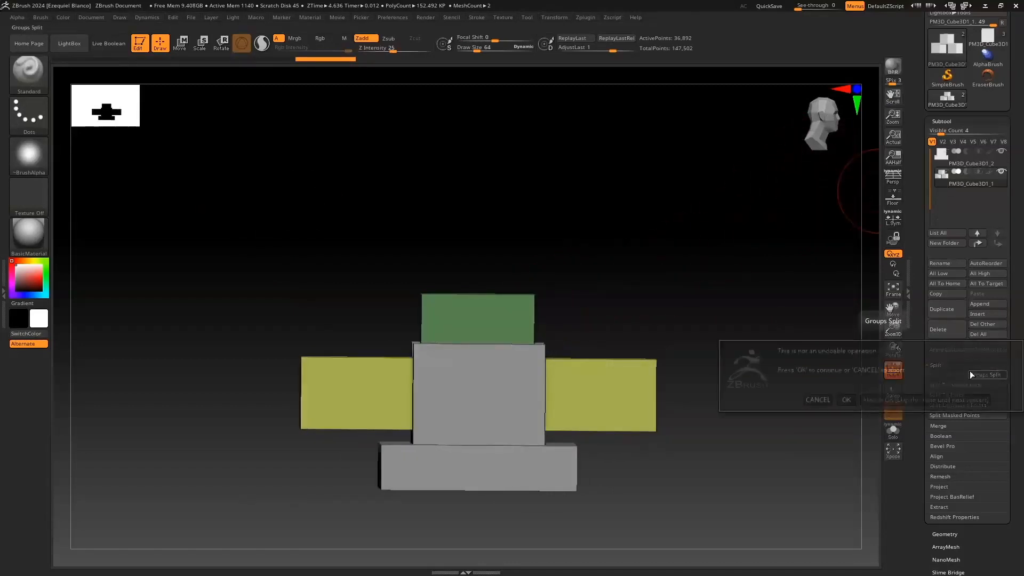
click(845, 398)
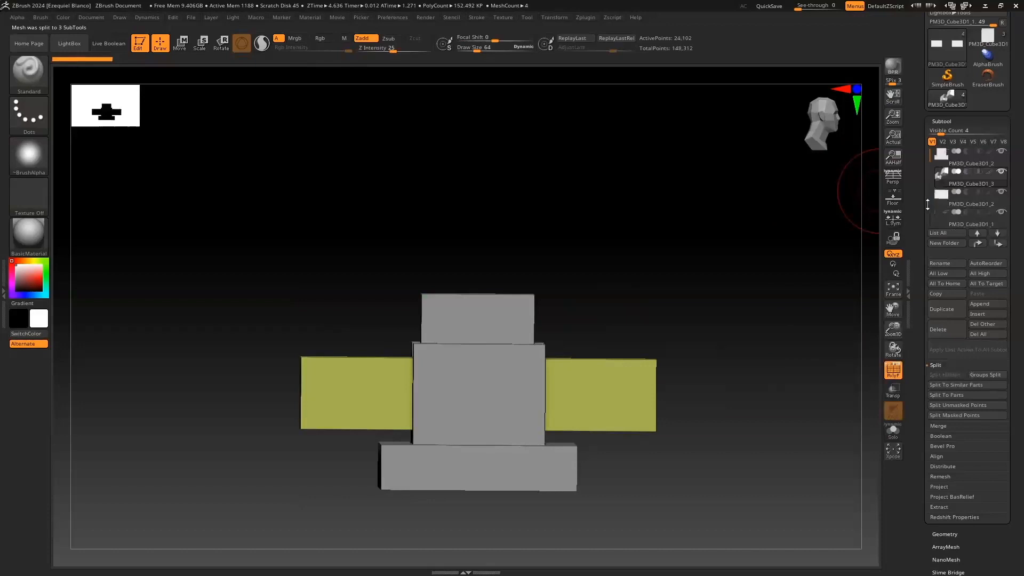
drag(779, 278, 722, 284)
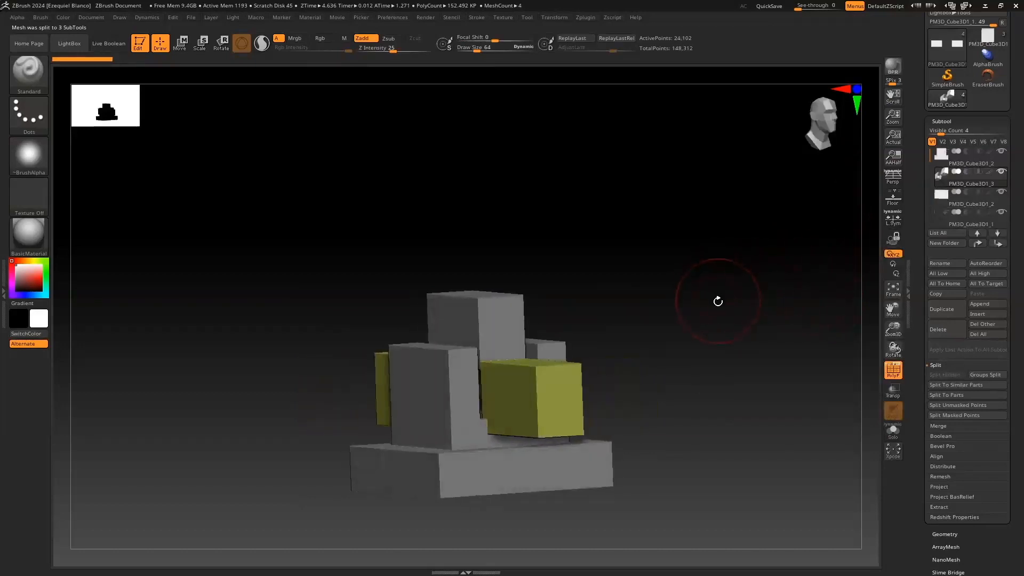
Step: Step through the split subtools and examine the pieces from several angles to identify the separated inner faces
key(Up)
key(Down)
key(Down)
drag(717, 311, 772, 307)
key(Down)
key(Up)
key(Down)
drag(805, 378, 761, 331)
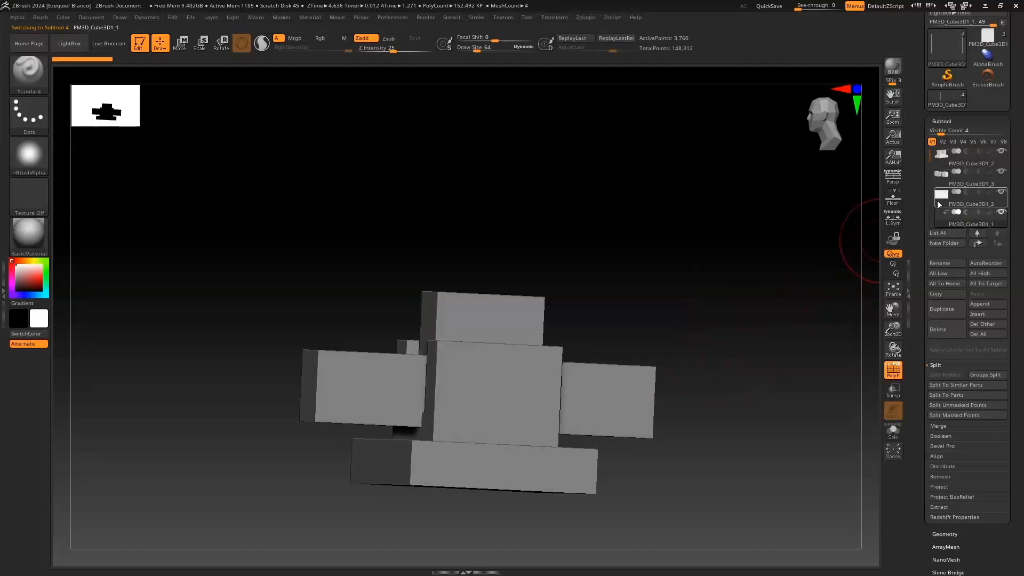
click(937, 201)
drag(832, 296, 779, 286)
key(Down)
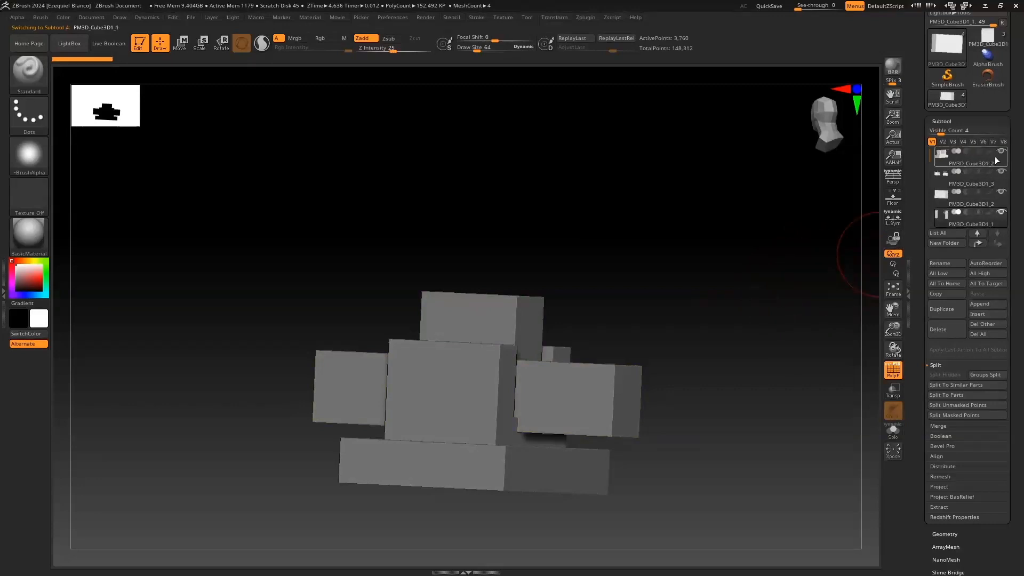
Step: Isolate the subtool with the thin inner faces, and show the two side blocks' subtool alongside it
shift+click(1001, 152)
drag(718, 345, 785, 338)
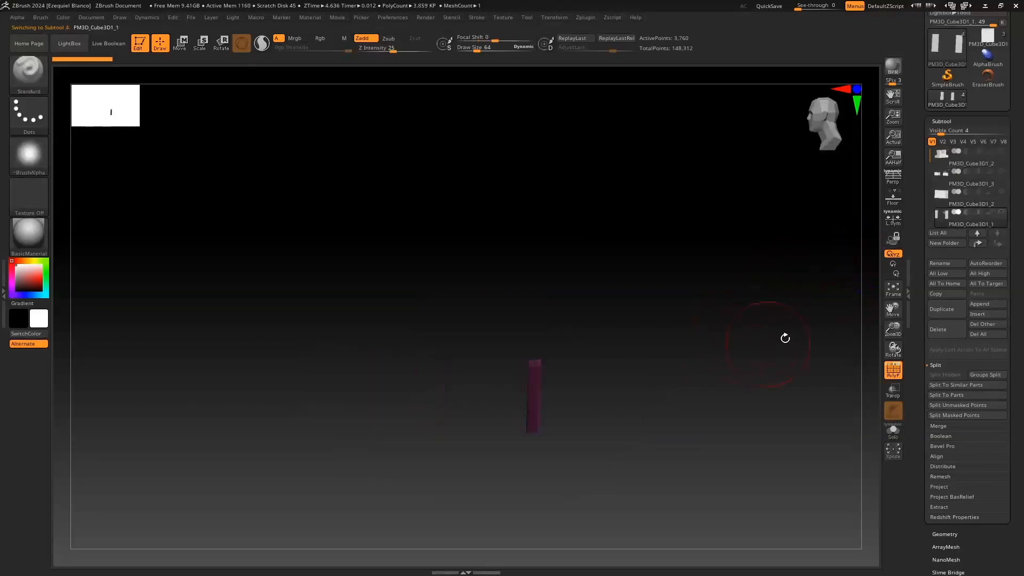
click(1002, 171)
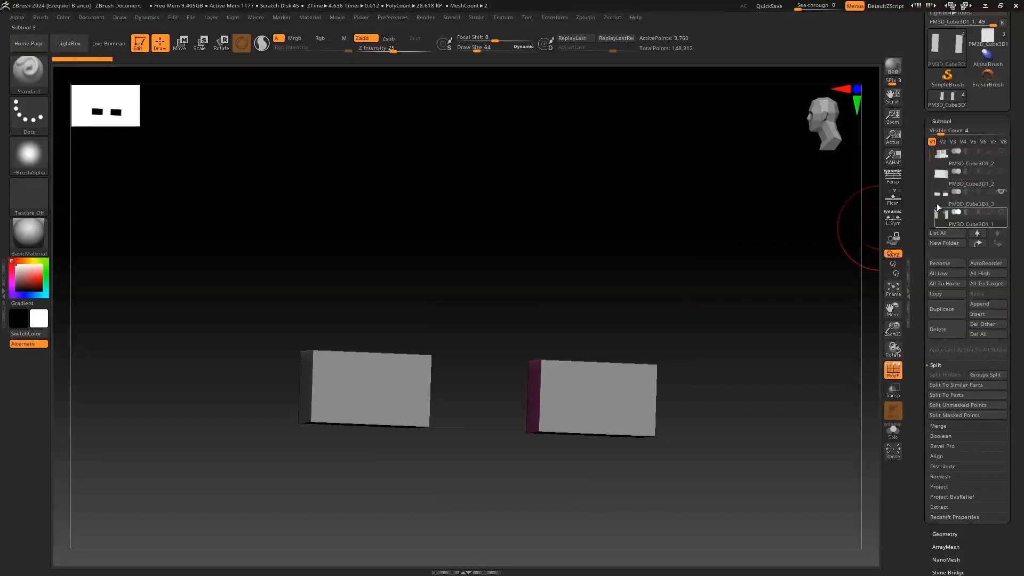
Step: Merge the two side blocks with their thin inner faces using MergeDown, accepting the non-undoable operation
click(939, 200)
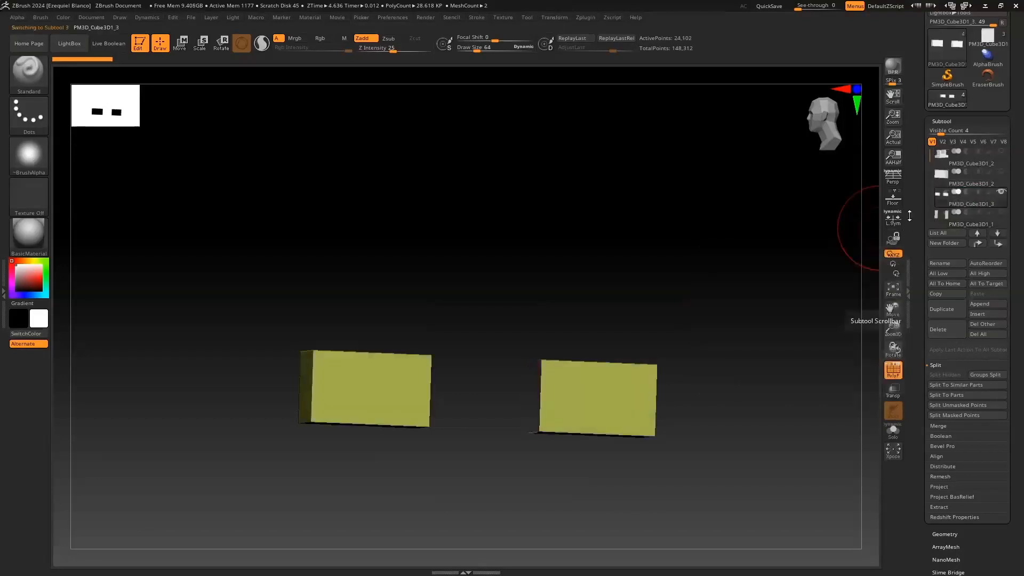
click(930, 365)
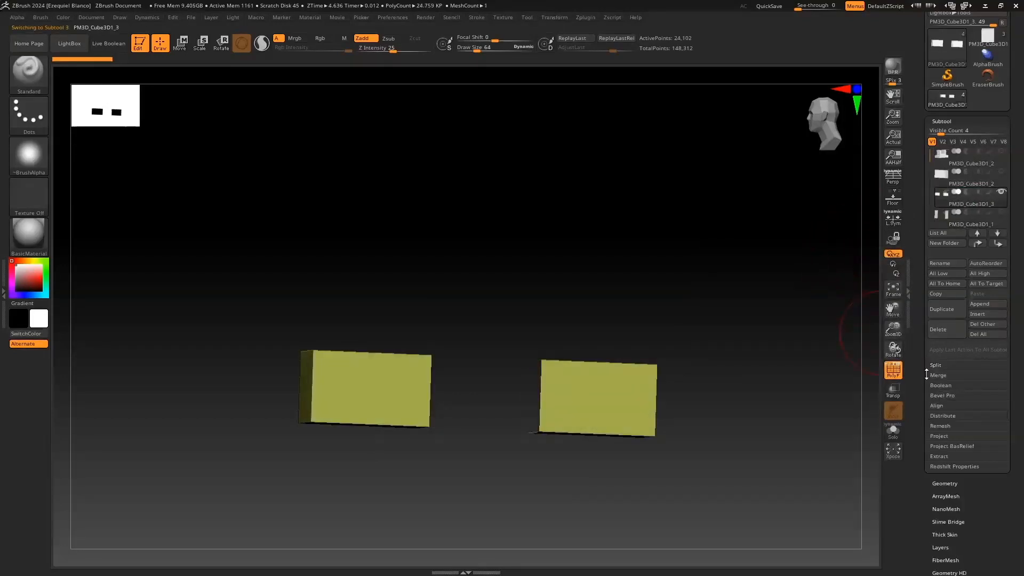
click(935, 377)
click(940, 387)
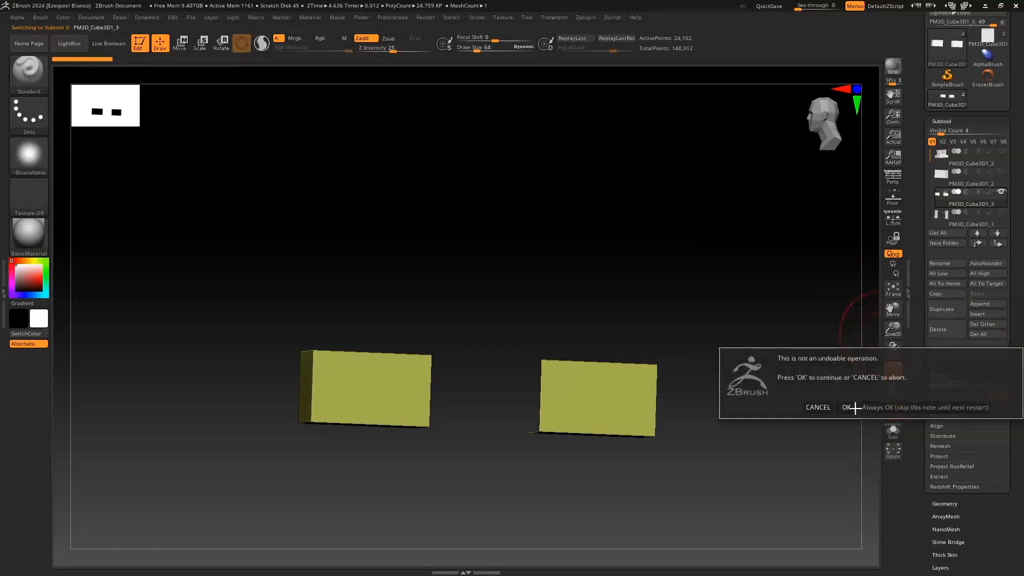
click(846, 407)
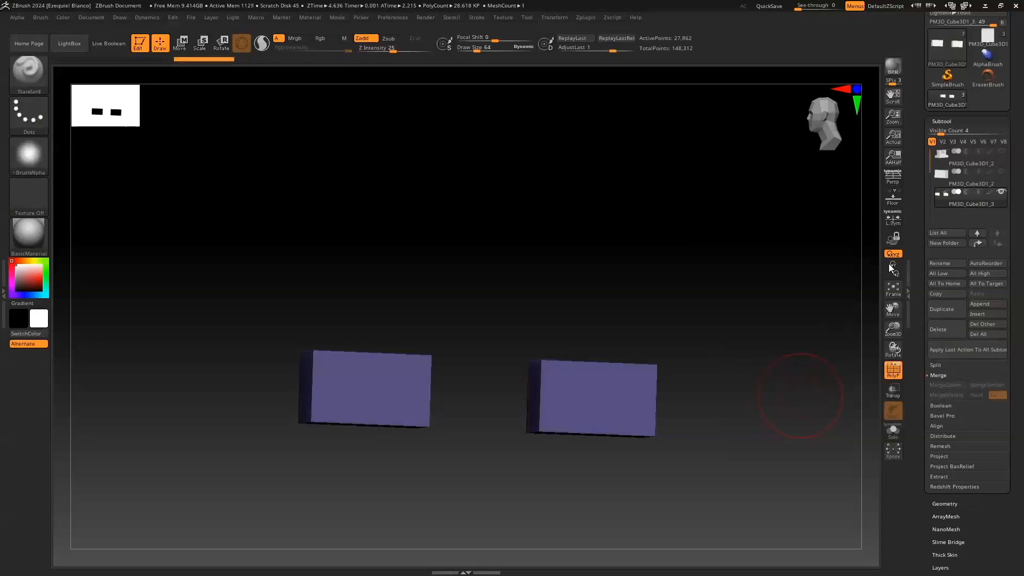
Step: Select the combined U-shaped part and base subtool and separate it by polygroup with Groups Split, accepting the non-undoable operation
key(Up)
mouse_move(800, 292)
mouse_down()
mouse_move(743, 296)
mouse_move(781, 287)
mouse_up()
mouse_move(940, 178)
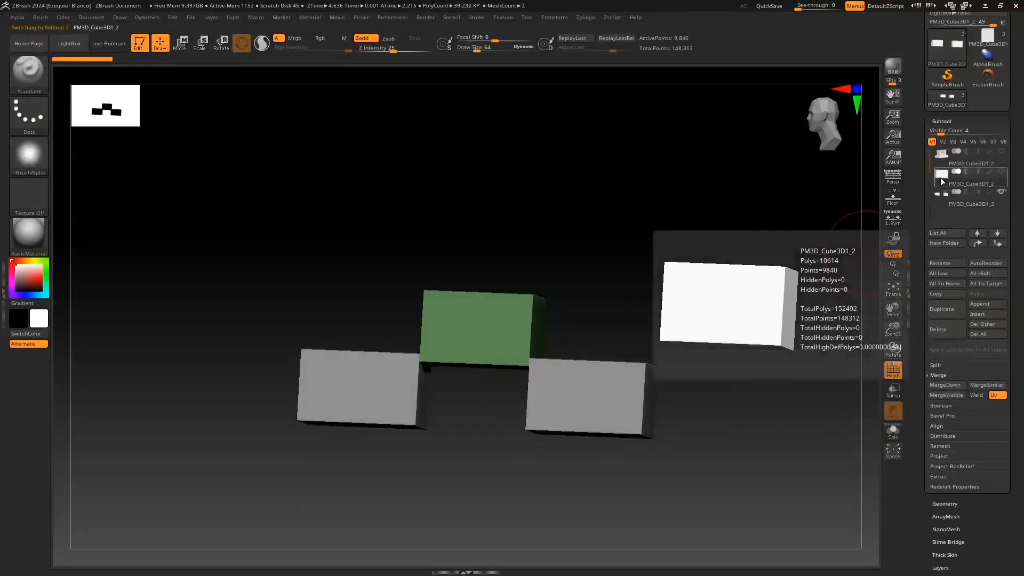
key(Up)
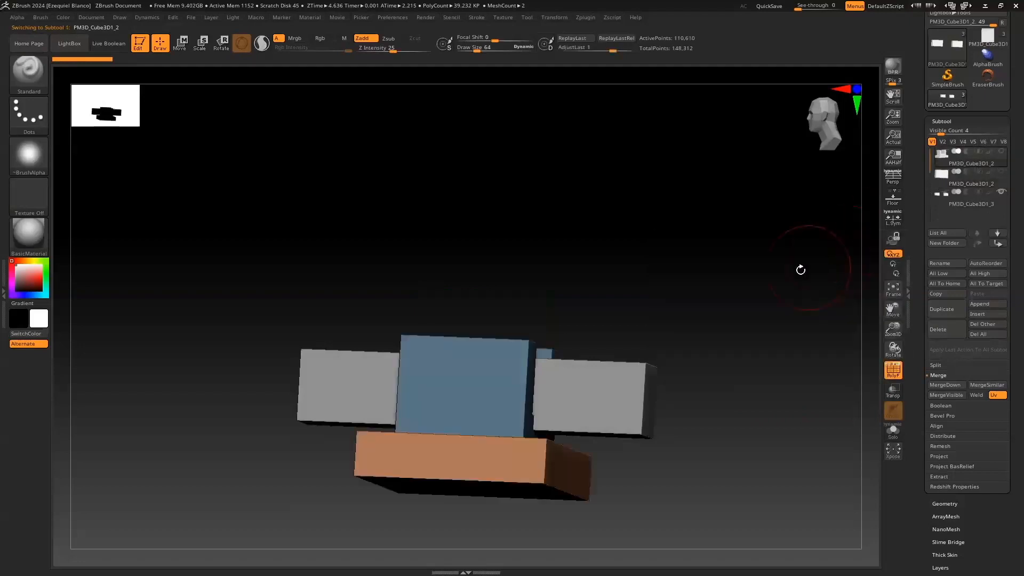
mouse_move(764, 311)
mouse_down()
mouse_move(731, 295)
mouse_move(727, 267)
mouse_move(759, 286)
mouse_move(766, 307)
mouse_up()
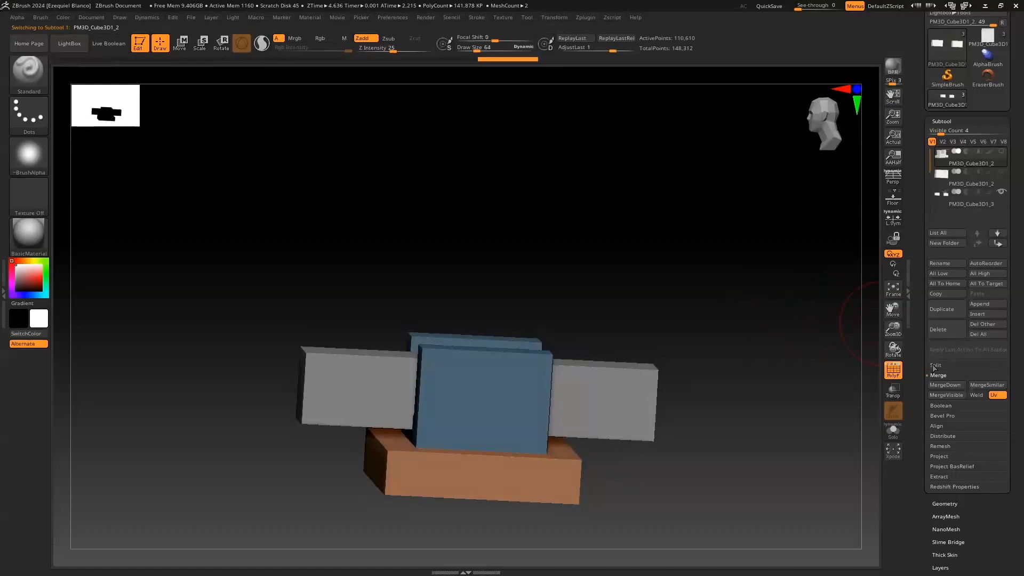
click(933, 365)
click(985, 372)
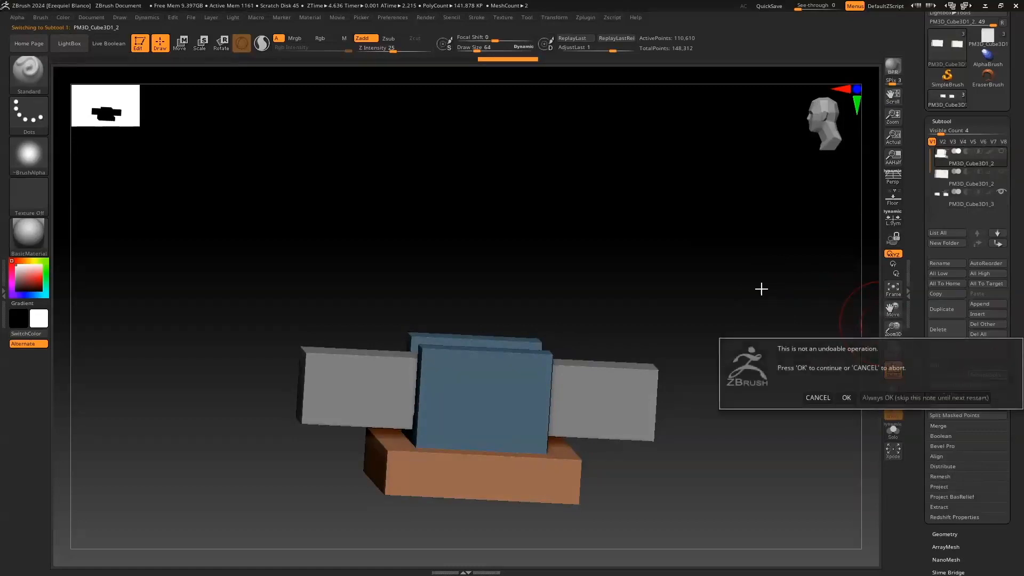
click(847, 397)
Step: Locate the thin floor piece among the new subtools and reorder it directly below the U-shaped part
drag(742, 299, 766, 233)
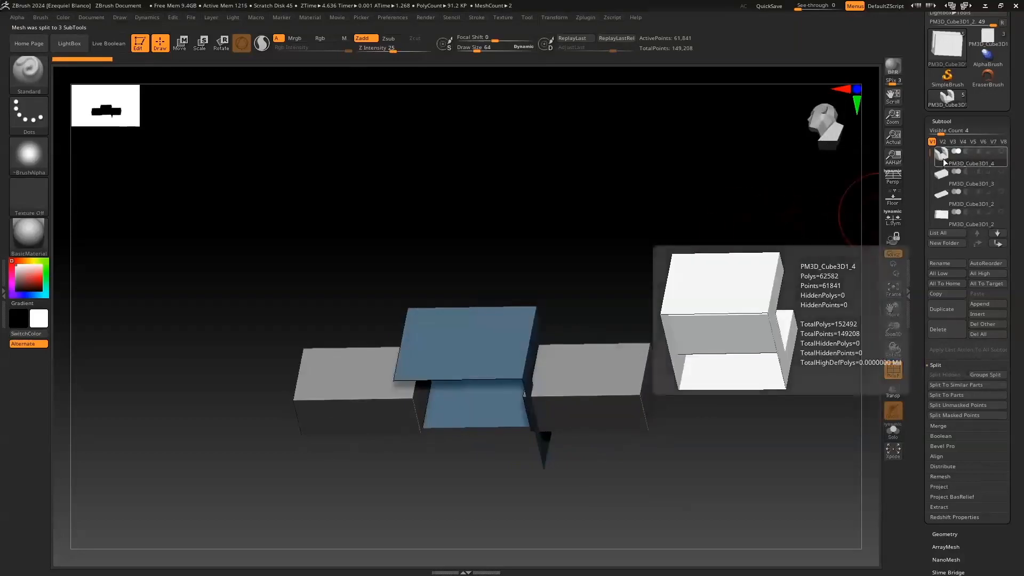
click(942, 177)
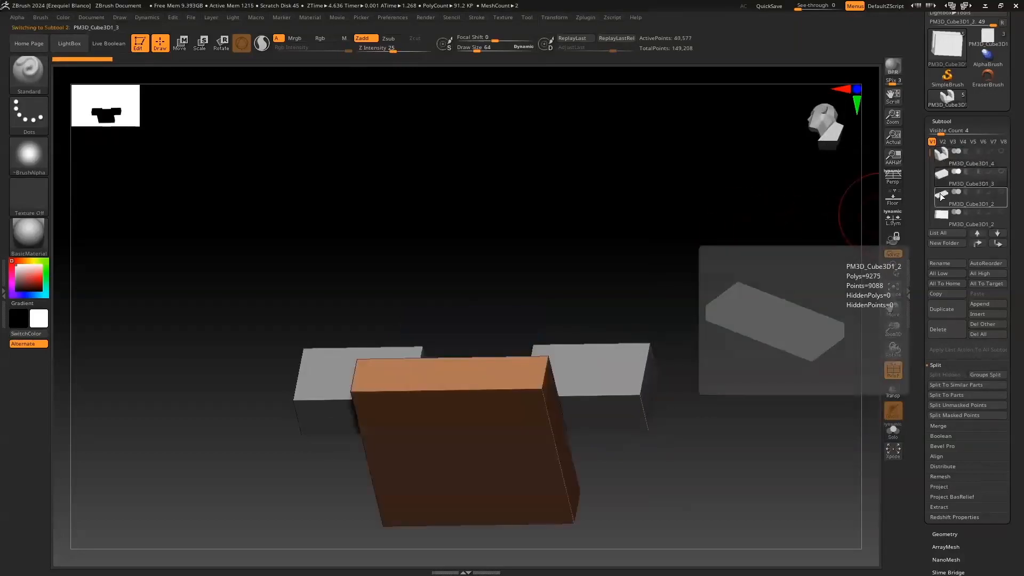
drag(834, 215, 797, 256)
key(Down)
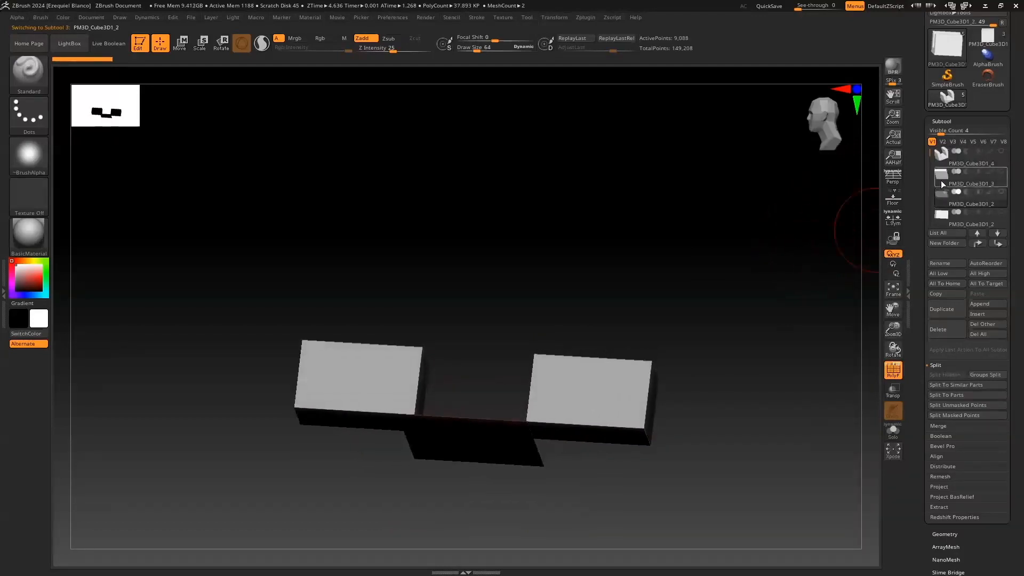
drag(942, 194, 942, 176)
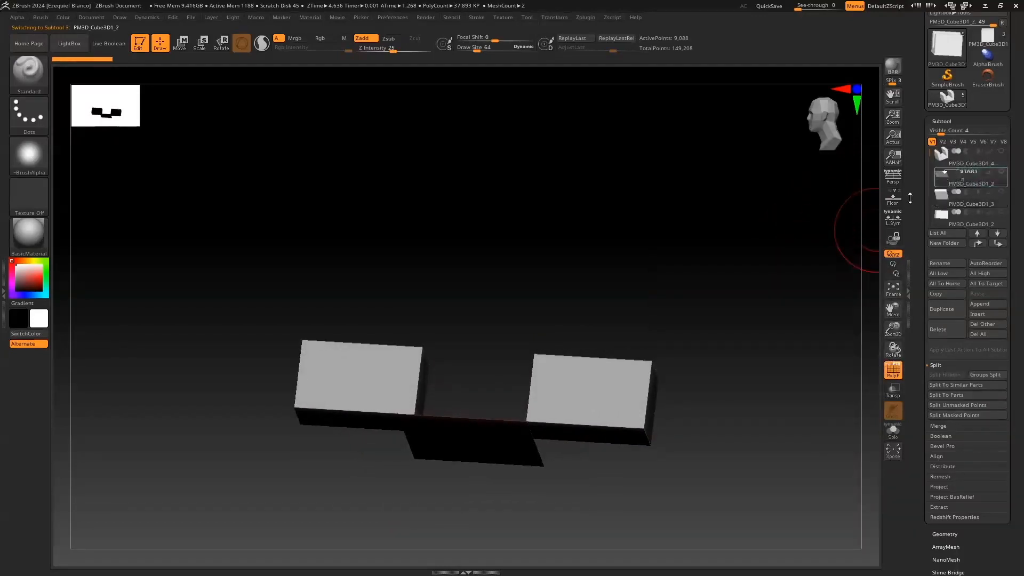
Step: Merge the U-shaped part with the thin floor piece using MergeDown, accepting the non-undoable operation
click(939, 158)
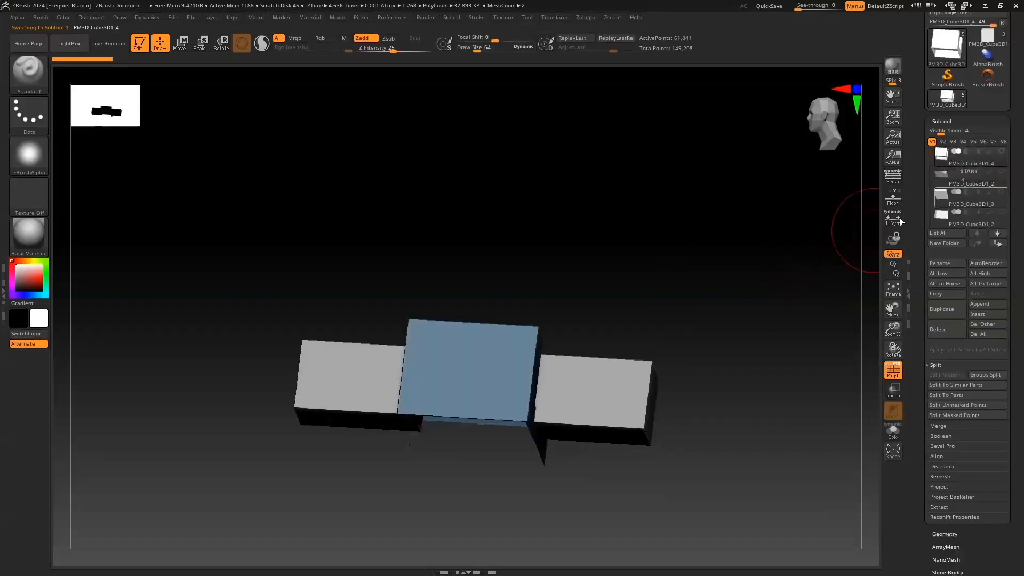
click(938, 425)
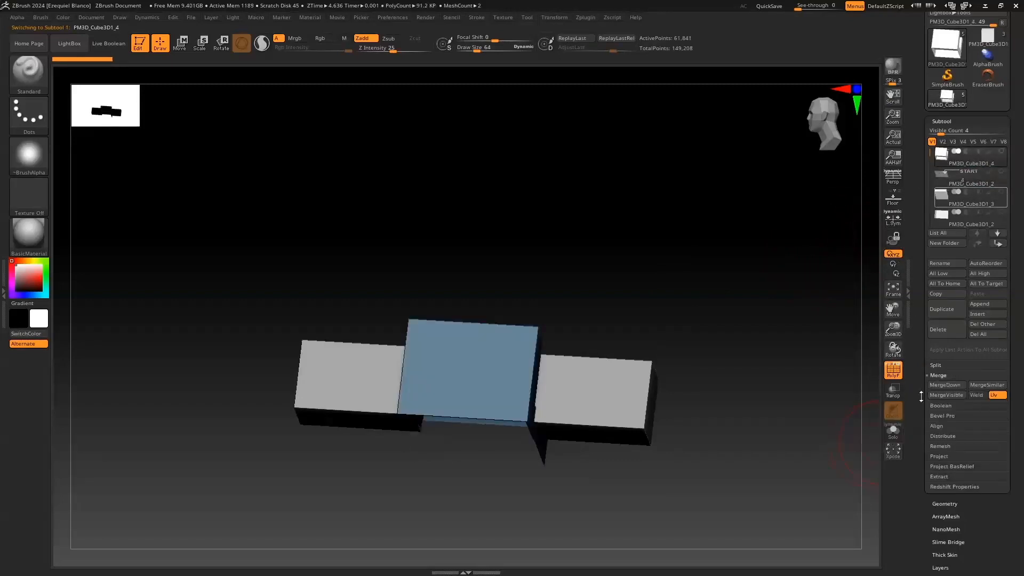
click(947, 382)
click(842, 404)
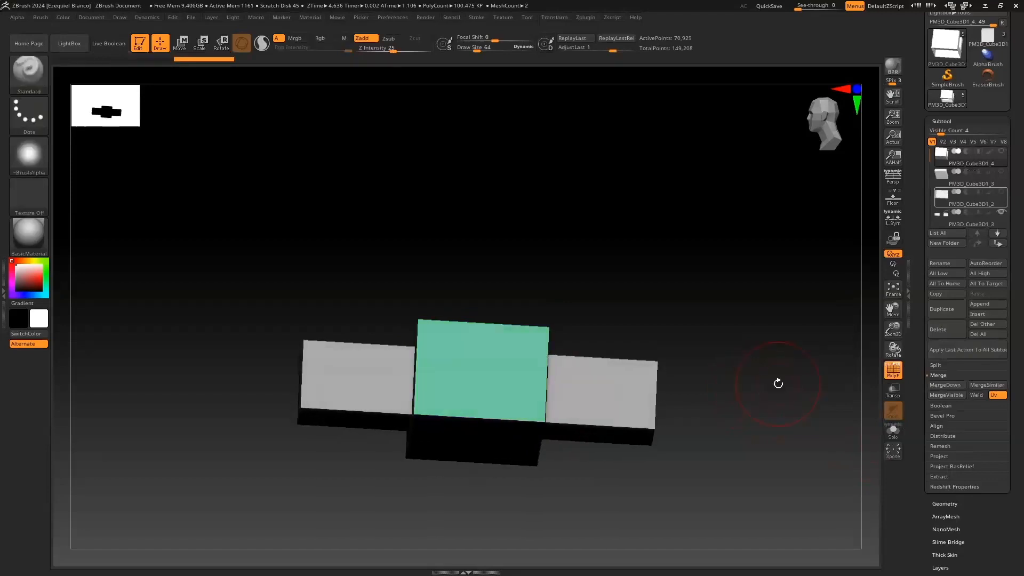
Step: Step through the remaining subtools and check the merged U-shaped part against the other blocks
key(Down)
drag(768, 283, 768, 308)
key(Down)
key(Down)
key(Up)
key(Up)
key(Up)
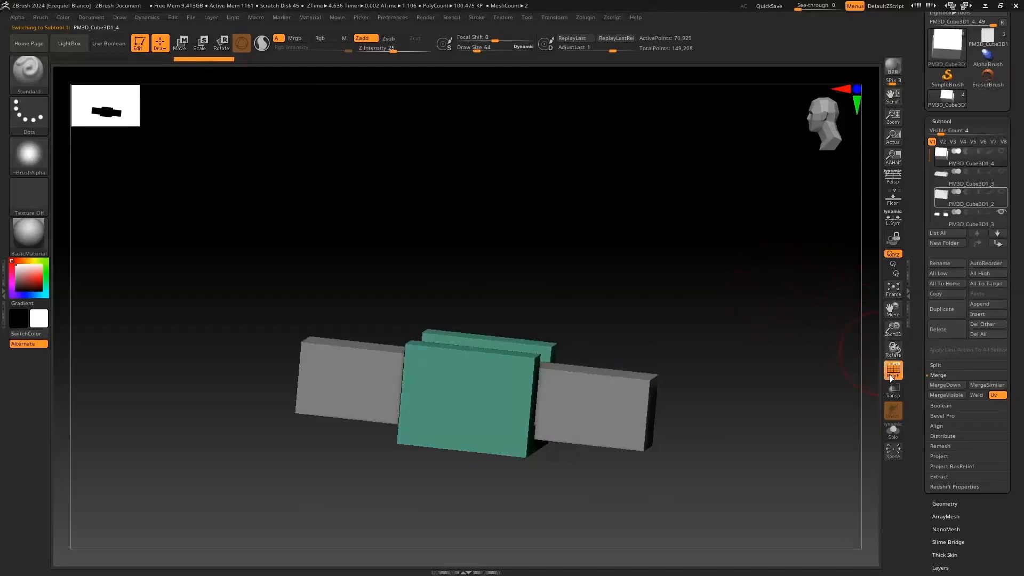
Step: Show all subtools, turn off the PolyFrame display, and align the model to straight front and side views
key(shift)
shift+click(1002, 199)
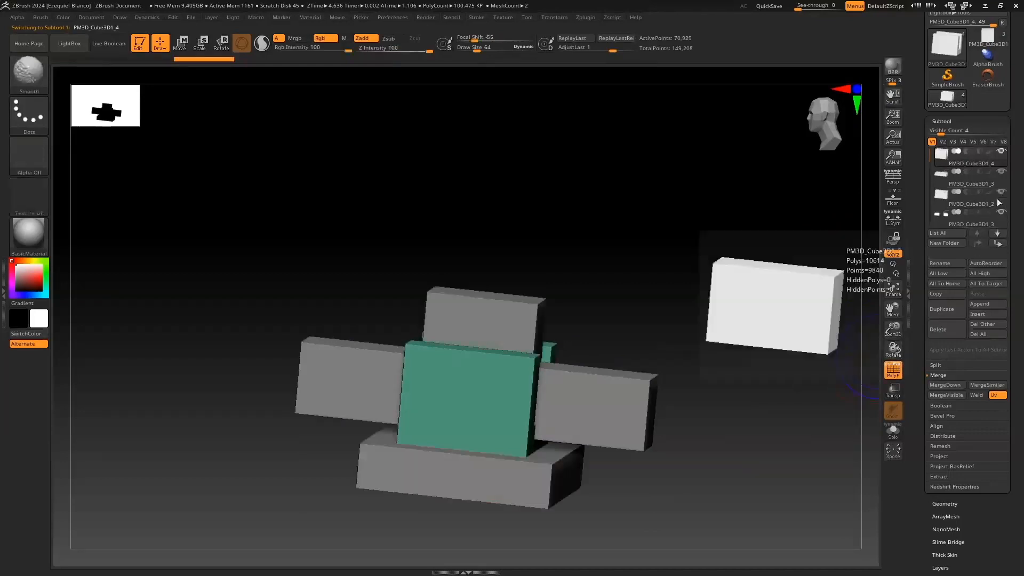
click(893, 368)
click(815, 127)
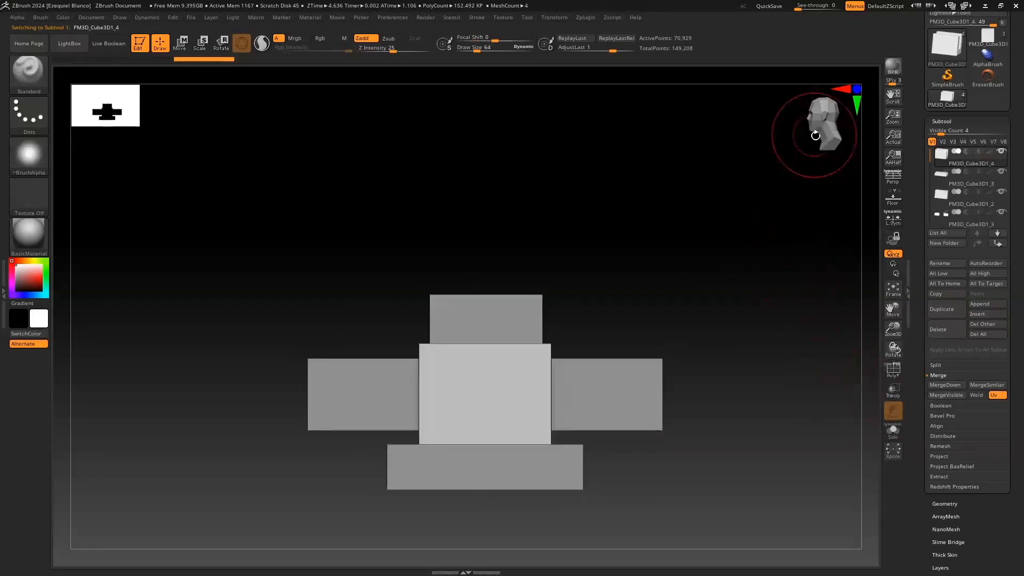
drag(727, 320, 676, 319)
click(818, 130)
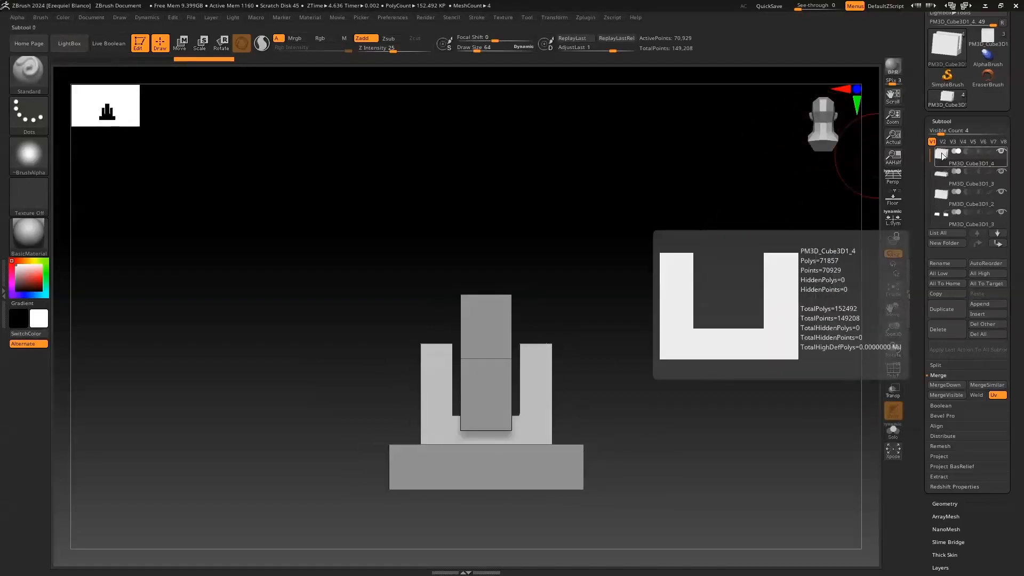
Step: Raise the top block and the pair of side blocks along Y with the transform gizmo
click(944, 204)
drag(690, 313, 740, 316)
click(202, 47)
drag(484, 247, 483, 229)
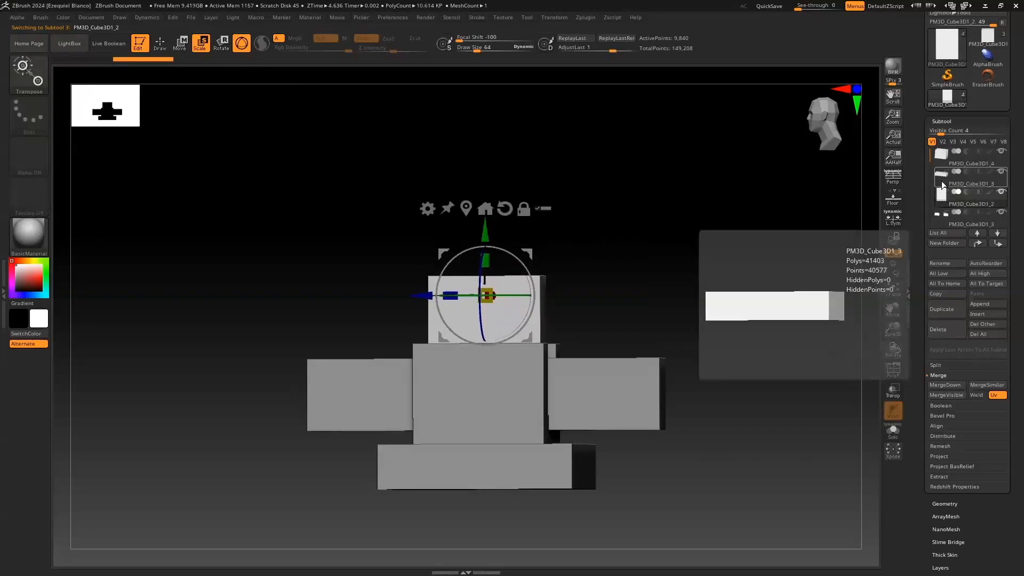
click(944, 214)
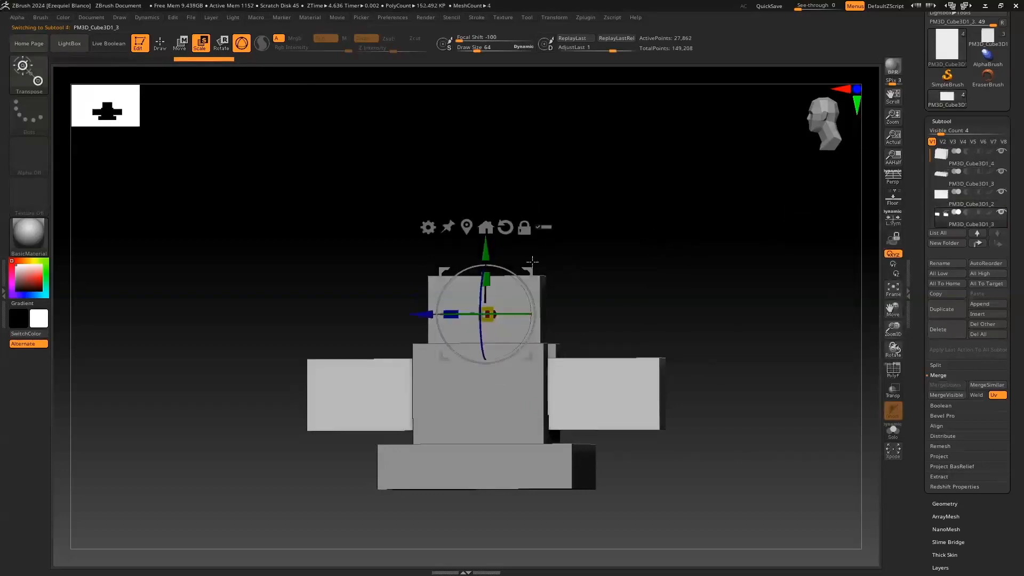
drag(485, 244, 482, 227)
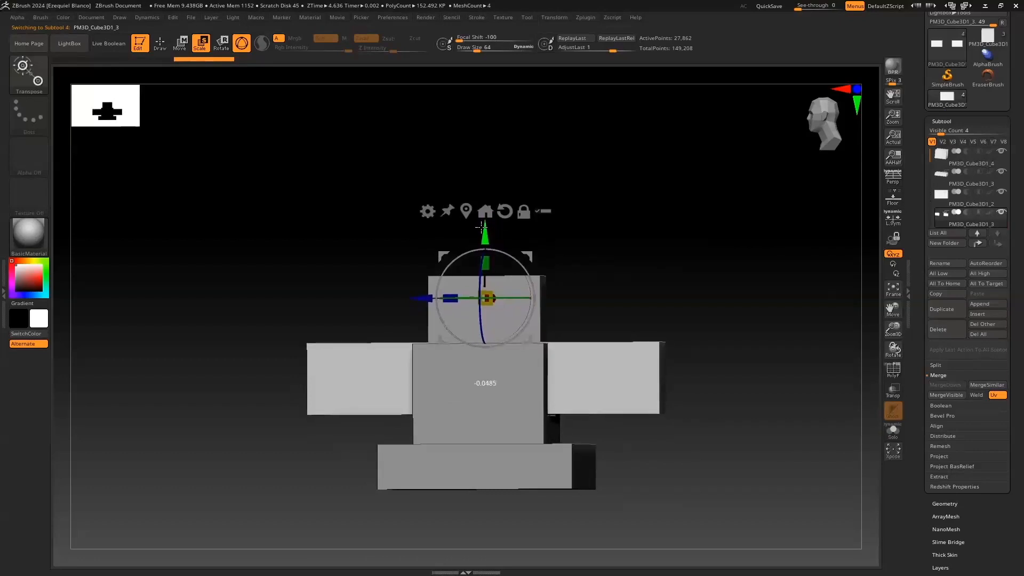
Step: Select the top block, scale it narrower along Z, and return to Draw mode
drag(464, 191, 455, 295)
alt+click(432, 295)
drag(400, 208, 404, 228)
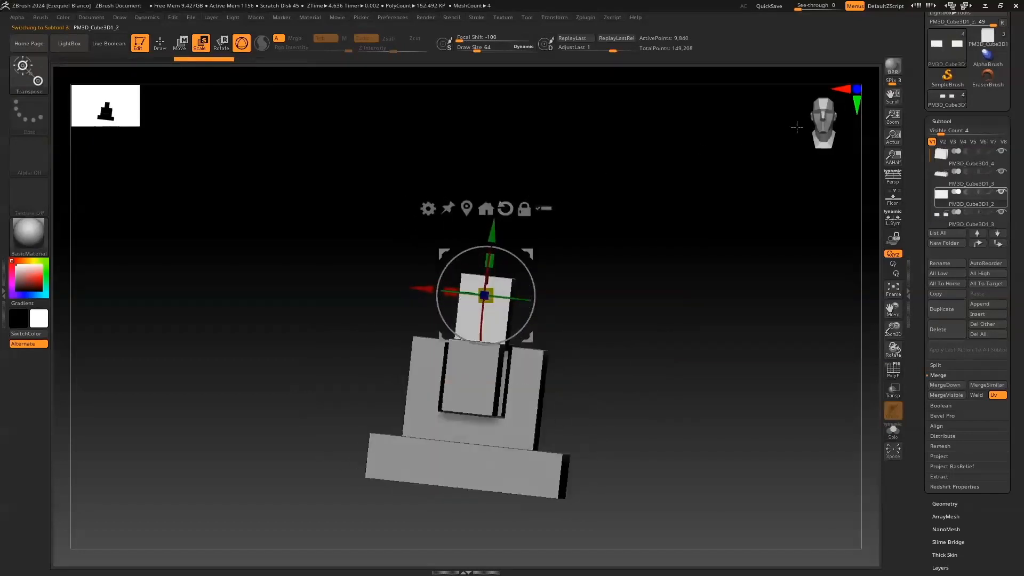
drag(360, 320, 308, 322)
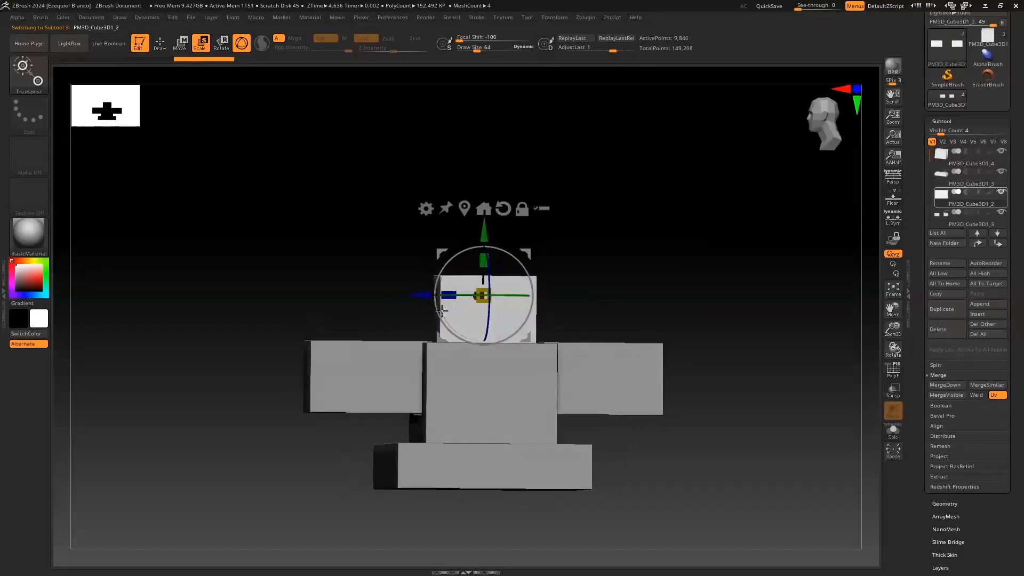
click(815, 121)
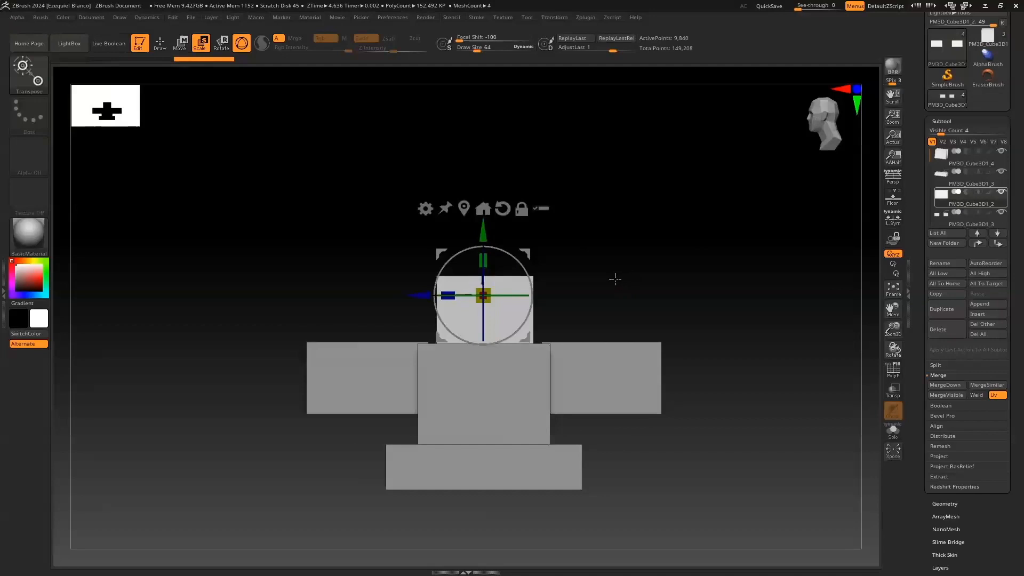
click(159, 42)
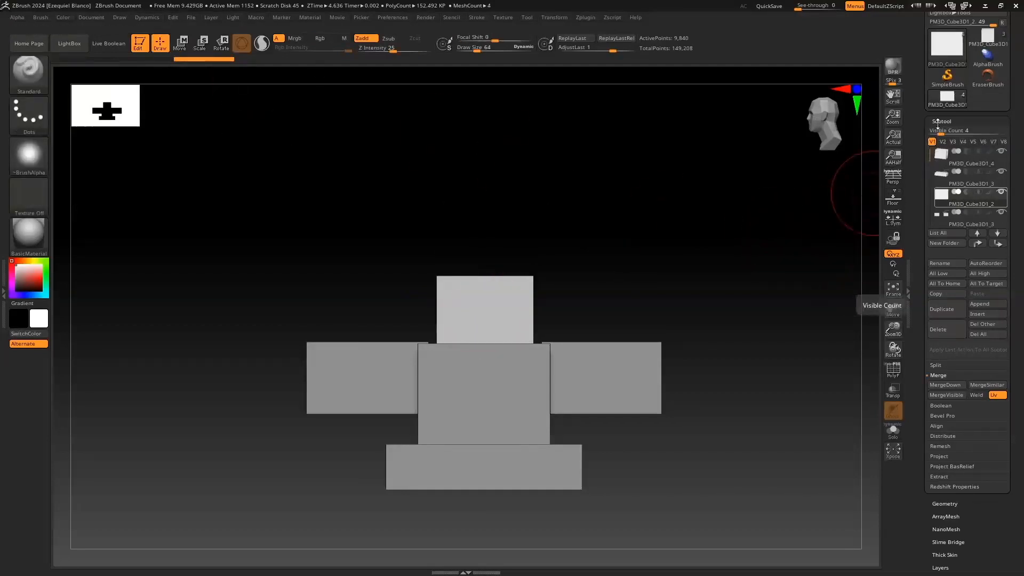
Step: Insert a Sphere3D as a new subtool below the top block's subtool
drag(930, 154, 917, 193)
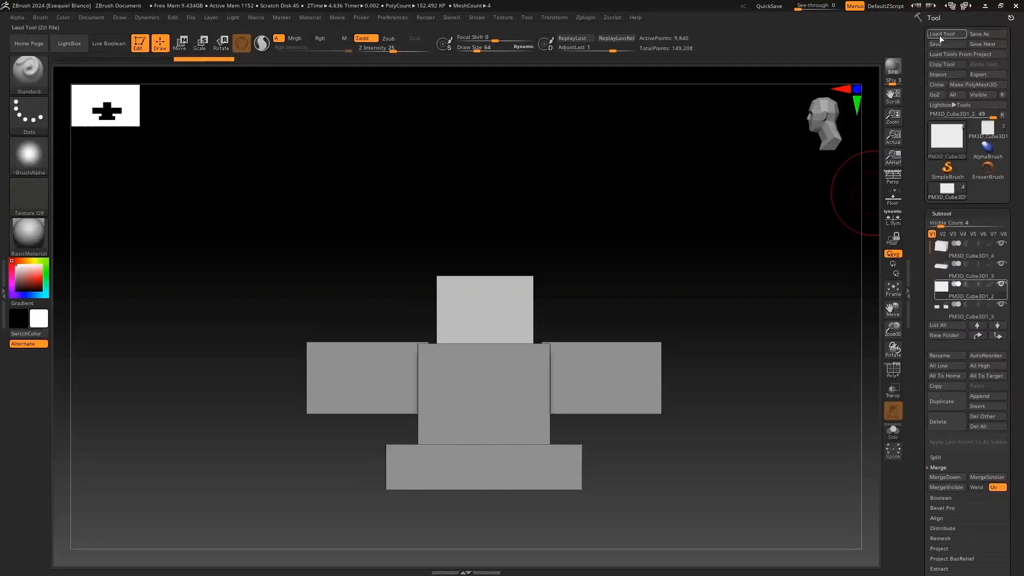
drag(929, 242, 929, 285)
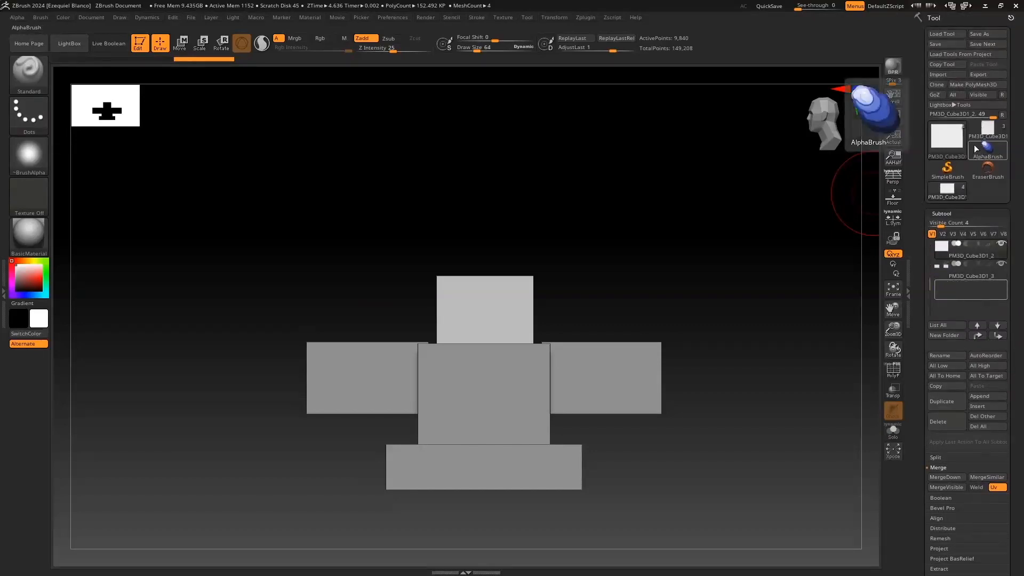
mouse_move(983, 270)
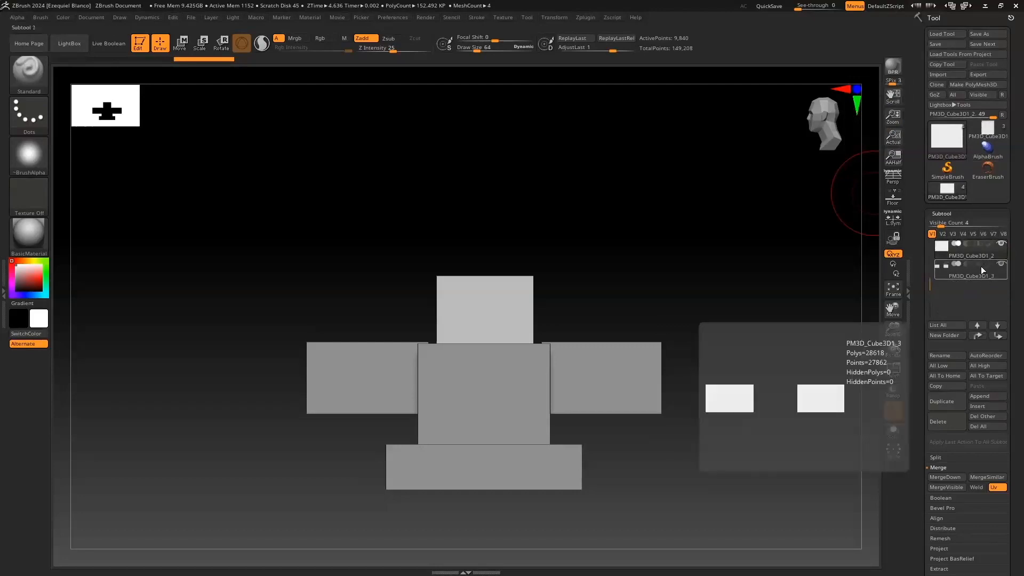
click(977, 406)
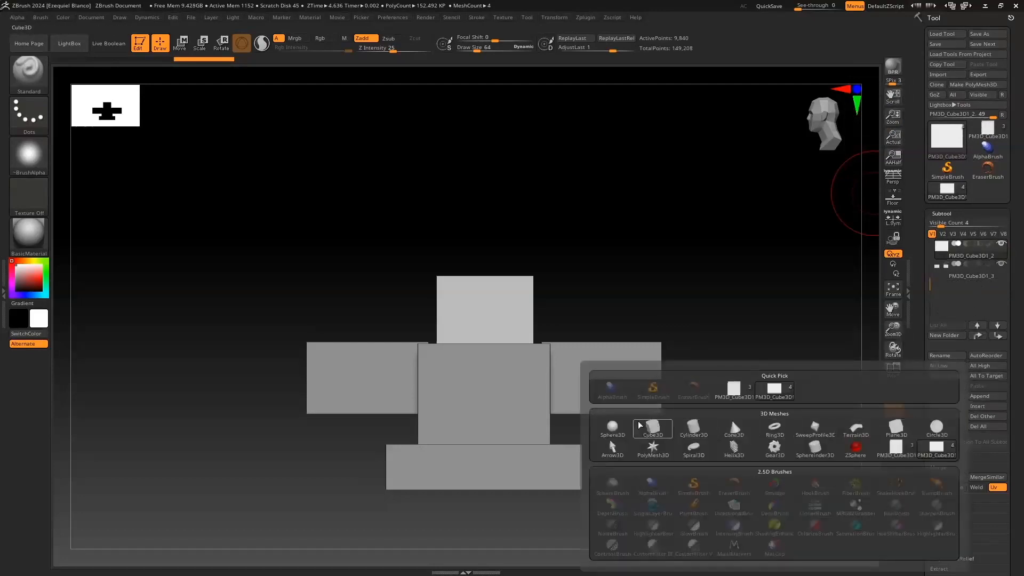
click(611, 426)
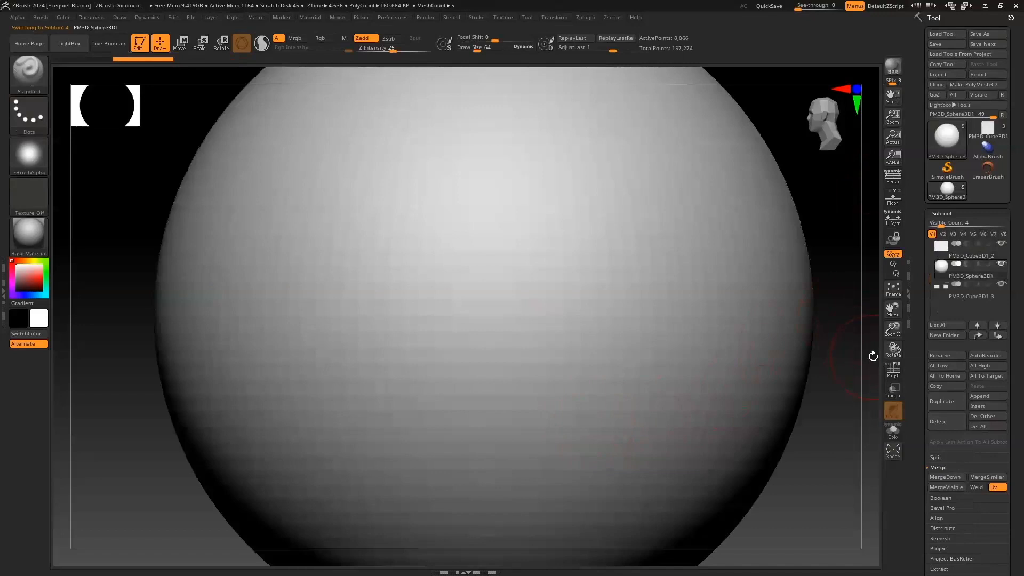
Step: Choose the IMM Ind. Parts insert brush with the whole sphere in view
key(alt)
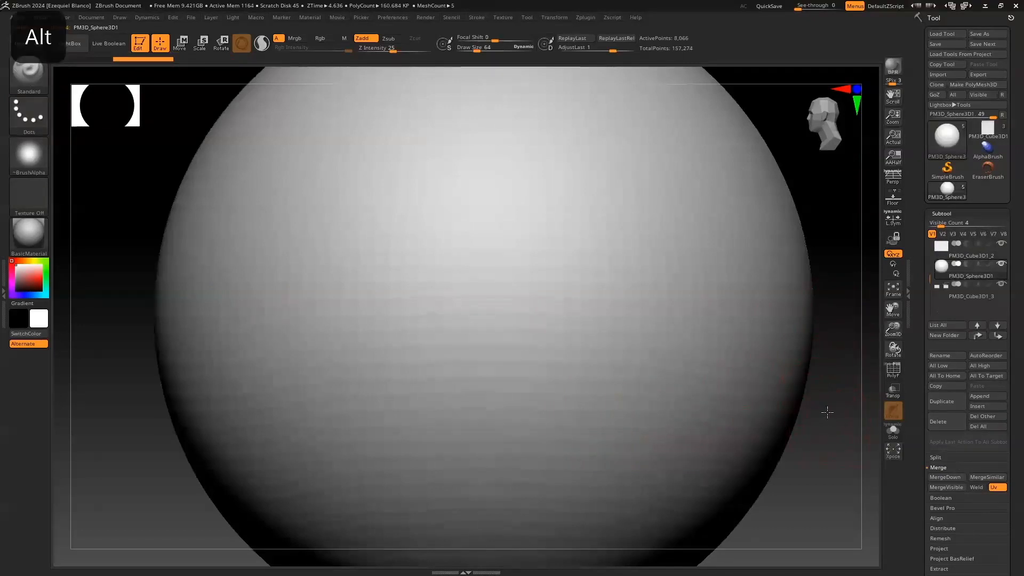
alt+drag(834, 257, 784, 108)
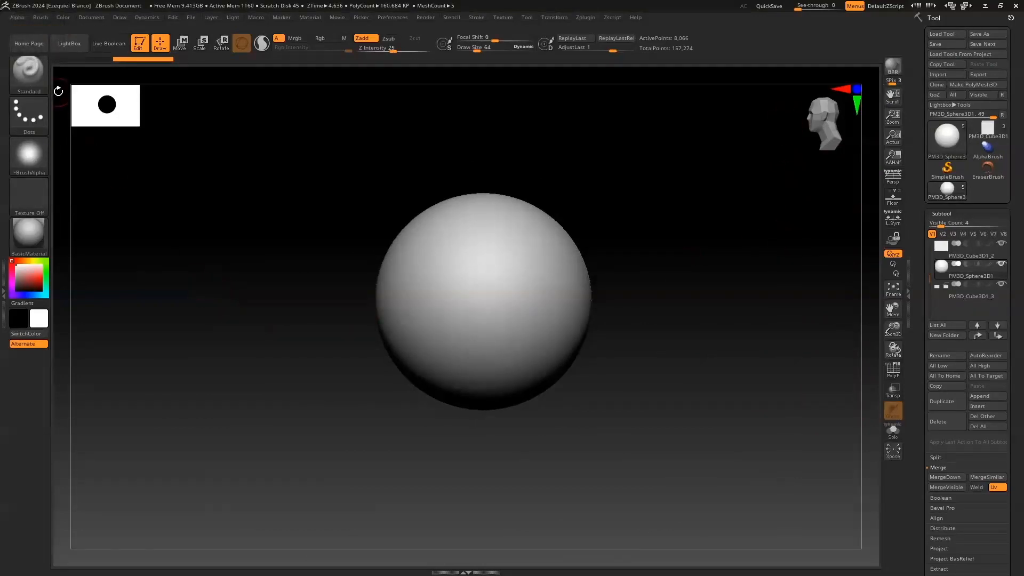
click(30, 74)
click(354, 111)
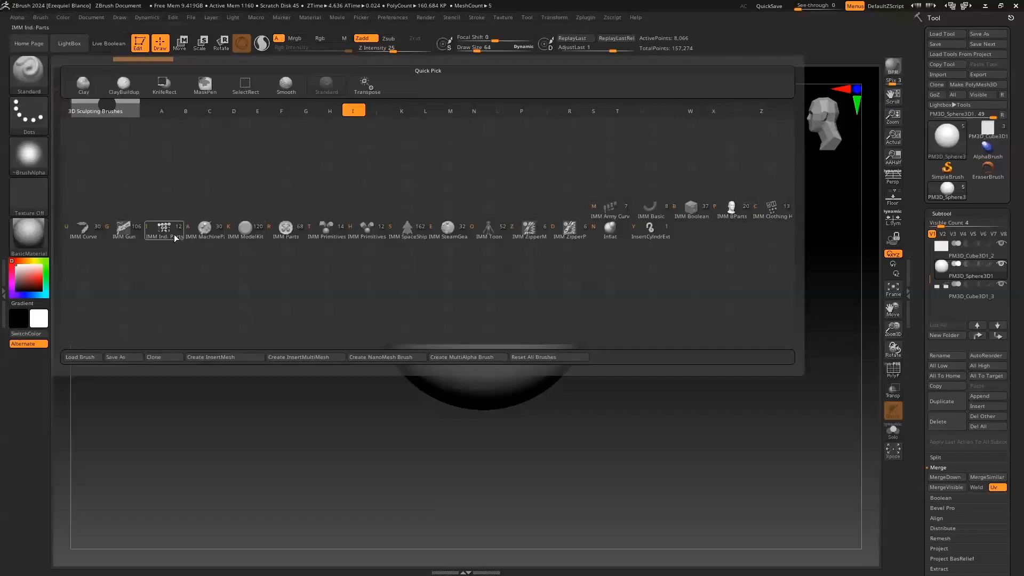
click(165, 235)
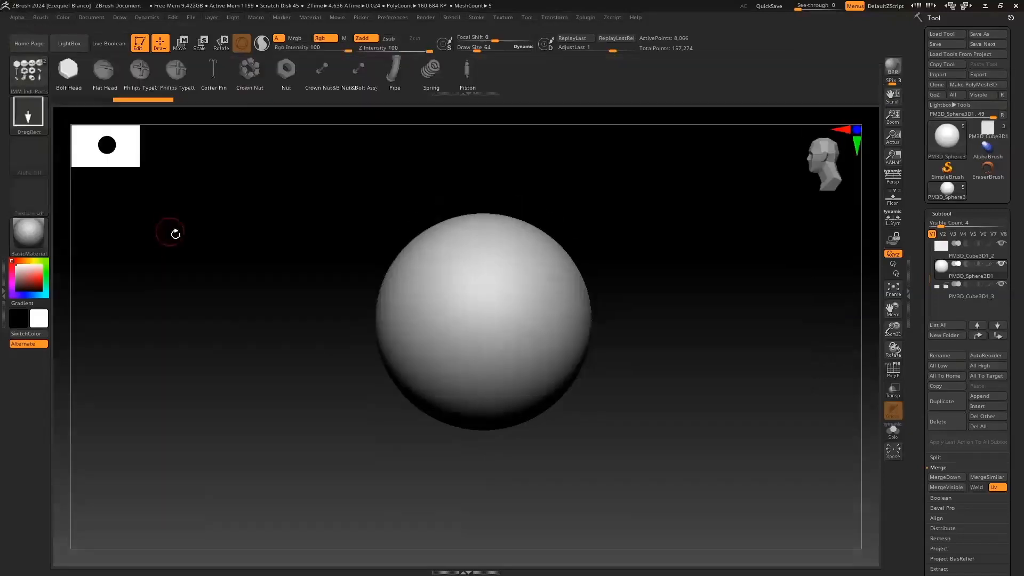
Step: Try inserting single Bolt Head parts on the sphere's upper area, and undo the trial inserts
drag(448, 244, 453, 295)
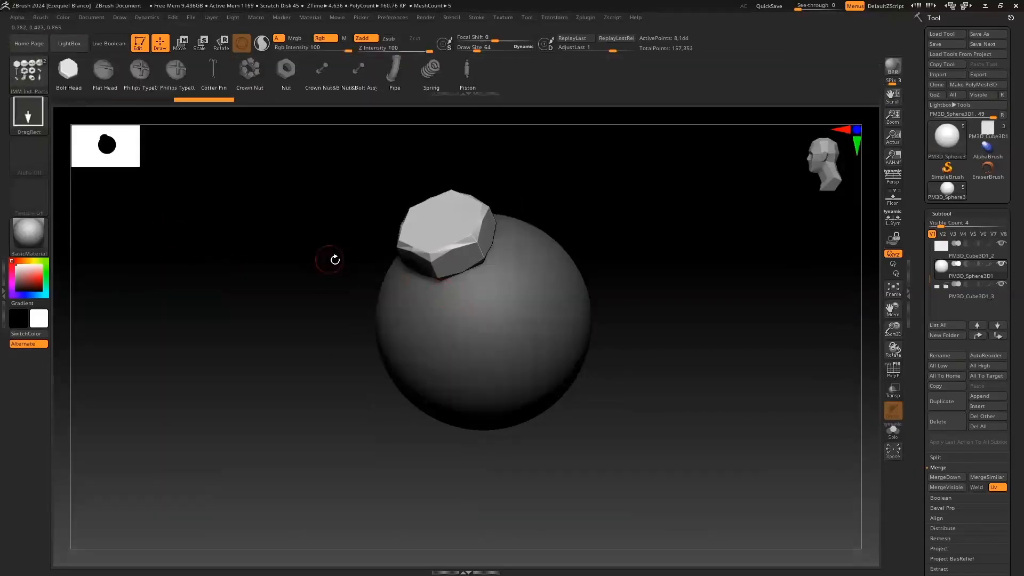
key(ctrl+z)
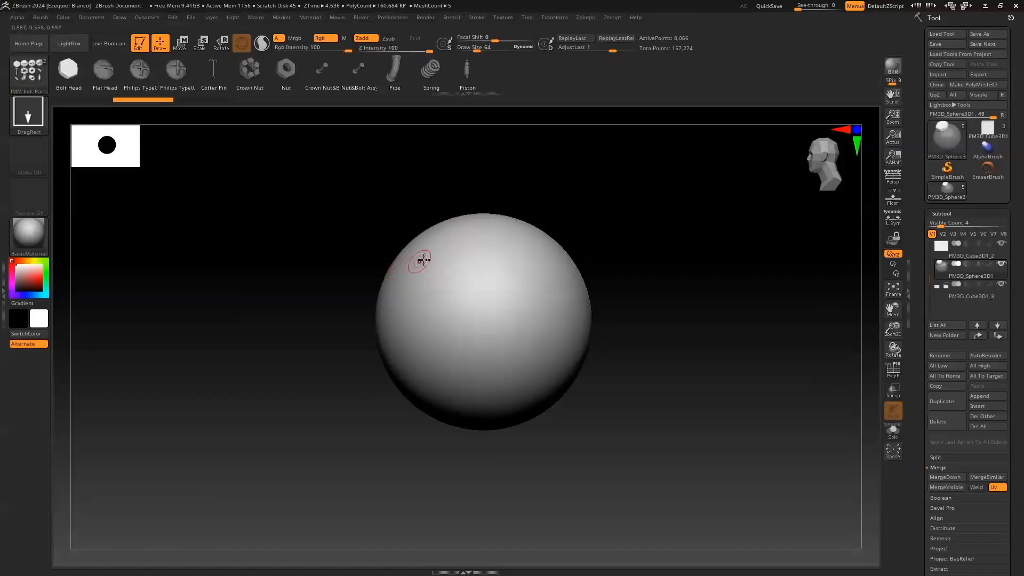
ctrl+click(434, 296)
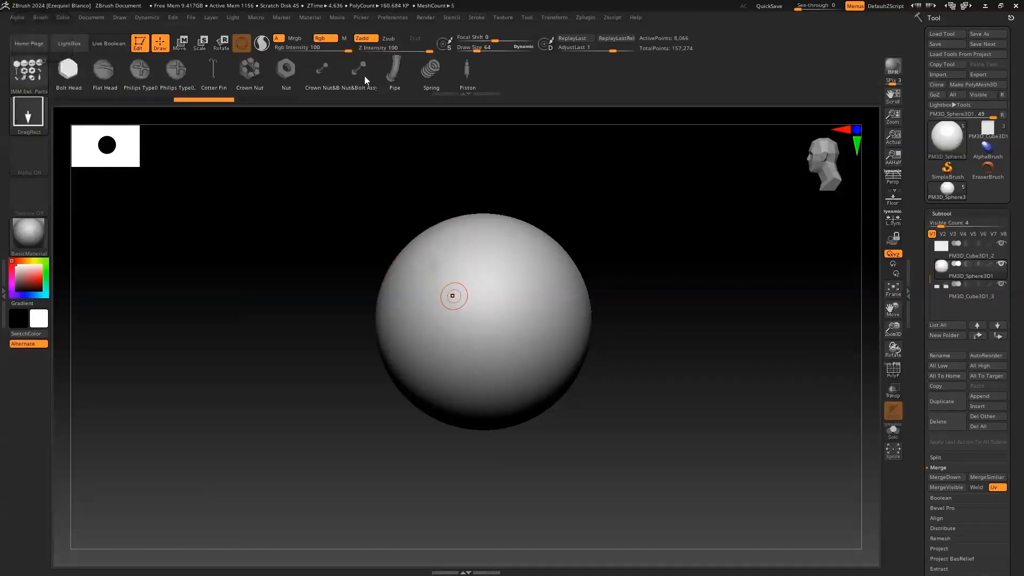
drag(447, 250, 433, 292)
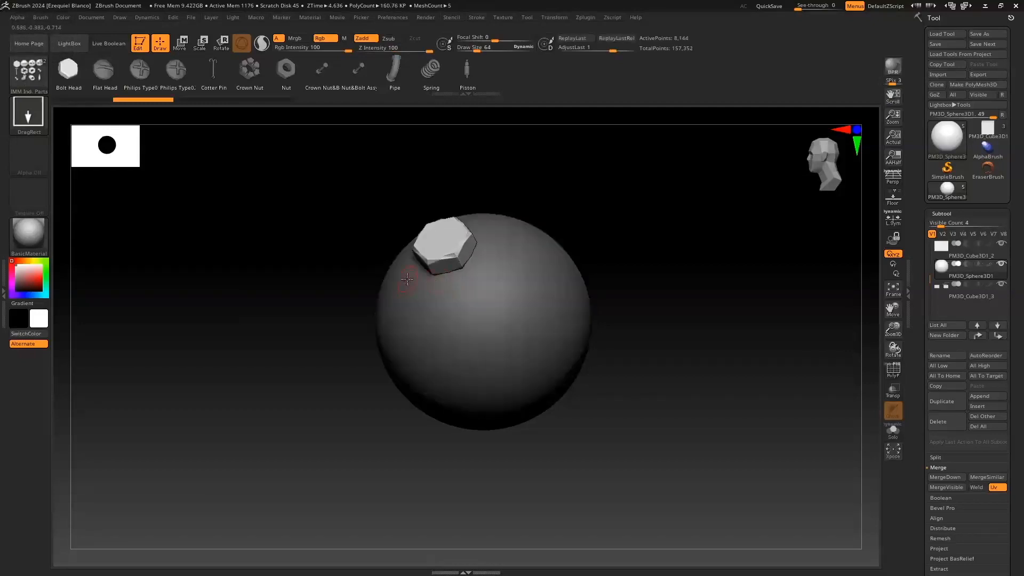
key(ctrl+z)
key(ctrl+z)
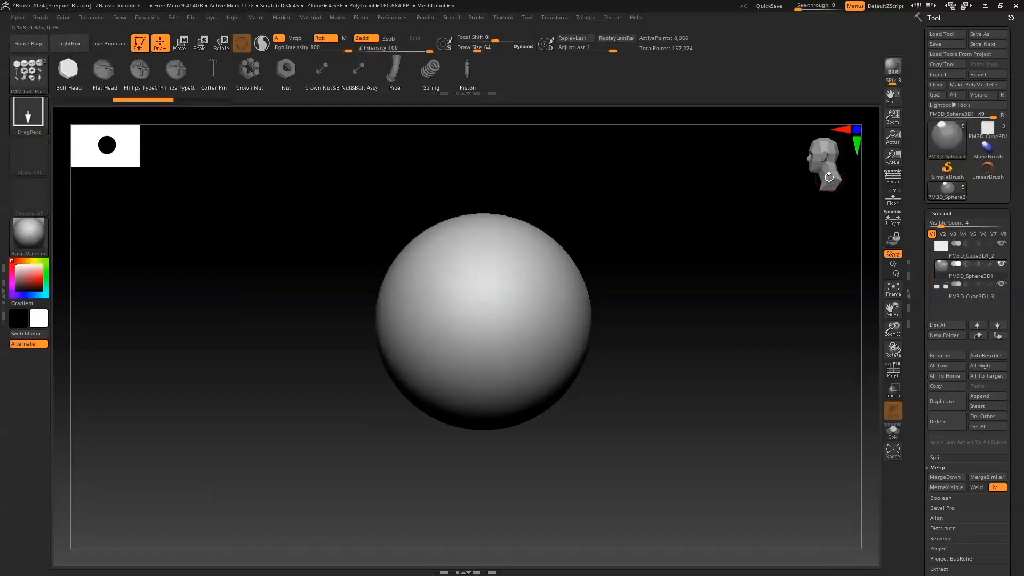
Step: Set the insert brush's stroke to Dots, and undo a trial stroke down the sphere
click(28, 113)
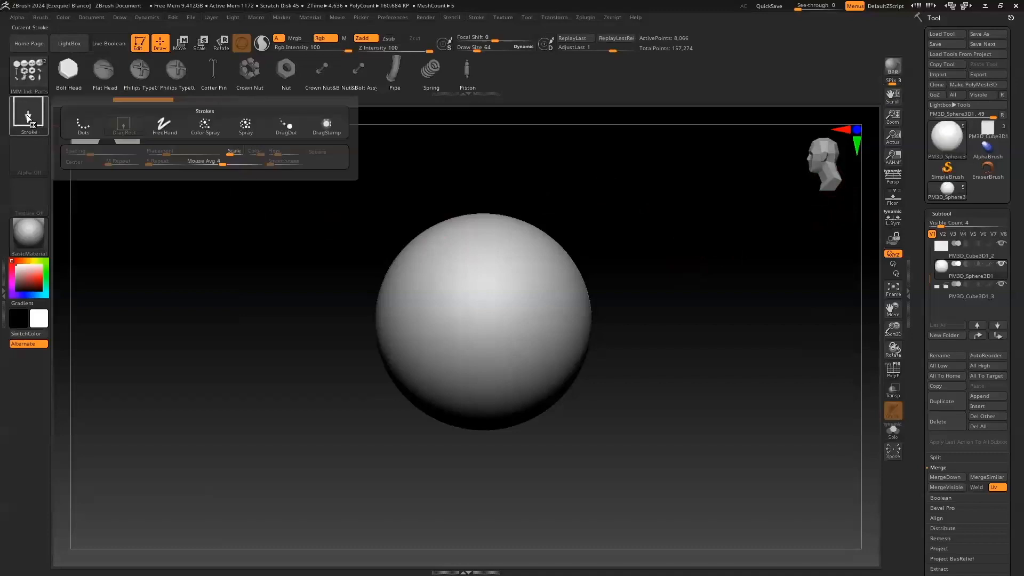
click(83, 127)
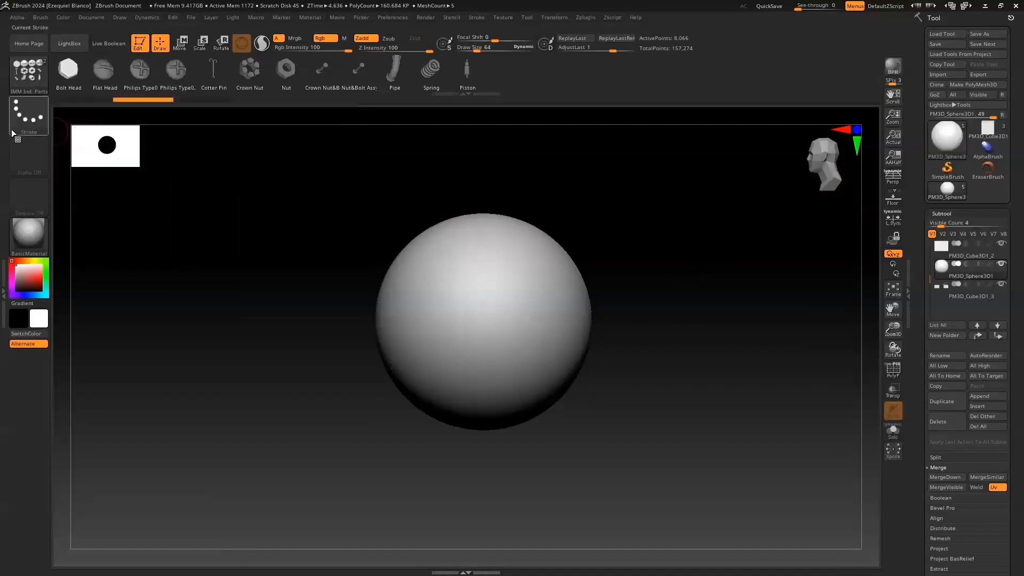
drag(465, 261, 467, 331)
key(ctrl+z)
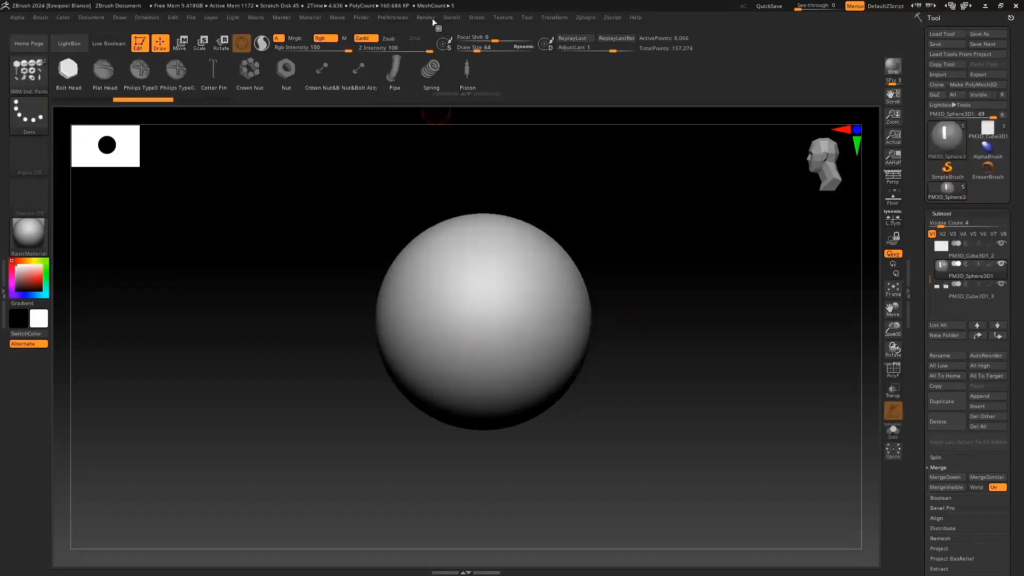
Step: Adjust the stroke's Lazy Mouse settings and insert a spaced vertical row of Bolt Head parts down the sphere
click(475, 17)
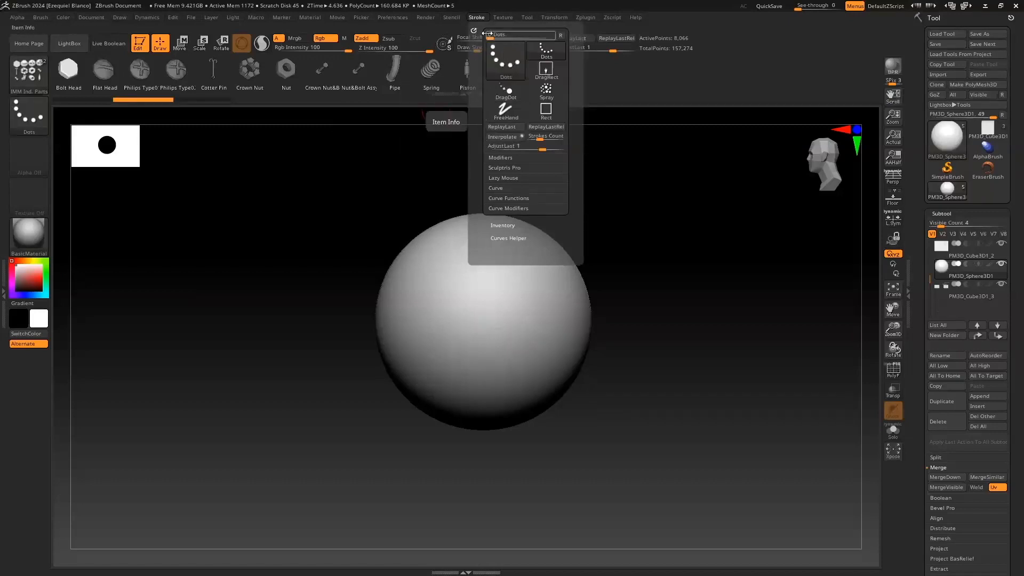
click(503, 178)
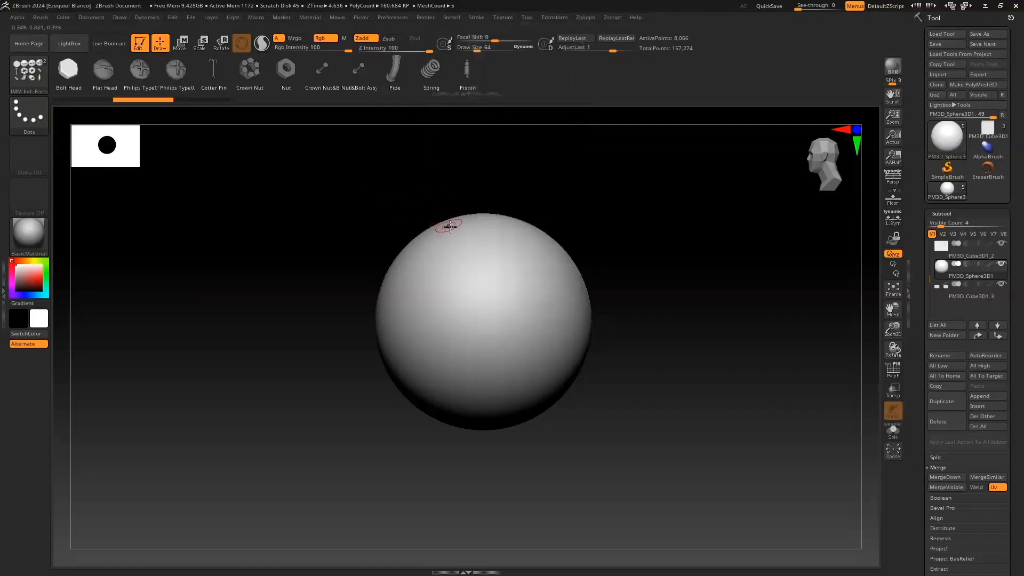
drag(454, 285, 465, 411)
Step: Insert a vertical row of cross-slotted Philips screw heads down the sphere beside the bolt heads
mouse_move(654, 327)
mouse_down()
mouse_move(629, 325)
mouse_move(647, 322)
mouse_up()
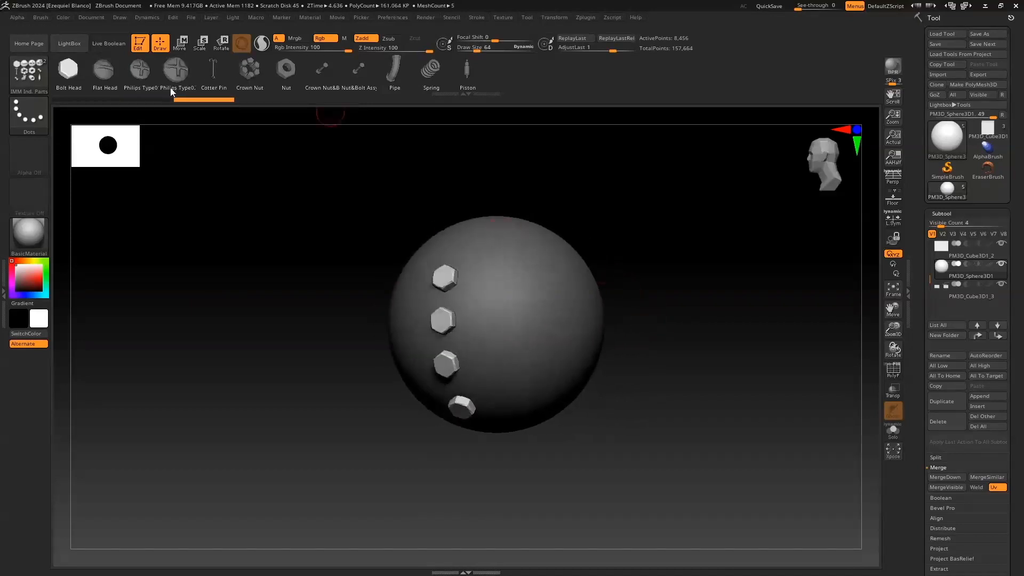
drag(283, 259, 263, 264)
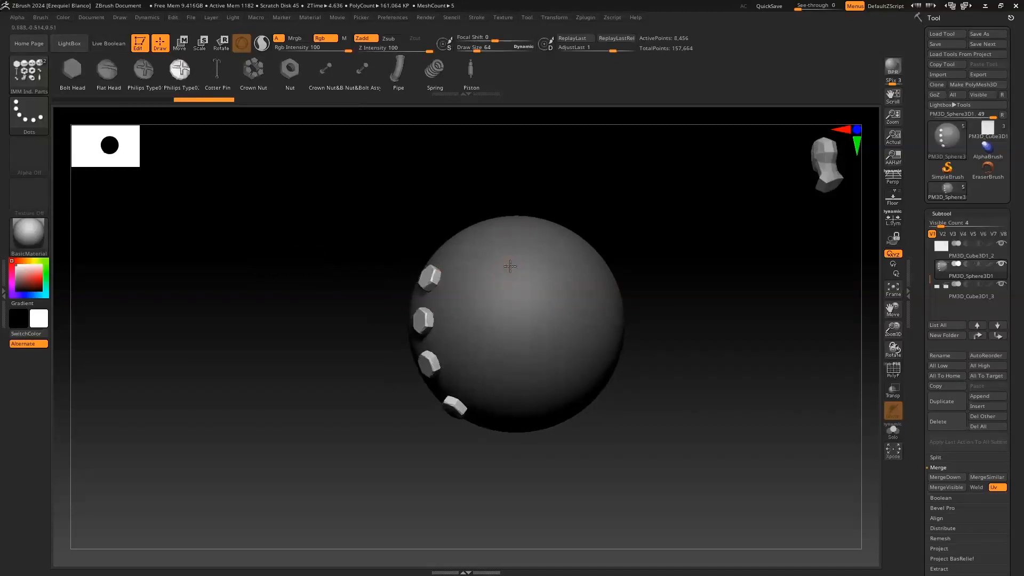
key(ctrl)
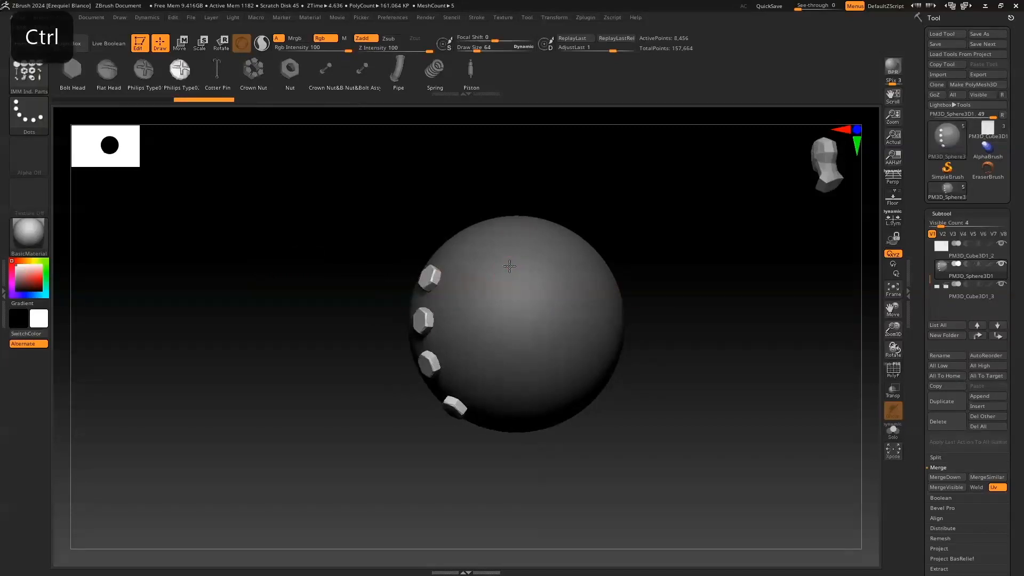
shift+drag(509, 266, 517, 303)
drag(517, 420, 516, 419)
mouse_move(418, 481)
mouse_down()
mouse_move(411, 448)
mouse_move(416, 494)
mouse_up()
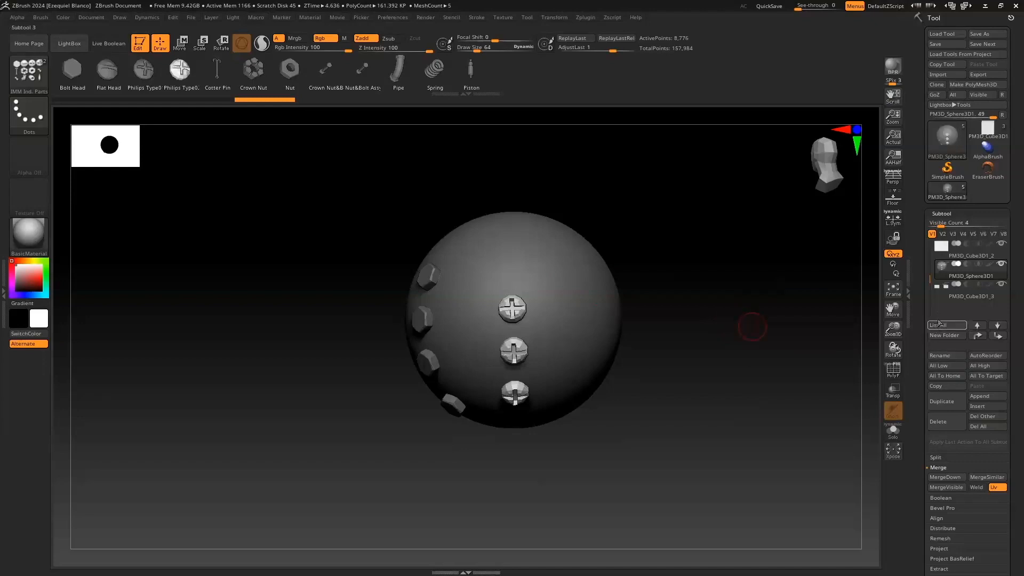
Step: Separate the unmasked screw heads from the masked sphere and bolt heads with Split Masked Points
click(937, 213)
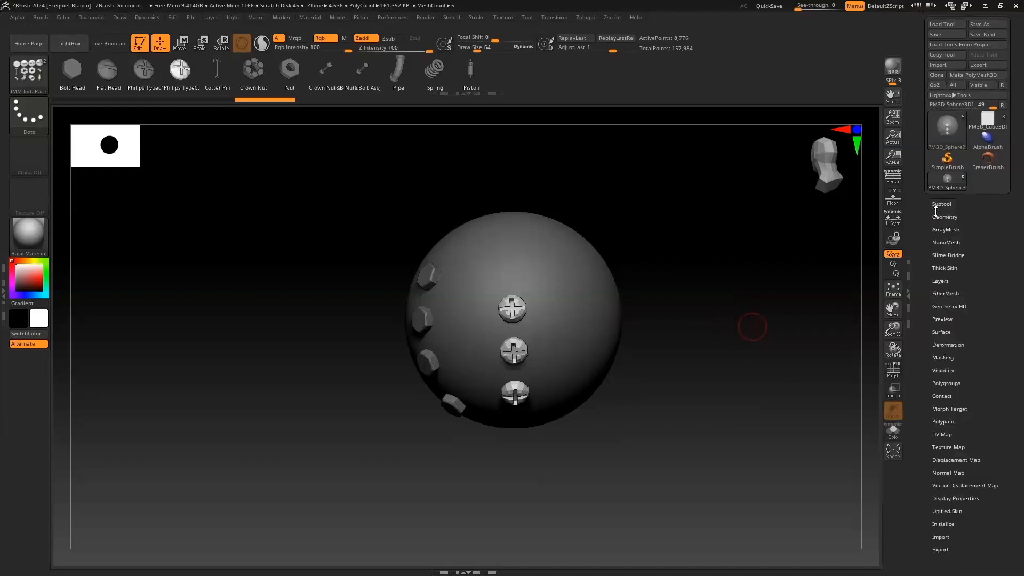
click(937, 206)
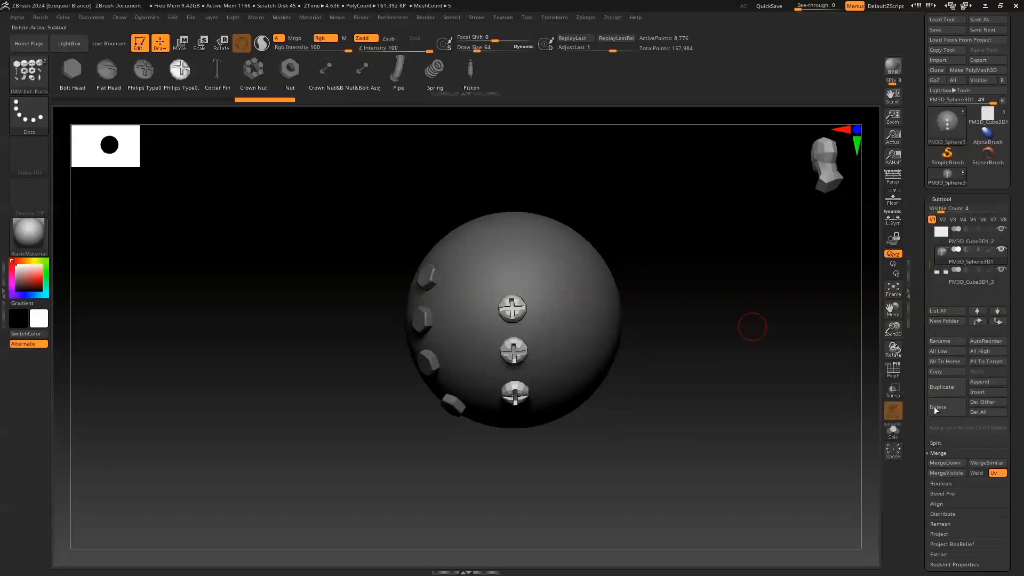
click(935, 444)
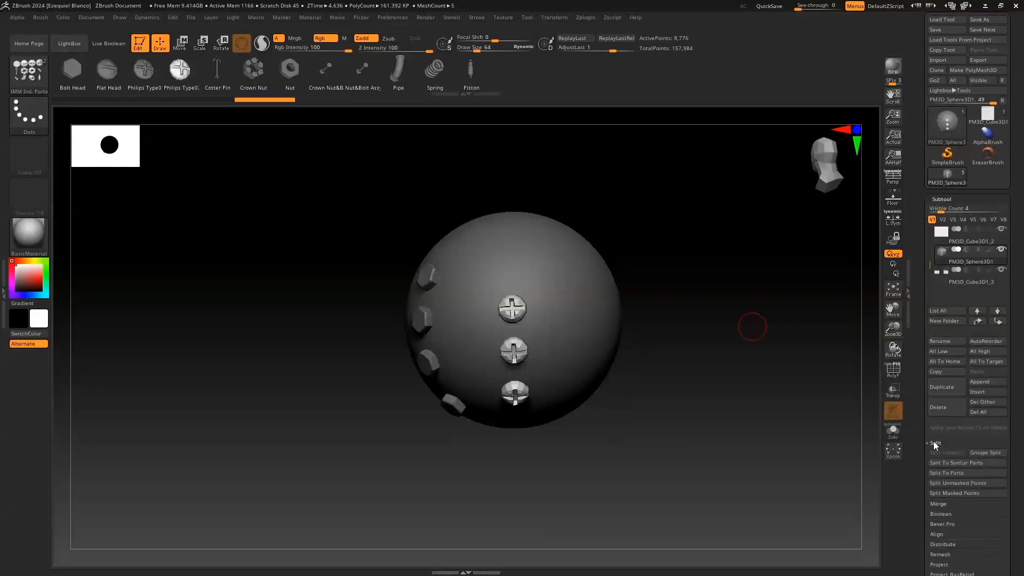
click(949, 493)
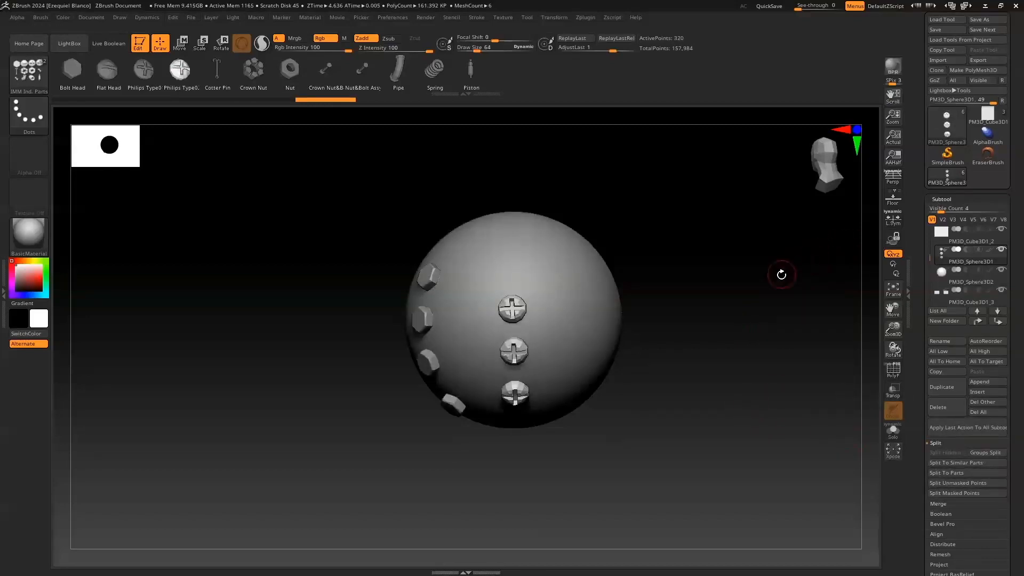
Step: Isolate the screw-head subtool, mask the tiny stray piece above the screws, and split it off with Split Masked Points
shift+click(1002, 230)
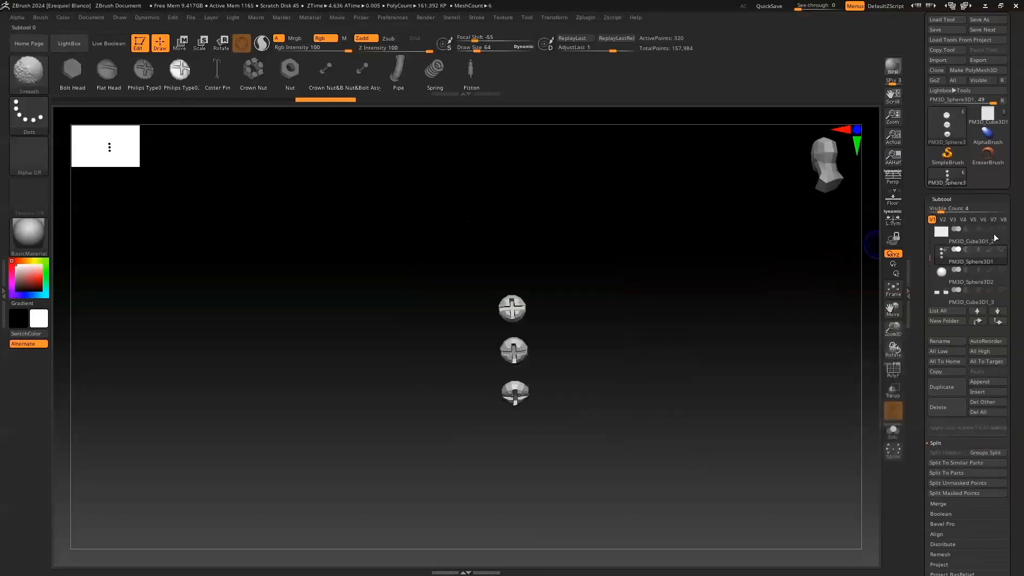
mouse_move(667, 324)
alt+mouse_down()
mouse_move(673, 395)
mouse_move(667, 319)
alt+mouse_up()
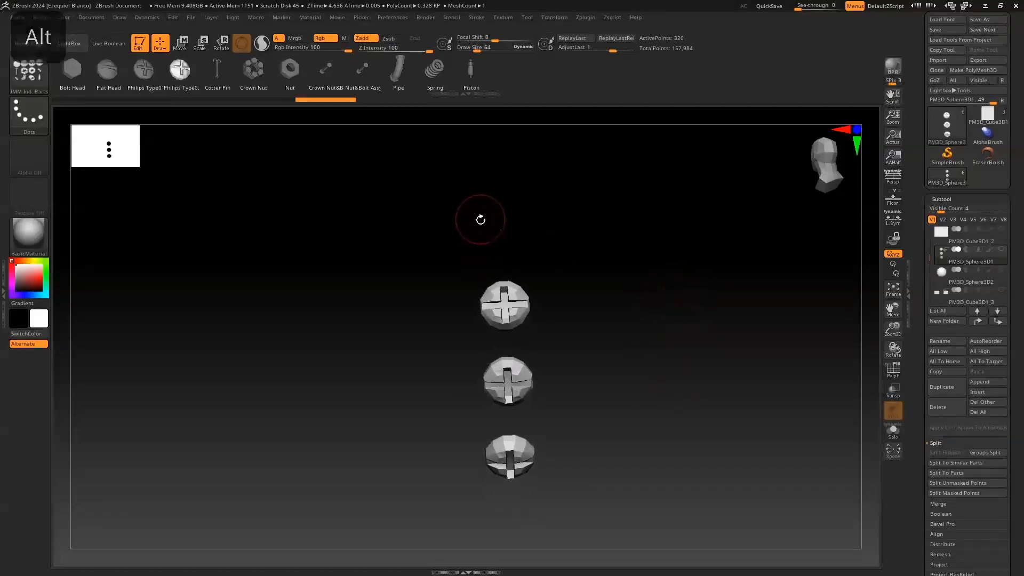
key(ctrl+shift)
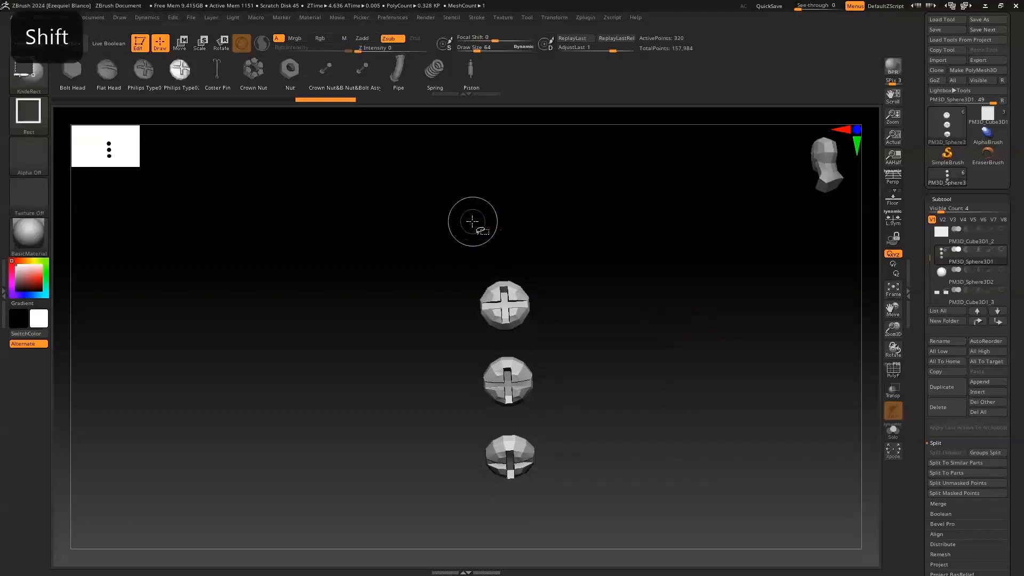
key(b)
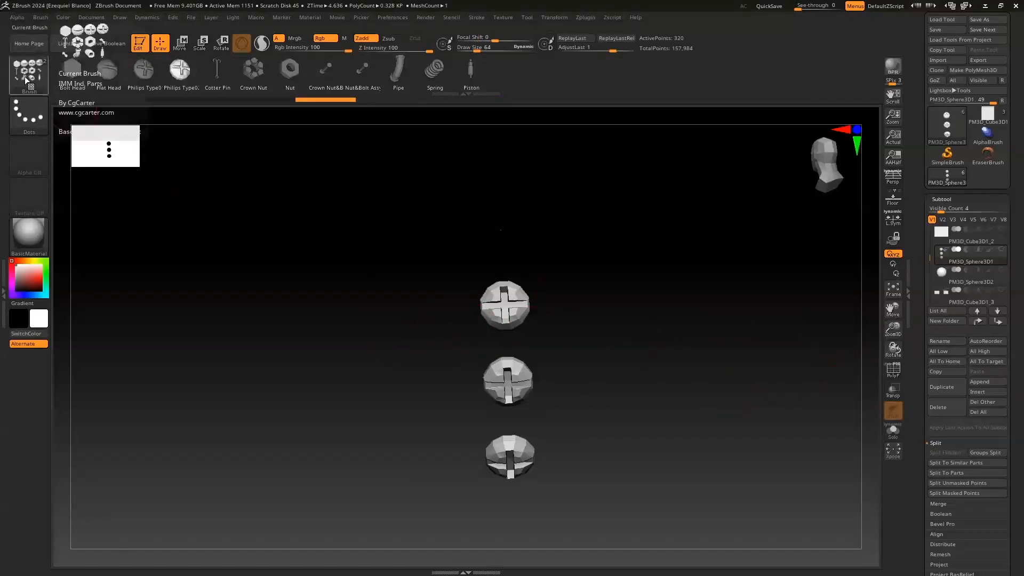
ctrl+drag(474, 199, 535, 257)
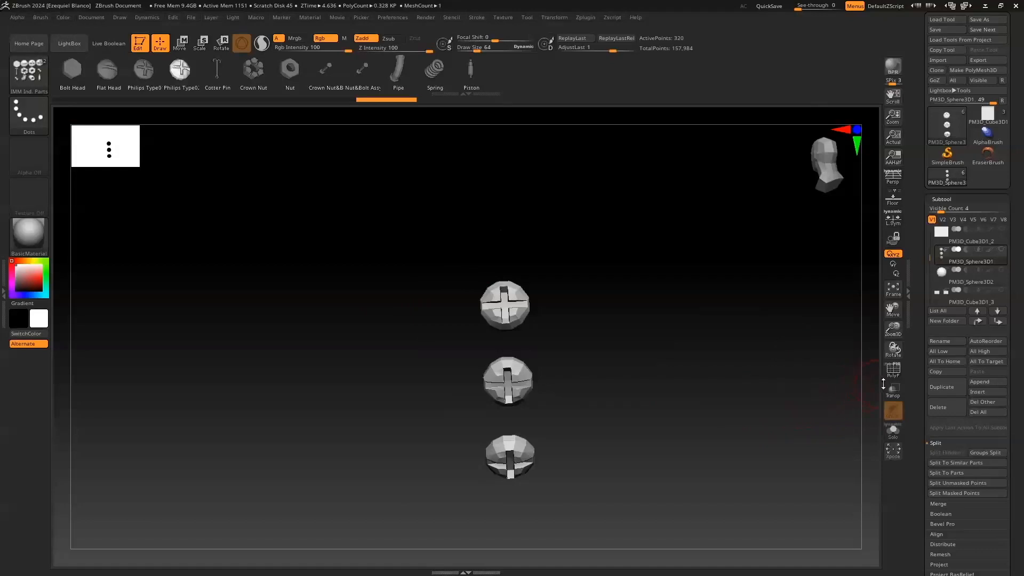
click(957, 491)
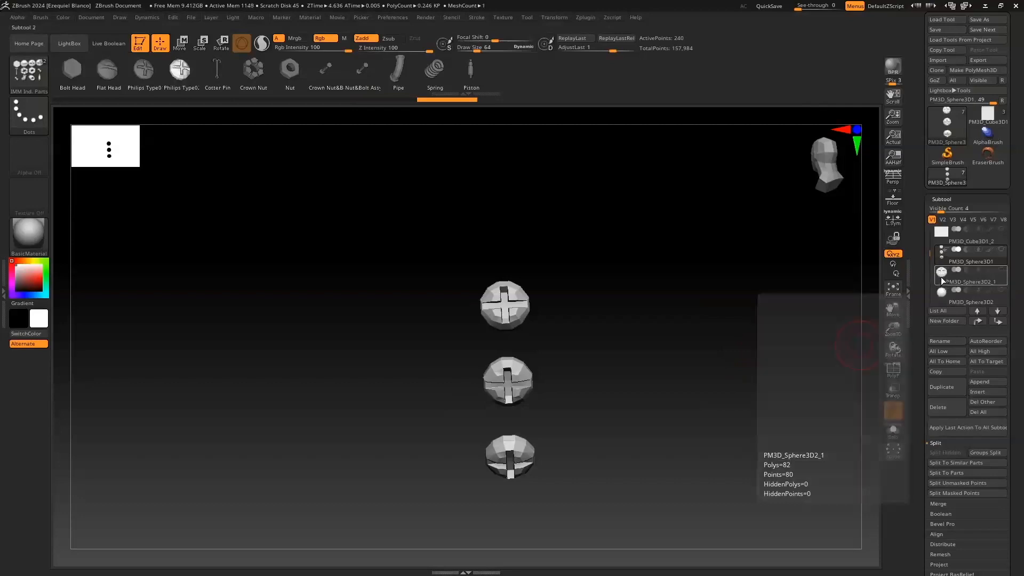
Step: Delete the subtool holding the tiny stray piece
click(943, 281)
click(945, 463)
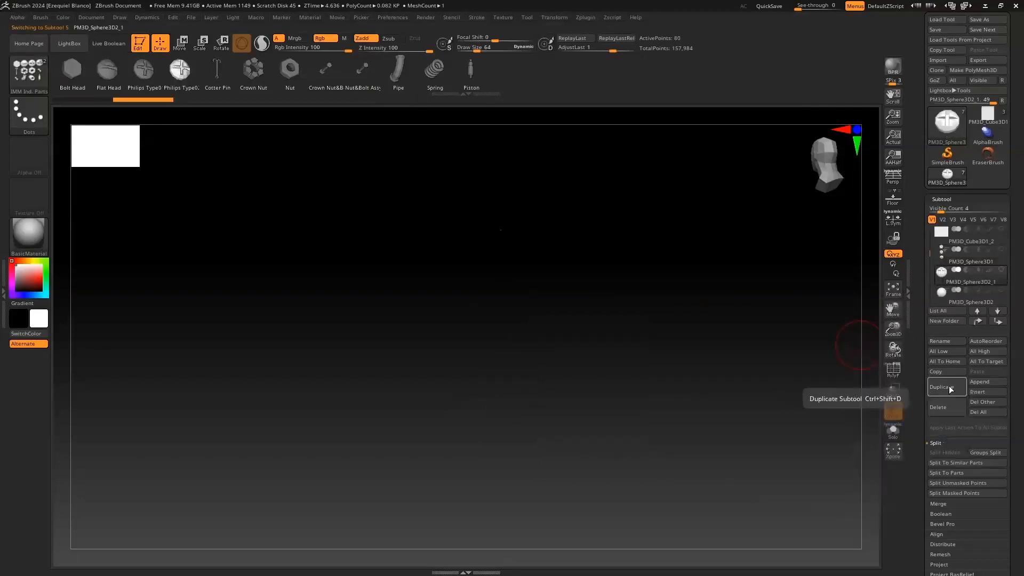
click(847, 431)
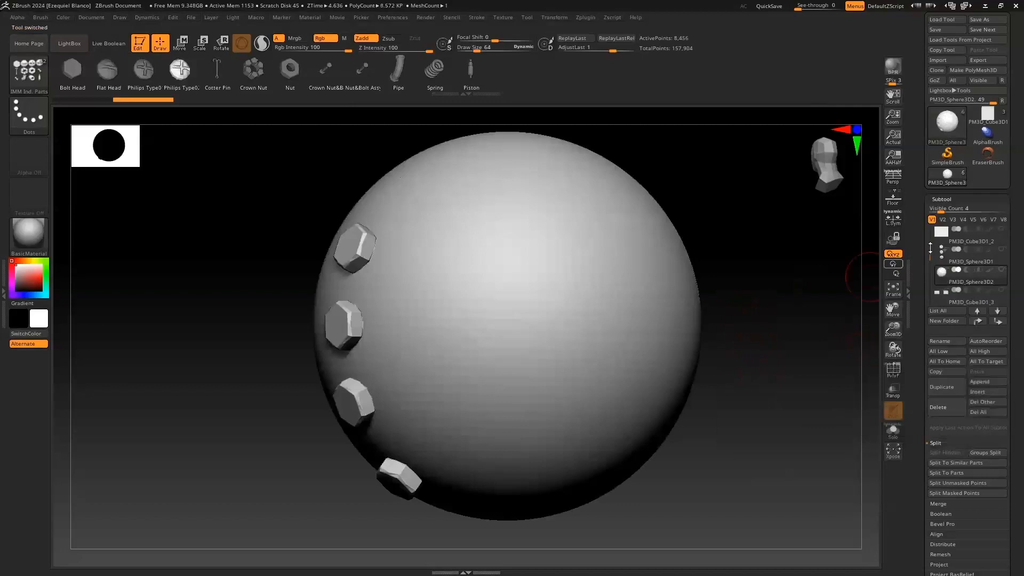
Step: Turn on the PolyFrame display with lines for the screw heads, and select the subtool with the sphere and bolt heads
click(942, 260)
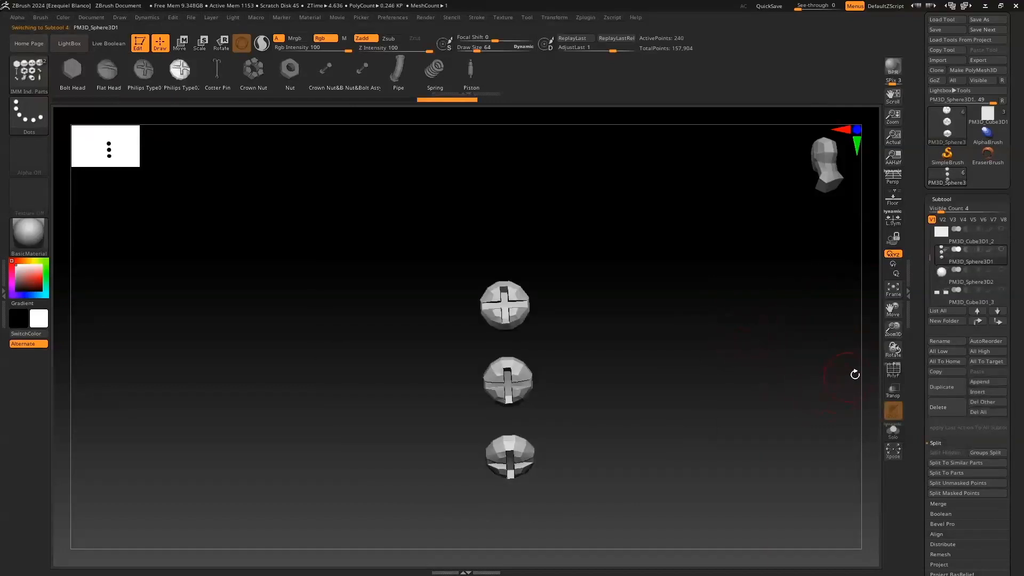
click(892, 373)
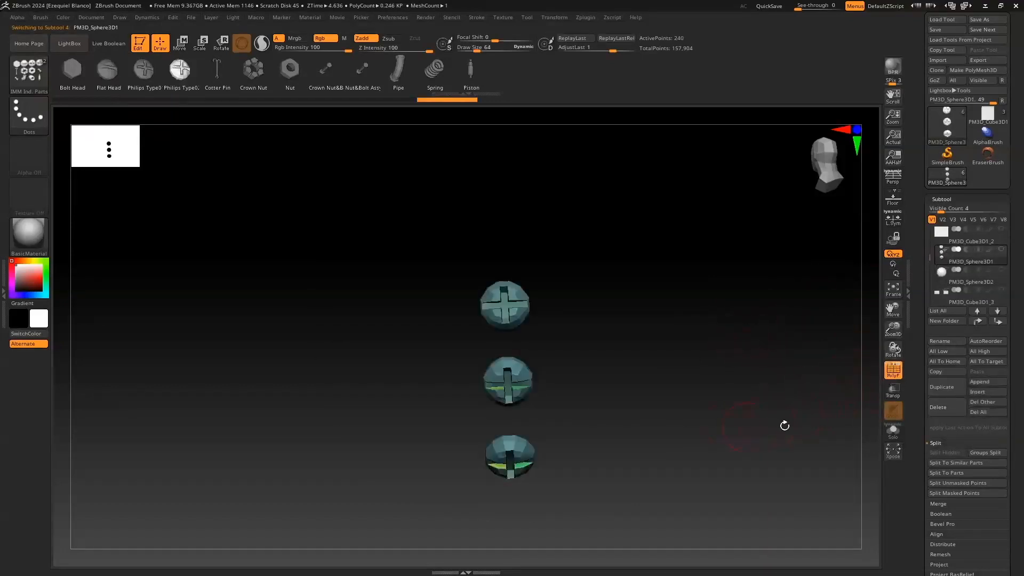
click(892, 368)
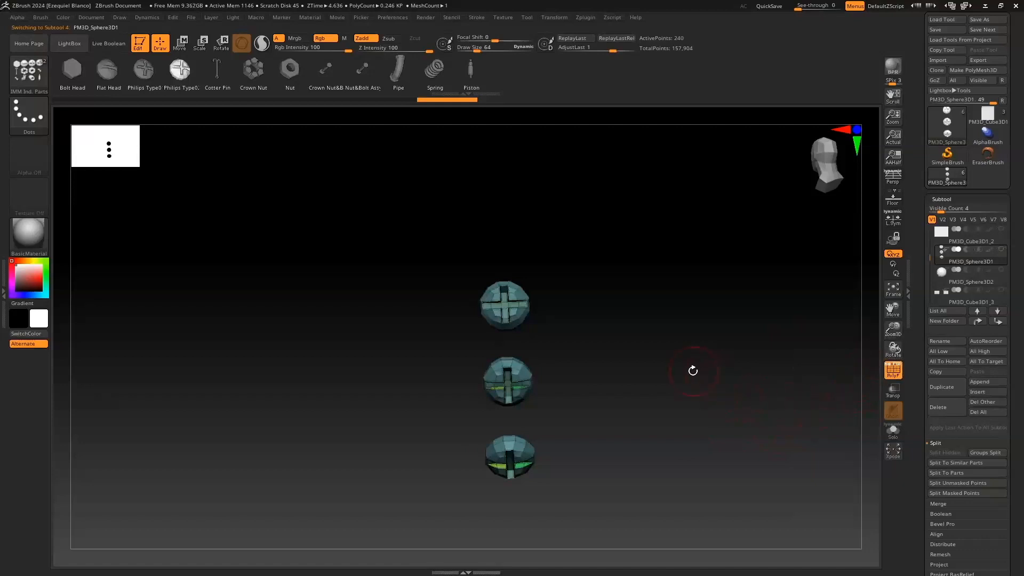
key(alt)
alt+drag(679, 379, 646, 214)
drag(679, 327, 671, 330)
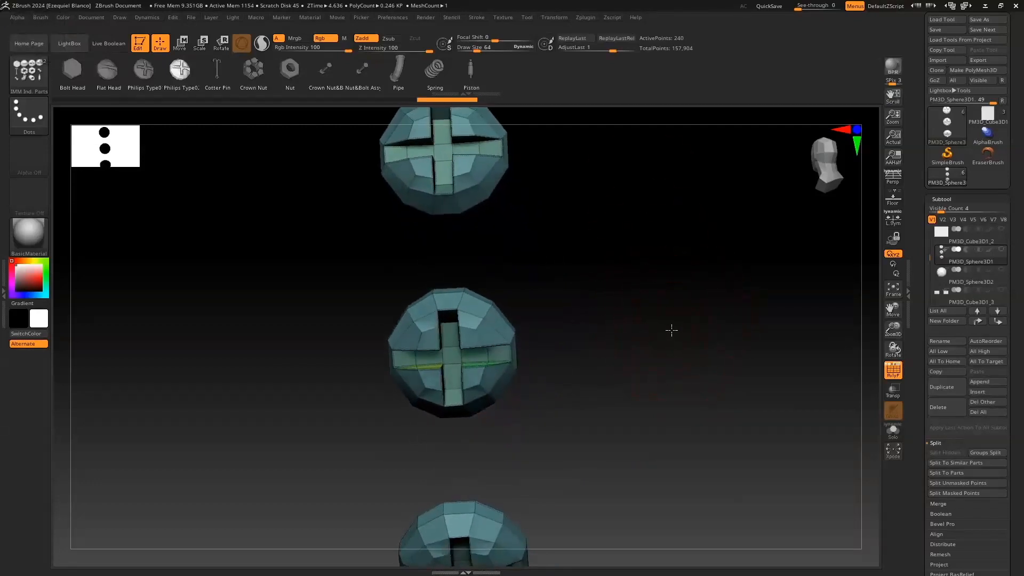
click(928, 281)
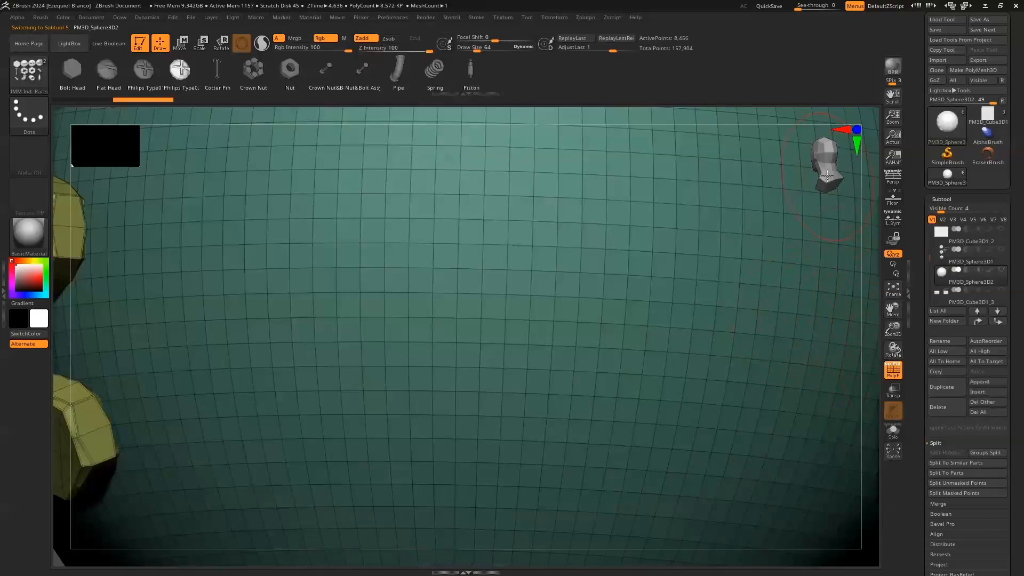
Step: Hide the PolyFrame, reduce the draw size to about 19, and insert two vertical rows of small Philips screws down the sphere
drag(893, 329, 883, 382)
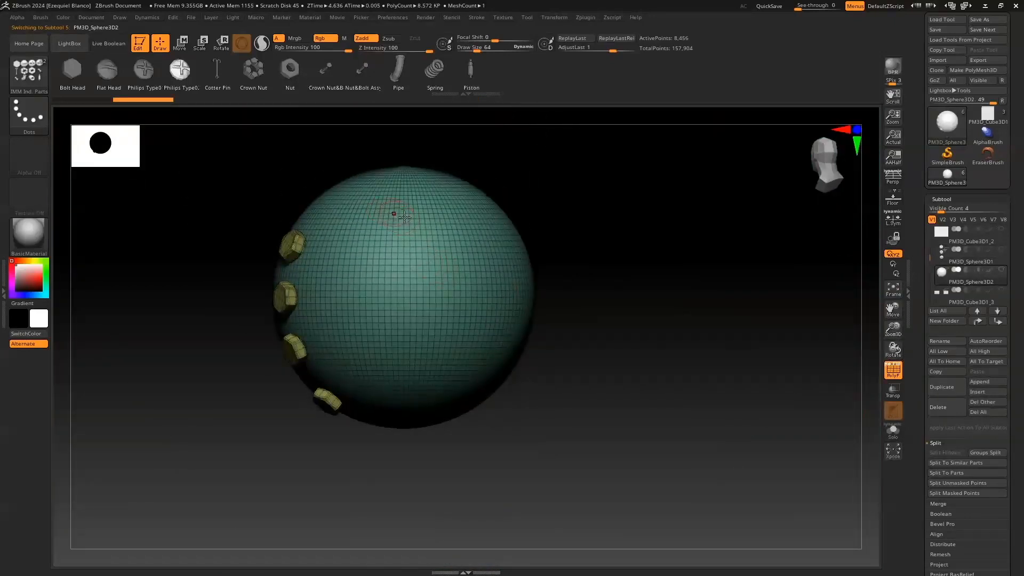
click(894, 369)
click(385, 248)
drag(388, 301, 394, 389)
key(s)
drag(445, 224, 455, 379)
drag(635, 344, 554, 332)
drag(504, 234, 508, 376)
Step: Insert a third vertical row of small Philips screws on the sphere beside the other two rows
drag(592, 427, 547, 250)
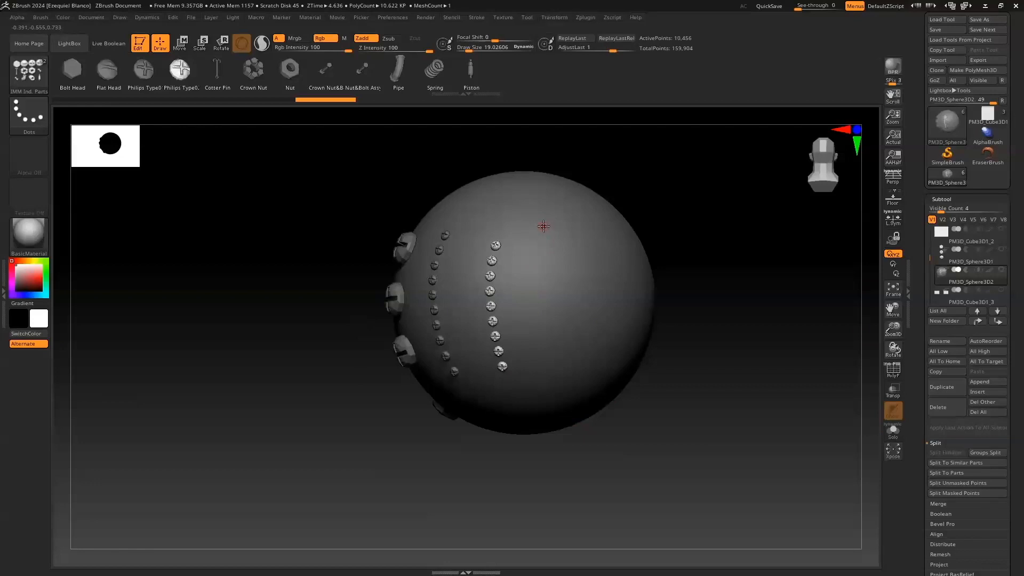
key(shift)
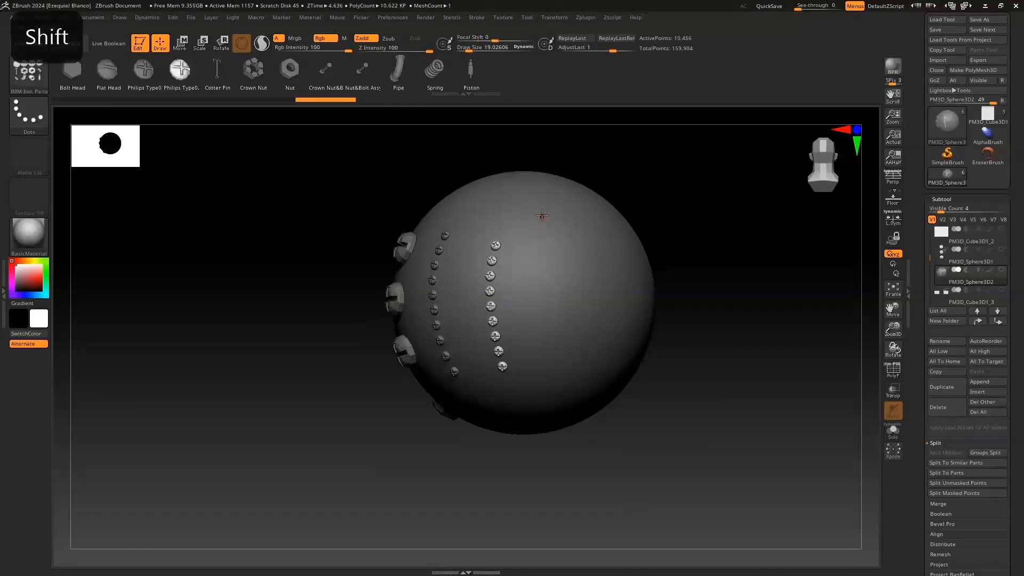
shift+drag(545, 367, 545, 374)
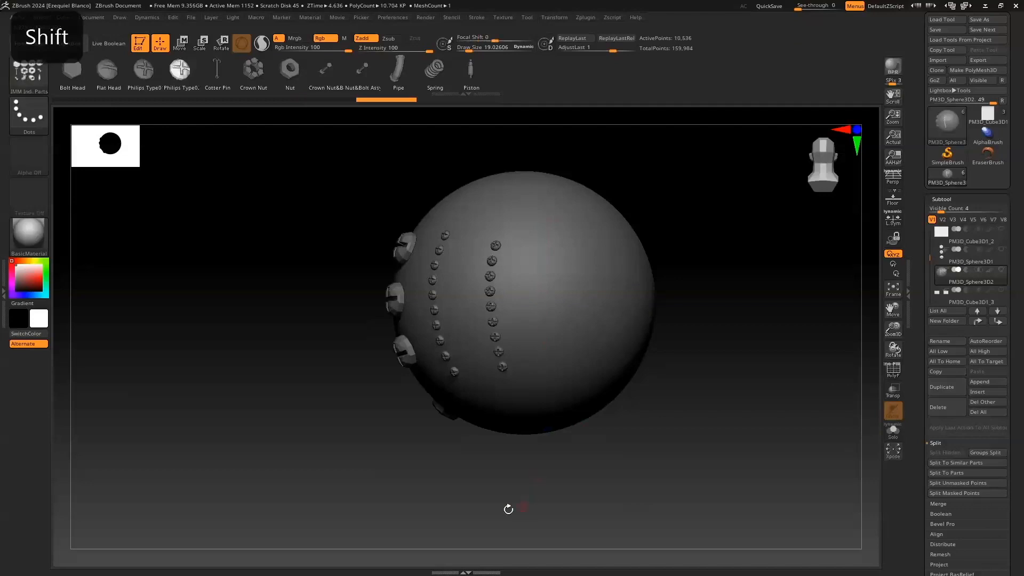
key(shift)
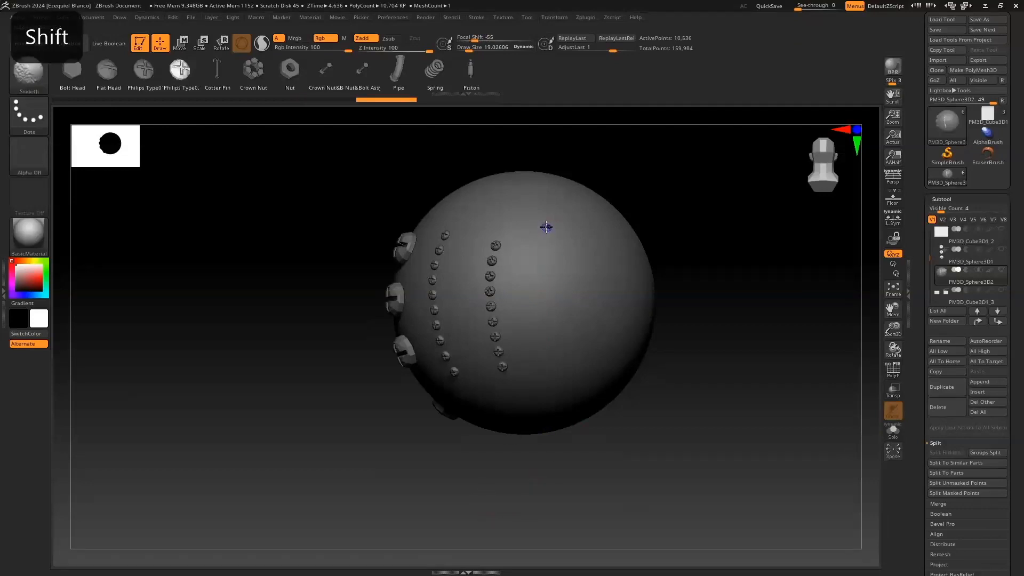
shift+drag(550, 349, 550, 360)
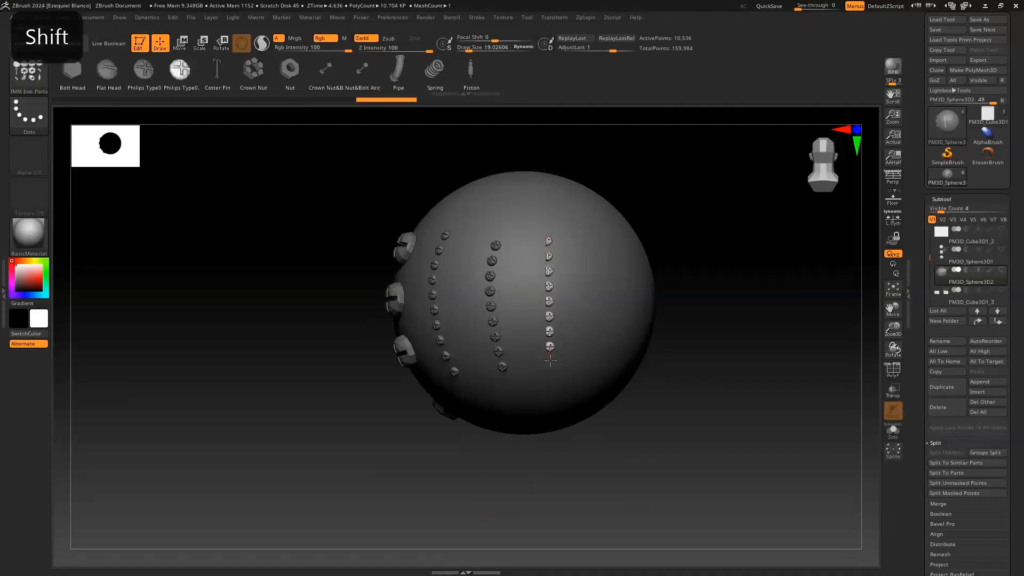
Step: Insert one large Philips screw at draw size about 124, and undo it together with the third screw row
mouse_move(581, 455)
mouse_down()
mouse_move(569, 462)
mouse_move(596, 420)
mouse_up()
mouse_move(760, 329)
mouse_down()
mouse_move(777, 330)
mouse_move(764, 329)
mouse_up()
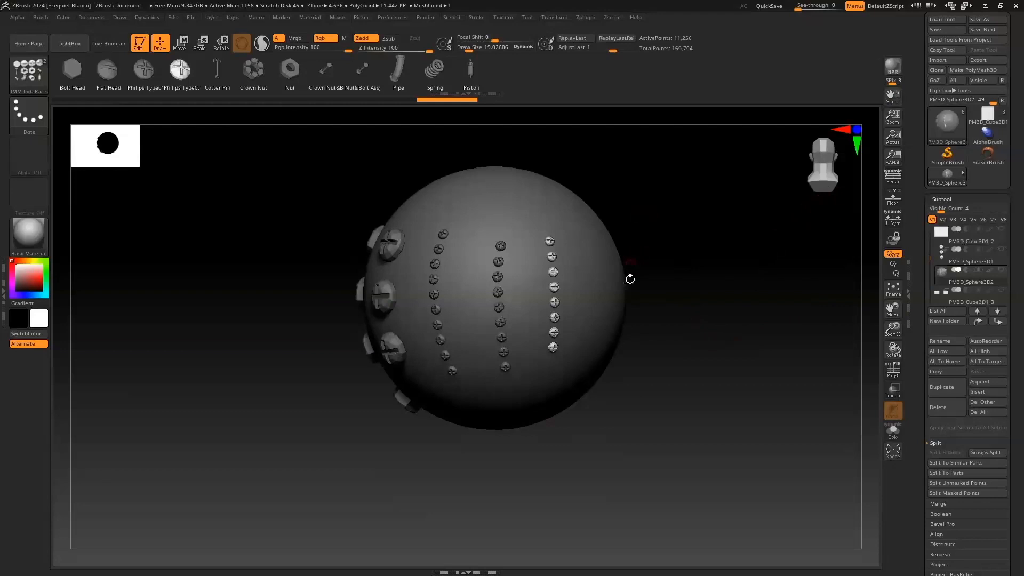
key(s)
mouse_move(663, 287)
mouse_down()
mouse_move(677, 285)
mouse_move(692, 354)
mouse_up()
drag(609, 288, 608, 315)
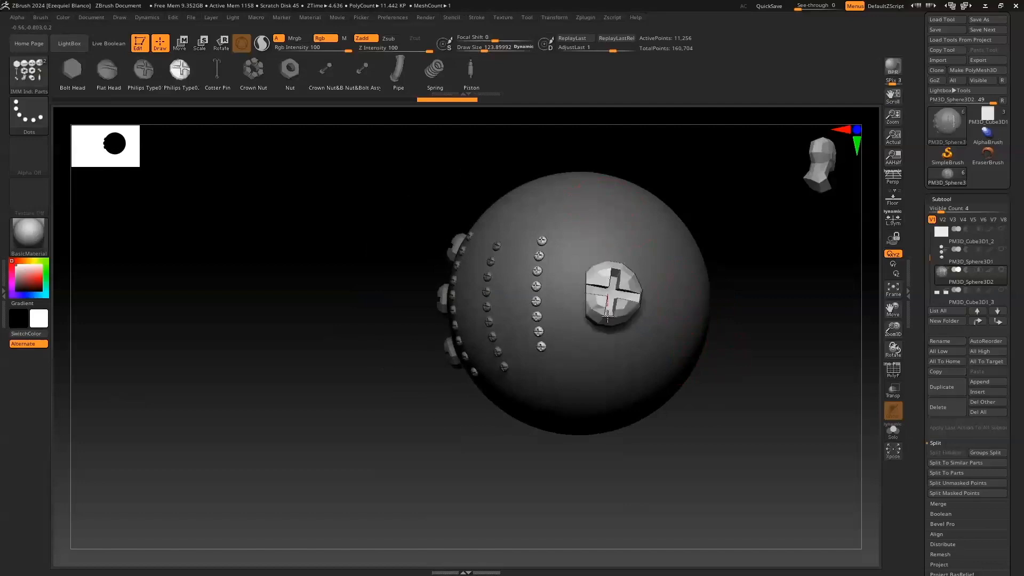
drag(600, 379, 581, 417)
key(ctrl+z)
key(ctrl+z)
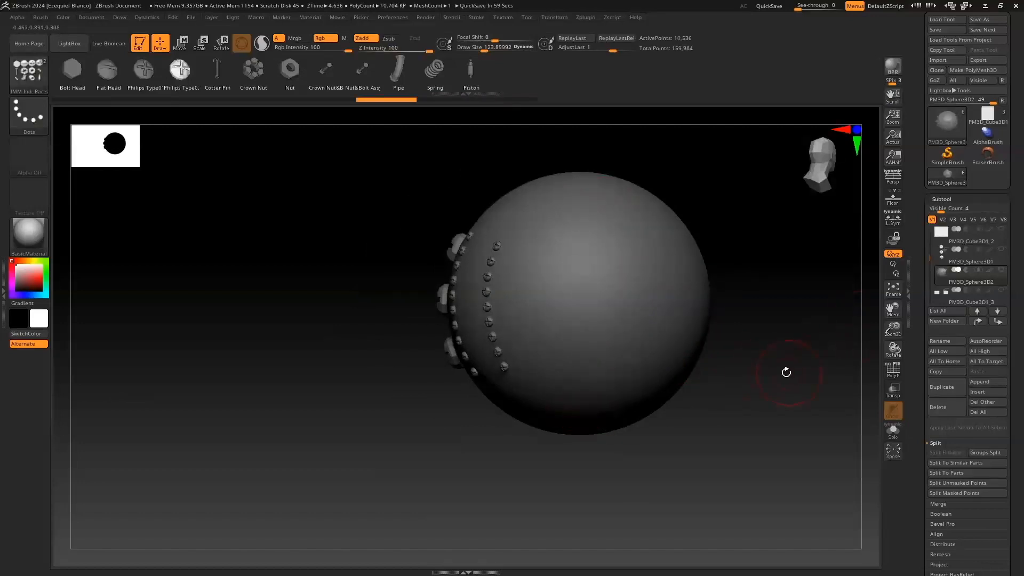
Step: Select the subtool with the three large screw heads and show its PolyFrame wireframe up close
drag(787, 373, 816, 365)
click(943, 258)
drag(759, 303, 823, 292)
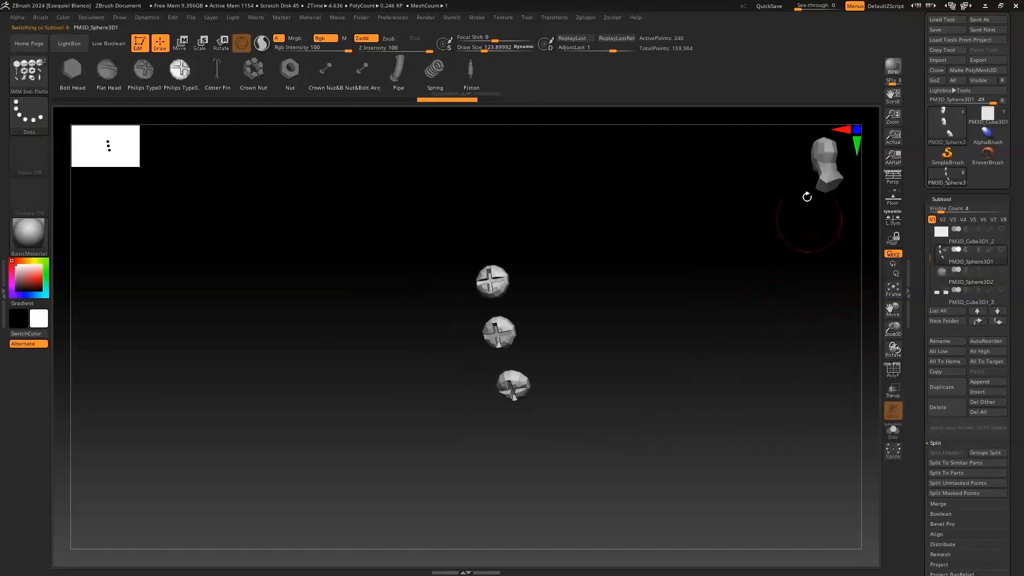
drag(807, 196, 818, 181)
drag(893, 328, 893, 346)
drag(893, 309, 866, 232)
click(889, 296)
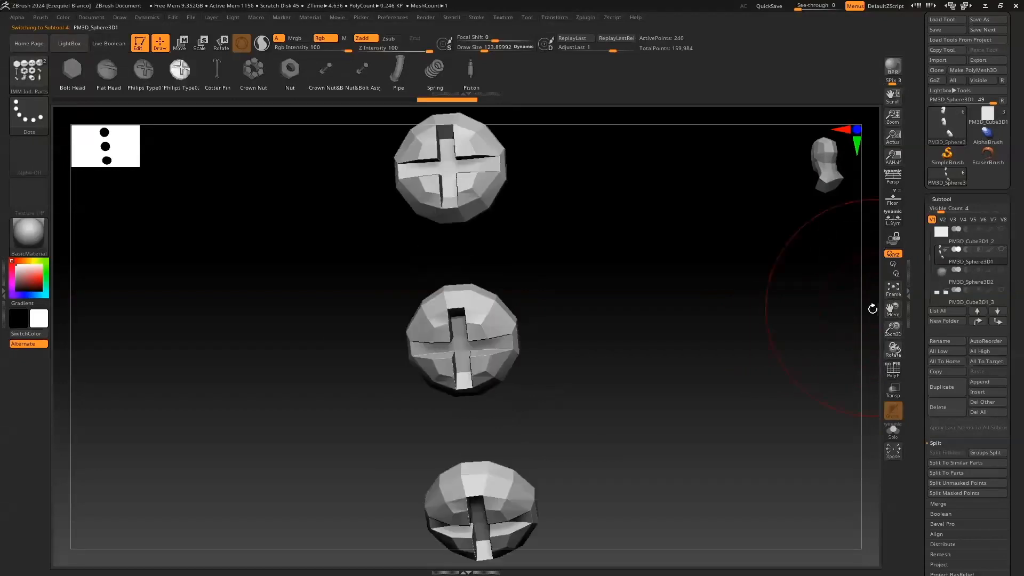
click(894, 370)
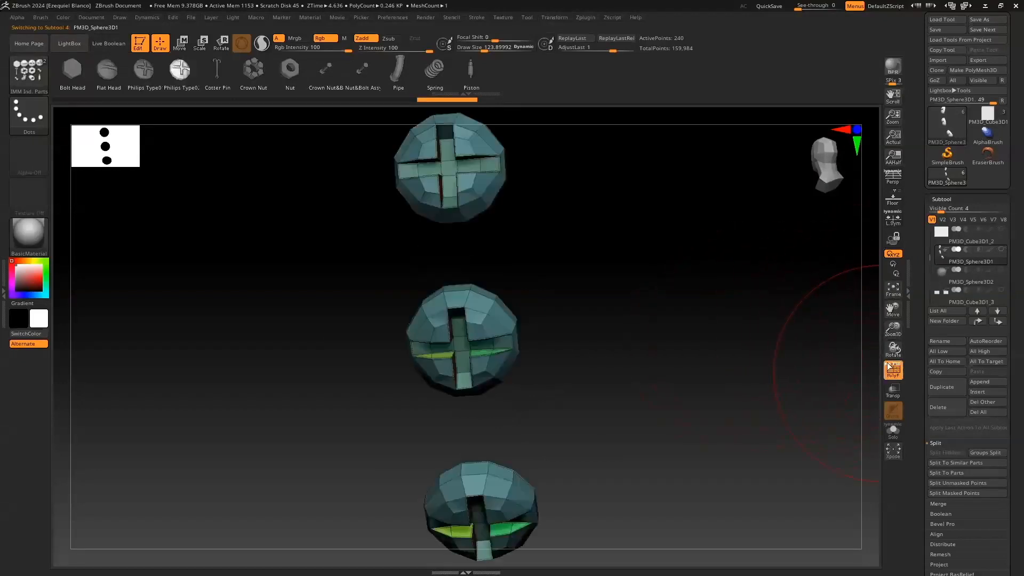
Step: Choose the ZModeler brush with draw size about 28 and insert an edge loop on the middle screw head
key(s)
drag(312, 356, 300, 355)
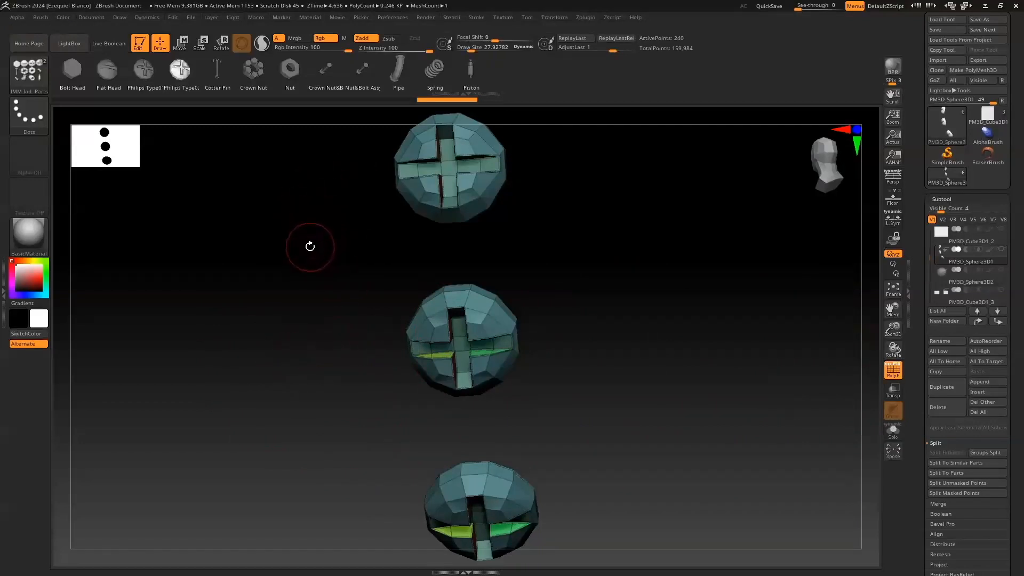
key(b)
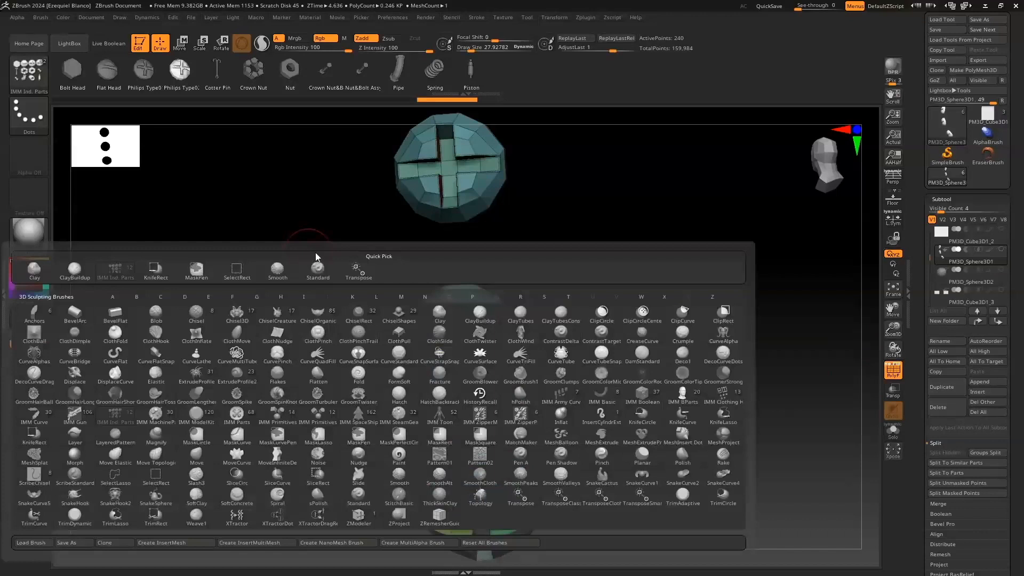
click(359, 515)
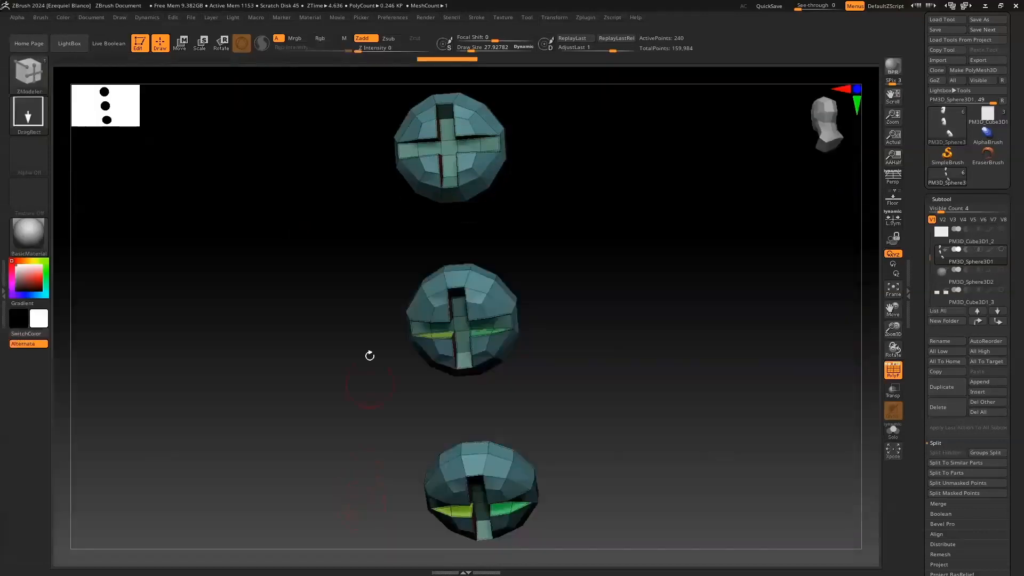
click(468, 275)
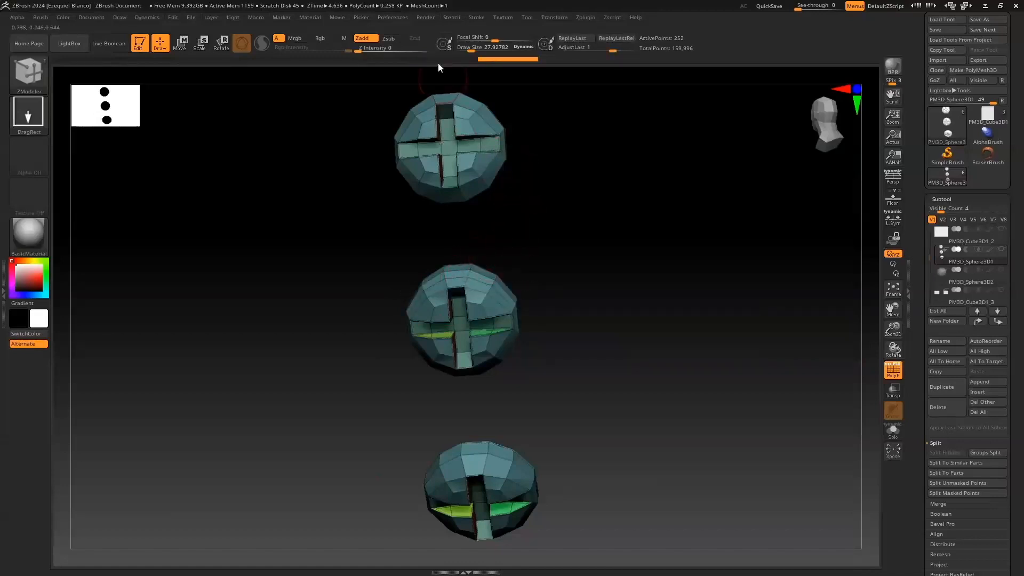
Step: Step back in the undo history and try Apply to Similar from the Repeat To Similar Parts geometry options
shift+click(386, 59)
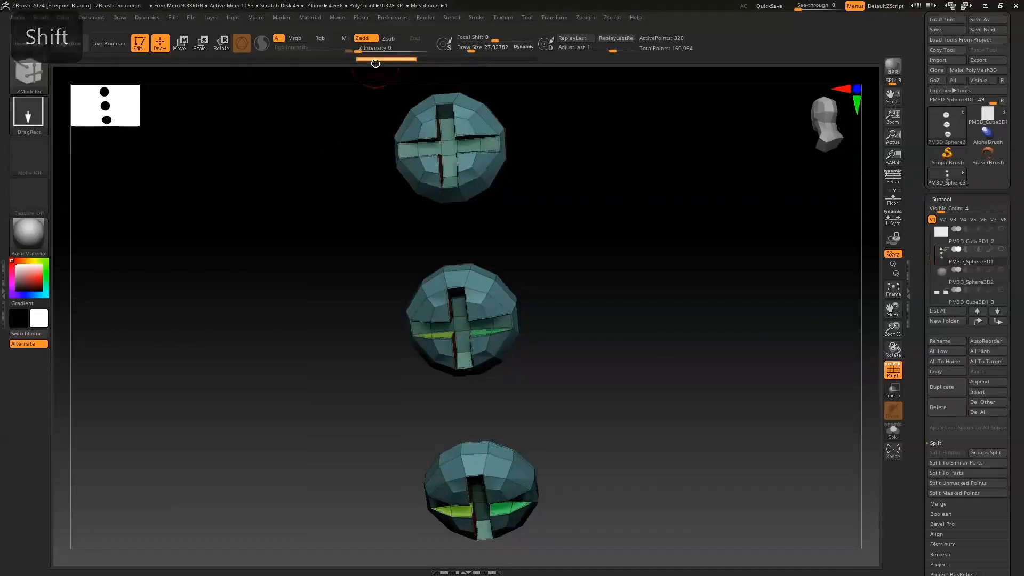
click(941, 199)
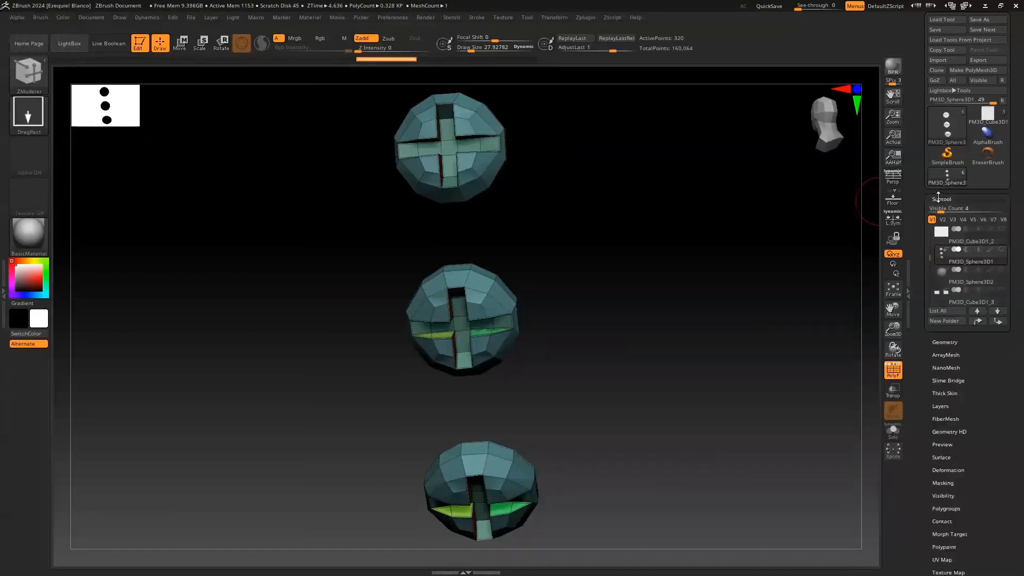
click(940, 212)
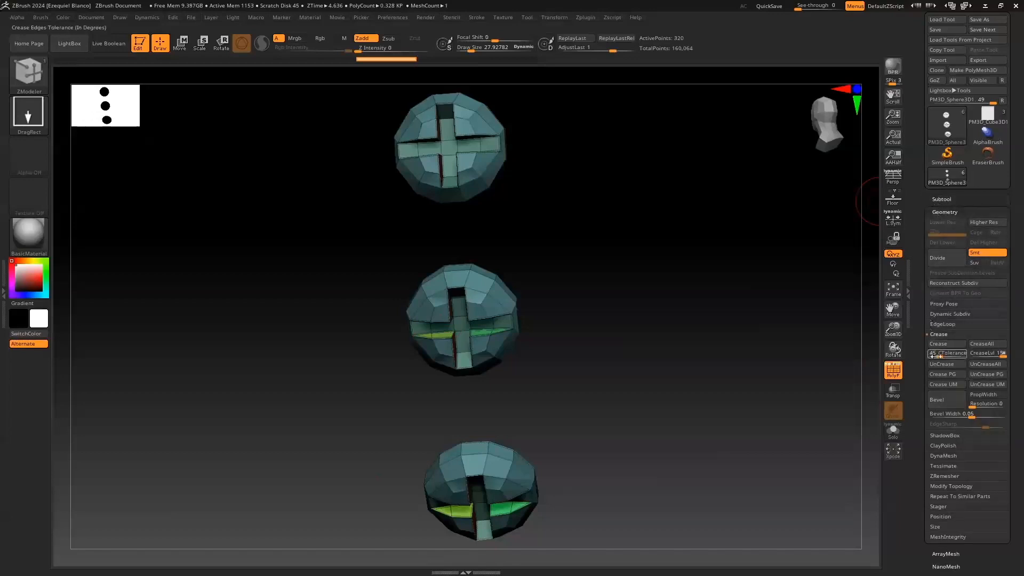
click(932, 334)
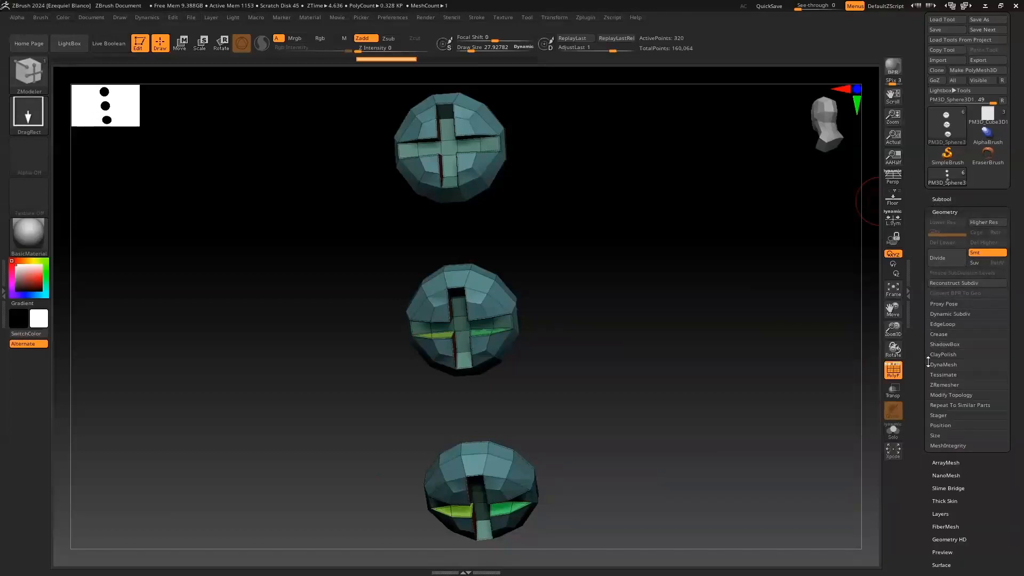
click(937, 405)
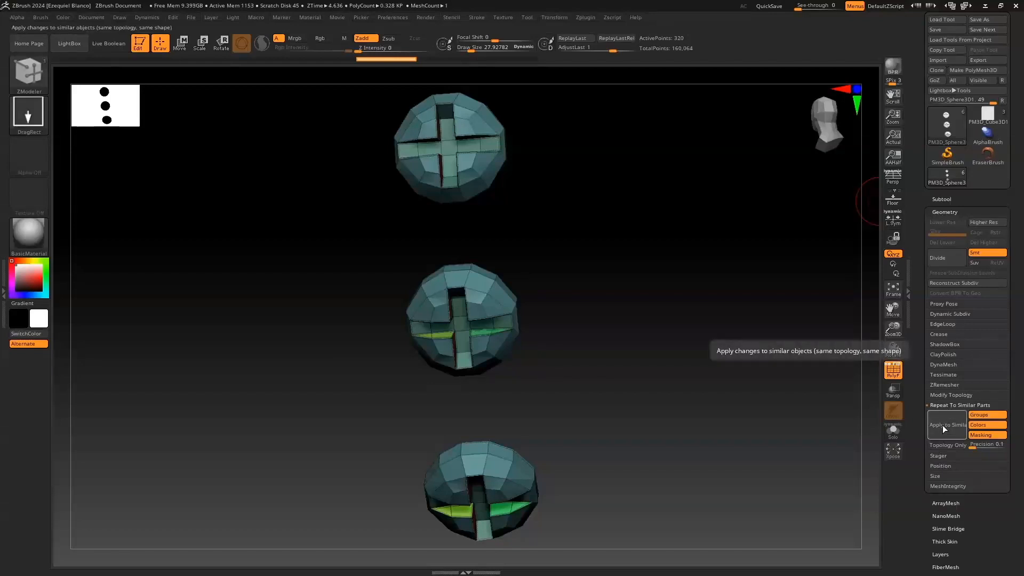
click(943, 424)
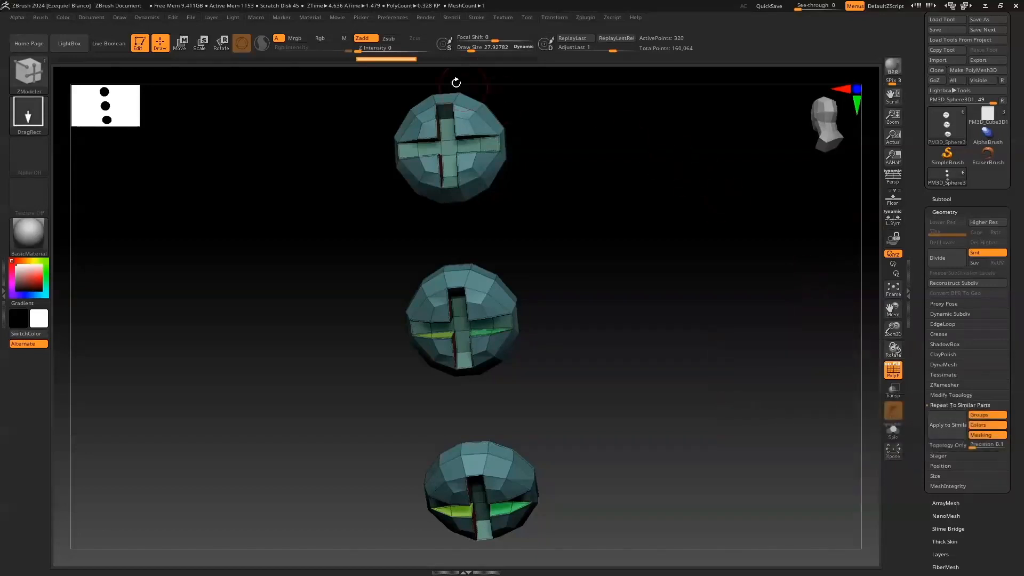
Step: Restore the middle head's edge loop from the undo history and repeat it on the other screw heads with Apply to Similar
key(ctrl+shift)
key(ctrl+shift+z)
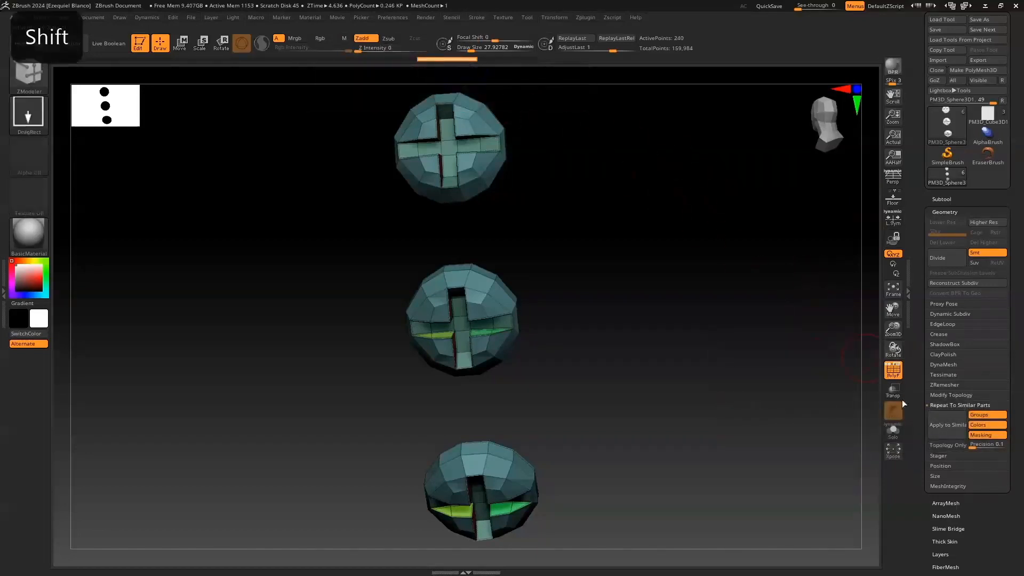
click(943, 424)
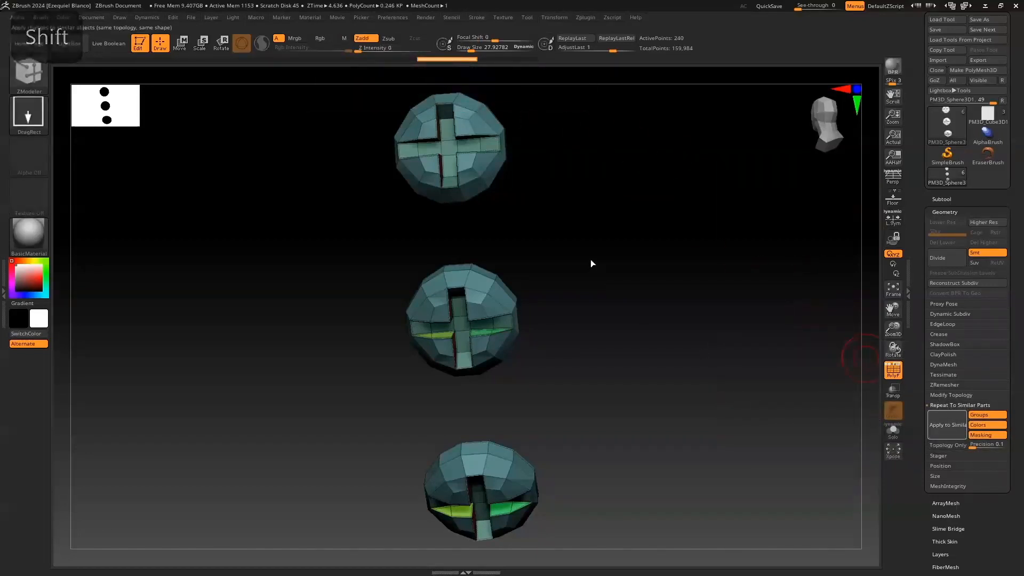
click(516, 60)
click(944, 420)
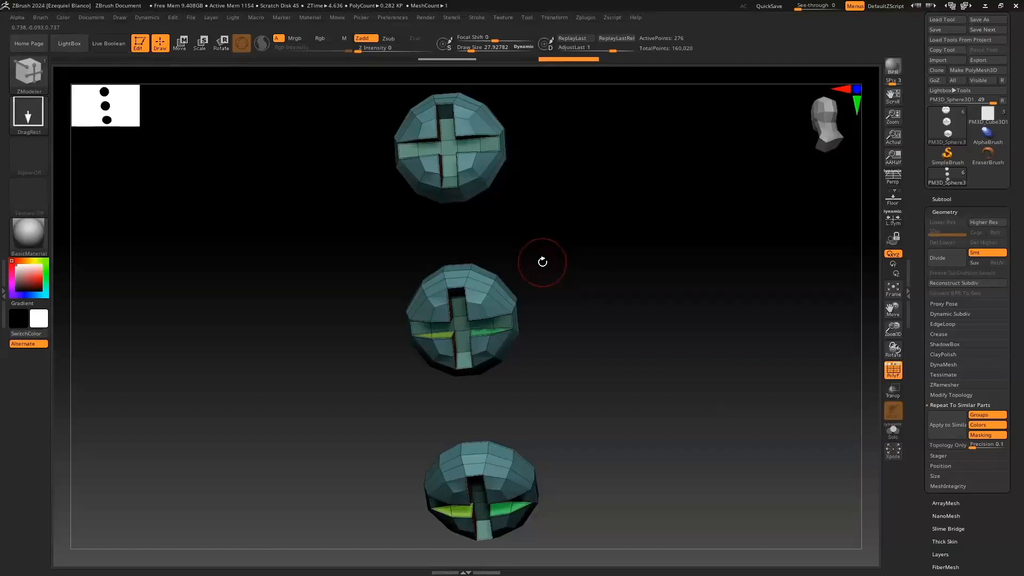
Step: Hide the PolyFrame and subdivide the three screw heads up to subdivision level 3
key(f)
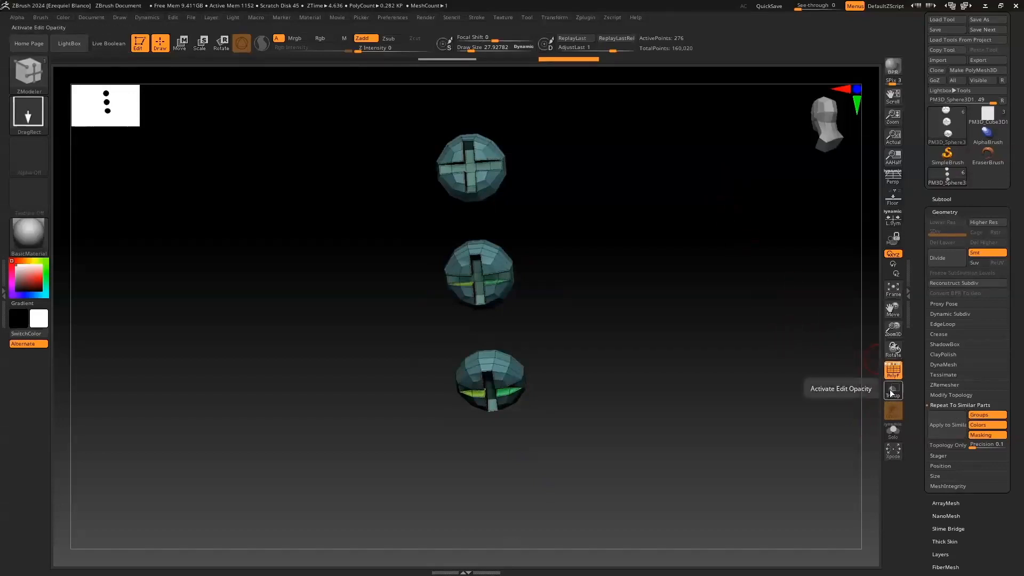
click(893, 370)
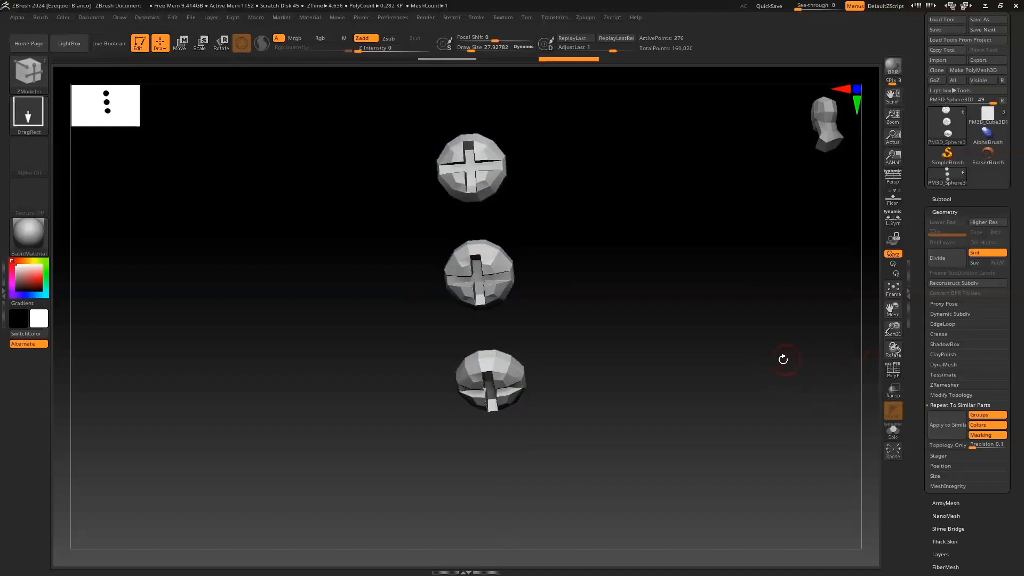
key(ctrl)
key(ctrl+d)
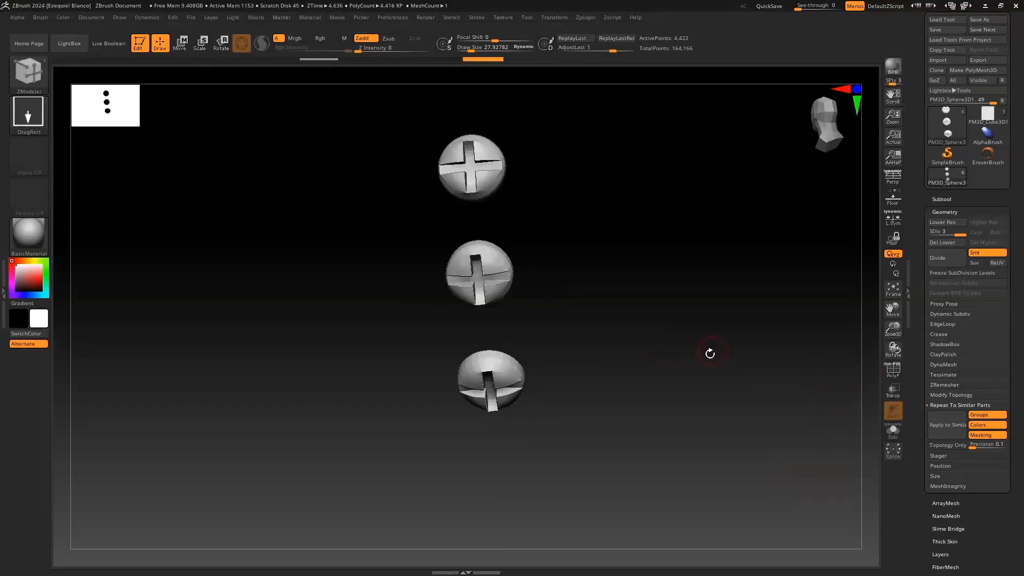
Step: Mask all but the uppermost screw head, center the transform gizmo on it, and rotate that head sideways
mouse_move(394, 106)
ctrl+mouse_down()
mouse_move(479, 209)
mouse_move(550, 212)
ctrl+mouse_up()
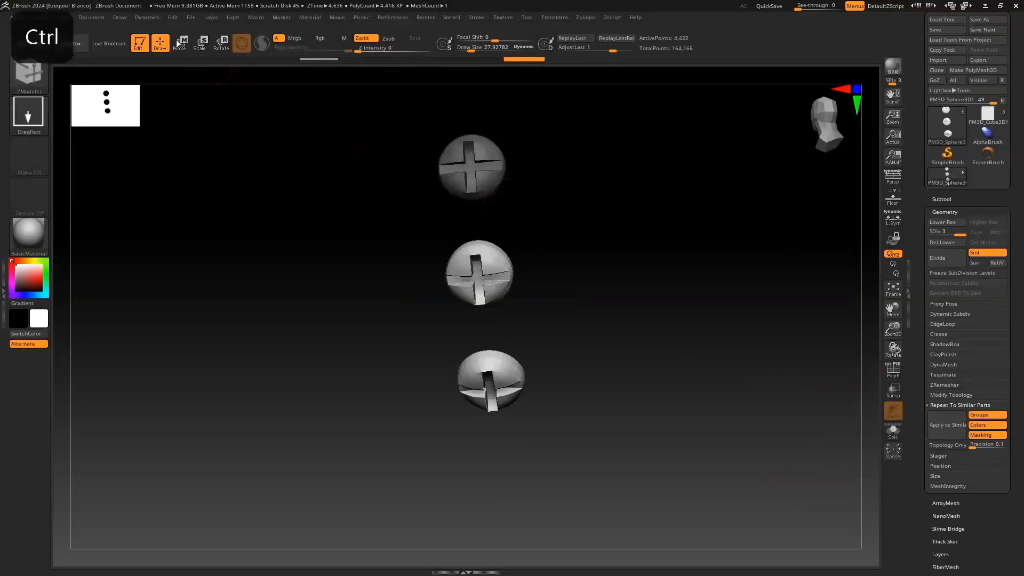
ctrl+click(331, 219)
key(e)
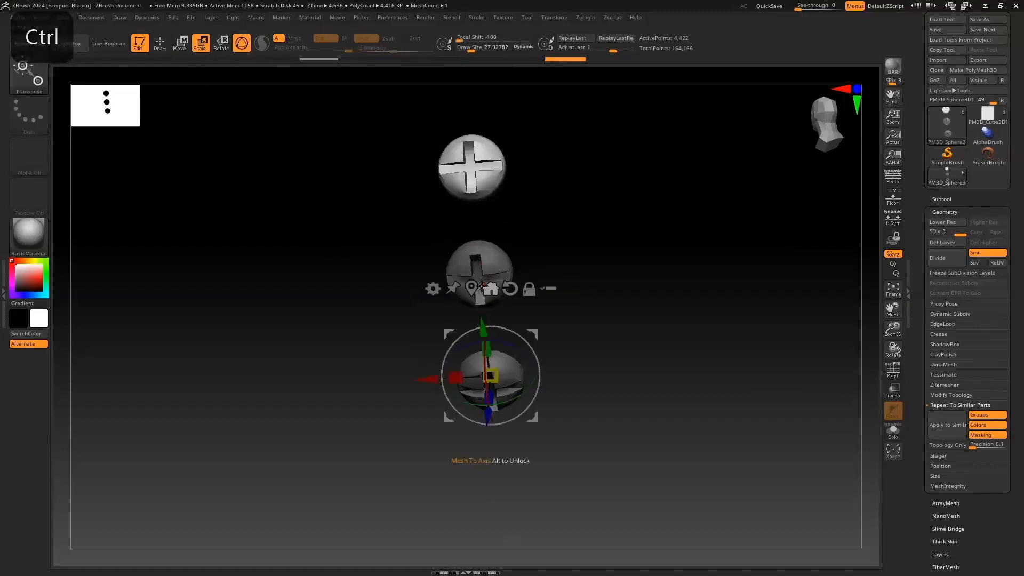
click(491, 289)
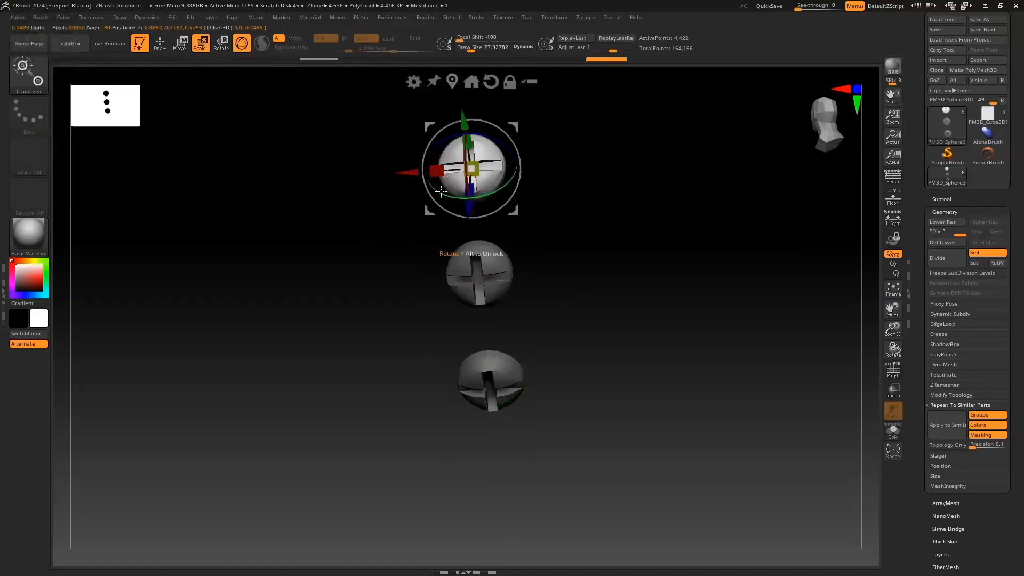
click(510, 81)
drag(466, 155, 488, 157)
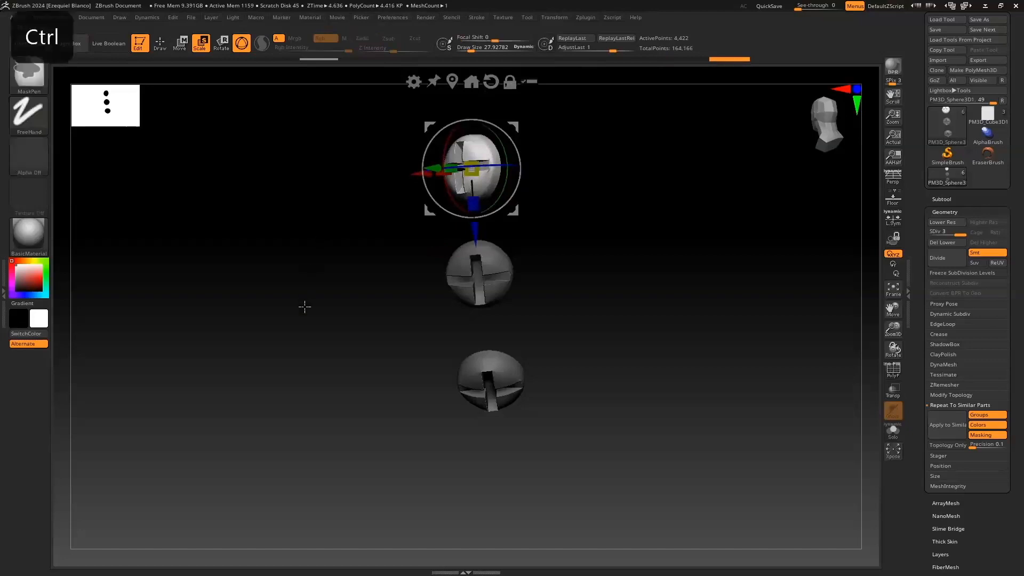
Step: Mask the upper and middle screw heads, leaving the lowest one unmasked with the scale gizmo centered on it
ctrl+click(311, 304)
ctrl+drag(393, 214, 537, 328)
click(490, 379)
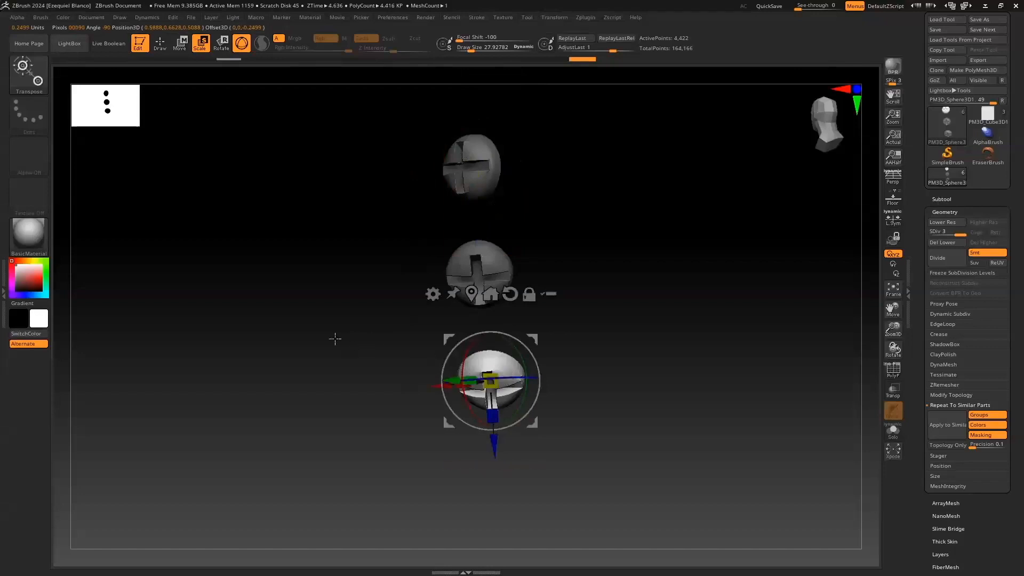
click(160, 46)
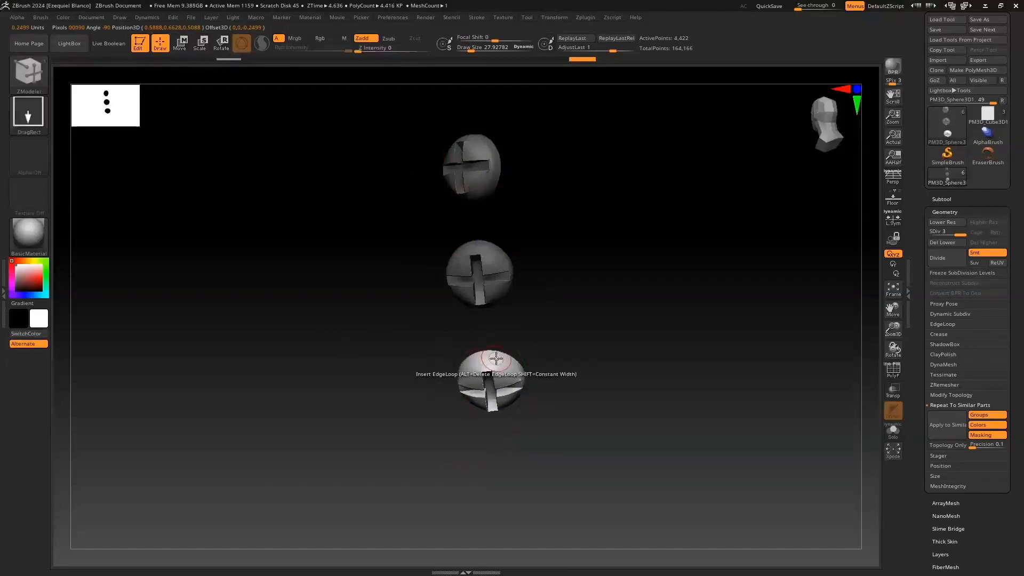
click(205, 49)
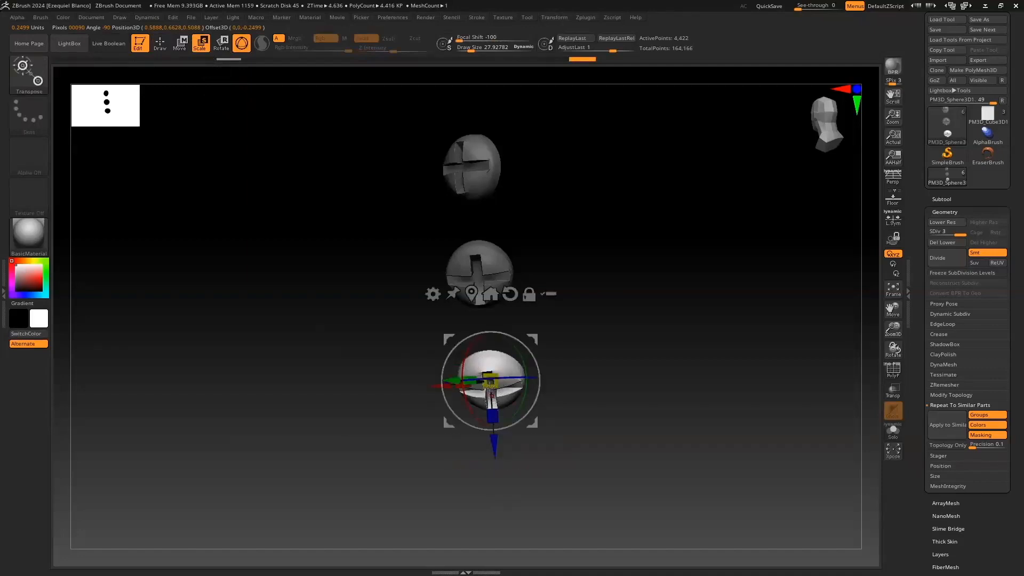
Step: Rotate the unmasked lowest screw head sideways with the transform gizmo
mouse_move(463, 368)
mouse_down()
mouse_move(489, 360)
mouse_move(482, 319)
mouse_move(486, 341)
mouse_move(520, 368)
mouse_move(565, 368)
mouse_move(514, 376)
mouse_move(570, 363)
mouse_move(560, 366)
mouse_up()
click(529, 296)
click(529, 296)
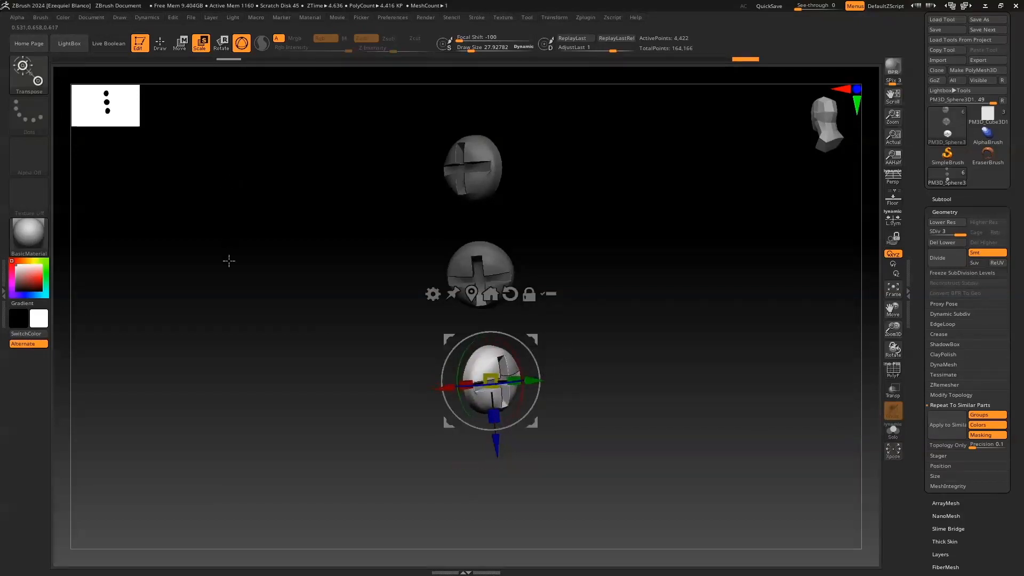
Step: Return to Draw mode and select the Chisel brush
key(ctrl)
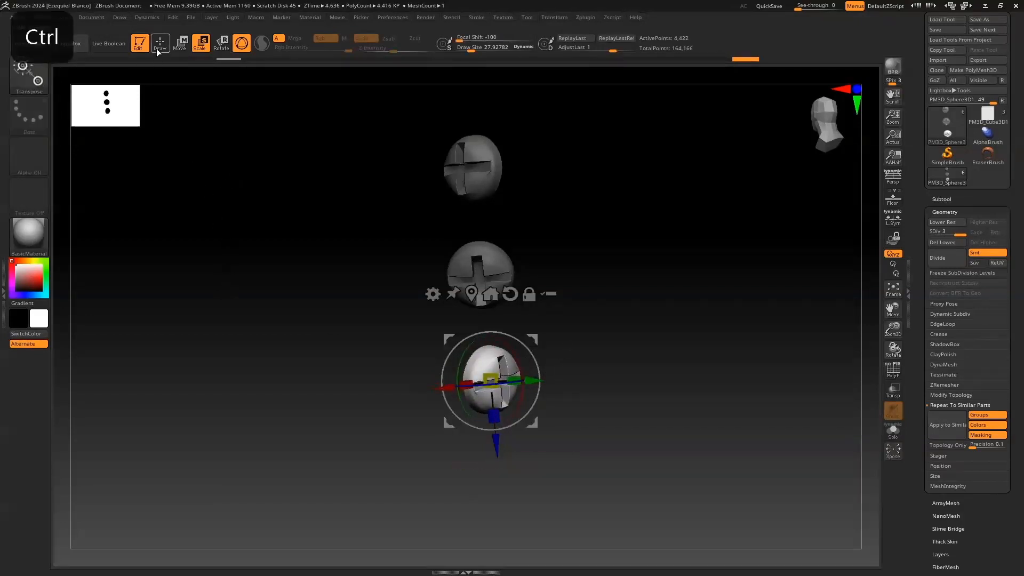
click(160, 43)
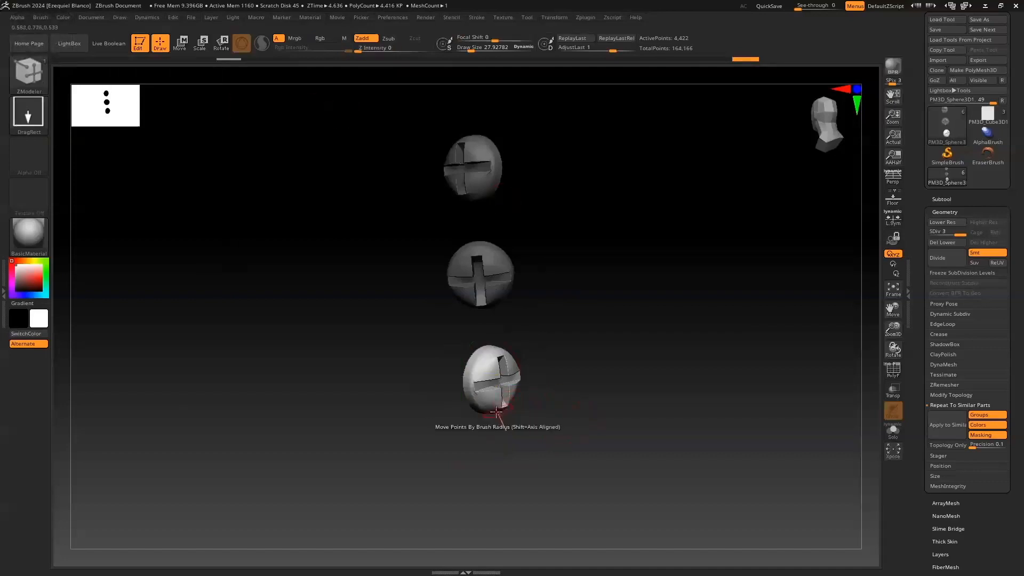
click(30, 79)
click(248, 128)
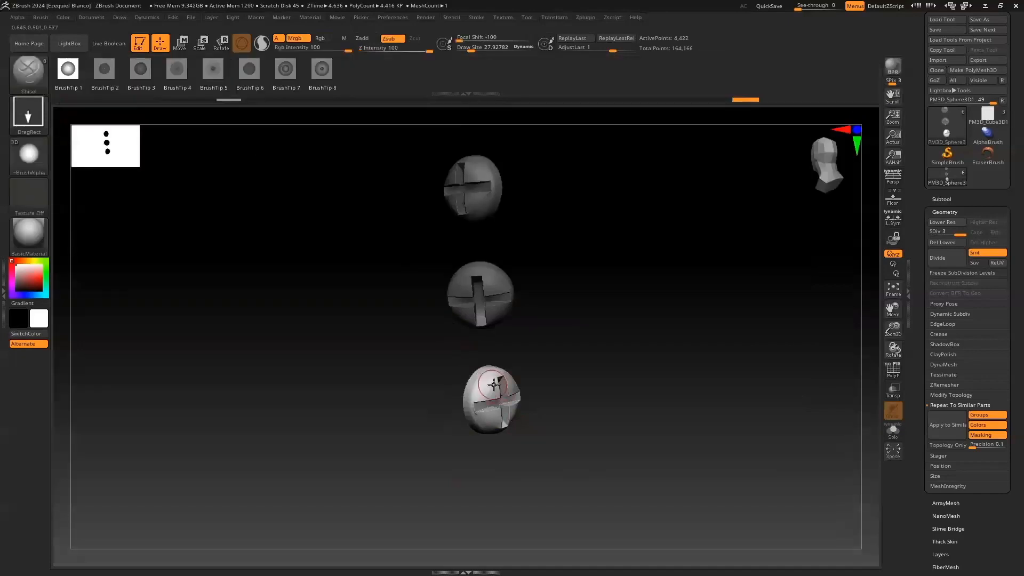
Step: Try carving a dent into the lowest screw head and repeating it on the masked heads with Apply to Similar, then undo it
drag(483, 386, 468, 373)
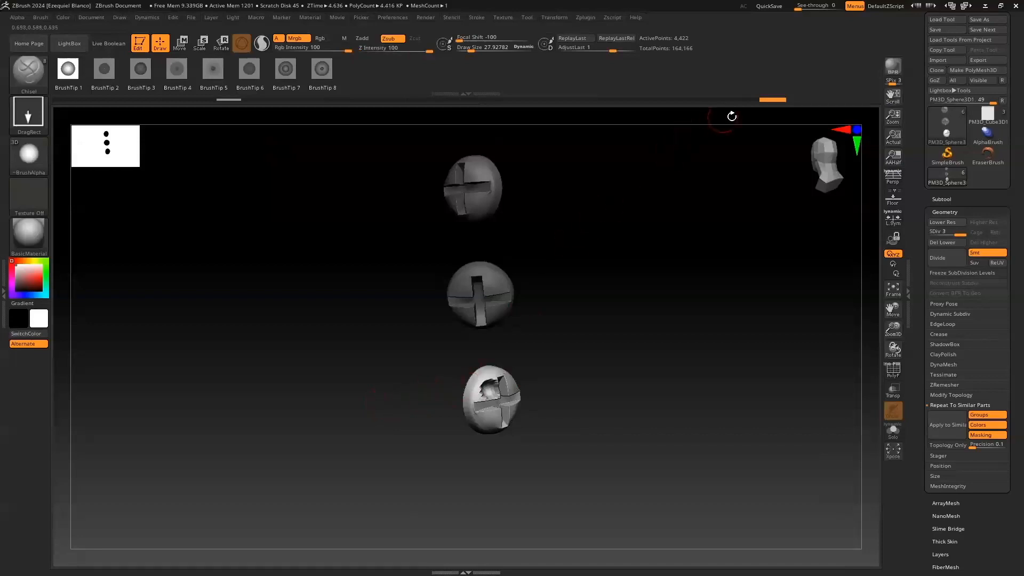
shift+click(745, 100)
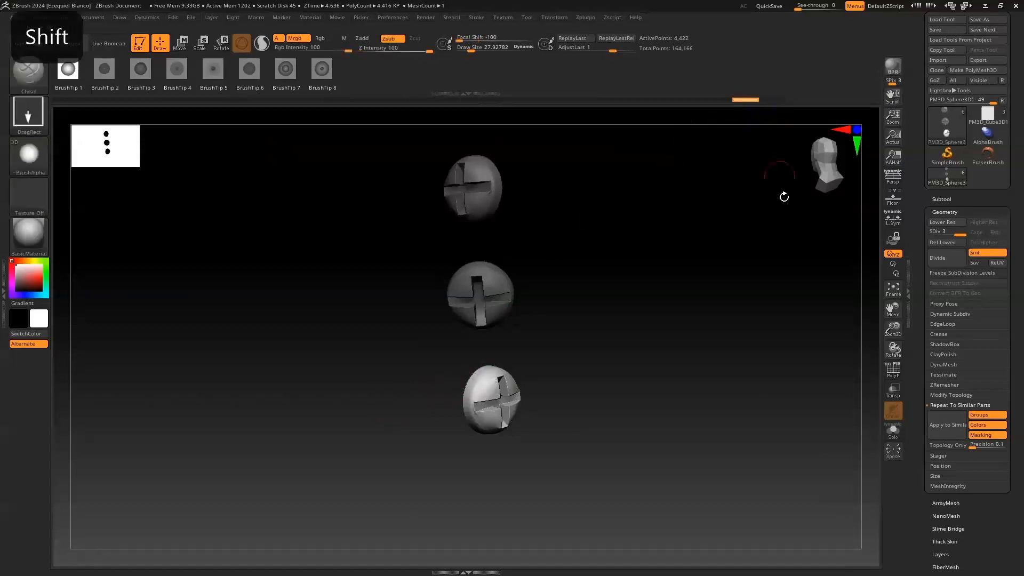
click(781, 104)
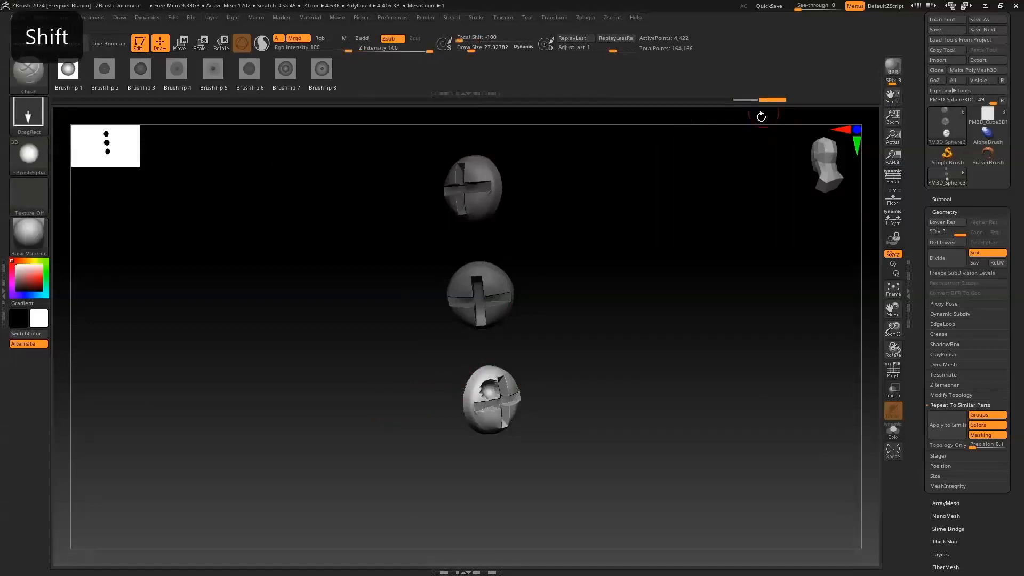
click(938, 431)
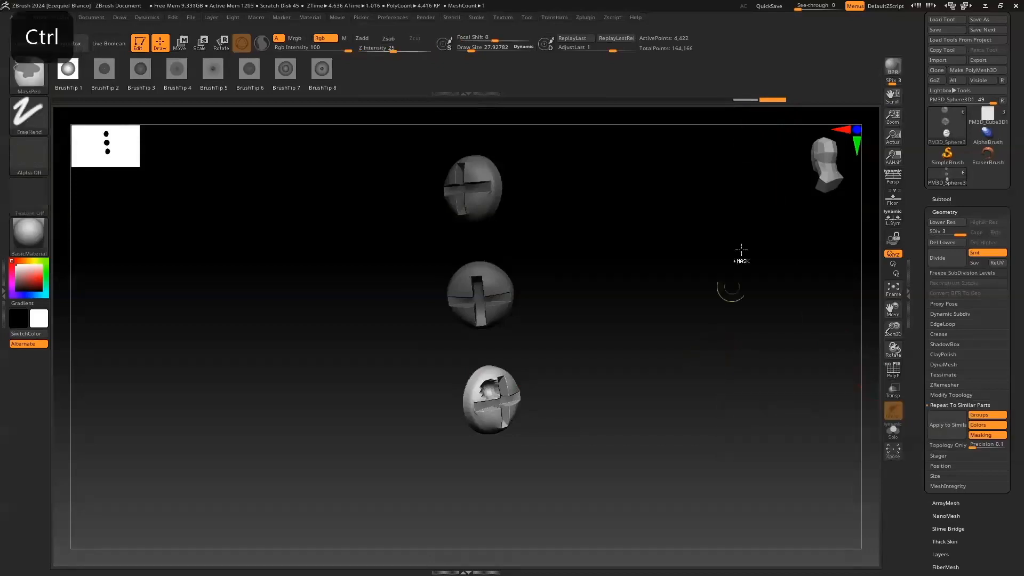
ctrl+click(748, 100)
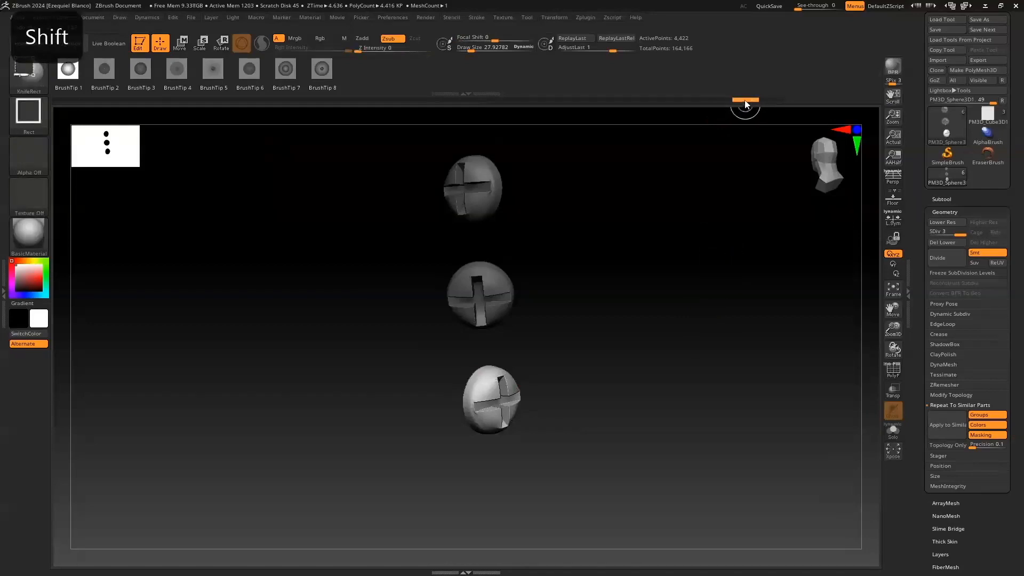
Step: Clear the mask from all screw heads and reduce the Chisel brush's draw size to about 13.5
ctrl+drag(705, 327, 734, 240)
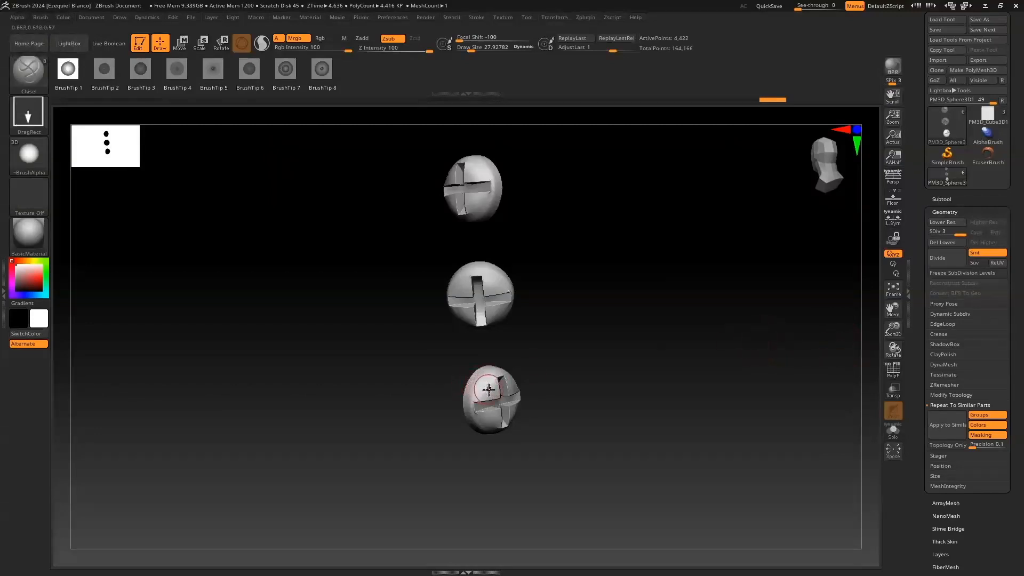
drag(475, 385, 481, 382)
key(ctrl+z)
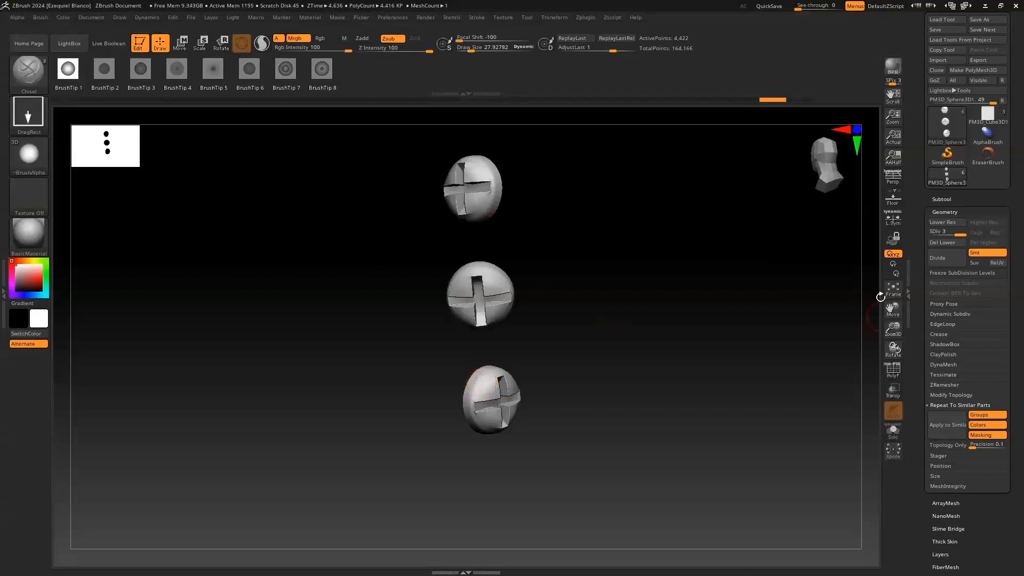
key(ctrl)
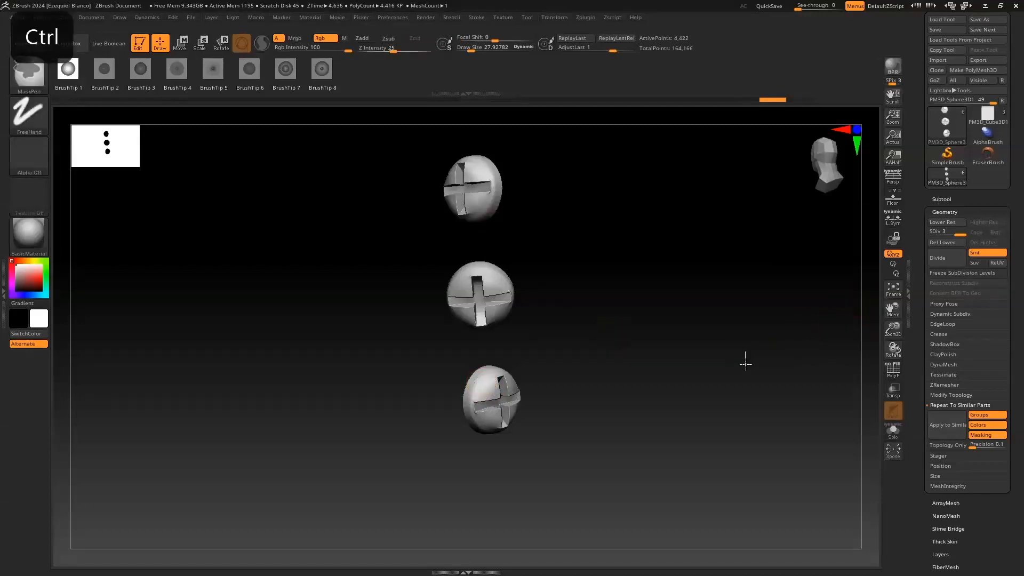
key(ctrl)
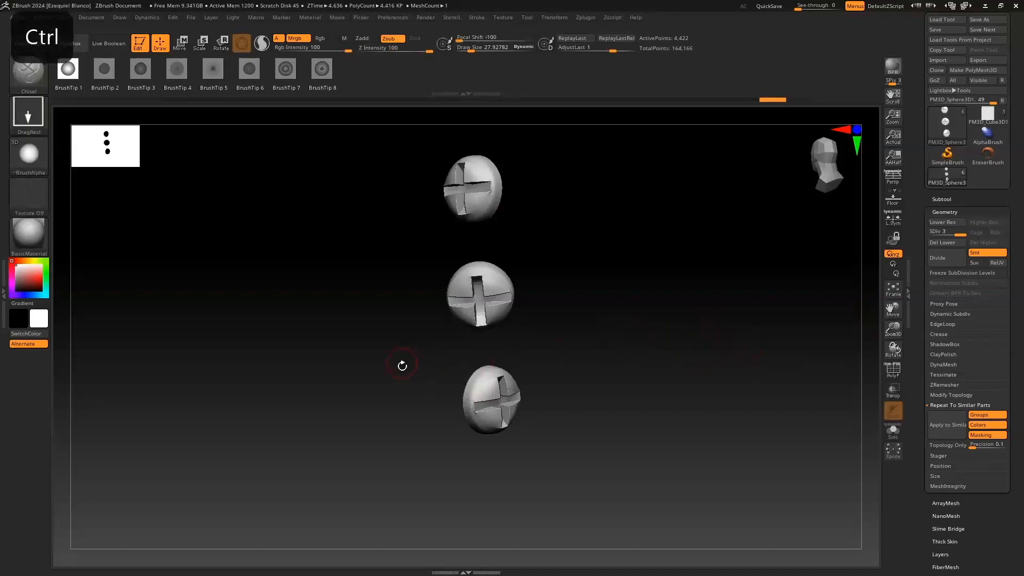
key(s)
drag(404, 367, 399, 367)
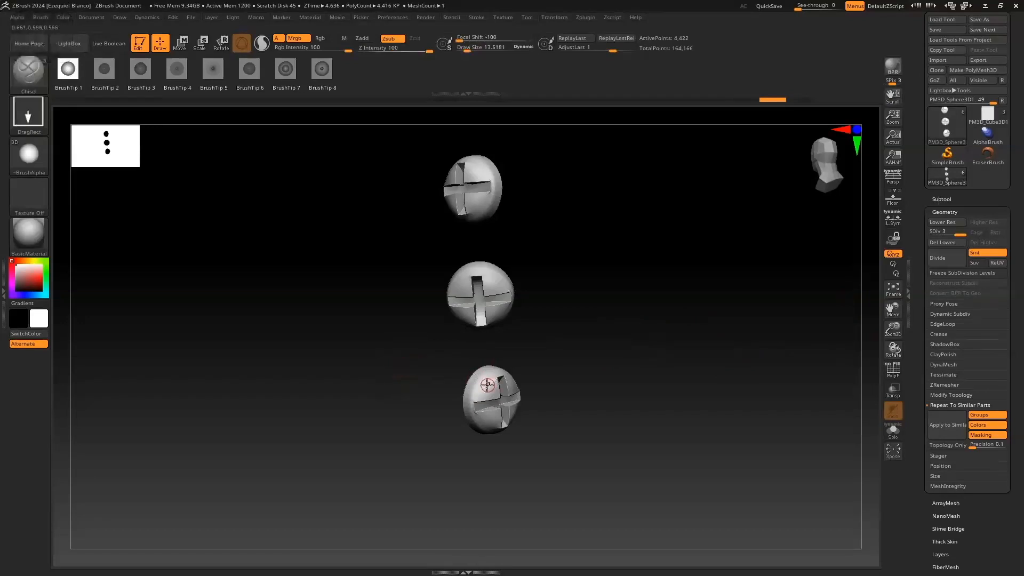
Step: Carve a small dent beside the lowest screw head's cross slot and repeat it on the other heads with Apply to Similar
mouse_move(474, 384)
mouse_down()
mouse_move(402, 393)
mouse_move(433, 383)
mouse_up()
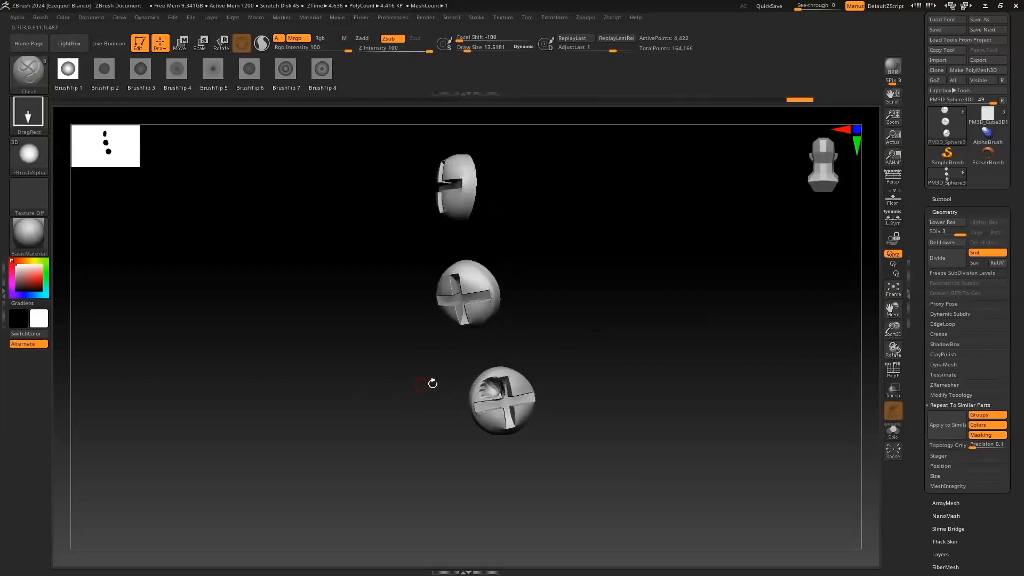
mouse_move(683, 390)
mouse_down()
mouse_move(702, 389)
mouse_move(690, 390)
mouse_up()
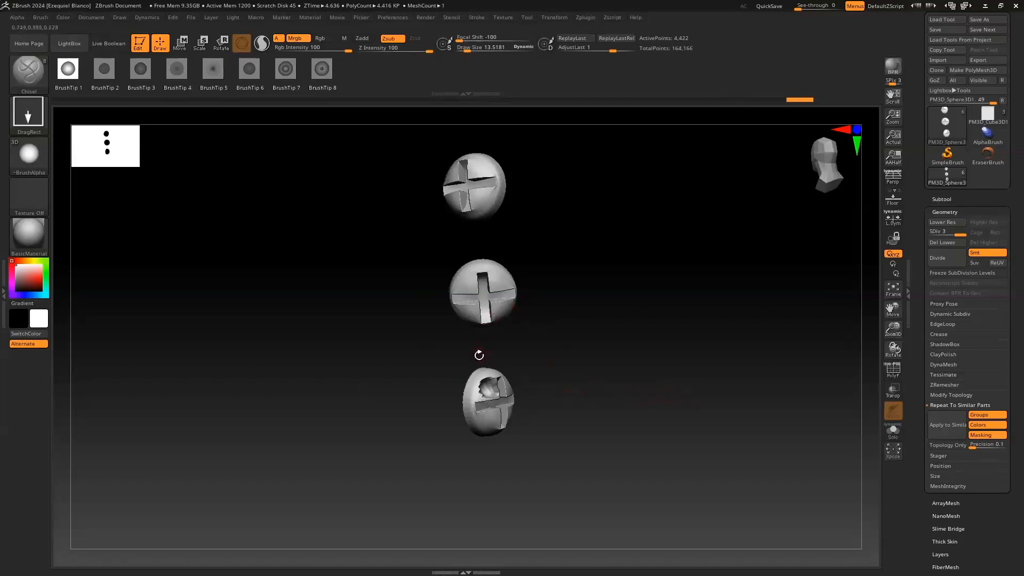
key(shift)
key(ctrl)
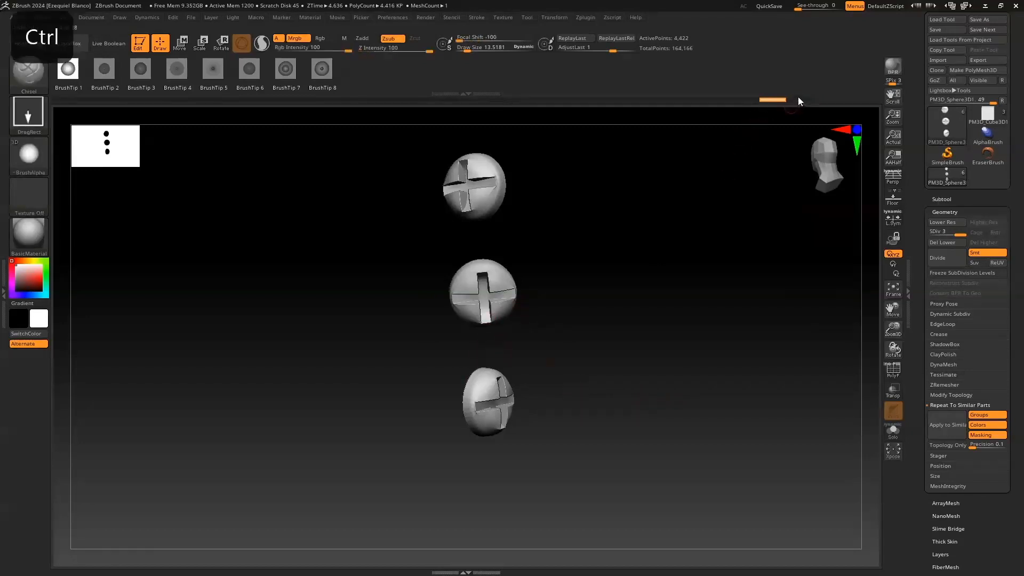
click(945, 425)
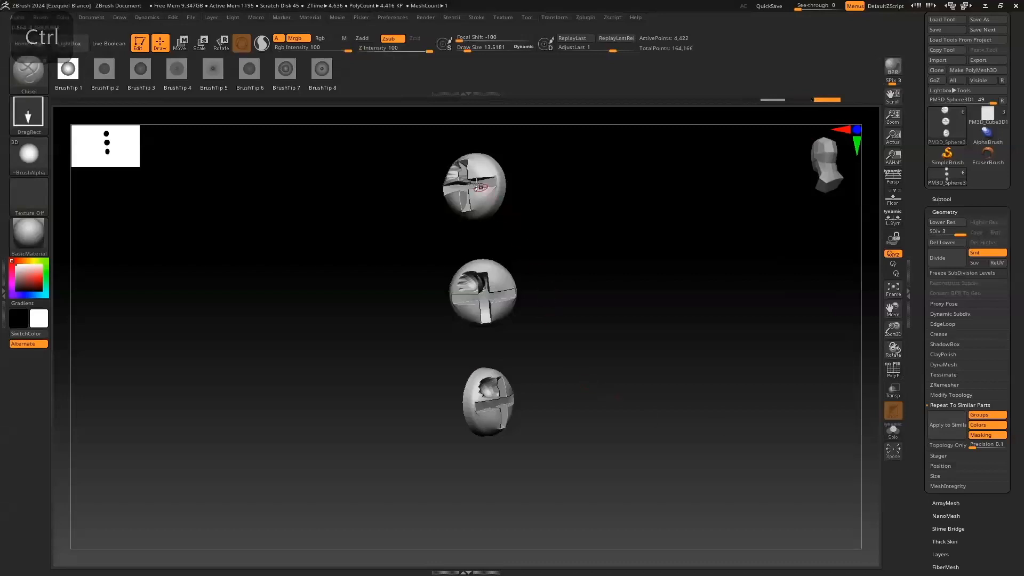
drag(403, 350, 385, 364)
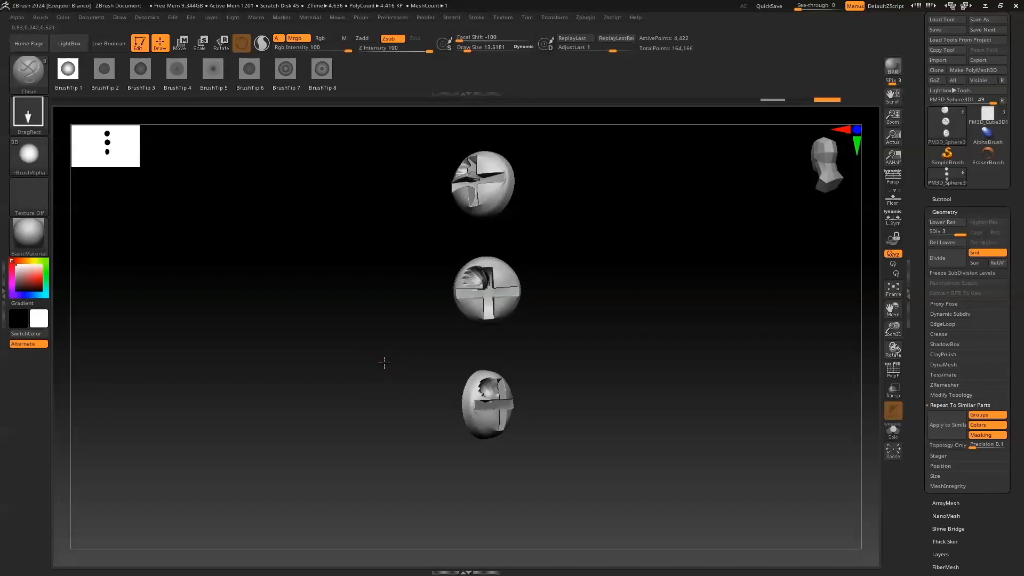
Step: Show the PolyFrame on the screw heads and set the masking brush to MaskCircle
click(893, 369)
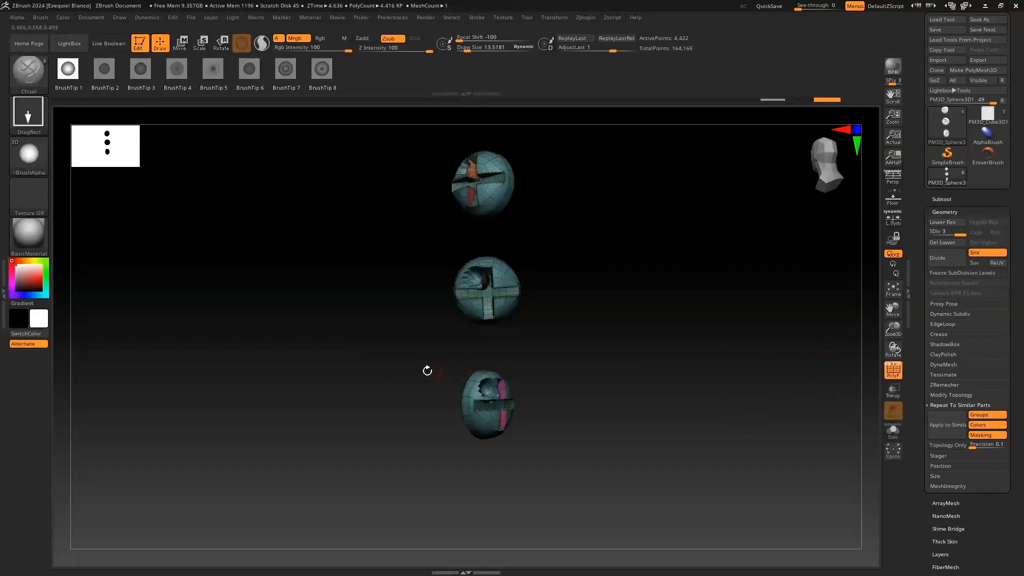
key(ctrl)
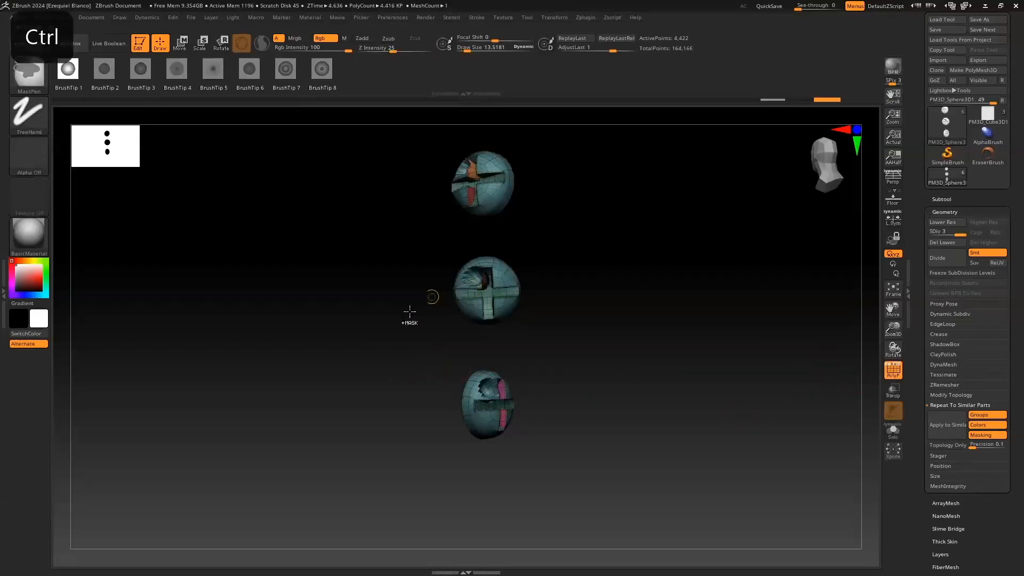
click(29, 72)
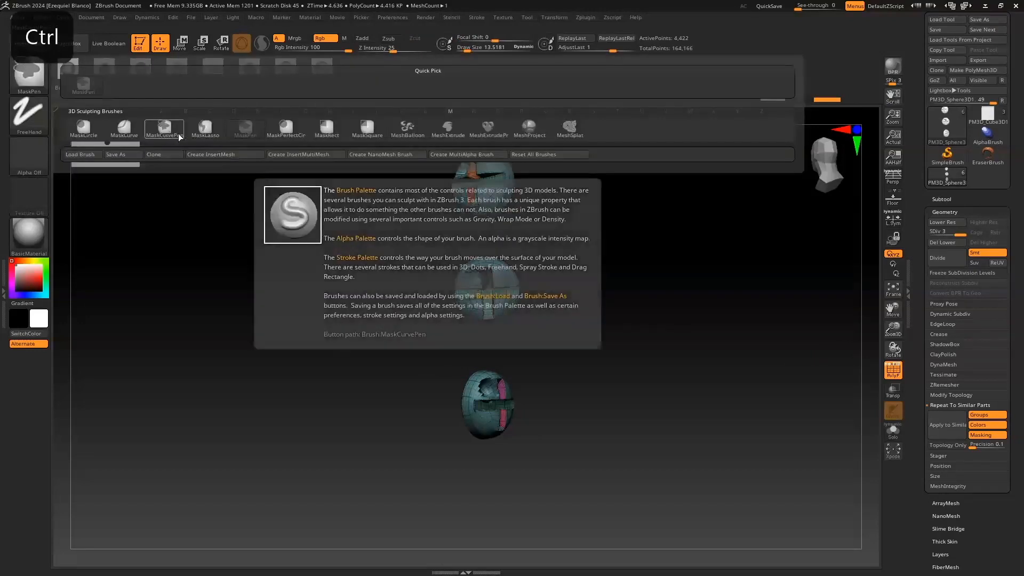
click(206, 127)
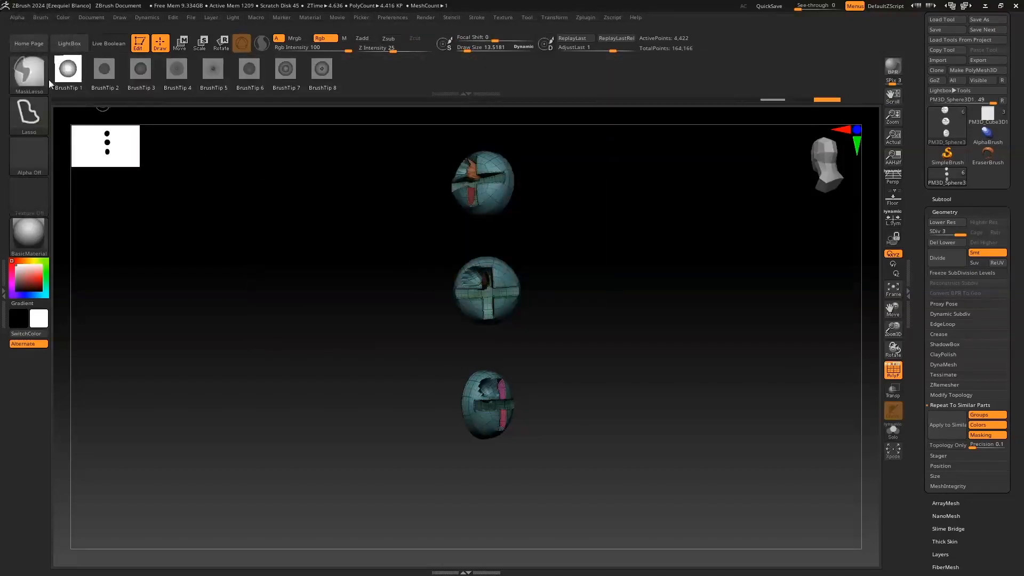
ctrl+click(20, 72)
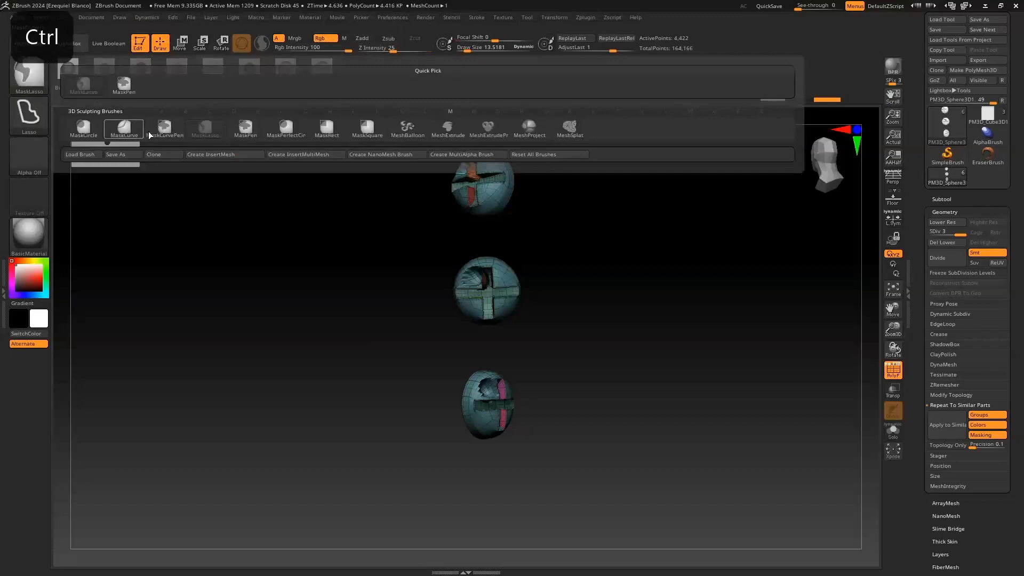
ctrl+click(82, 128)
ctrl+drag(488, 294, 500, 305)
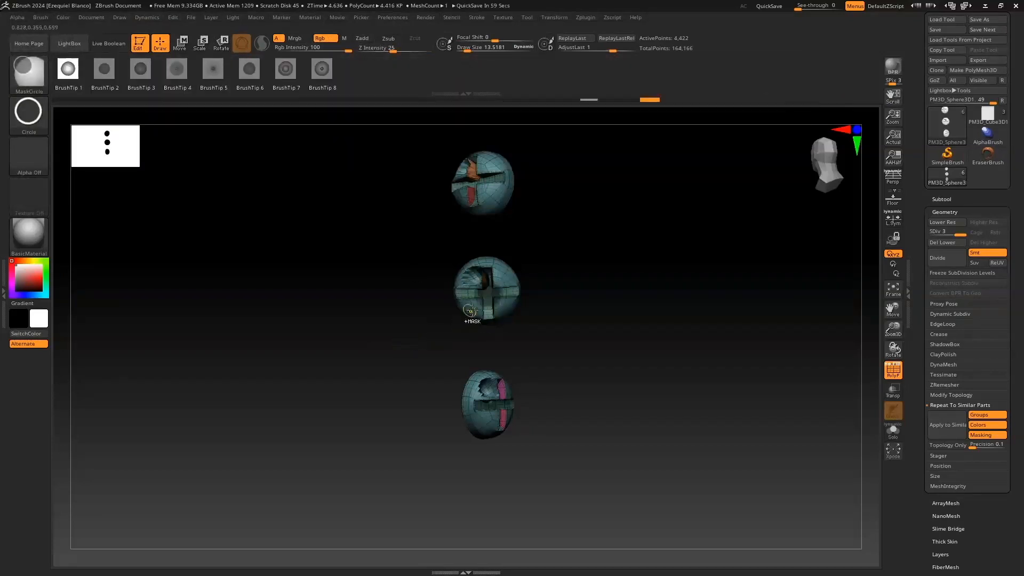
ctrl+click(418, 341)
ctrl+click(407, 346)
ctrl+drag(398, 345, 405, 341)
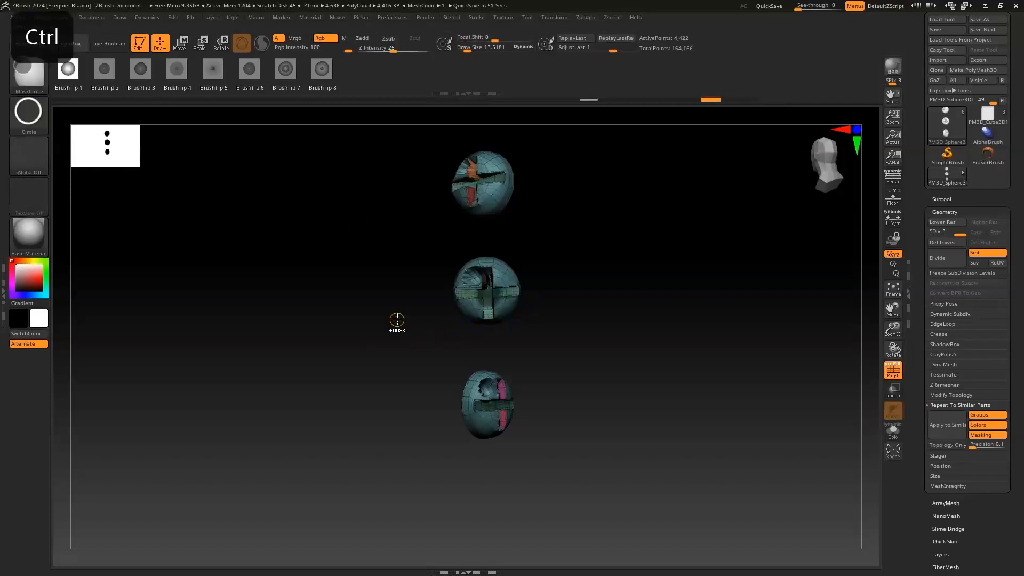
Step: Isolate the cross-slot polygroup, mask the slot's center on the middle head, show all parts, and turn the mask into a polygroup
ctrl+shift+click(498, 292)
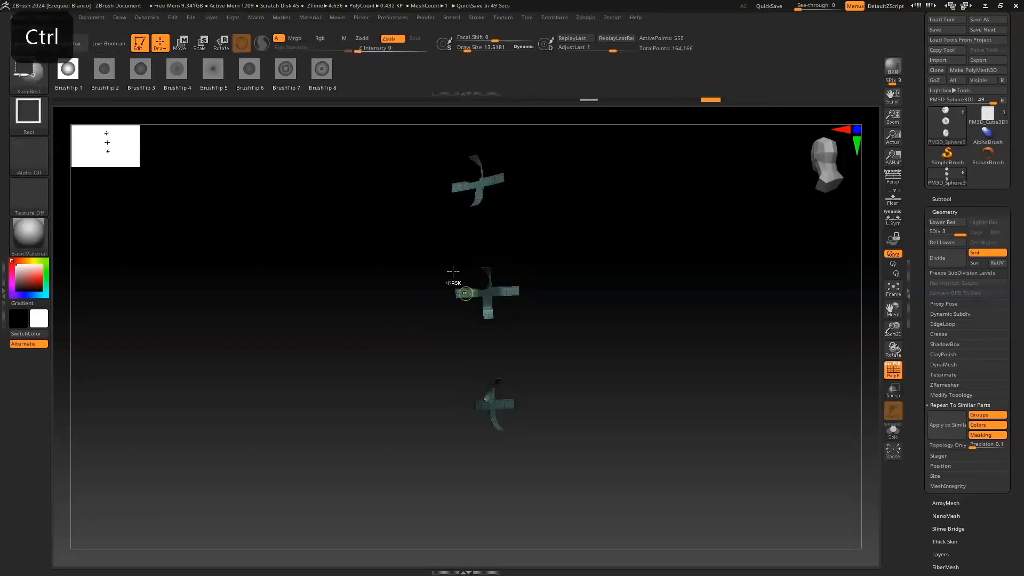
ctrl+shift+click(346, 287)
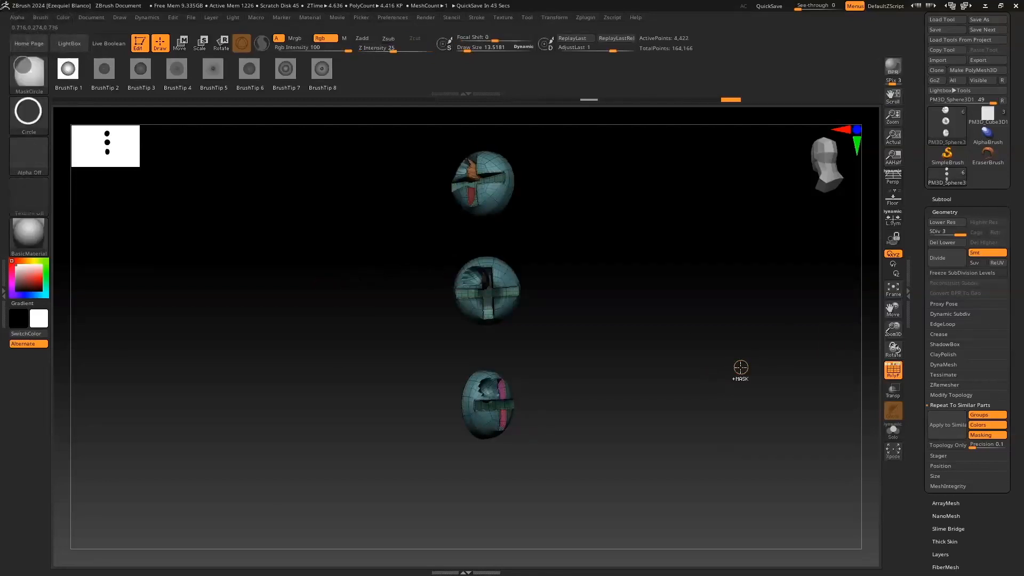
key(ctrl+w)
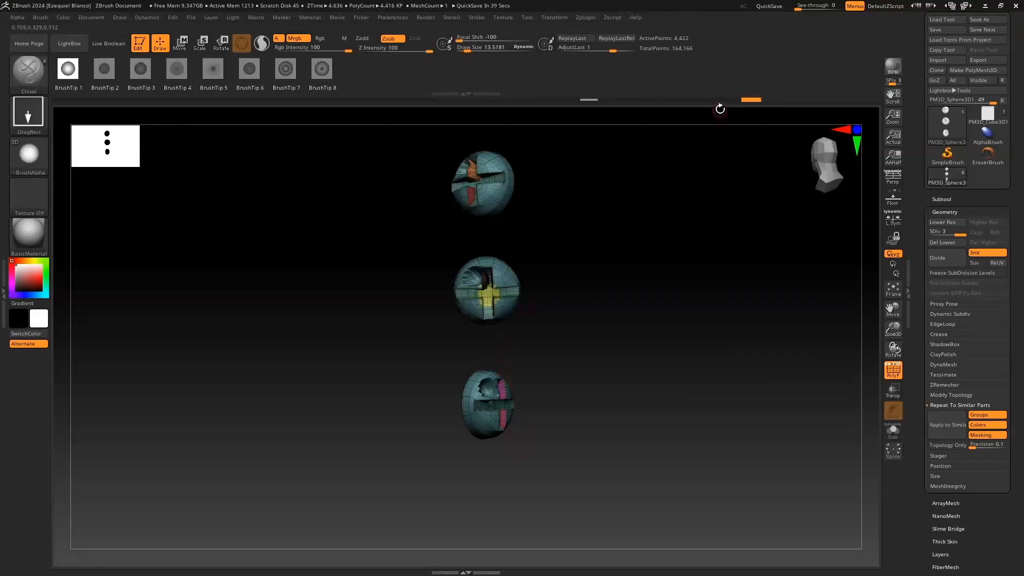
Step: Compare the middle head with its earlier undo state, restore its new polygroup, and repeat it on the other screw heads with Apply to Similar
key(ctrl+shift)
click(730, 100)
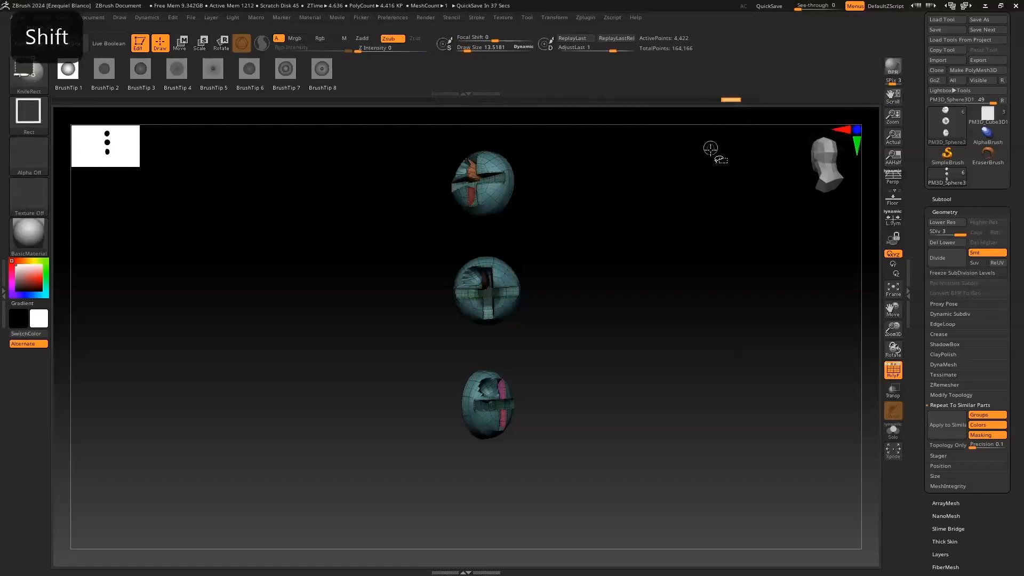
click(755, 100)
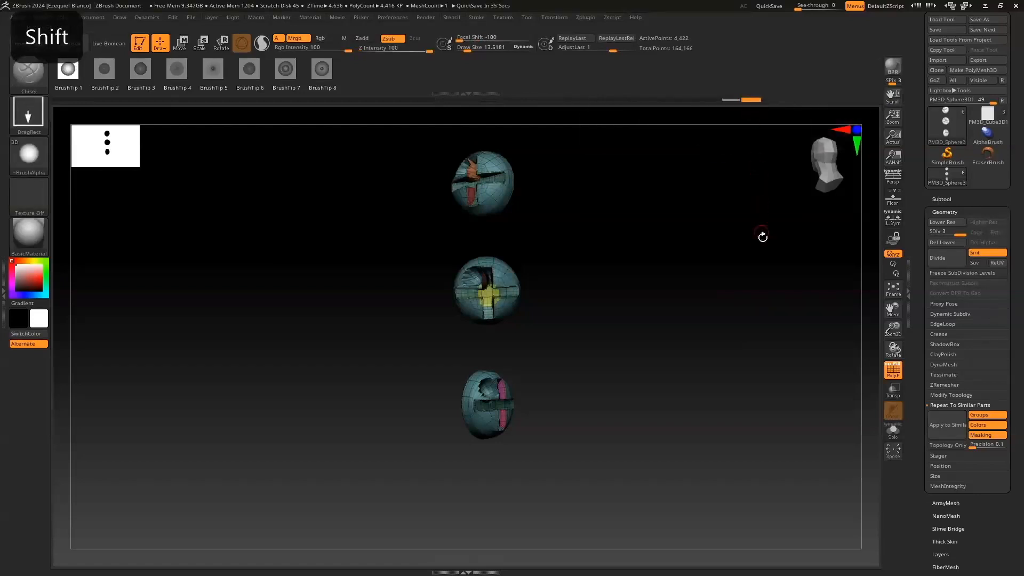
click(952, 423)
mouse_move(741, 417)
mouse_down()
mouse_move(709, 419)
mouse_move(753, 421)
mouse_up()
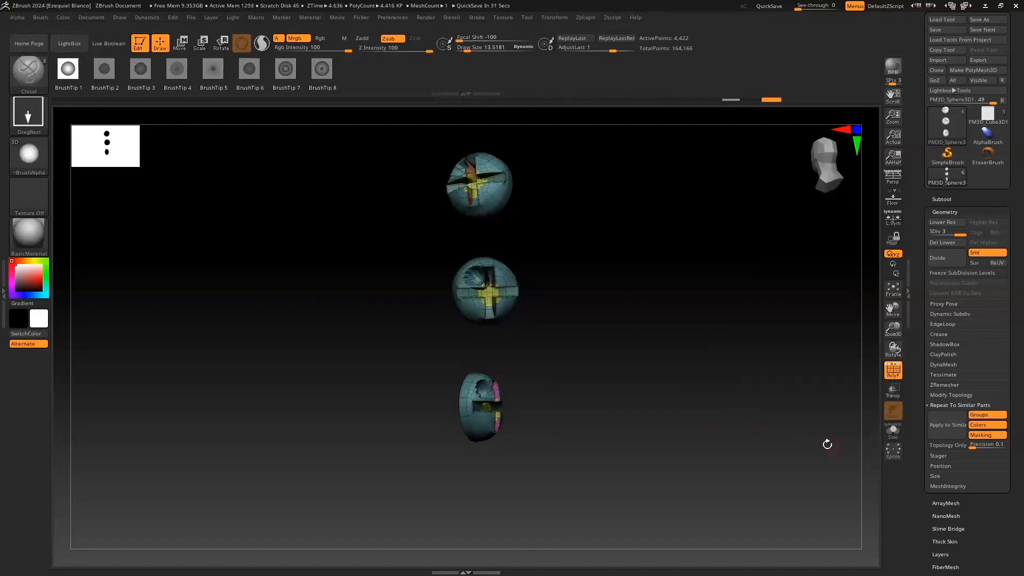
drag(552, 428, 534, 425)
Step: Compare the screw heads before and after the polygroup repeat in the undo history, keep the repeated version, and hide the PolyFrame
click(751, 101)
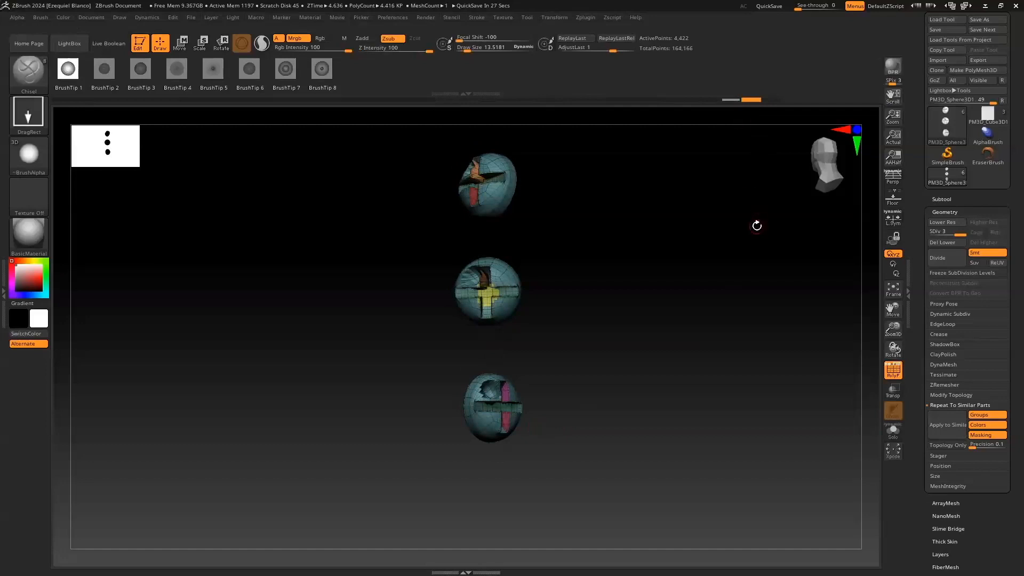
drag(757, 226, 537, 279)
click(771, 100)
drag(705, 263, 729, 276)
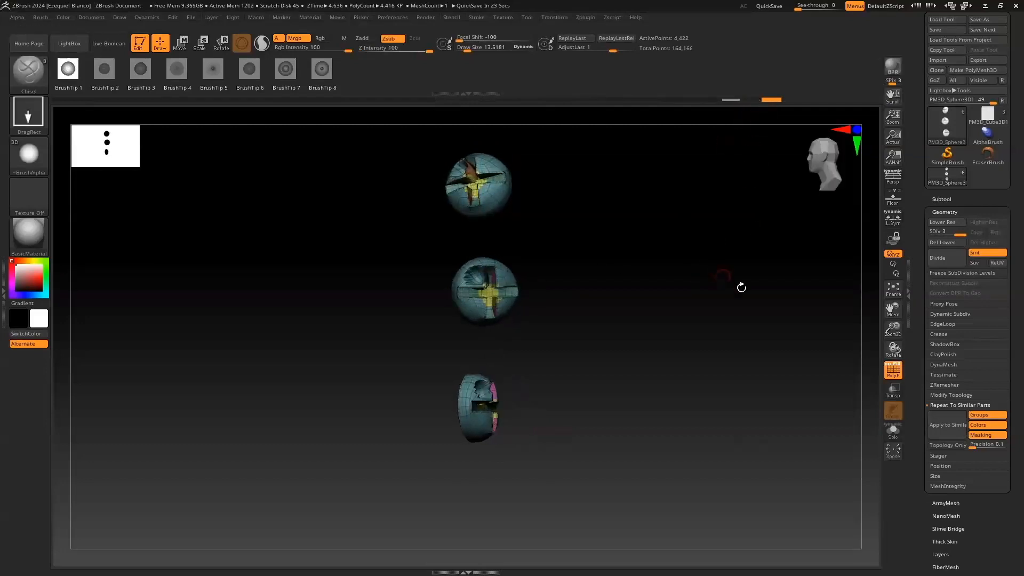
click(893, 374)
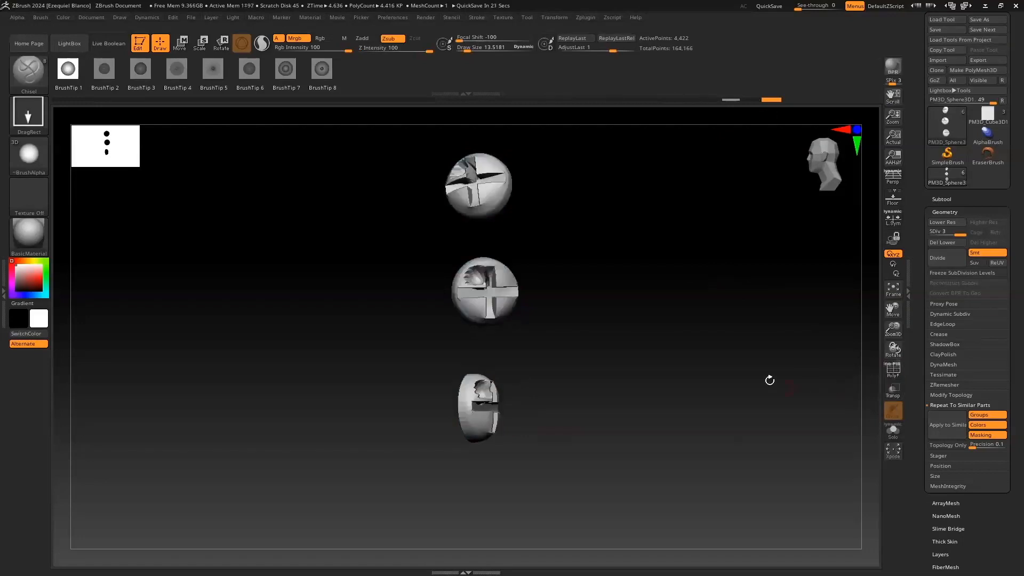
Step: Fill the screw heads subtool with white polypaint using FillColor
drag(709, 355, 777, 364)
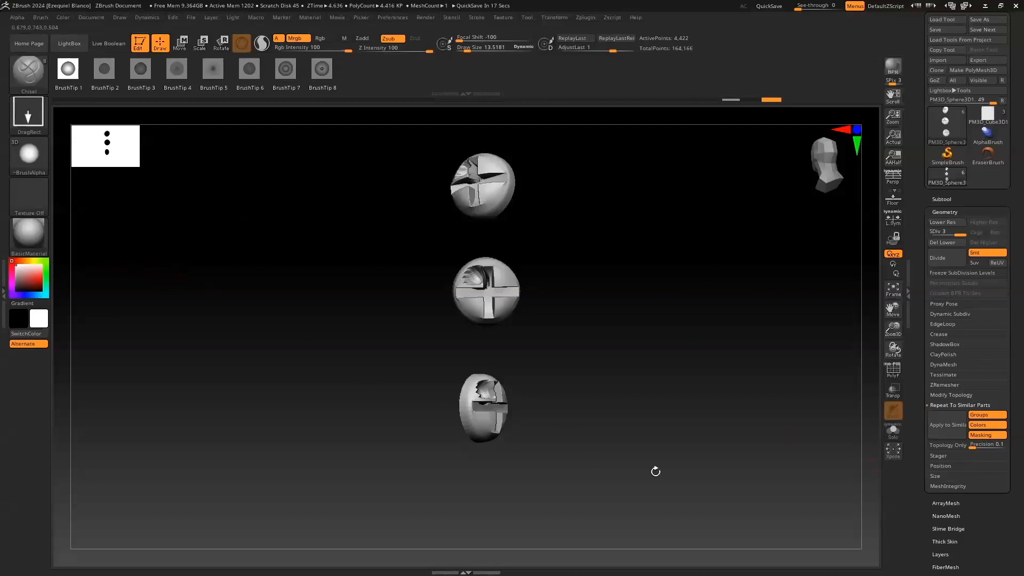
click(939, 199)
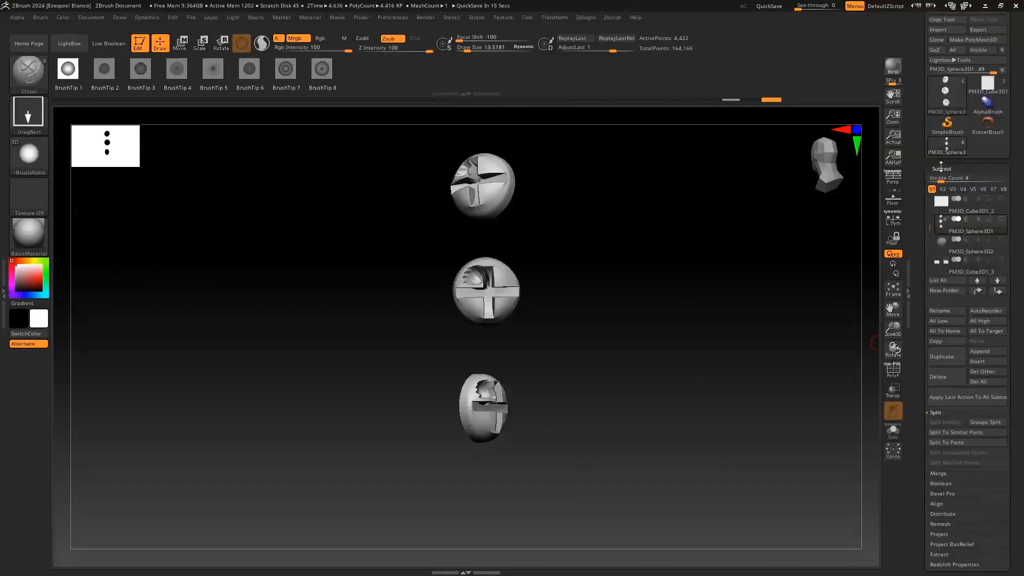
click(941, 168)
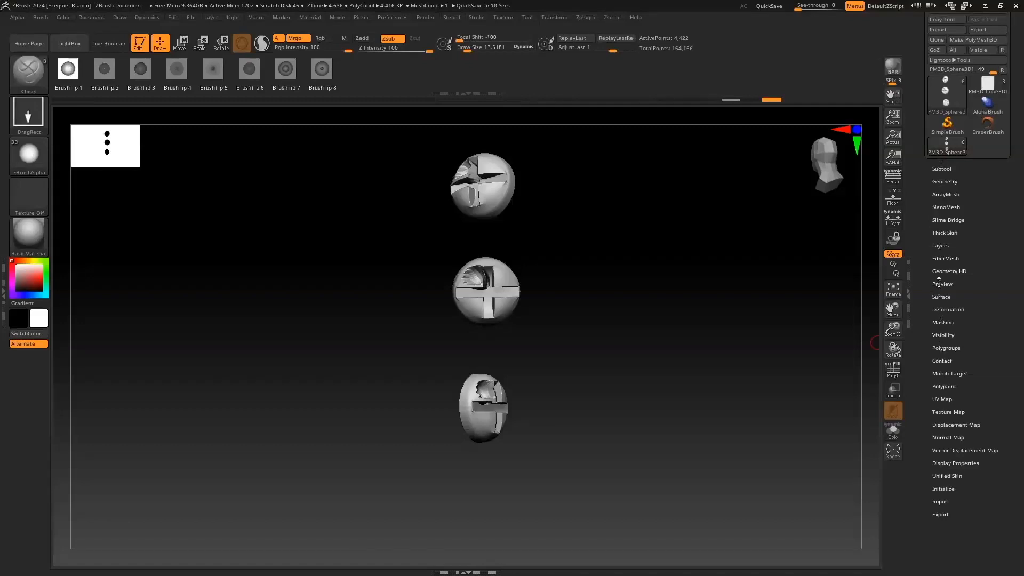
click(942, 386)
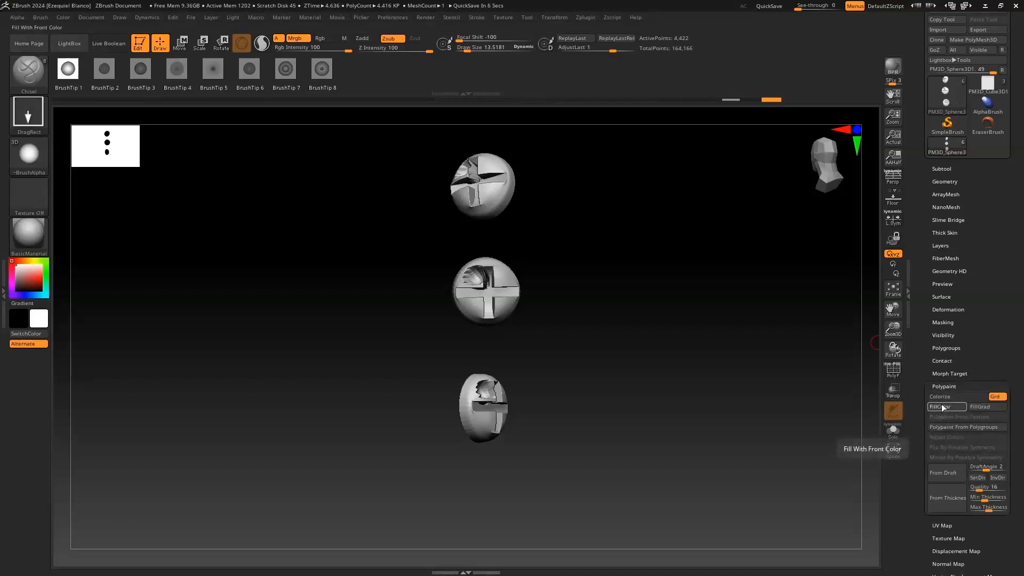
click(942, 405)
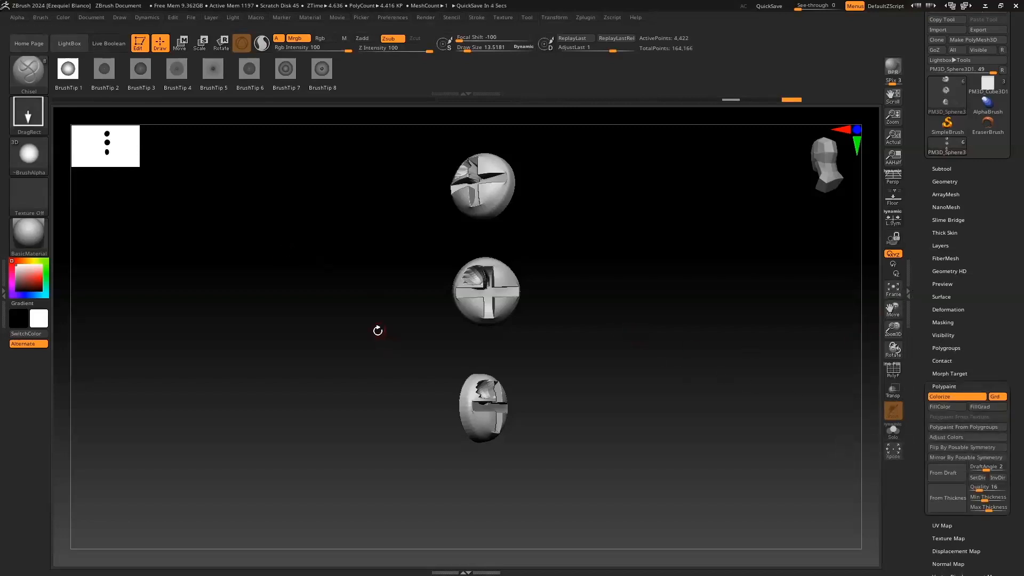
Step: Choose the Paint brush with red and paint along the horizontal bar of the middle head's cross slot
key(b)
key(p)
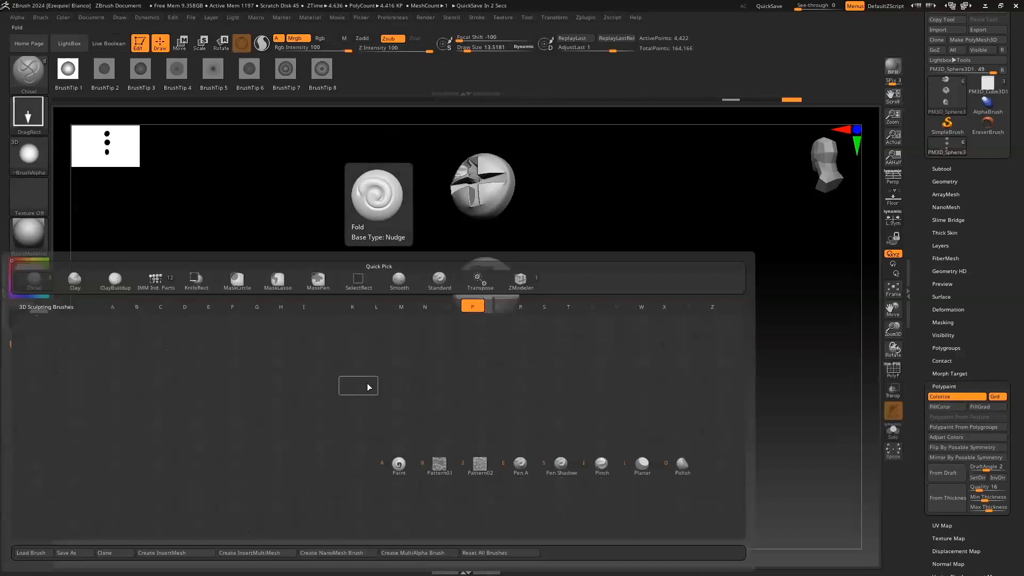
click(399, 463)
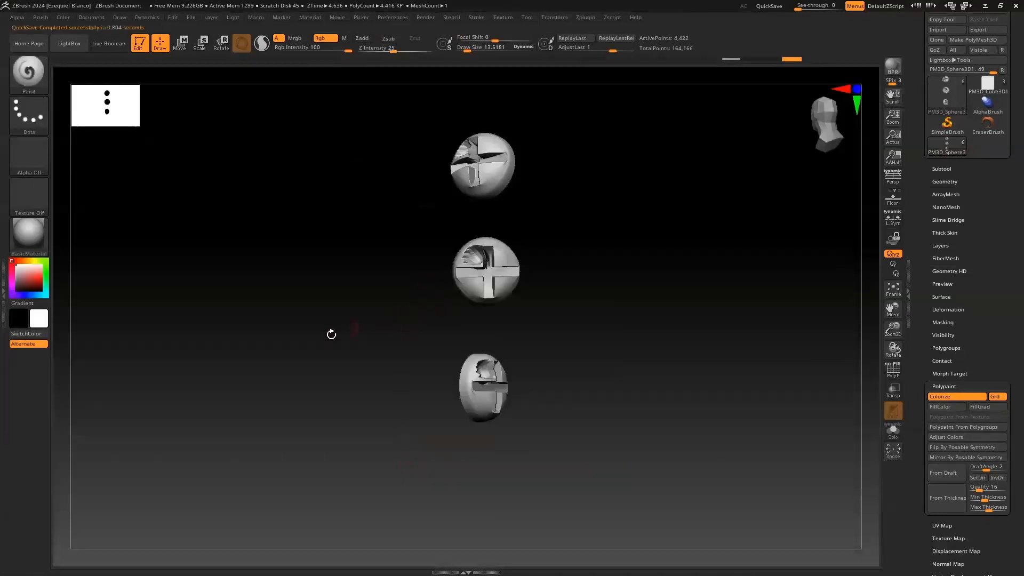
click(37, 279)
mouse_move(514, 273)
mouse_down()
mouse_move(457, 273)
mouse_move(517, 272)
mouse_up()
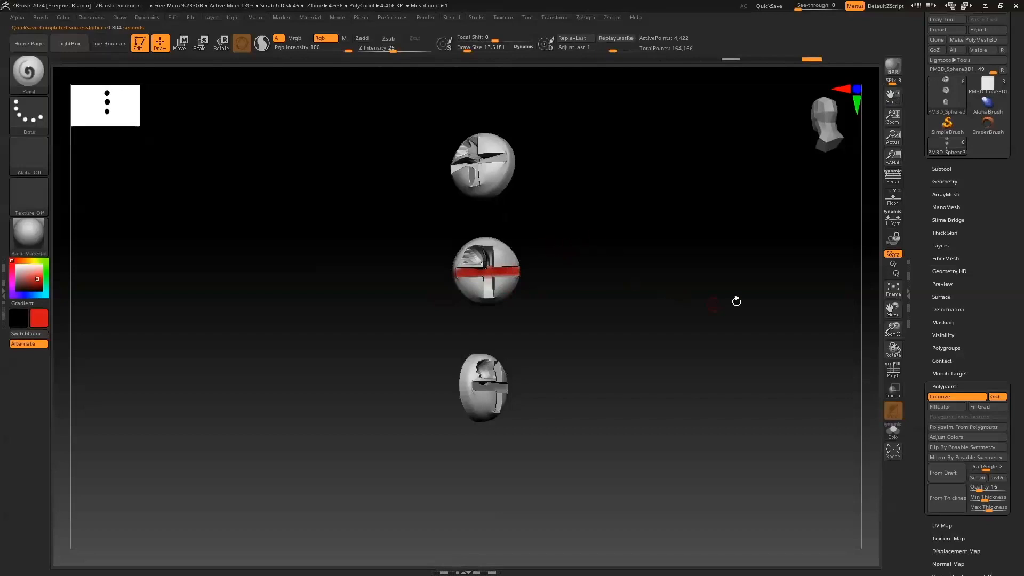
Step: Mark the white-filled history state as the reference and try to repeat the red paint with Apply to Similar
shift+click(792, 60)
shift+click(812, 59)
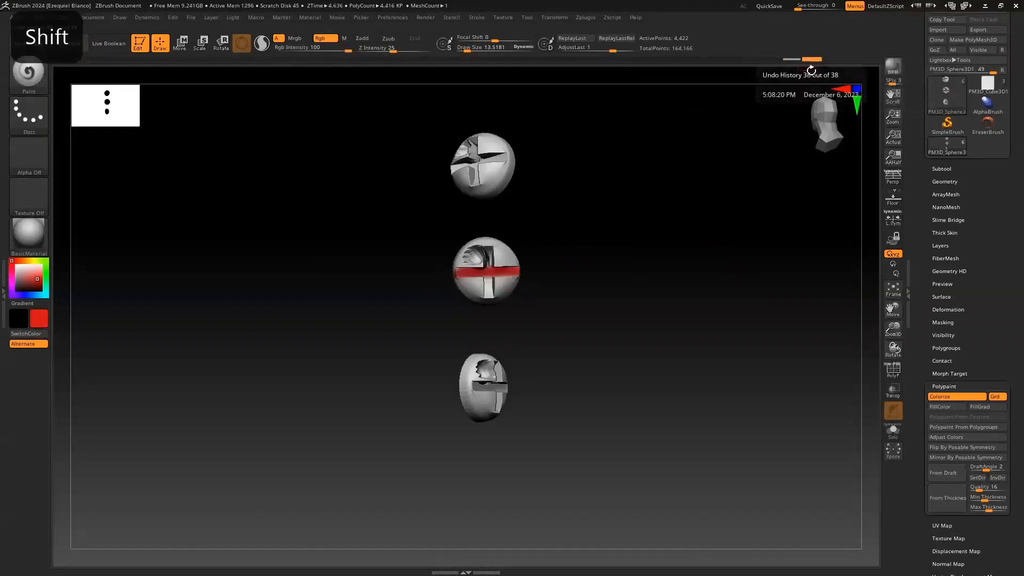
click(943, 181)
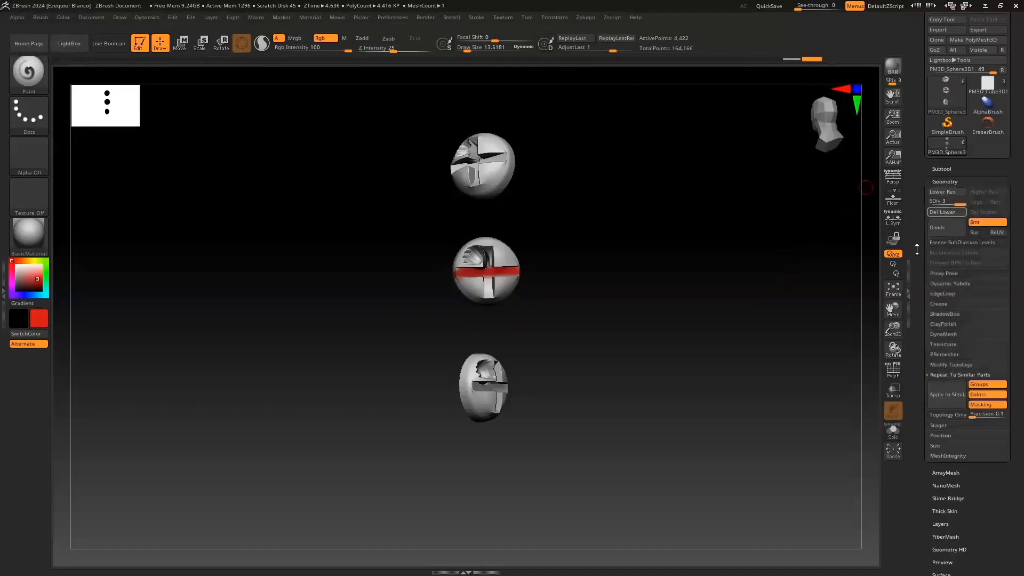
click(948, 394)
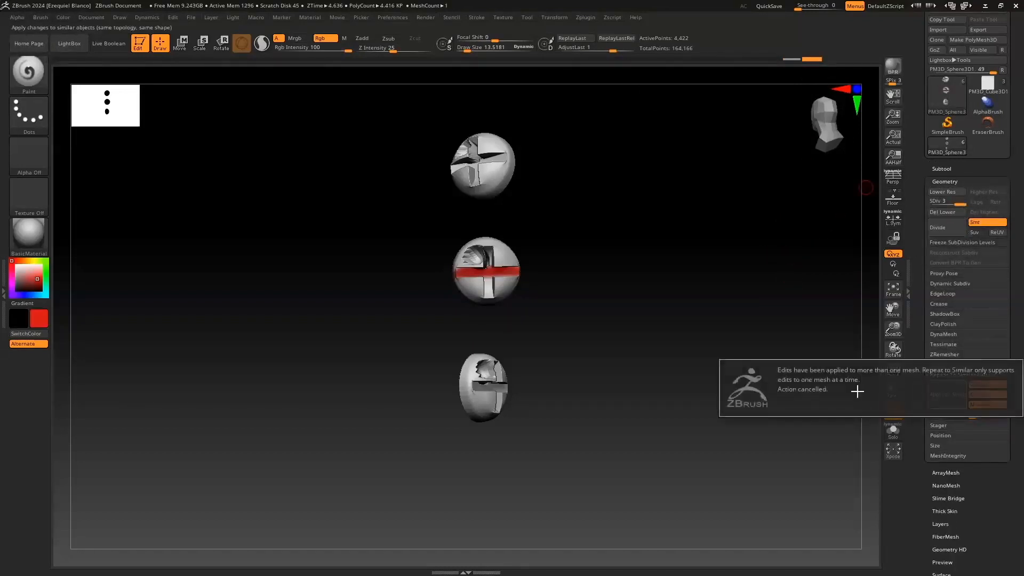
Step: Try repeating the red paint on the other heads again, using earlier undo history states as the reference
shift+click(773, 59)
click(816, 60)
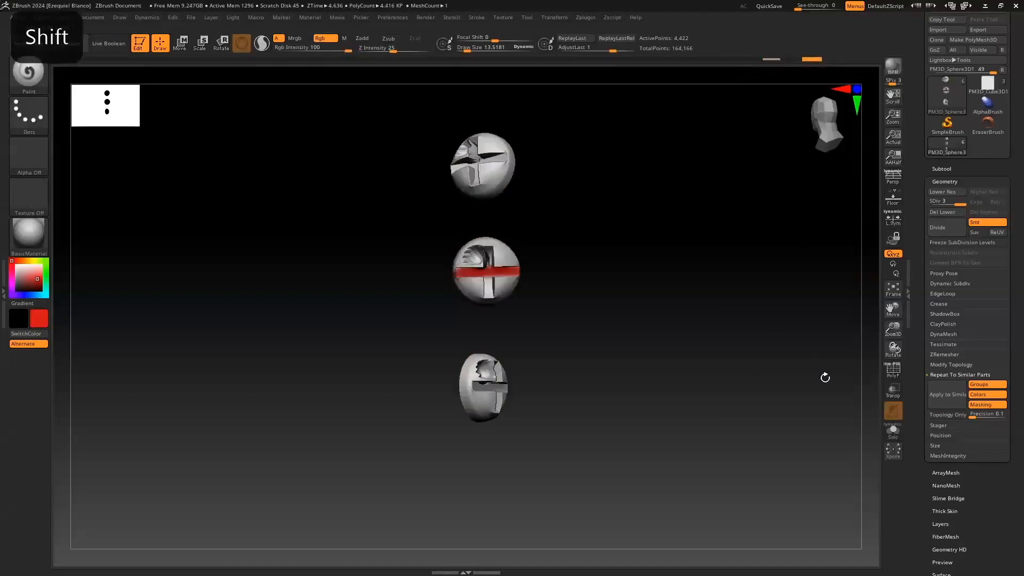
click(948, 395)
click(752, 60)
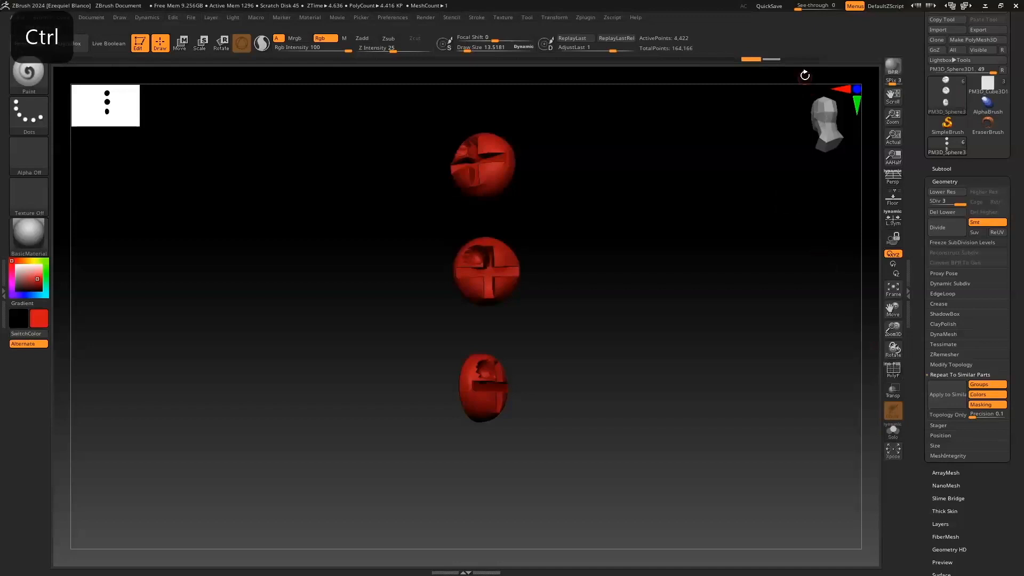
key(ctrl+shift)
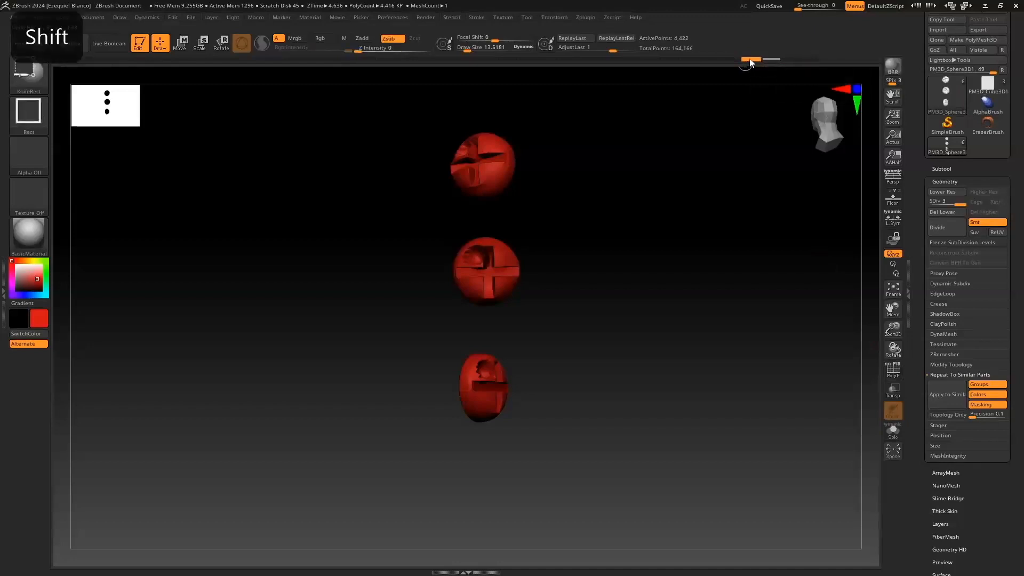
click(811, 59)
click(944, 393)
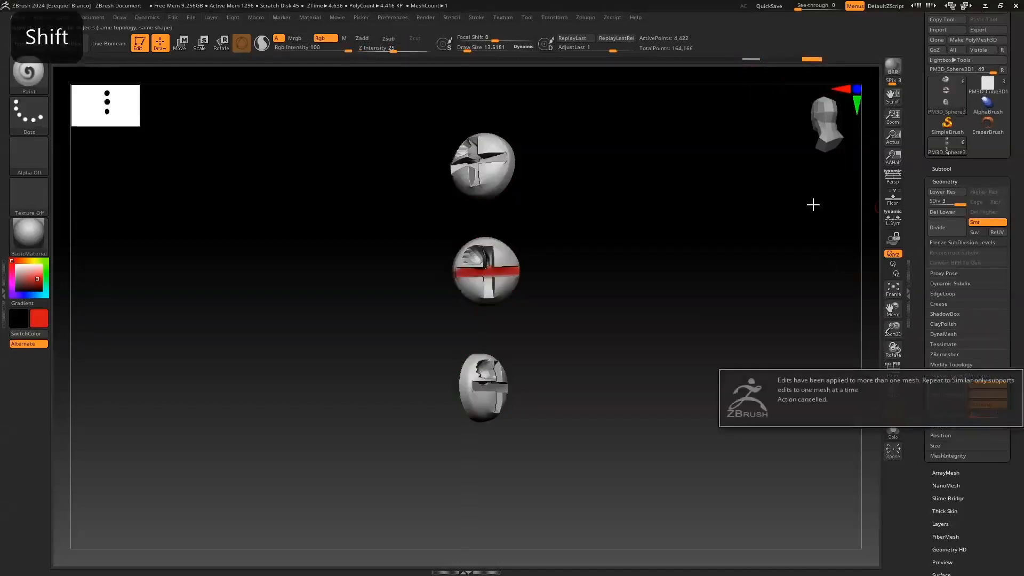
Step: Reset the history reference to the unpainted white state, return to the painted state, and try Apply to Similar again
click(791, 59)
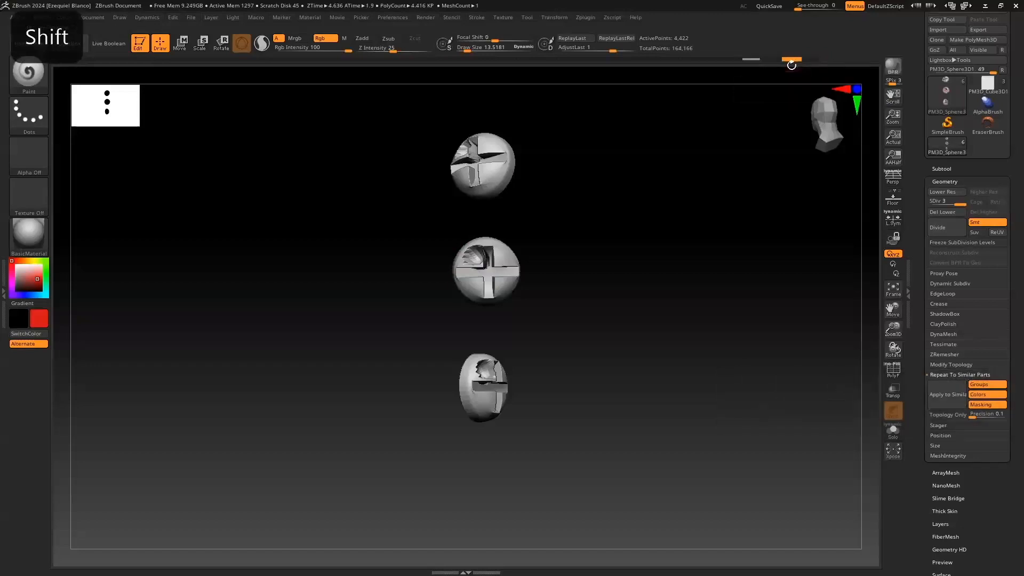
key(ctrl+shift)
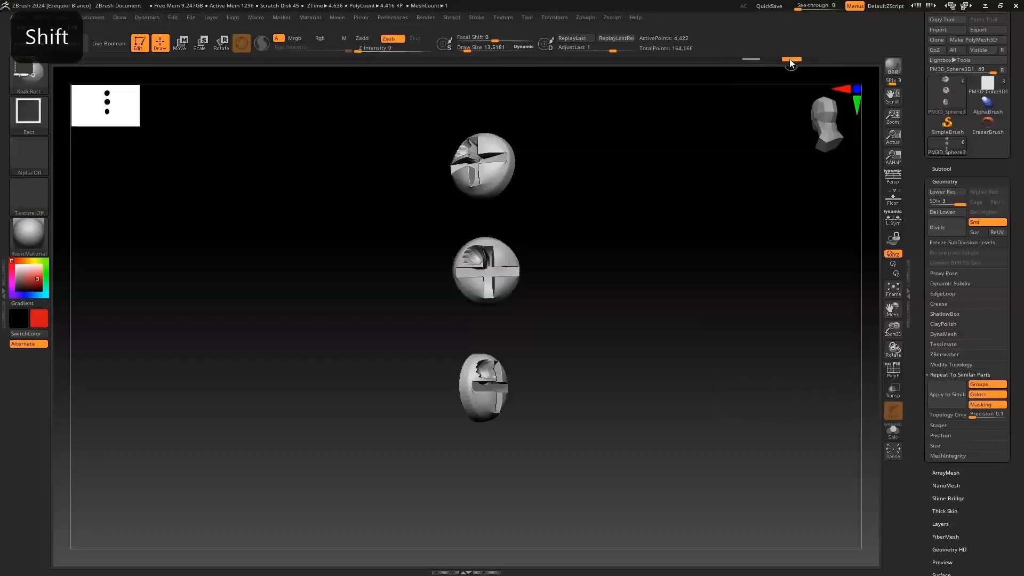
key(ctrl)
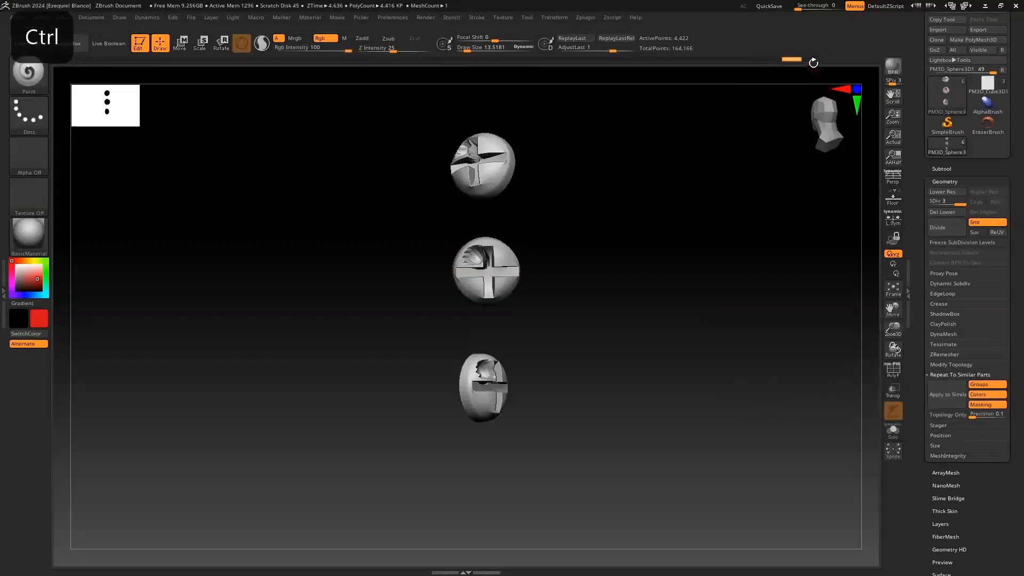
click(812, 59)
click(947, 394)
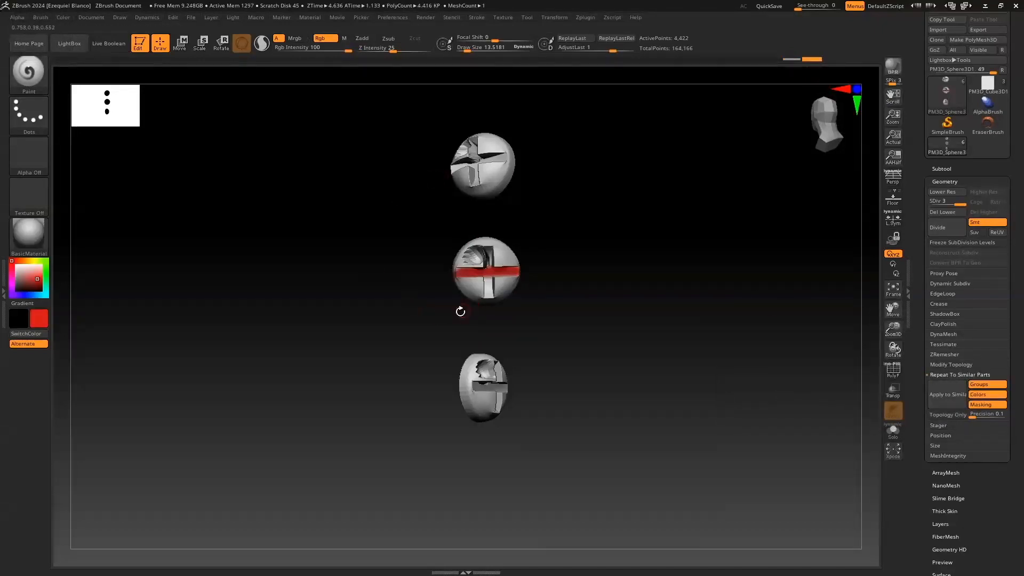
Step: Replace the red stroke on the middle head's horizontal slot with a new one and apply it to the similar heads
key(ctrl+z)
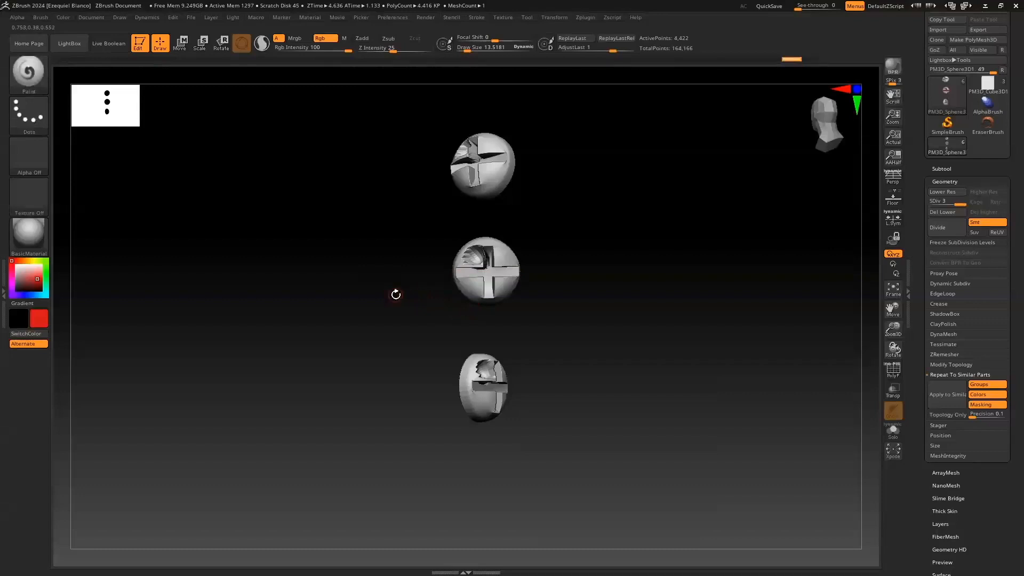
drag(507, 273, 448, 273)
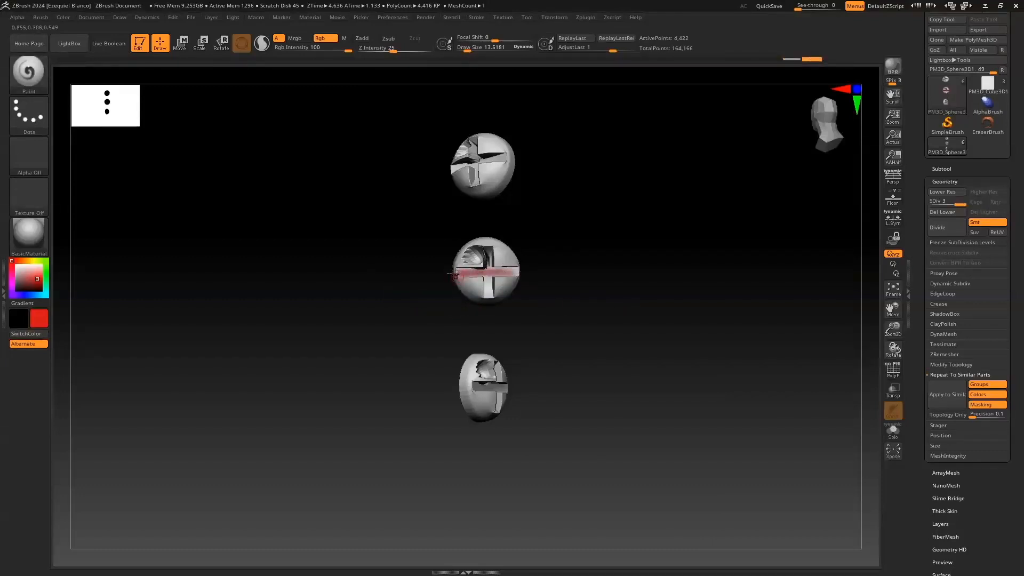
click(937, 400)
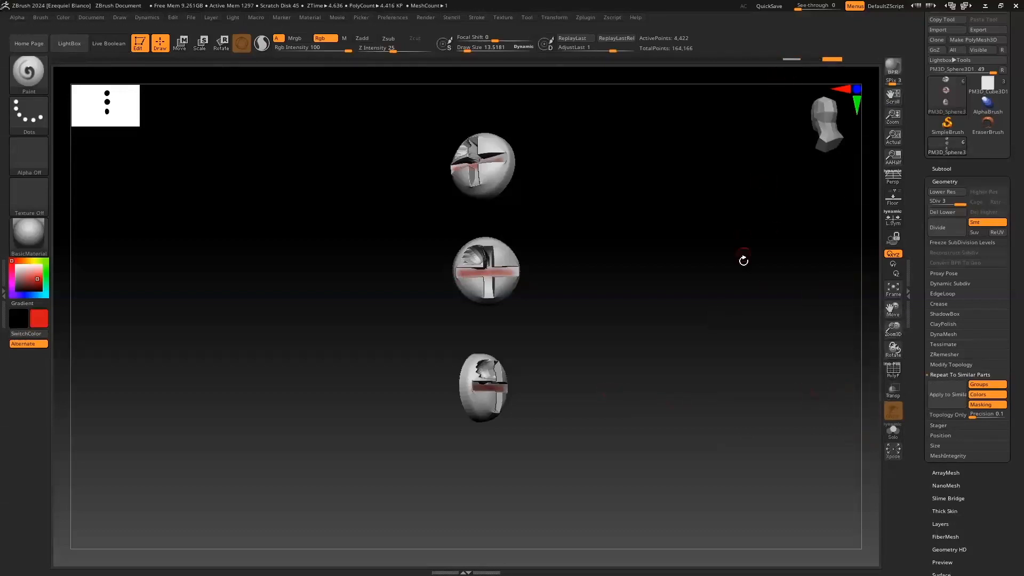
Step: Undo the repeated paint, then repaint the middle head's horizontal slot red and repeat it using the unpainted history state as reference
key(ctrl+z)
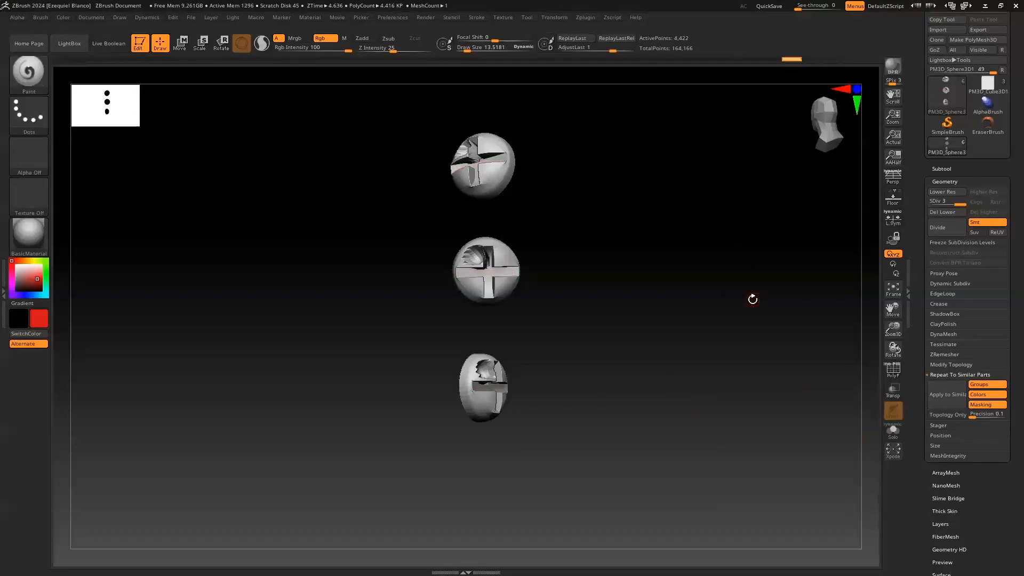
key(ctrl+shift)
drag(515, 271, 363, 276)
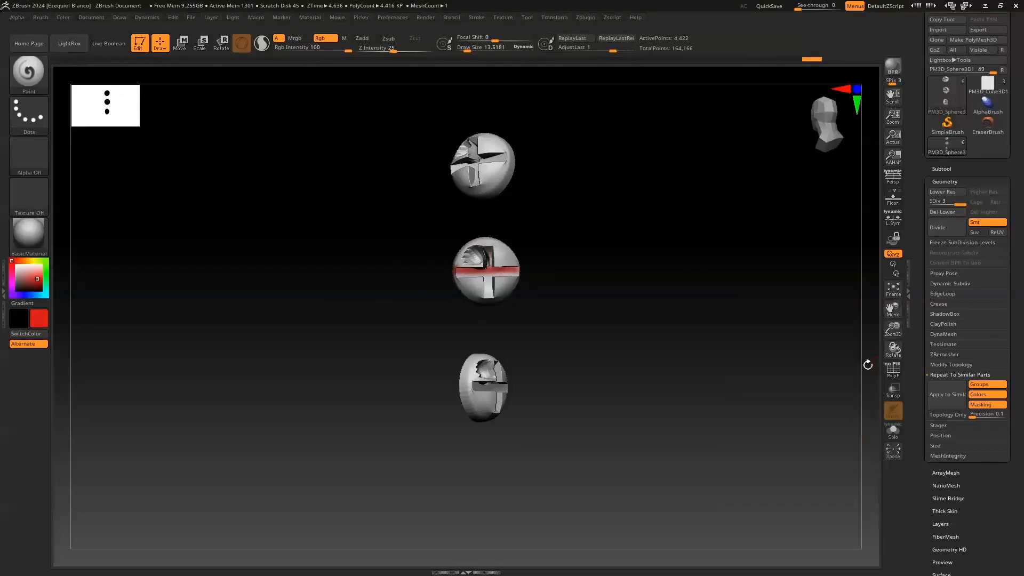
ctrl+shift+click(791, 59)
click(833, 59)
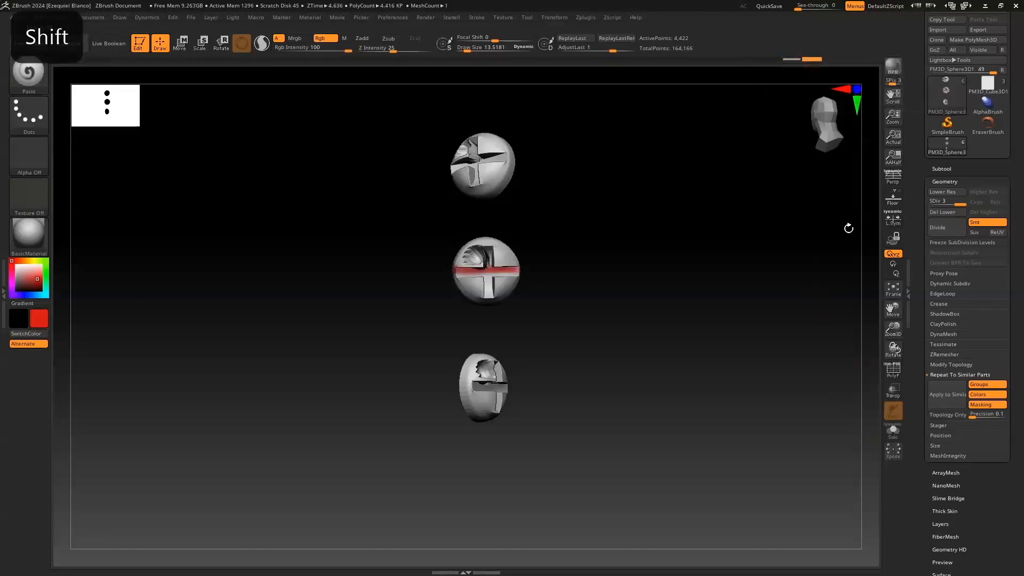
Step: Mask a small circle at the center of the middle screw head's flat back with all parts visible
drag(664, 407, 823, 367)
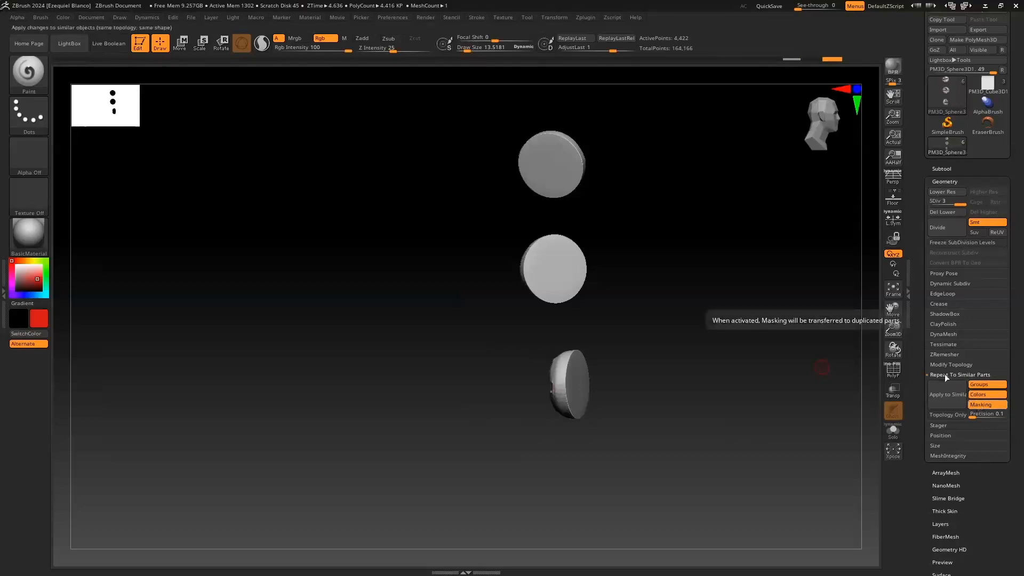
key(ctrl)
ctrl+drag(555, 271, 569, 284)
ctrl+shift+click(556, 274)
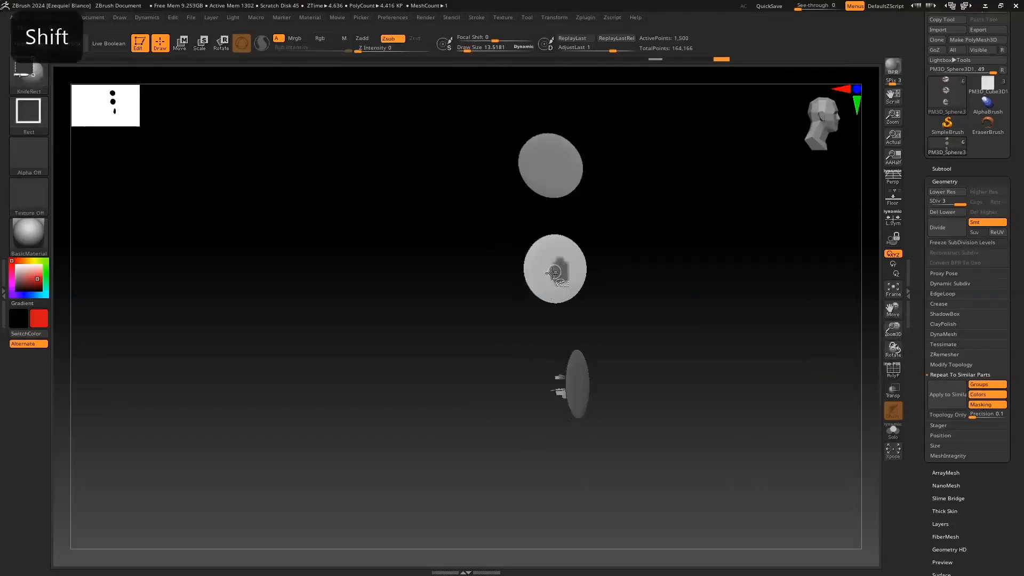
ctrl+shift+click(450, 311)
ctrl+click(558, 270)
ctrl+click(558, 270)
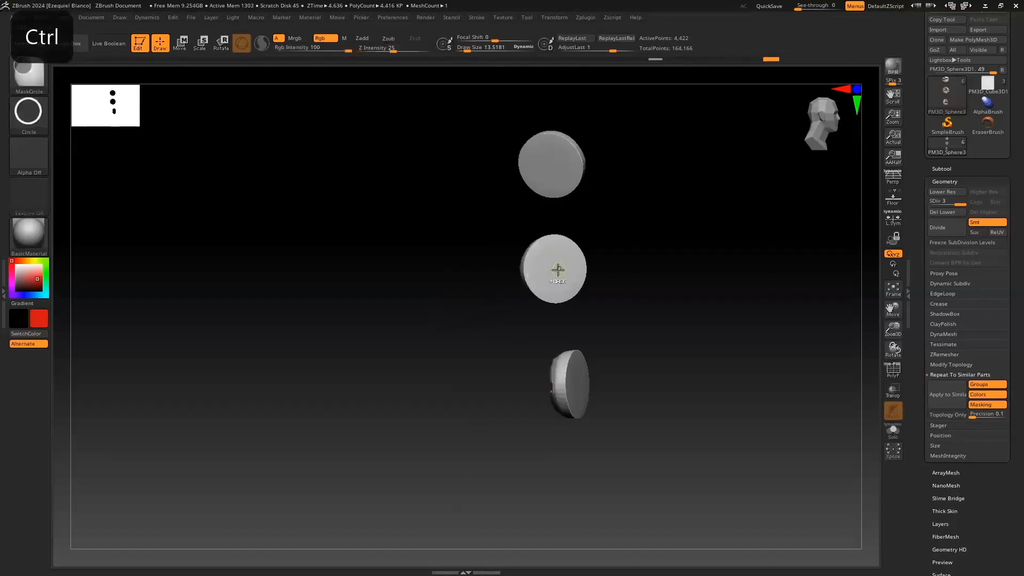
ctrl+drag(555, 272, 565, 273)
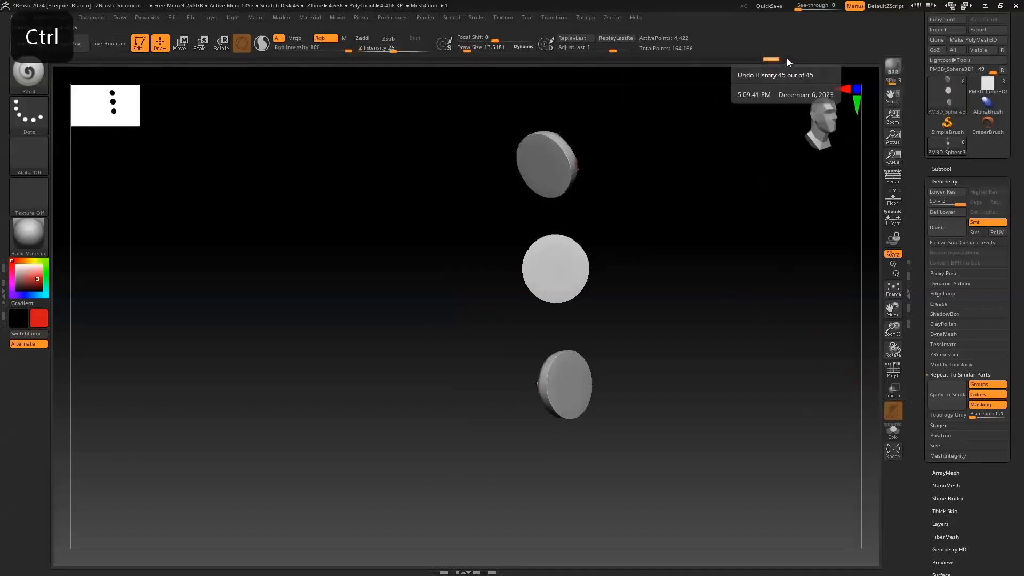
Step: Repeat the circular back mask on the other screw heads with Apply to Similar, then clear the masks
click(947, 394)
drag(714, 405, 673, 293)
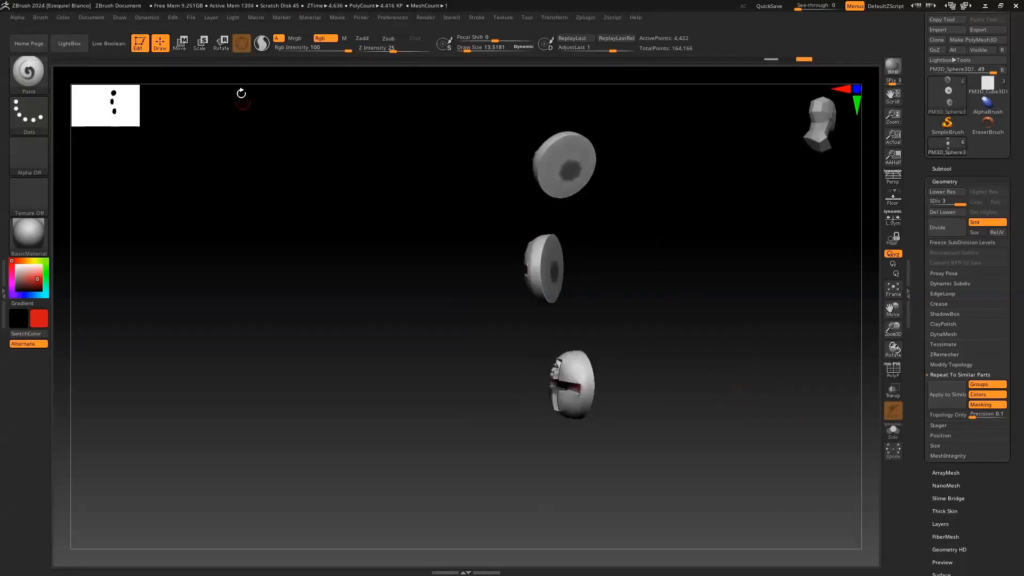
click(201, 46)
drag(474, 386, 417, 383)
click(161, 44)
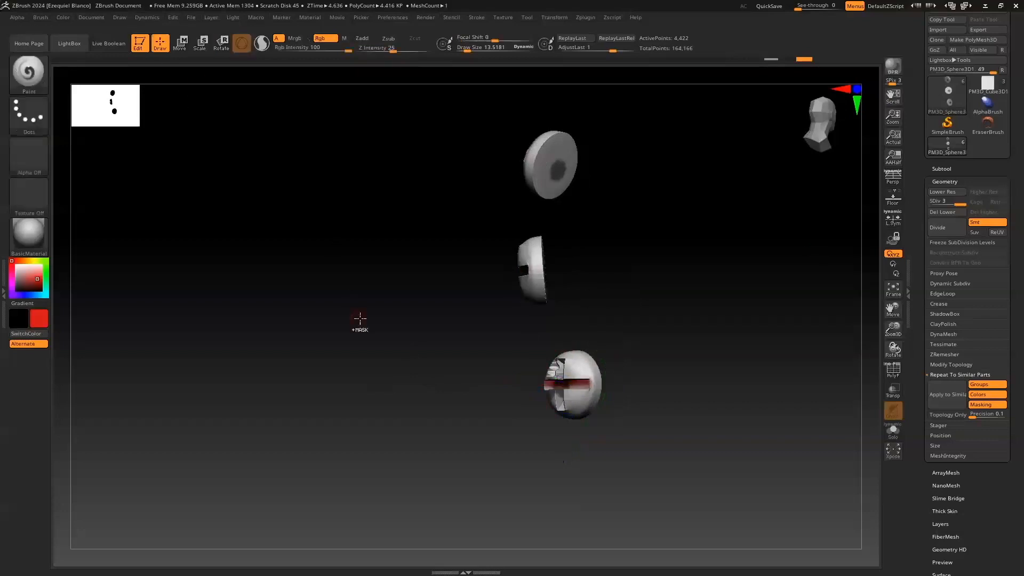
mouse_move(356, 299)
mouse_down()
mouse_move(382, 325)
mouse_move(279, 318)
mouse_move(389, 324)
mouse_up()
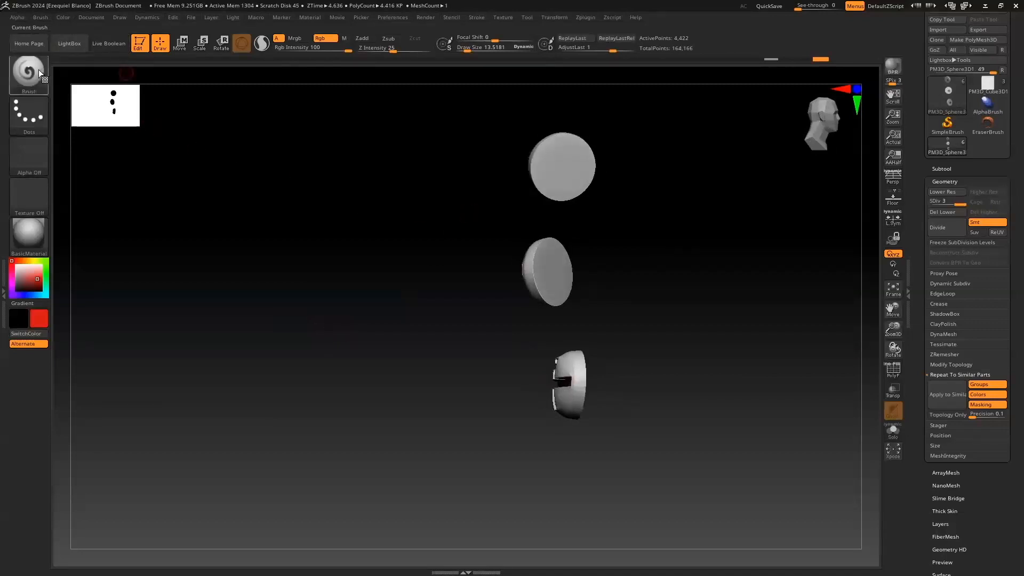
Step: Delete the lower subdivision levels and pull out the top screw head's flat back with the Move brush at a draw size of about 54
key(b)
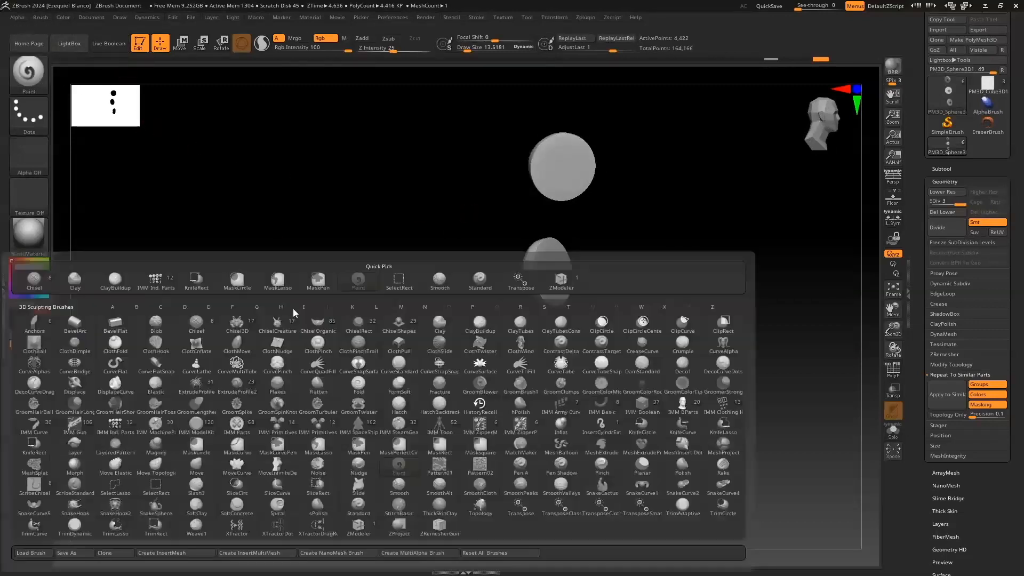
key(m)
key(v)
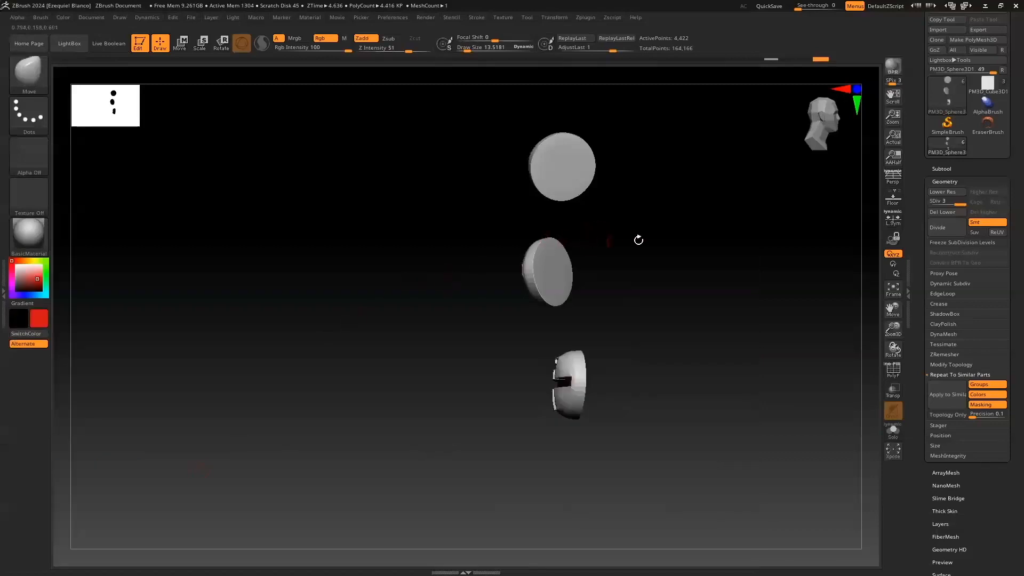
click(954, 212)
key(s)
drag(484, 194, 492, 195)
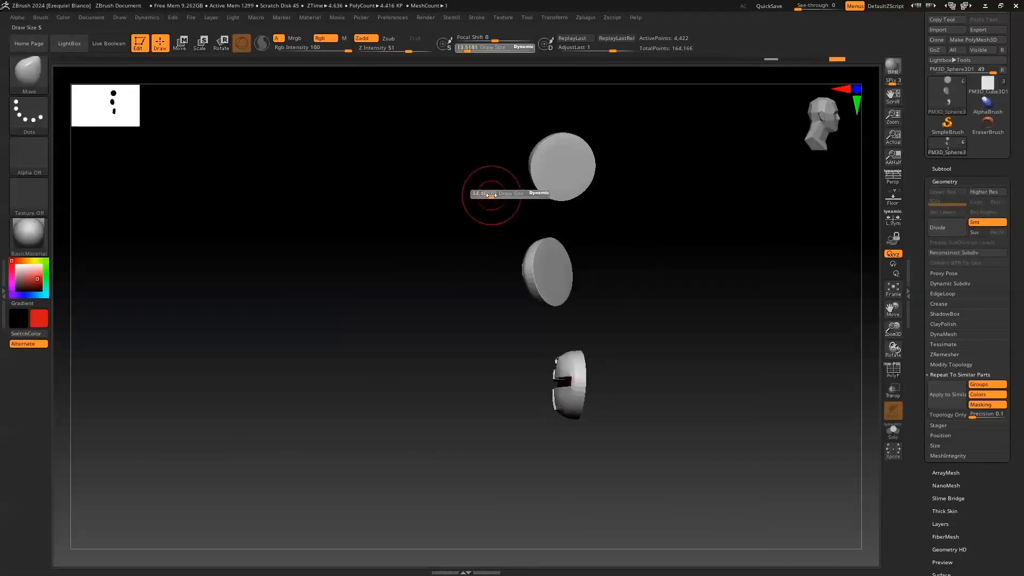
drag(566, 171, 590, 192)
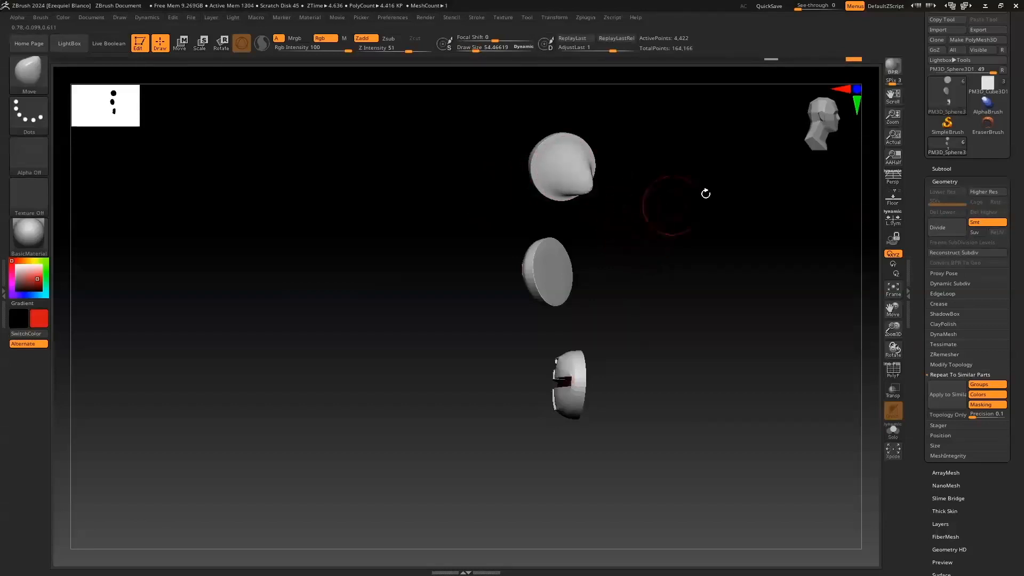
Step: Mark the undeformed history state as reference and repeat the pulled bulge on the similar screw heads
shift+click(842, 62)
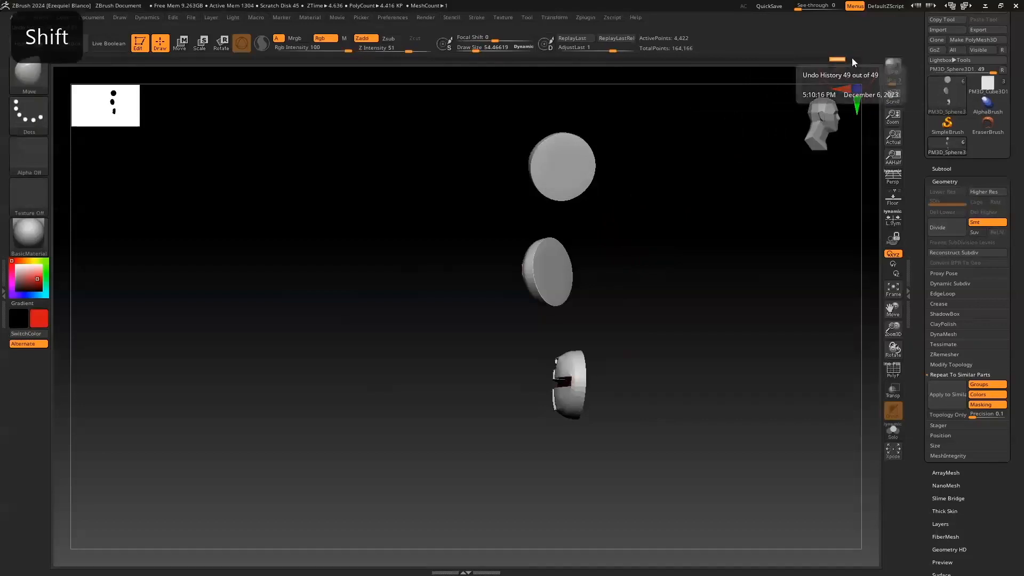
click(853, 57)
click(948, 400)
drag(668, 346, 752, 327)
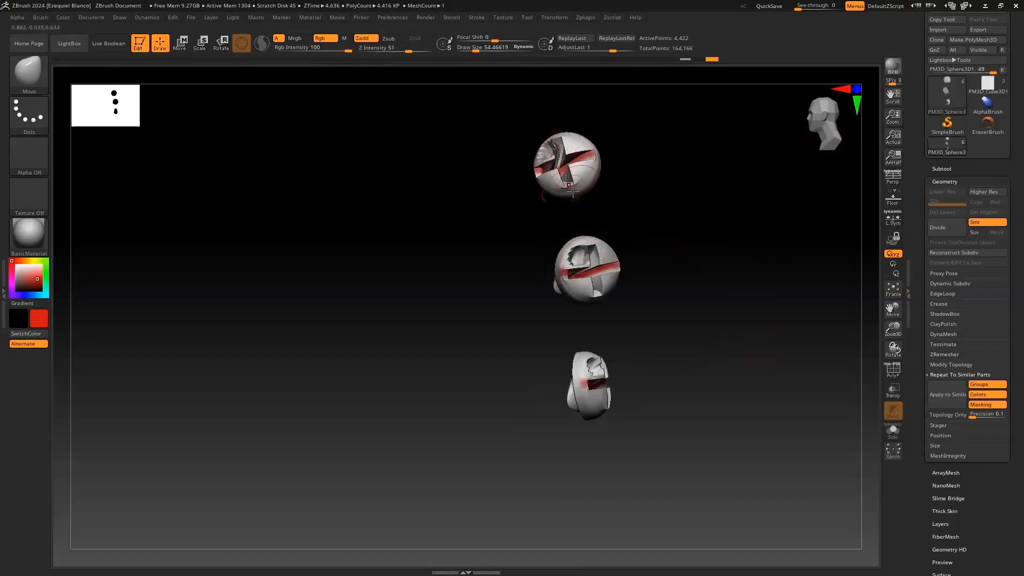
Step: Examine the repeated deformation and polygroups on the three screw heads with the wireframe display on
click(893, 368)
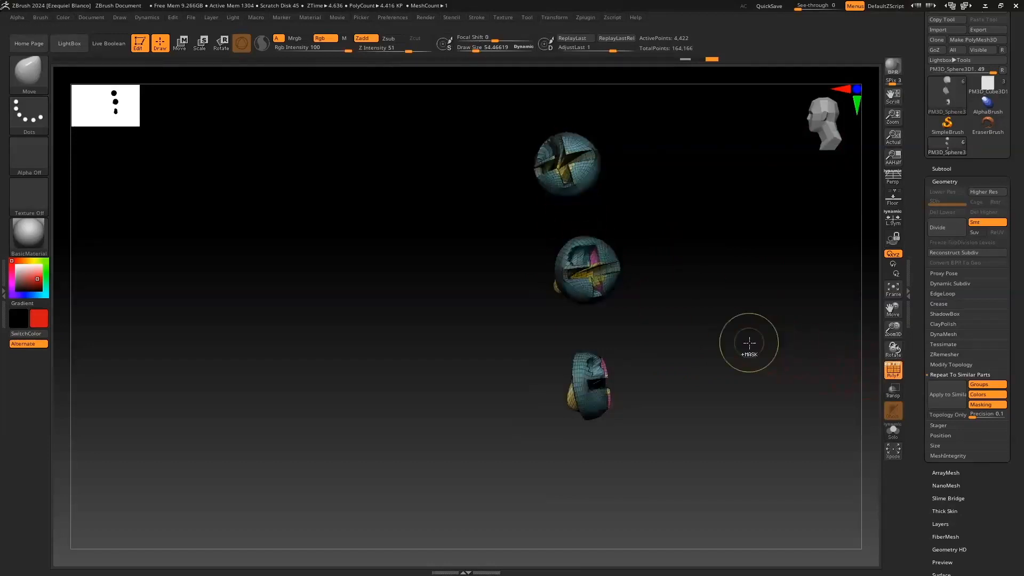
key(ctrl)
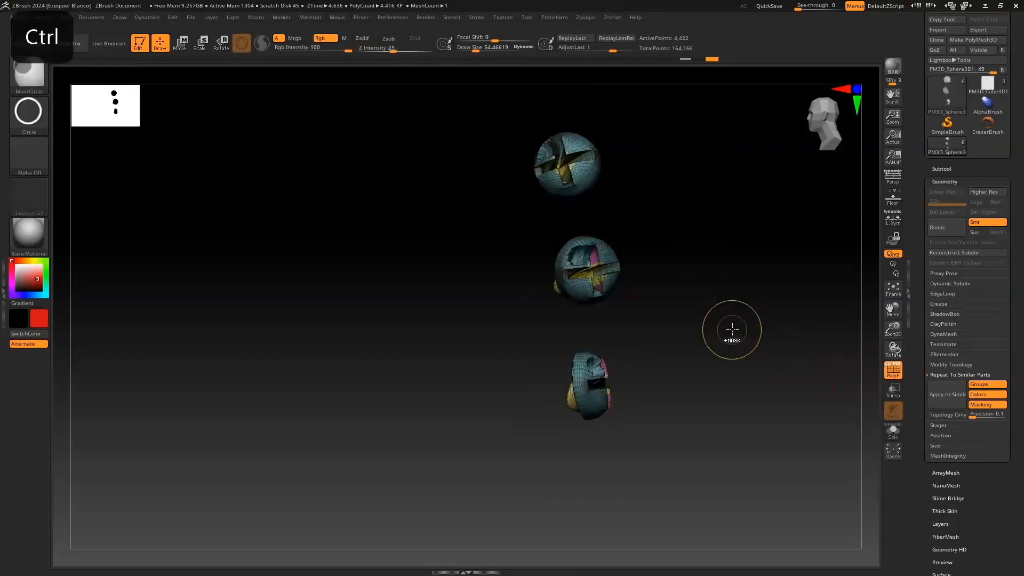
ctrl+drag(738, 377, 739, 378)
mouse_move(723, 316)
ctrl+mouse_down()
mouse_move(727, 335)
mouse_move(709, 339)
ctrl+mouse_up()
key(ctrl)
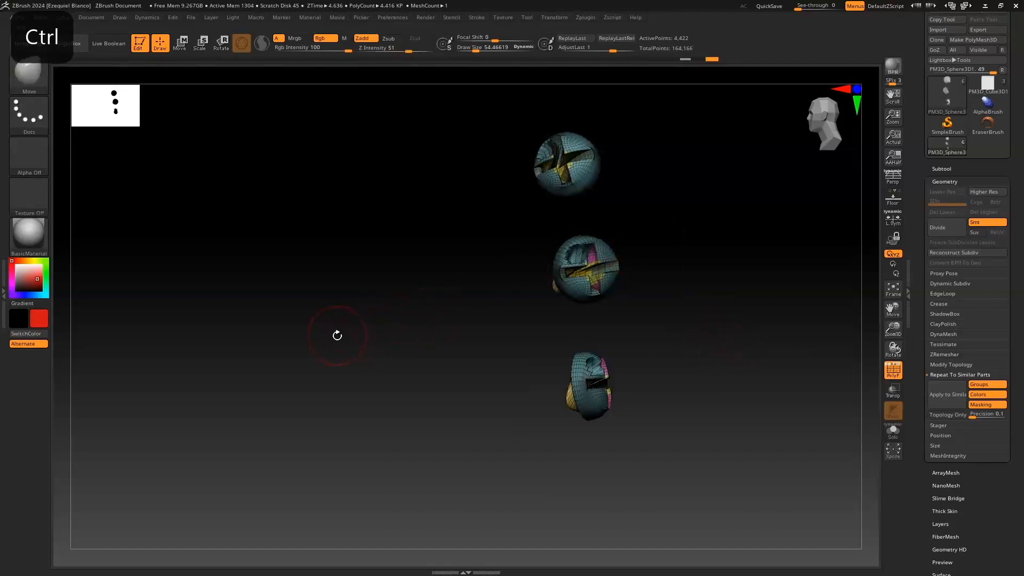
mouse_move(325, 334)
ctrl+mouse_down()
mouse_move(316, 332)
mouse_move(338, 494)
mouse_move(346, 473)
ctrl+mouse_up()
drag(343, 365, 428, 352)
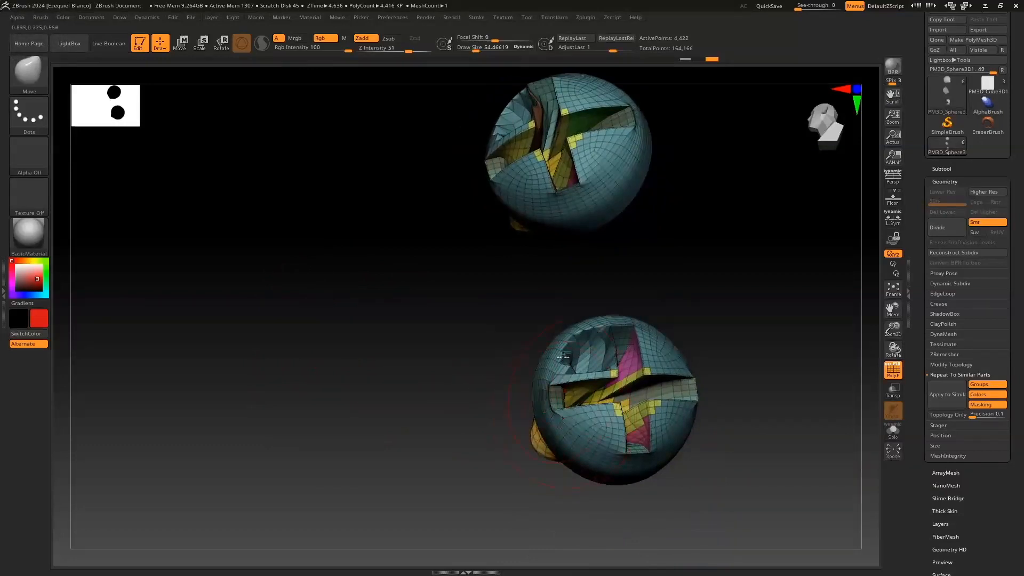
drag(372, 386, 325, 327)
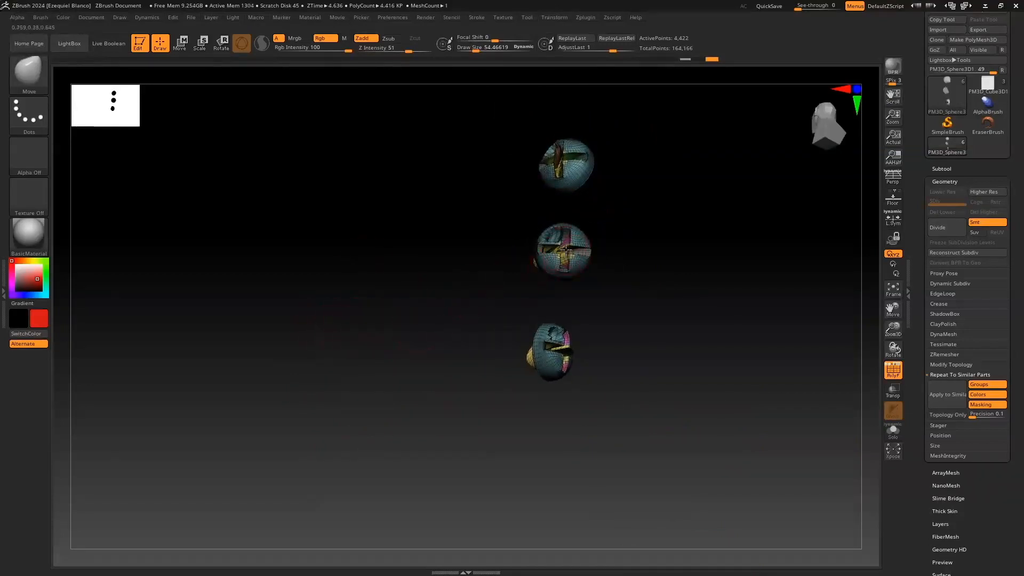
drag(837, 126, 829, 136)
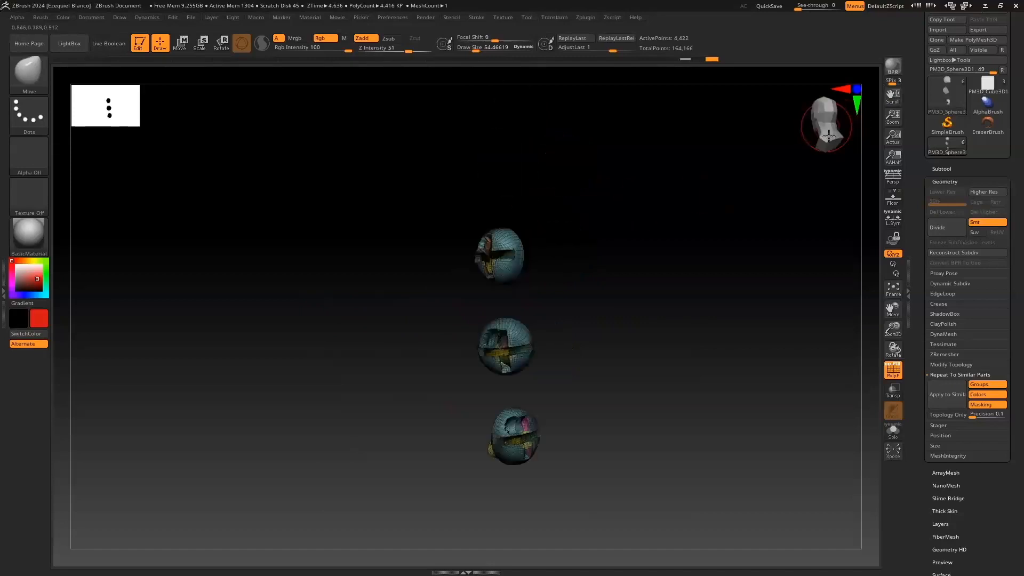
Step: Load the "Sculpt for webinar" character tool from disk
click(938, 181)
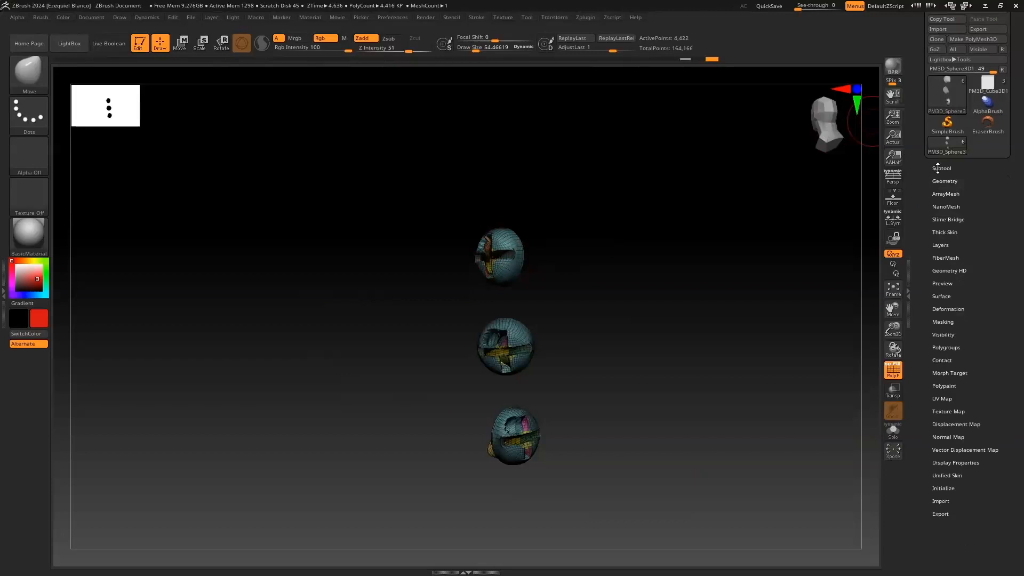
click(940, 168)
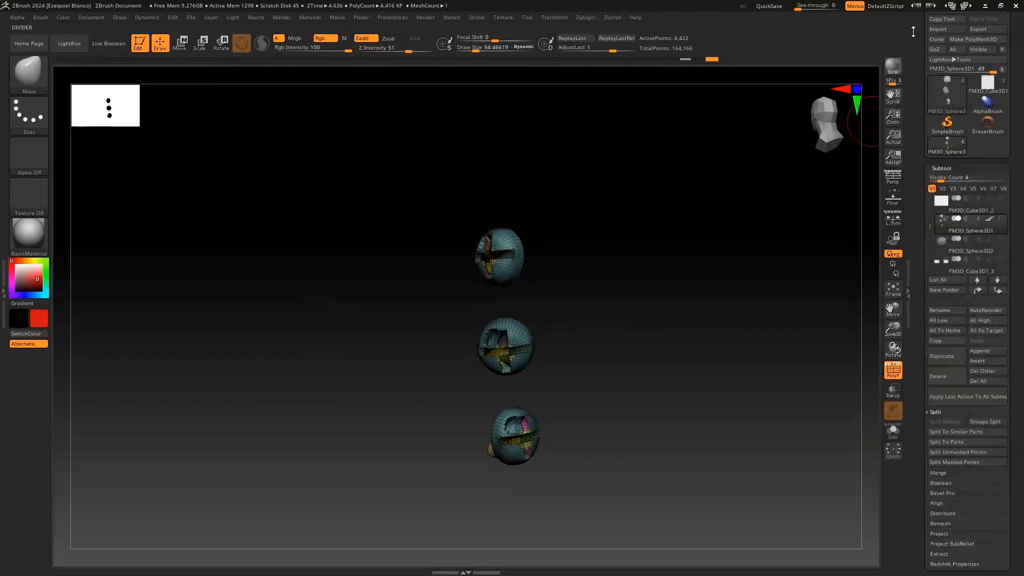
drag(914, 32, 912, 117)
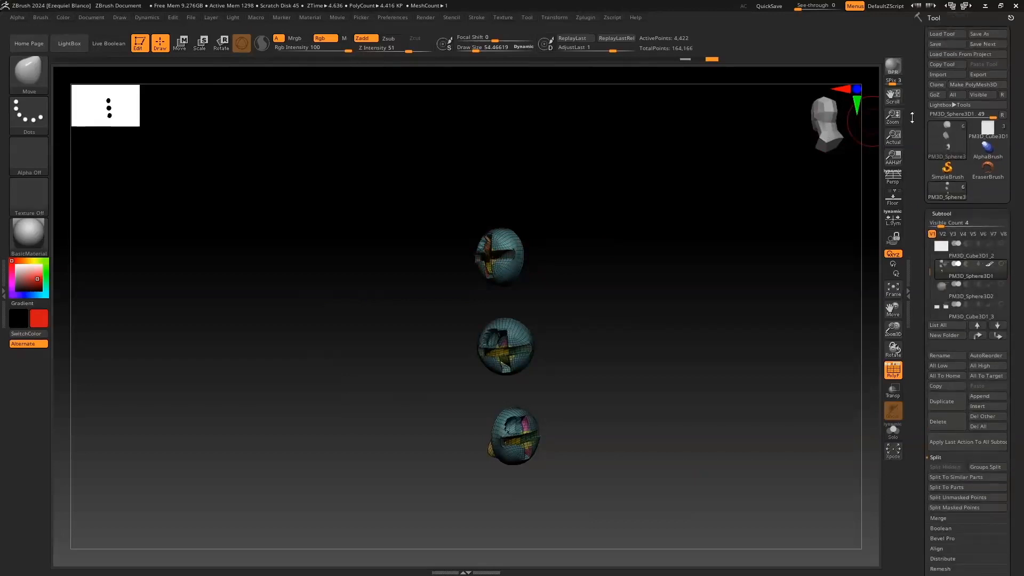
click(944, 33)
double_click(348, 168)
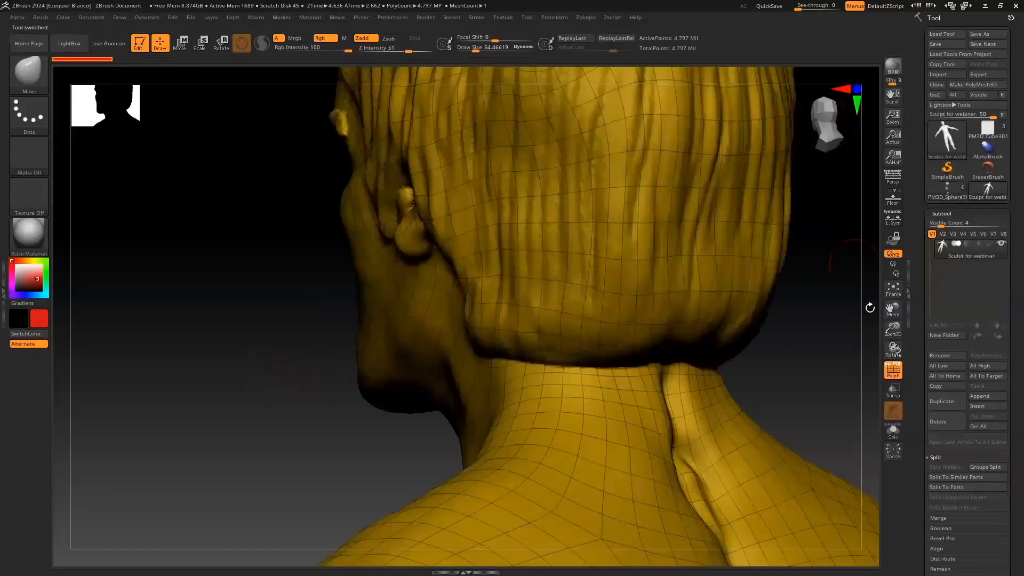
Step: Turn off the wireframe display, set the main color to light grey and frame the whole figure from the front
click(893, 370)
drag(830, 338, 64, 303)
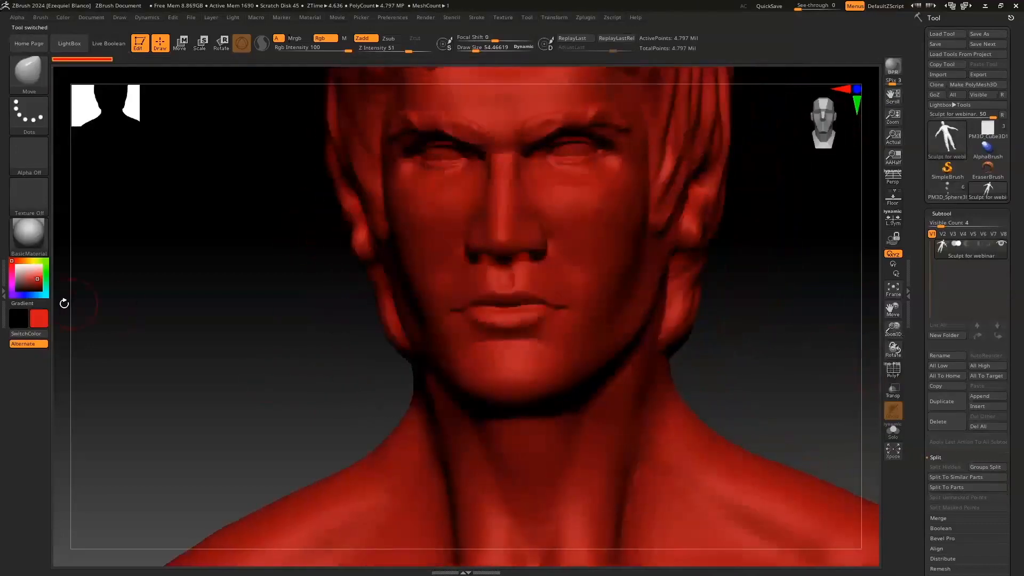
click(15, 270)
click(826, 131)
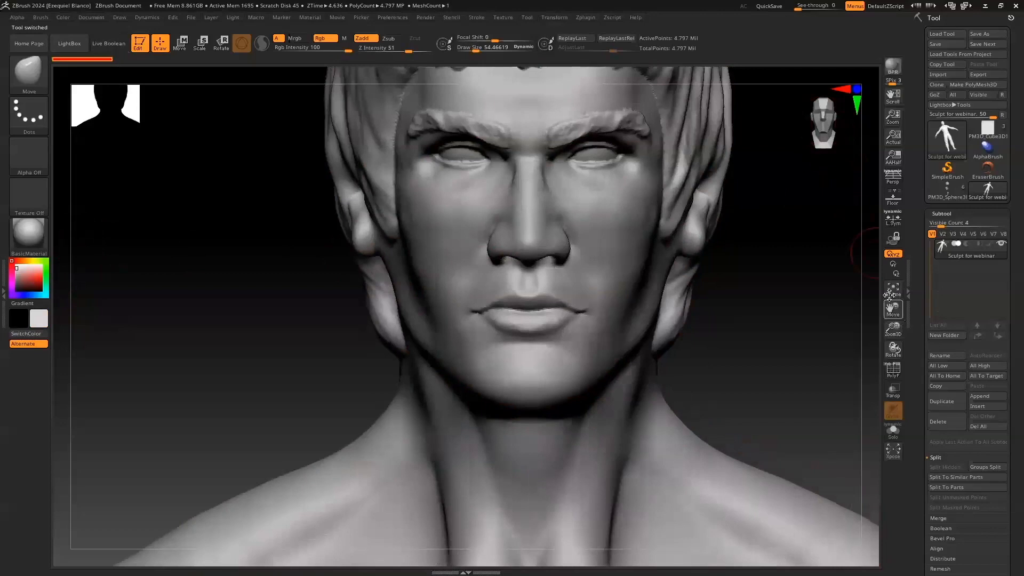
click(893, 290)
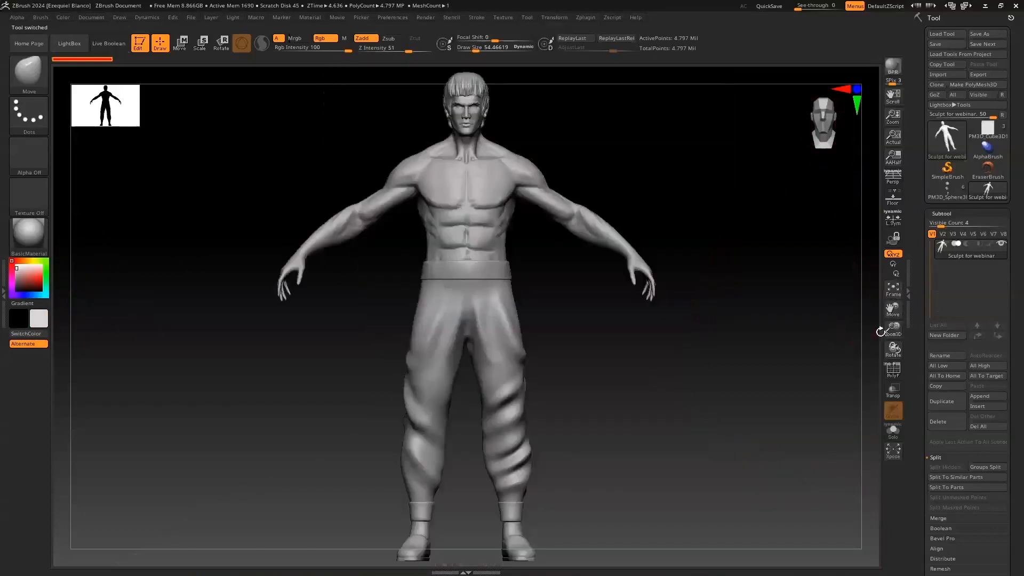
drag(893, 331, 893, 338)
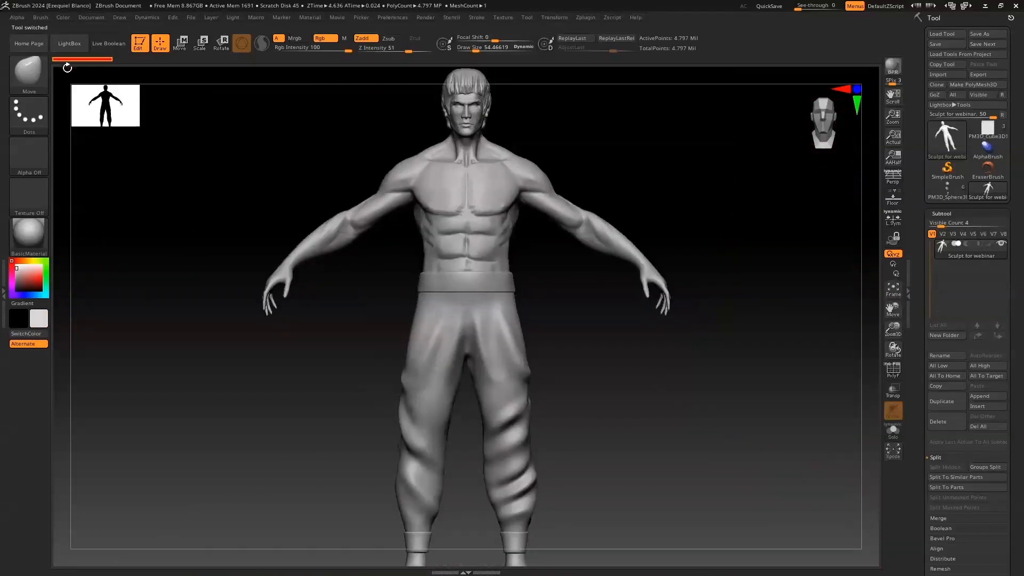
Step: Select the Anchors brush and set it to Inflate mode
key(shift)
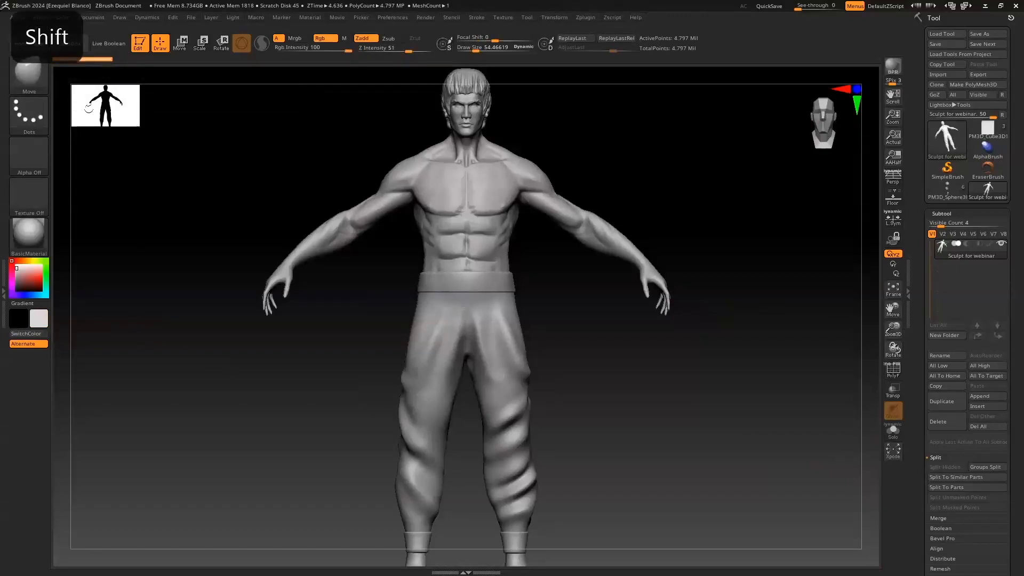
key(ctrl)
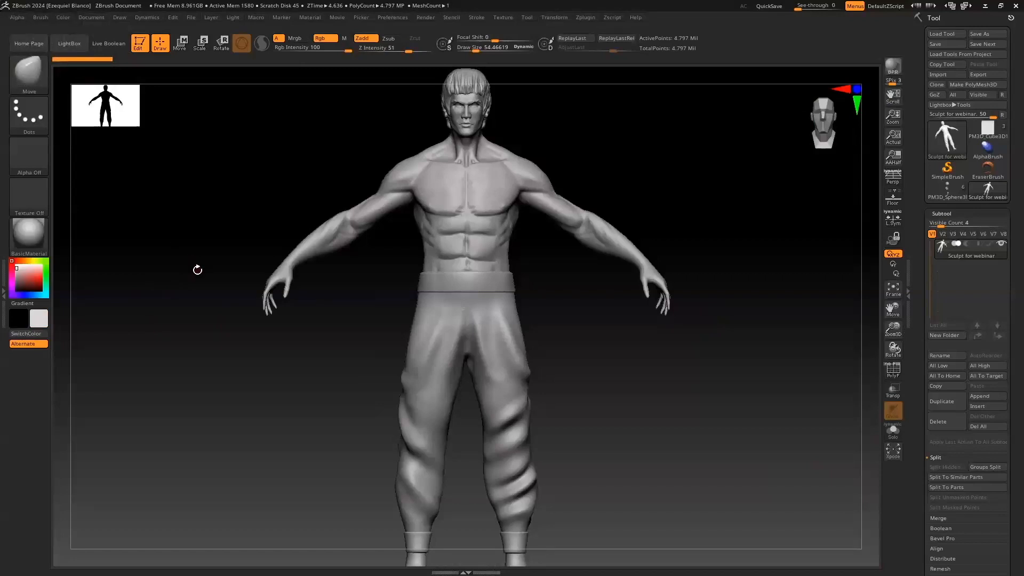
key(b)
key(b)
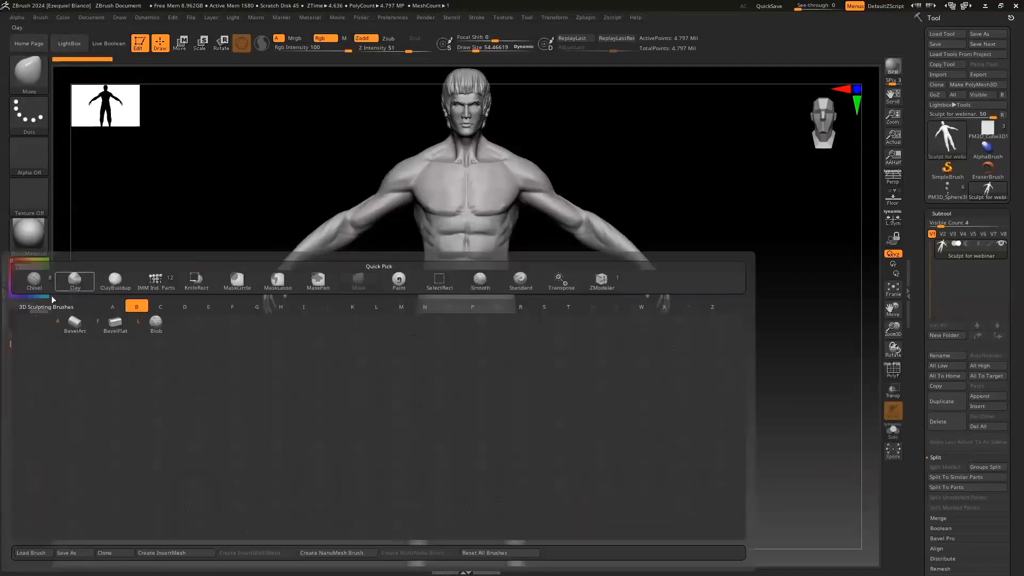
click(33, 325)
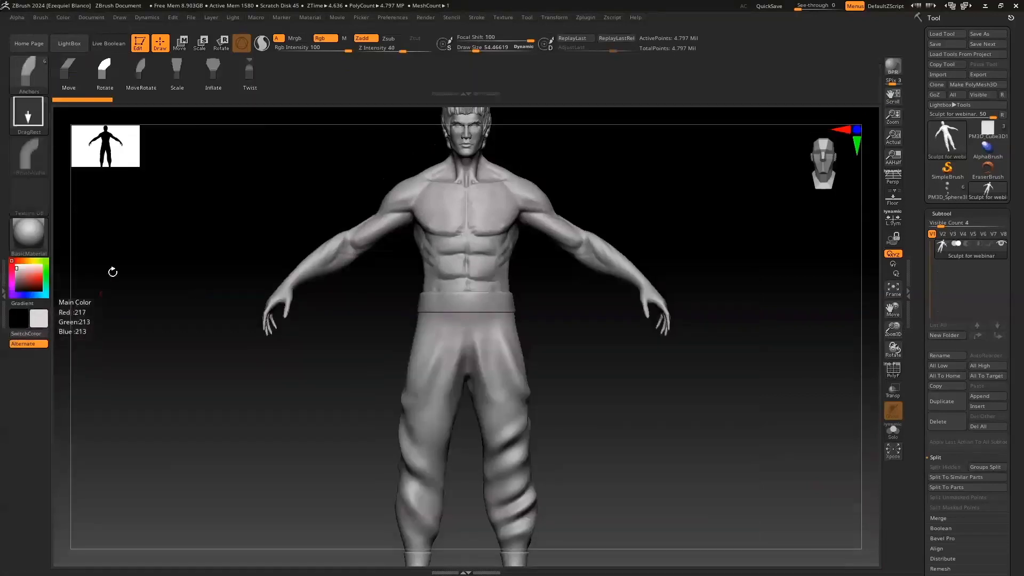
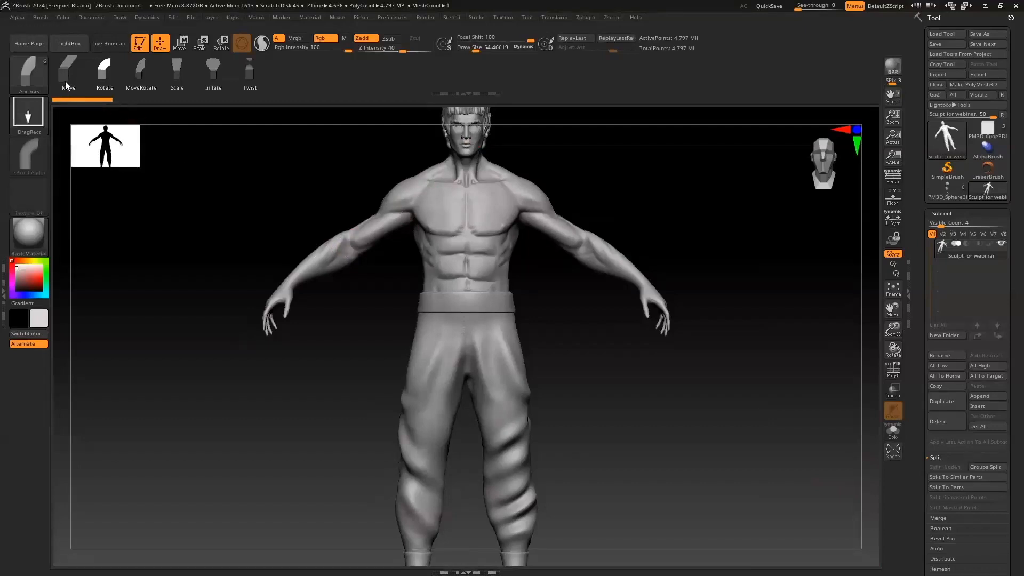
click(211, 80)
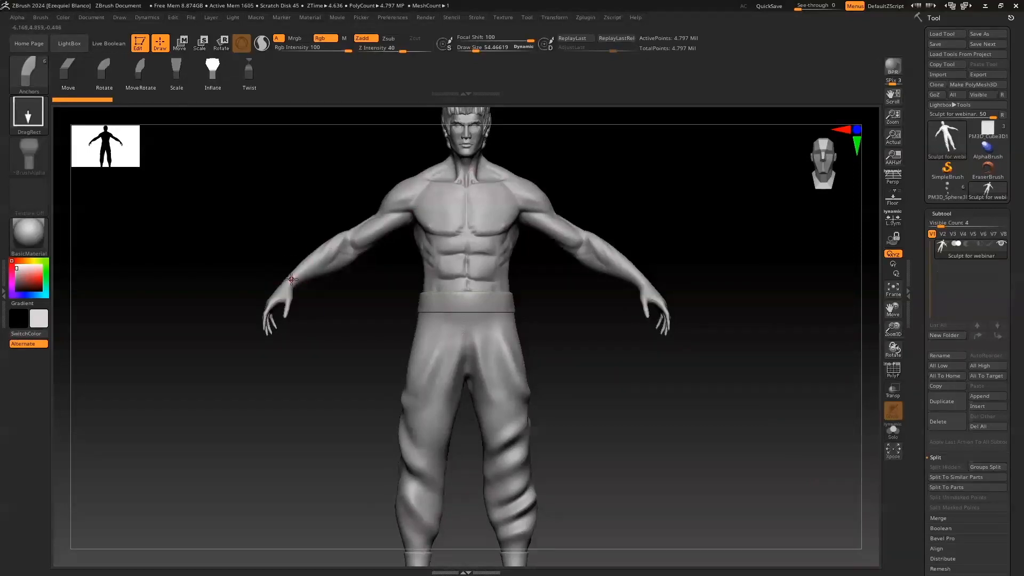
Step: Try inflating the whole figure with the Anchors brush, then undo the inflation
drag(244, 286, 234, 309)
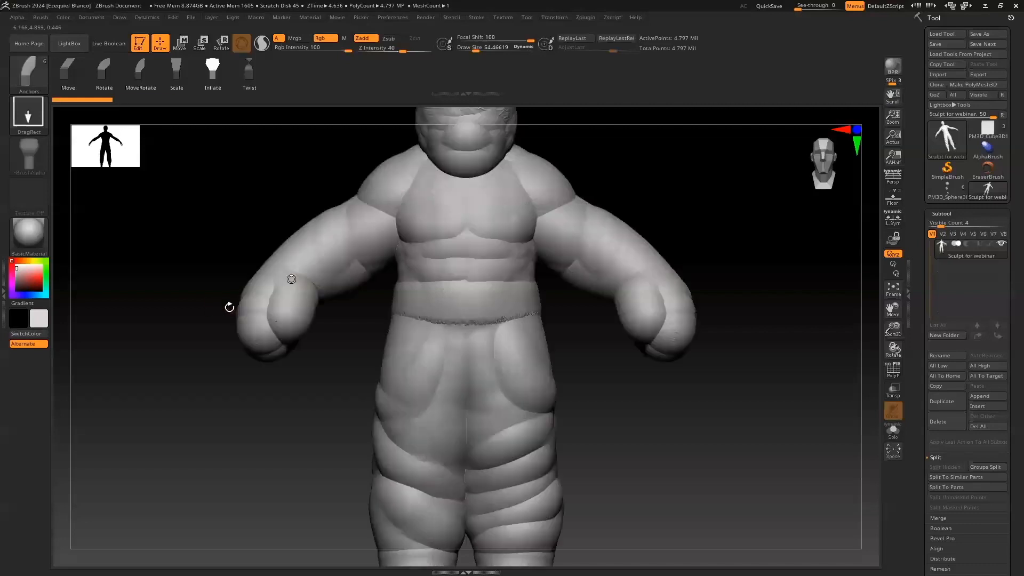
key(ctrl+z)
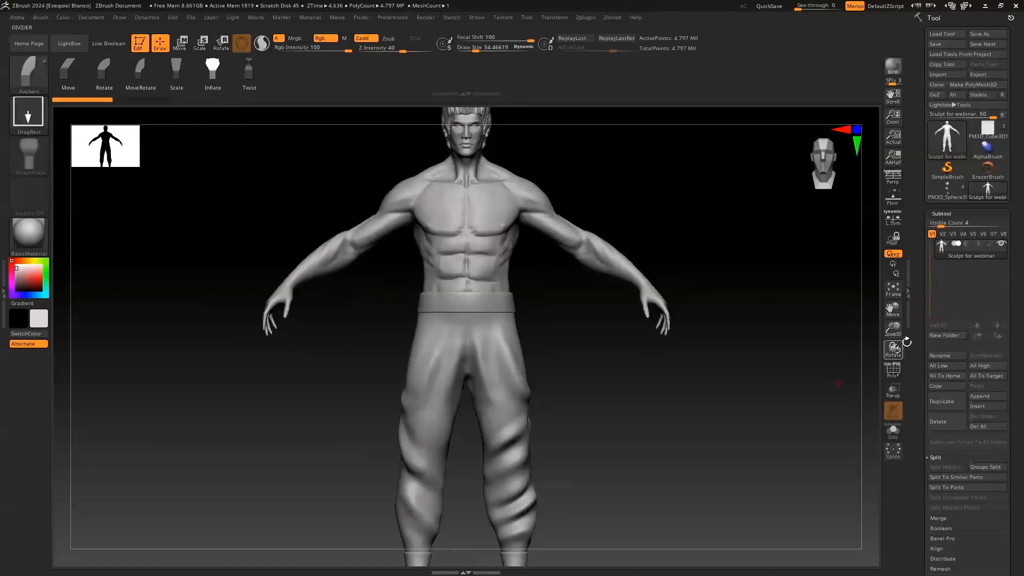
Step: Inflate both arms with the Anchors brush, using anchors on the shoulder and hand
drag(898, 338, 876, 350)
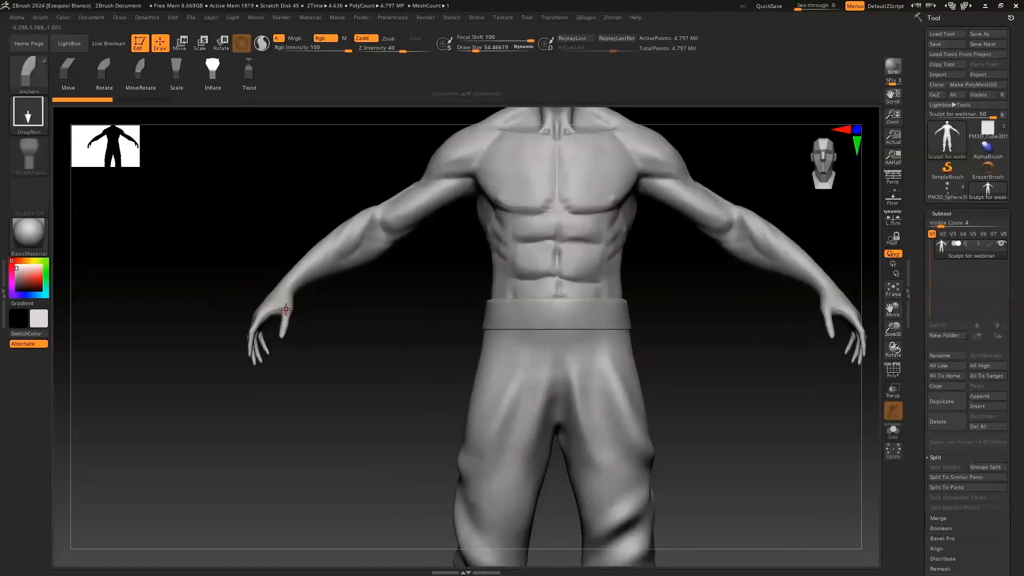
drag(382, 347, 423, 325)
drag(893, 309, 923, 368)
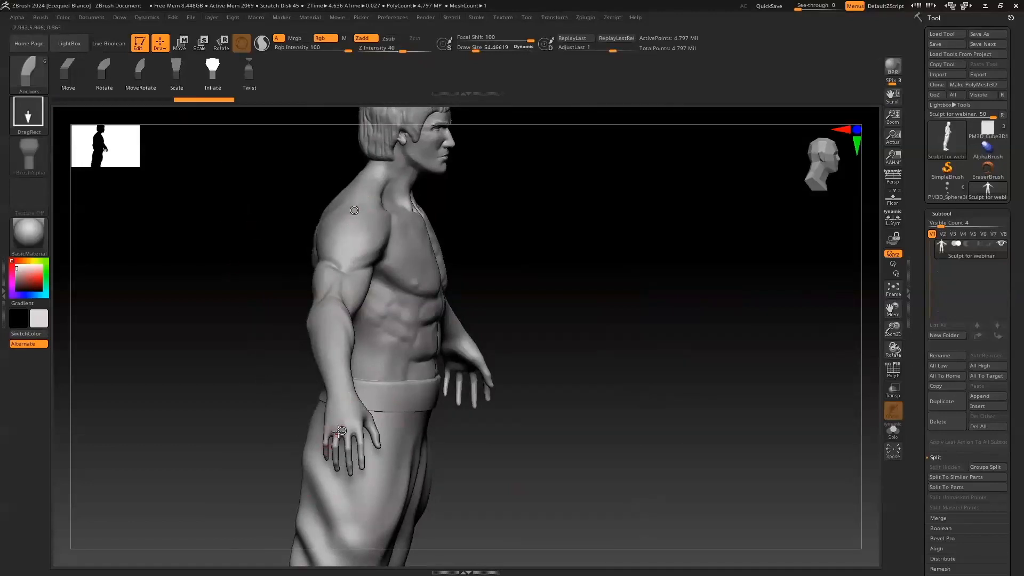
mouse_move(337, 444)
mouse_down()
mouse_move(337, 424)
mouse_move(335, 436)
mouse_up()
mouse_move(276, 340)
mouse_down()
mouse_move(160, 329)
mouse_move(258, 331)
mouse_move(206, 327)
mouse_up()
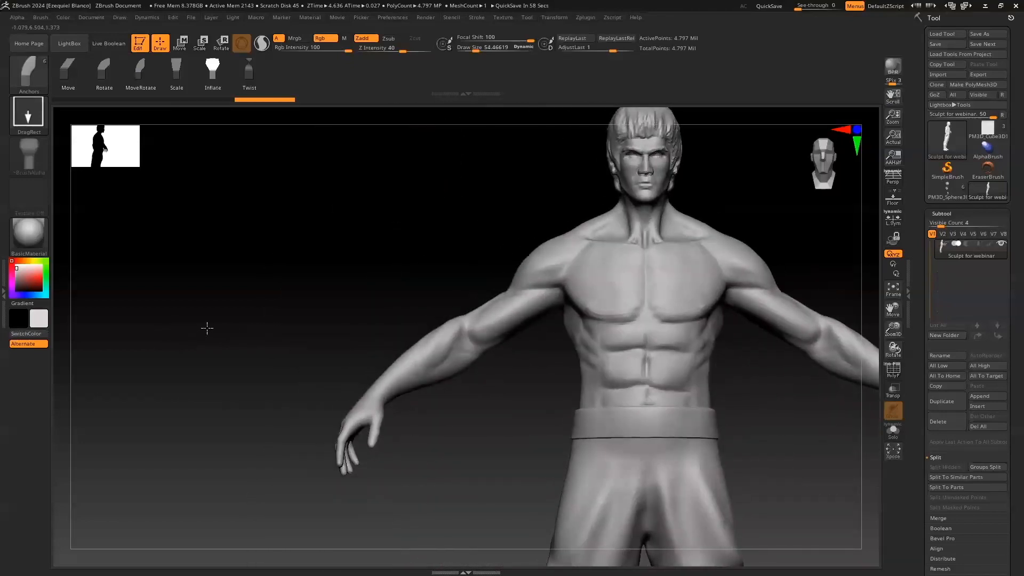
drag(894, 329, 895, 315)
drag(895, 311, 857, 328)
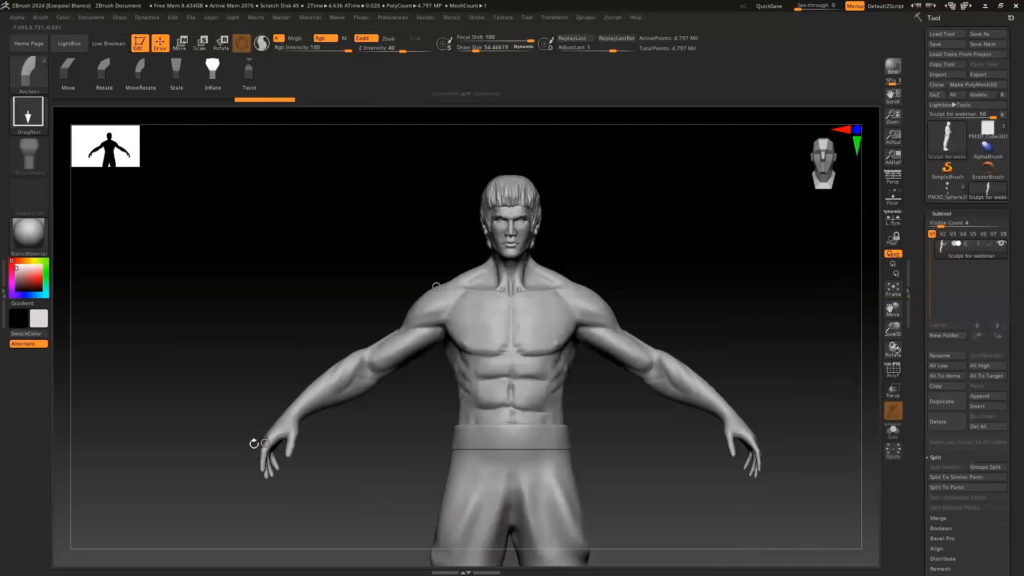
Step: Set the Anchors brush to Scale mode, enlarge the head from anchors on the neck and hair, and scale the body down slightly
click(179, 76)
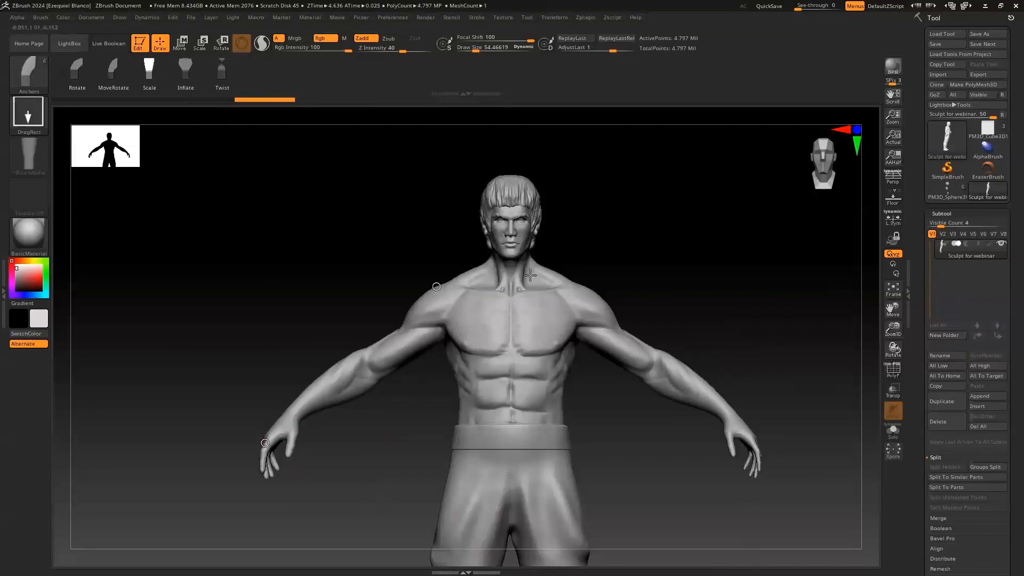
click(509, 198)
mouse_move(508, 185)
mouse_down()
mouse_move(507, 166)
mouse_move(509, 184)
mouse_up()
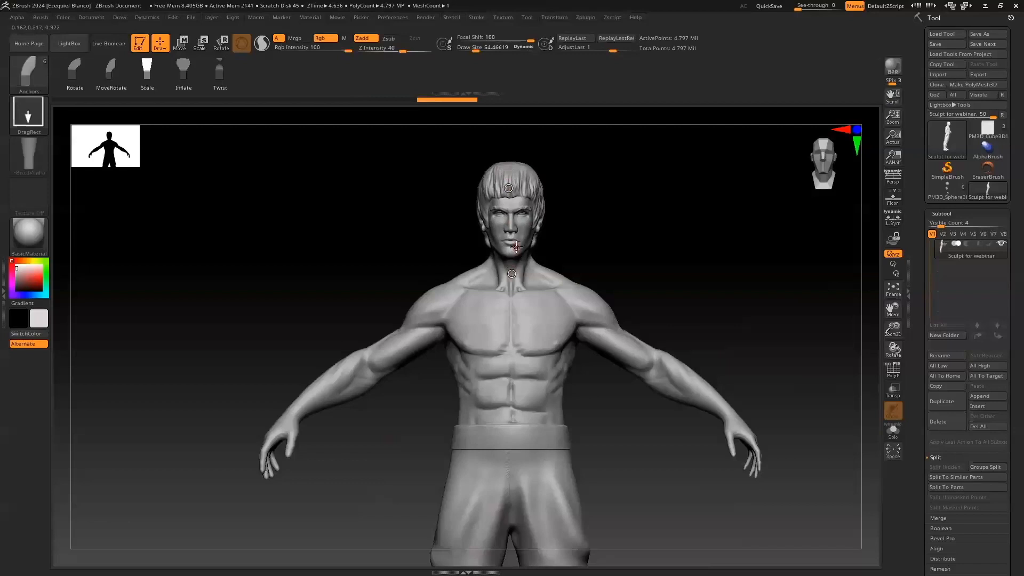
mouse_move(512, 286)
mouse_down()
mouse_move(517, 329)
mouse_move(507, 265)
mouse_up()
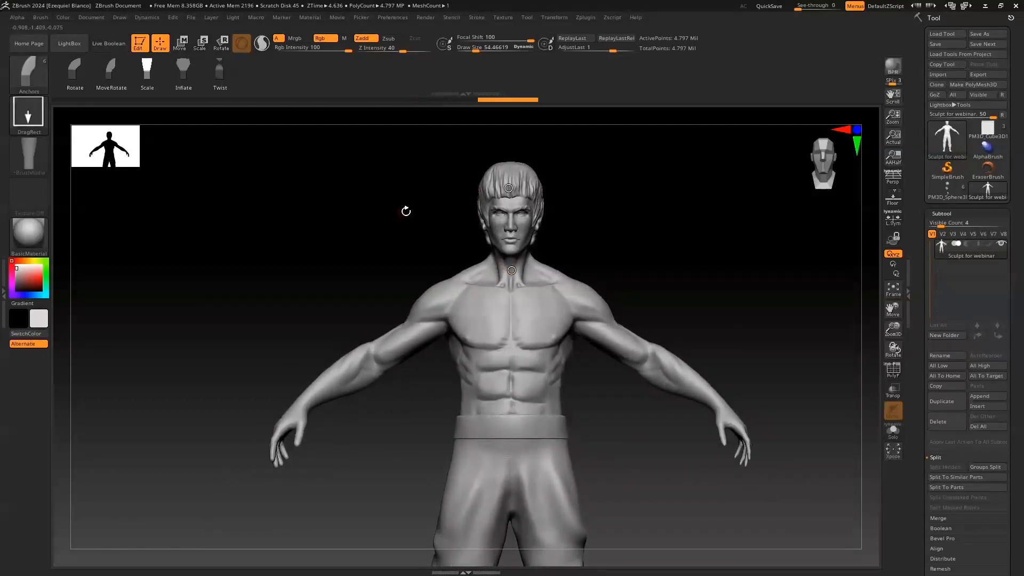
Step: Adjust the head's size in Scale mode, keeping one anchor on the hair and moving the other from the neck to the chin
drag(509, 188, 508, 180)
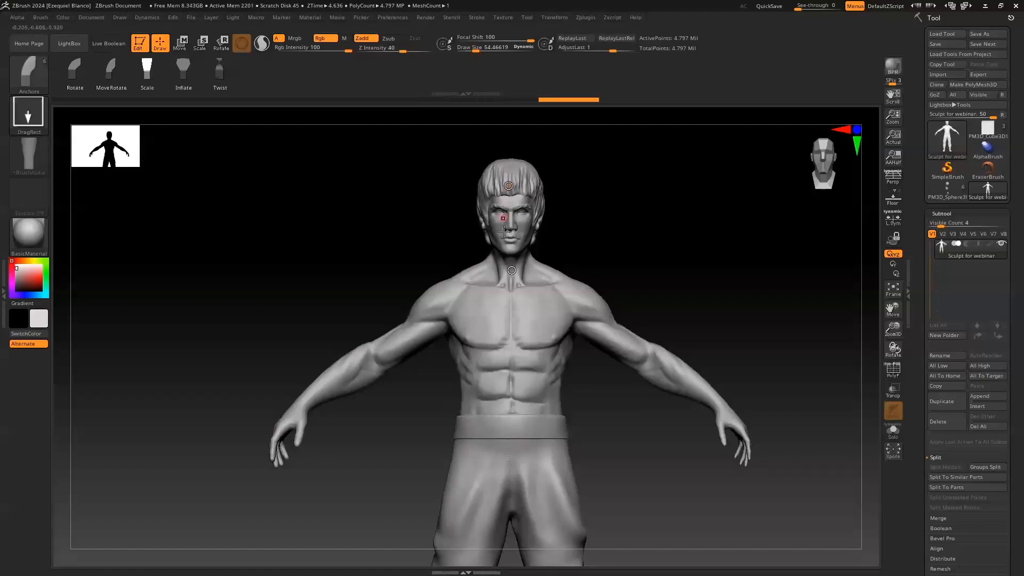
drag(503, 250, 503, 249)
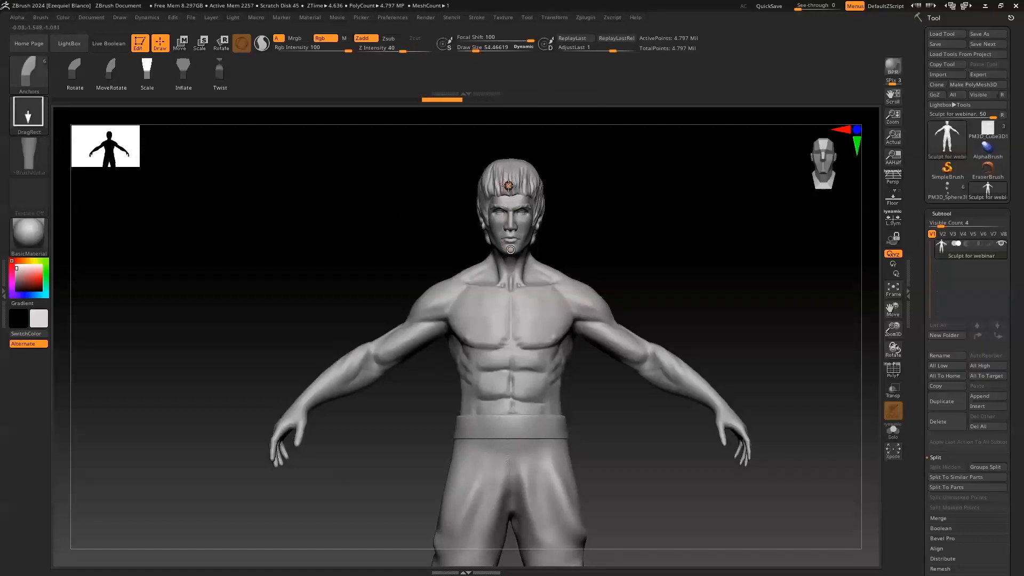
mouse_move(507, 177)
mouse_down()
mouse_move(508, 201)
mouse_move(509, 174)
mouse_up()
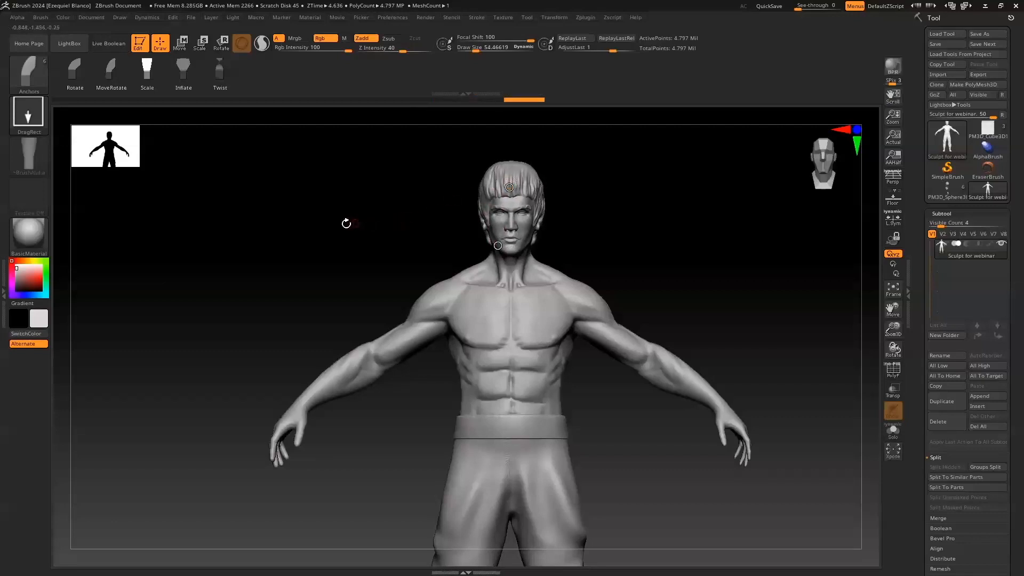
Step: Set the Anchors brush to Twist mode, try twisting the head from anchors on the chin and hair, and undo the twist
click(218, 79)
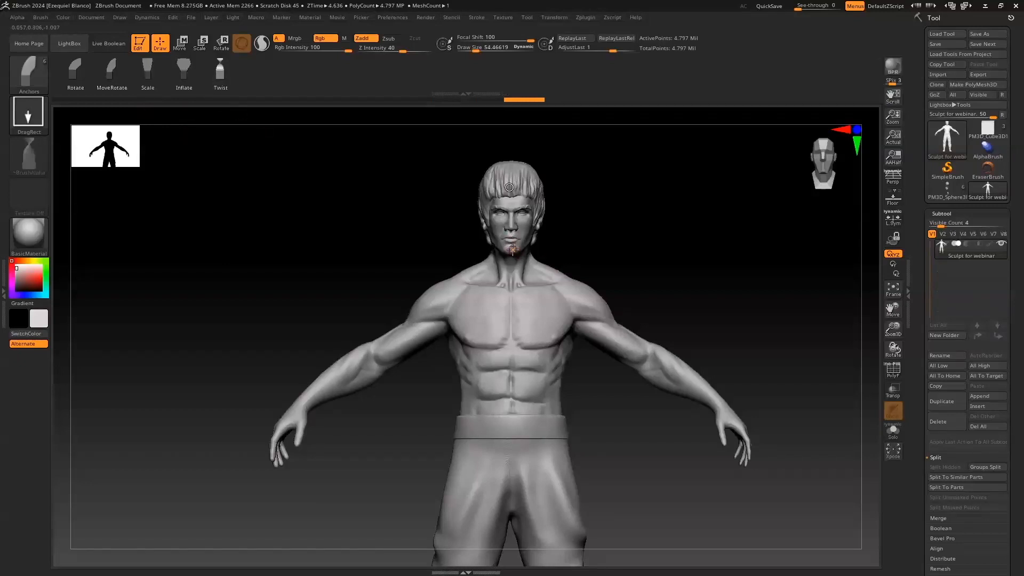
mouse_move(512, 194)
mouse_down()
mouse_move(479, 188)
mouse_move(423, 199)
mouse_move(485, 210)
mouse_move(358, 207)
mouse_up()
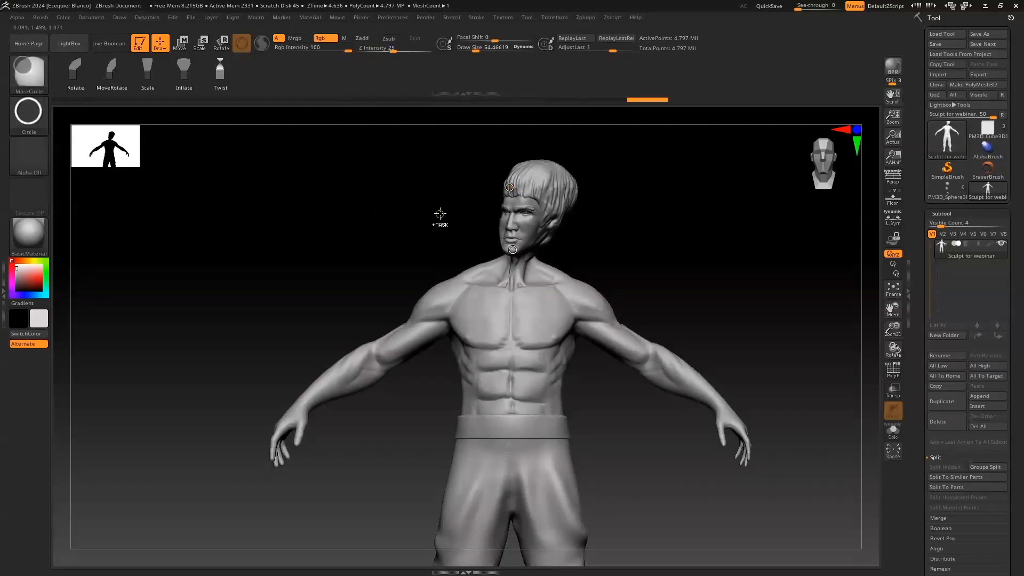
key(ctrl+z)
key(ctrl+z)
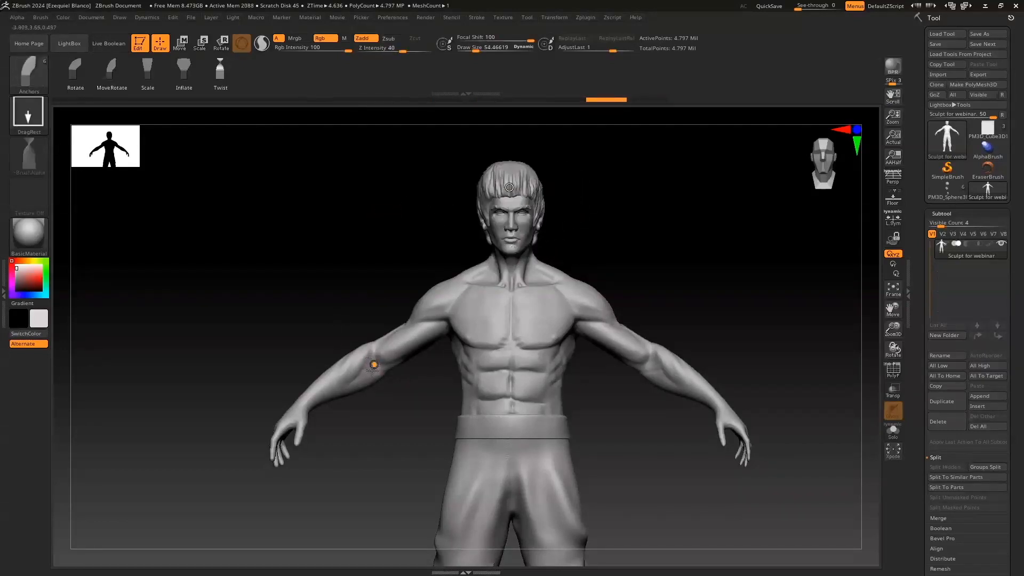
Step: Try twisting one forearm between anchors at the elbow and wrist, then undo the changes
drag(294, 420, 303, 405)
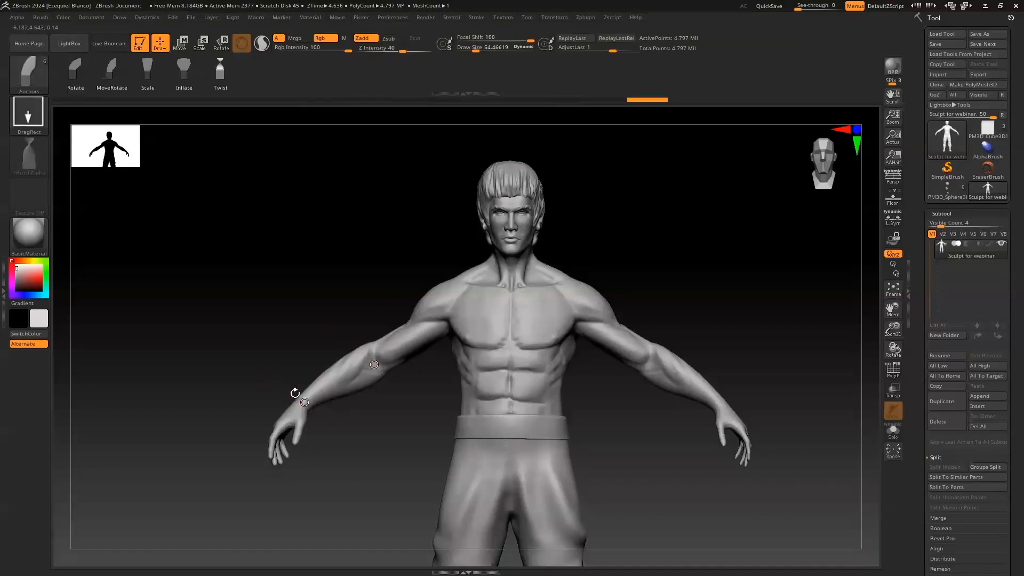
mouse_move(215, 358)
mouse_down()
mouse_move(277, 354)
mouse_move(225, 366)
mouse_up()
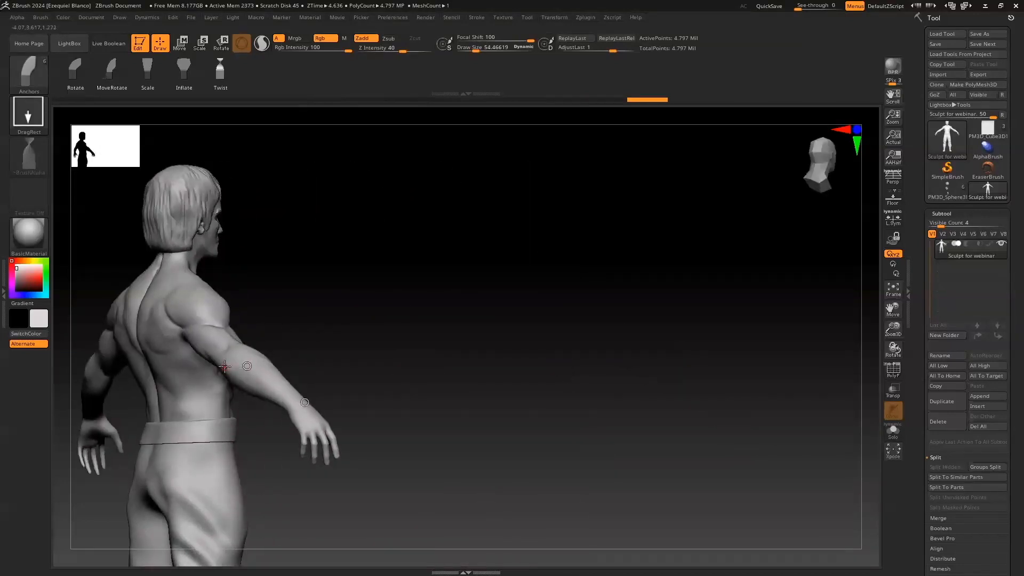
mouse_move(314, 351)
mouse_down()
mouse_move(410, 389)
mouse_move(430, 361)
mouse_move(411, 281)
mouse_up()
key(ctrl)
key(ctrl+z)
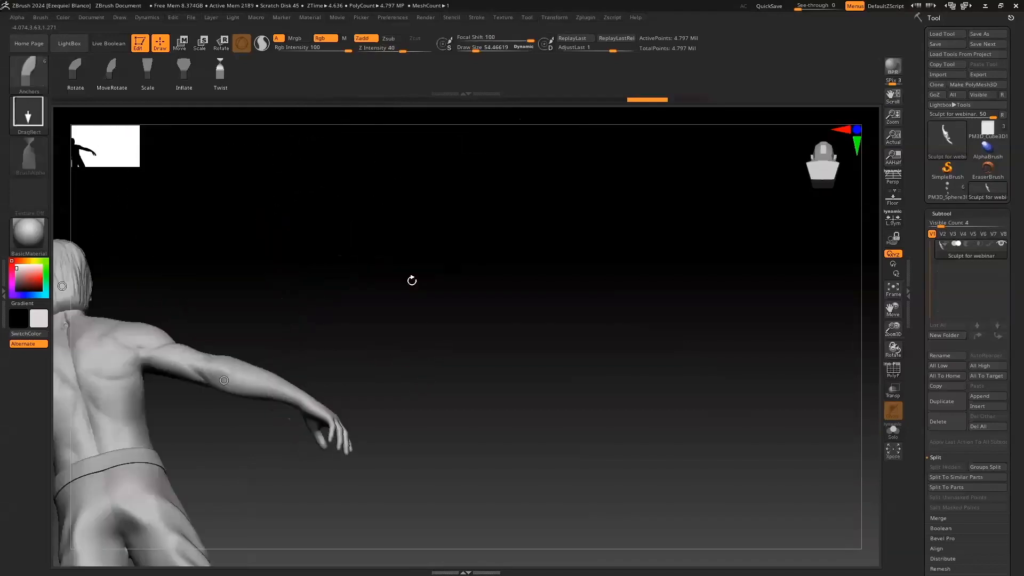
Step: Return to the front view and lower the figure's geometry to subdivision level 1
drag(615, 253, 533, 291)
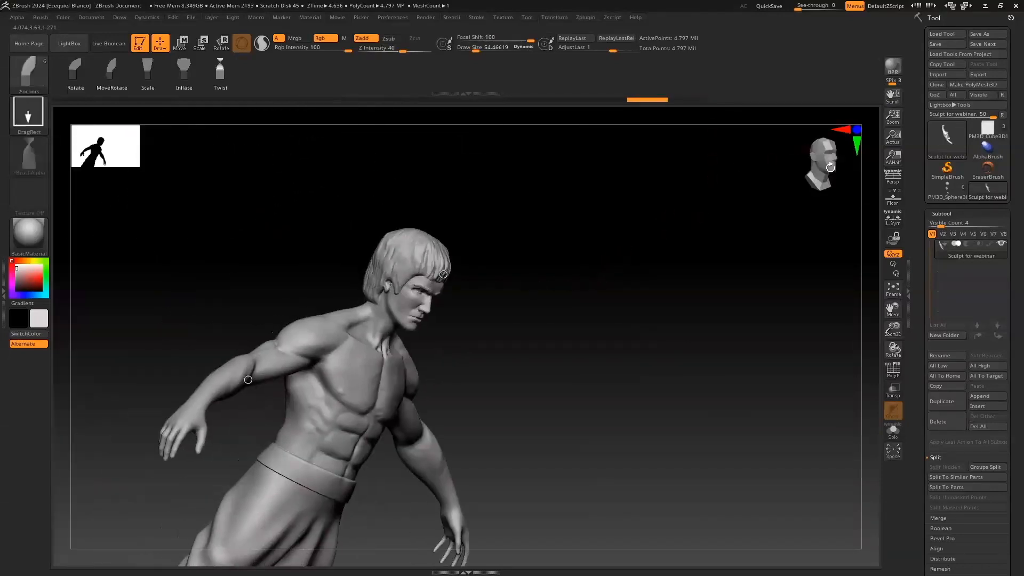
click(817, 171)
click(805, 182)
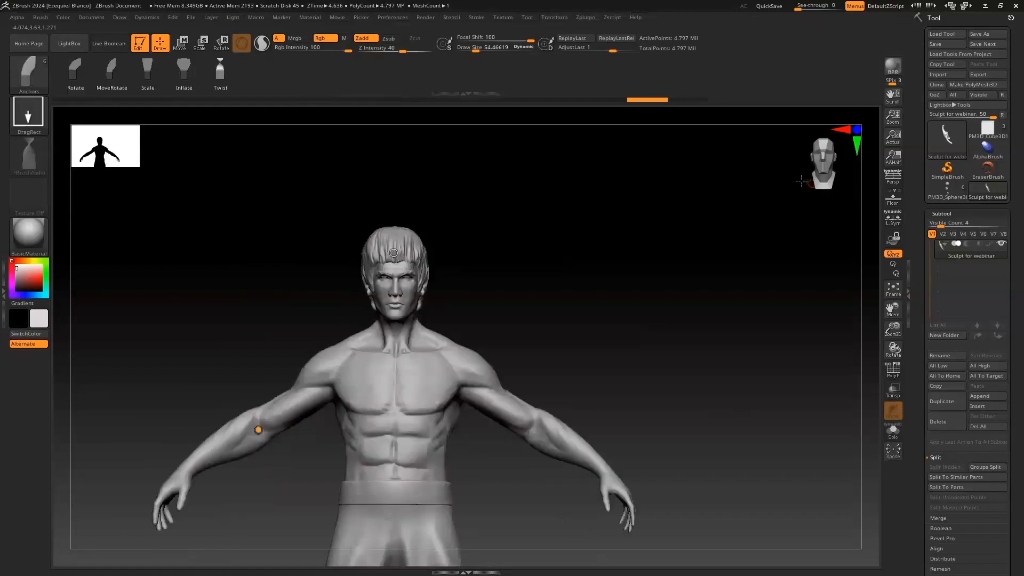
click(935, 214)
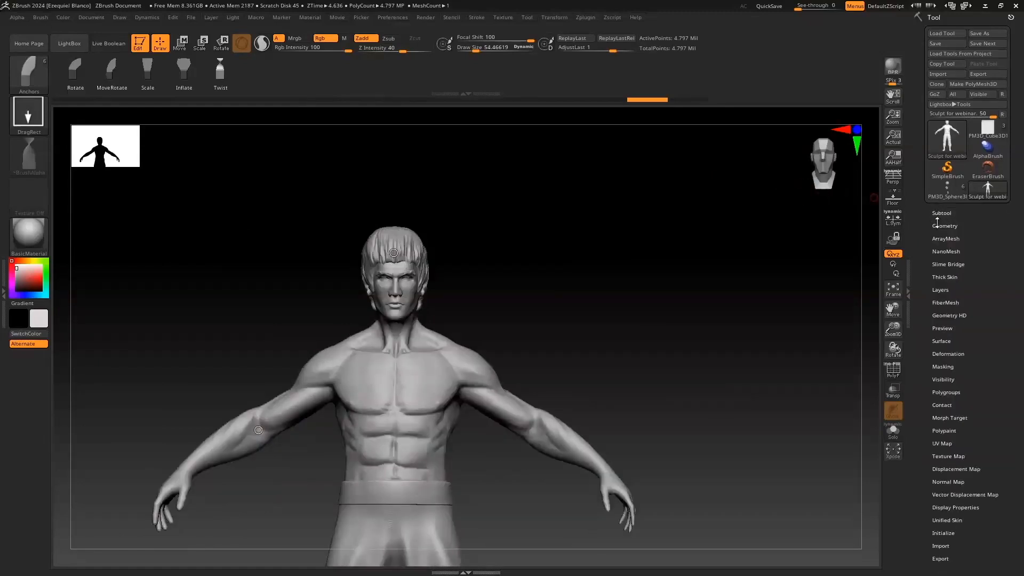
click(938, 225)
drag(961, 246, 924, 243)
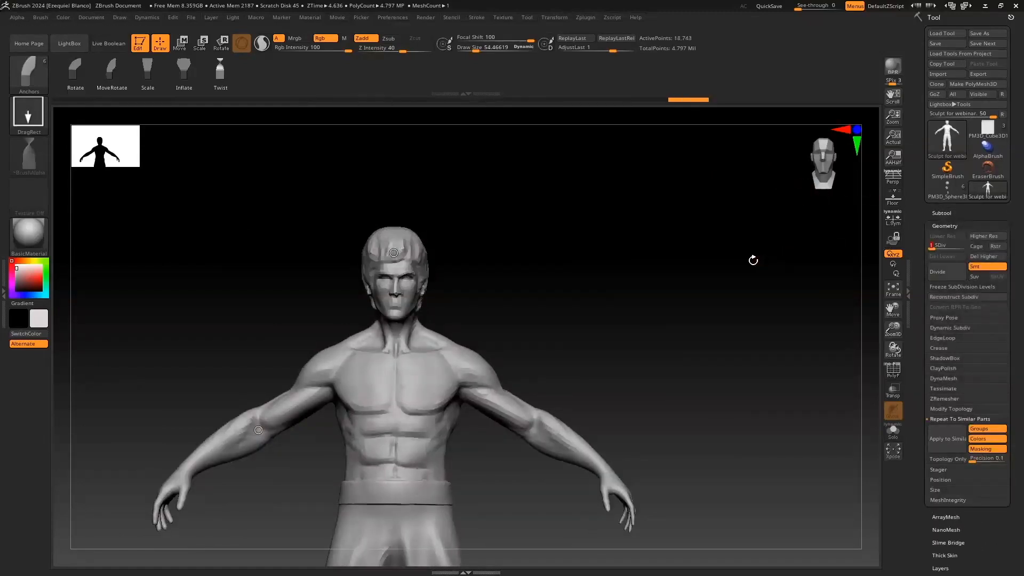
Step: Twist the forearm between anchors at the elbow and wrist, undoing a first strong twist and applying a subtler one
drag(893, 310, 915, 275)
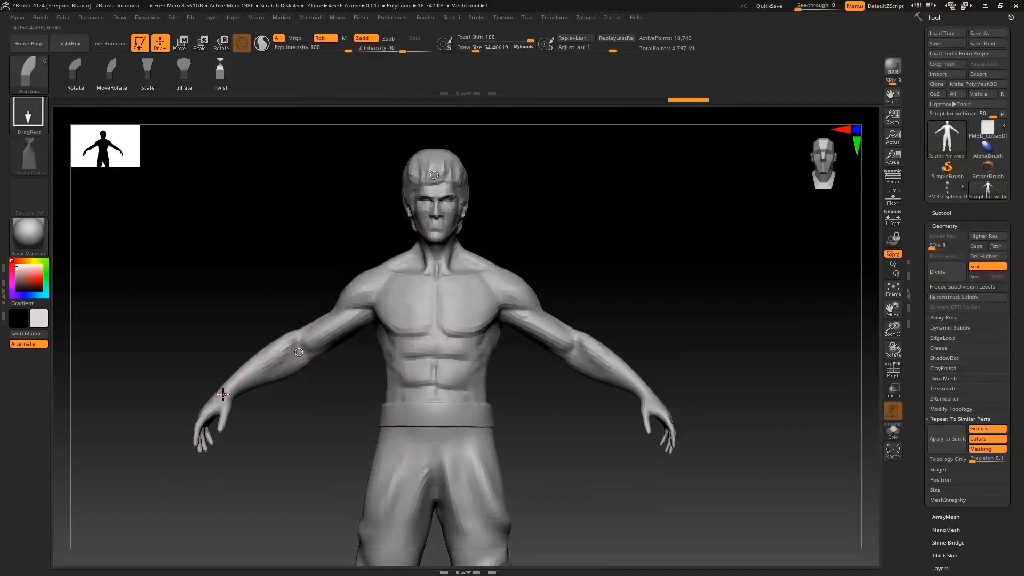
drag(204, 394, 290, 357)
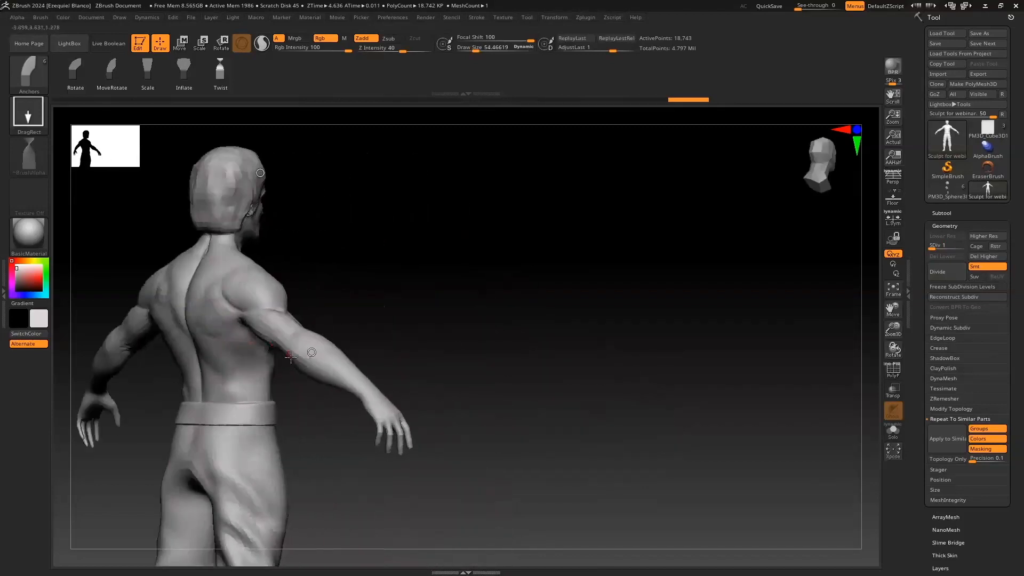
drag(419, 354, 213, 395)
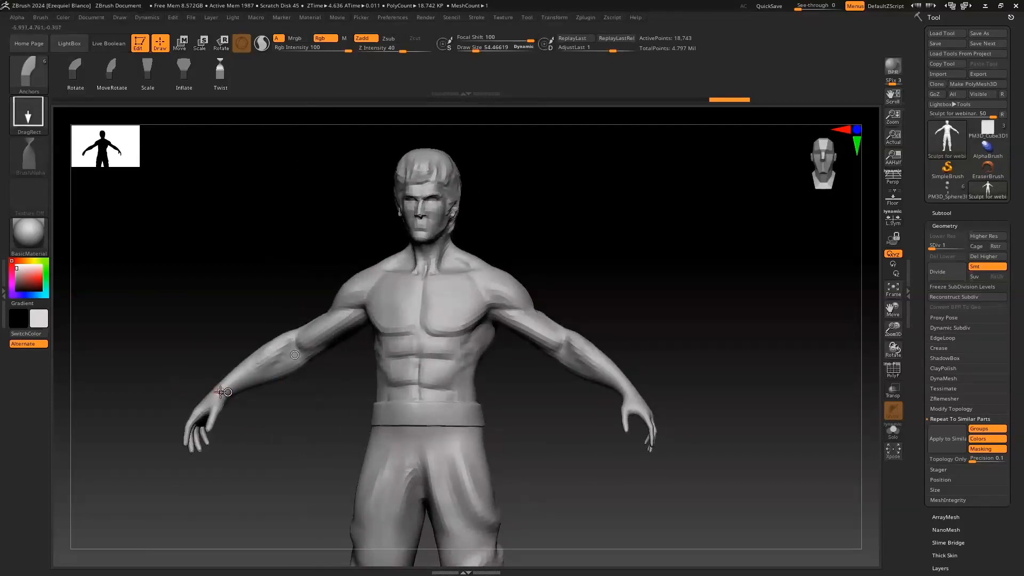
mouse_move(219, 377)
mouse_down()
mouse_move(213, 401)
mouse_move(222, 357)
mouse_move(294, 456)
mouse_move(276, 407)
mouse_move(297, 425)
mouse_up()
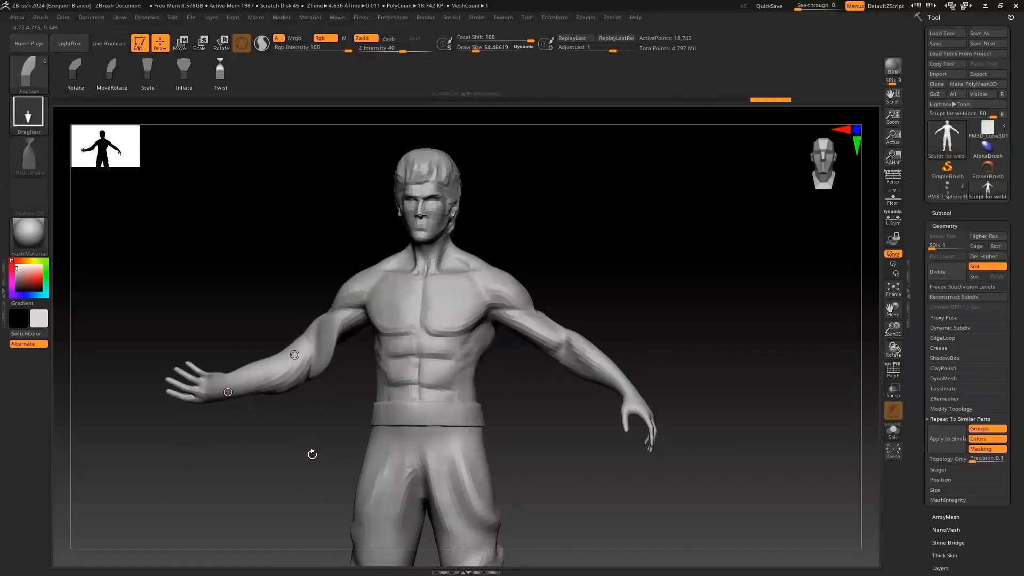
key(ctrl+z)
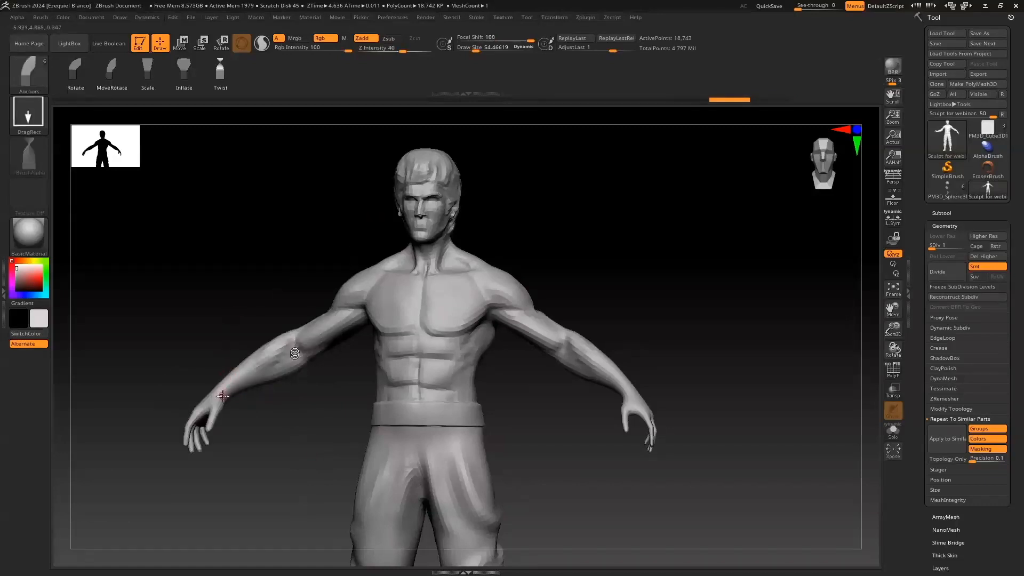
drag(223, 392, 175, 320)
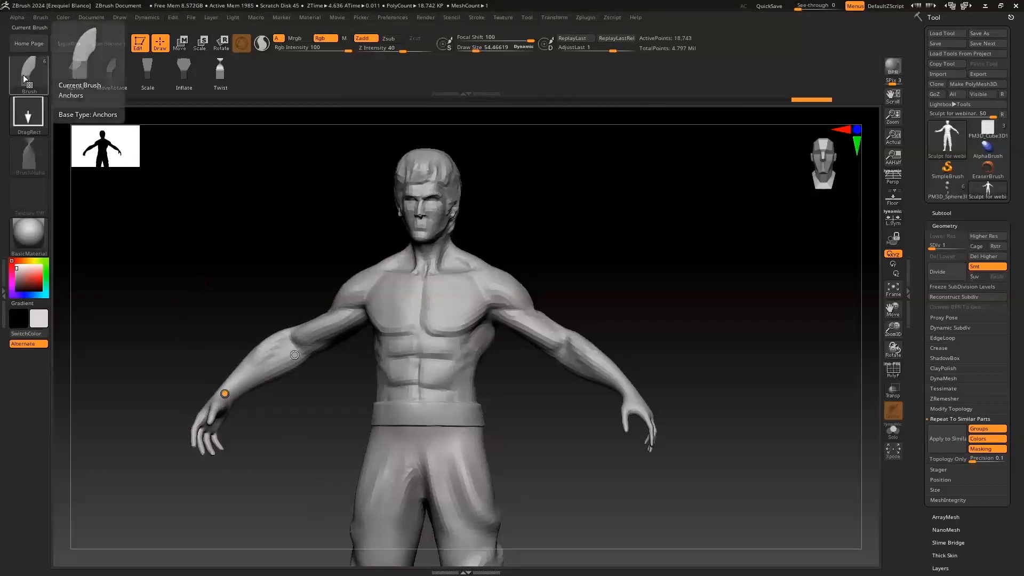
Step: Try twisting the hand with anchors on the wrist and fingers, then undo the attempts
mouse_move(221, 386)
mouse_down()
mouse_move(258, 462)
mouse_move(240, 431)
mouse_move(216, 431)
mouse_move(250, 451)
mouse_move(189, 410)
mouse_up()
click(215, 430)
key(ctrl+z)
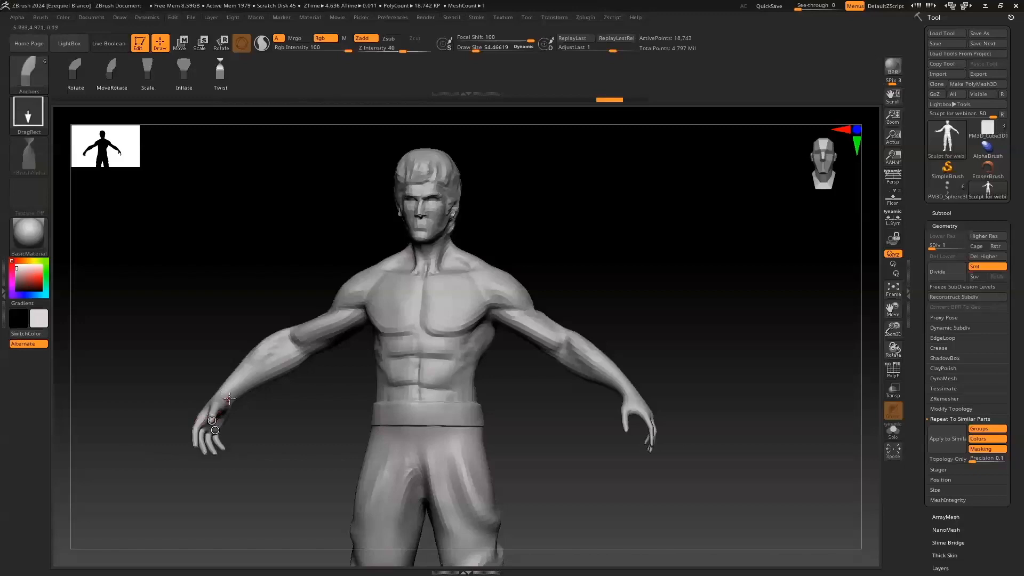
key(ctrl+z)
mouse_move(212, 420)
mouse_down()
mouse_move(236, 433)
mouse_move(223, 420)
mouse_up()
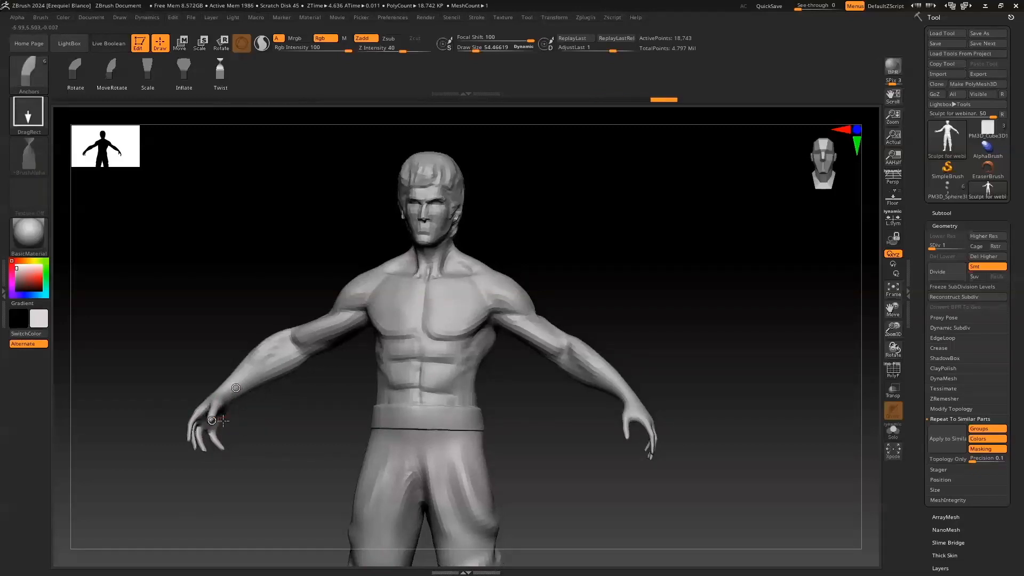
key(ctrl+z)
key(ctrl+z)
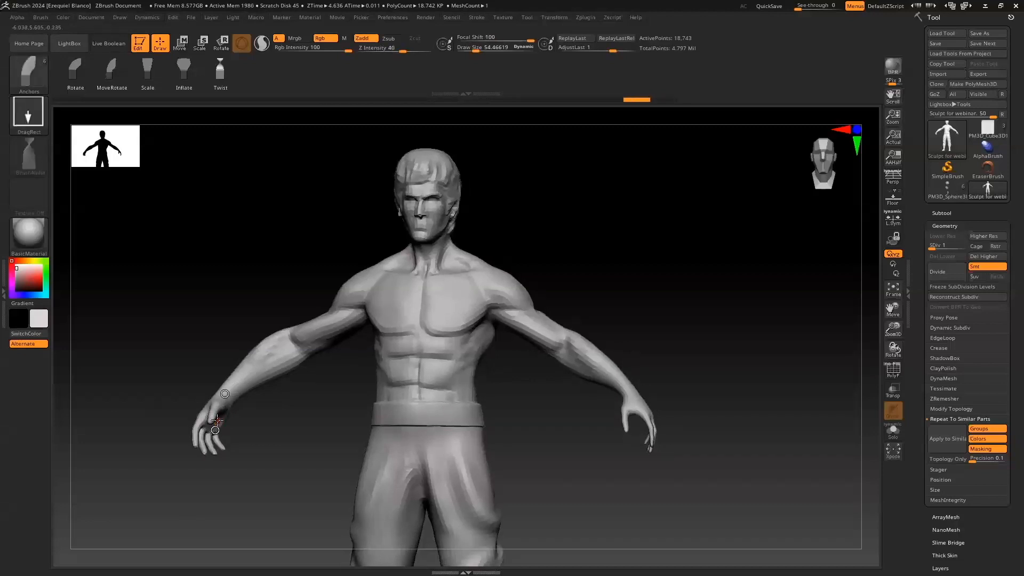
Step: Twist the fingers in a close side view of the hand, using anchors on the wrist and a fingertip
drag(128, 328, 216, 355)
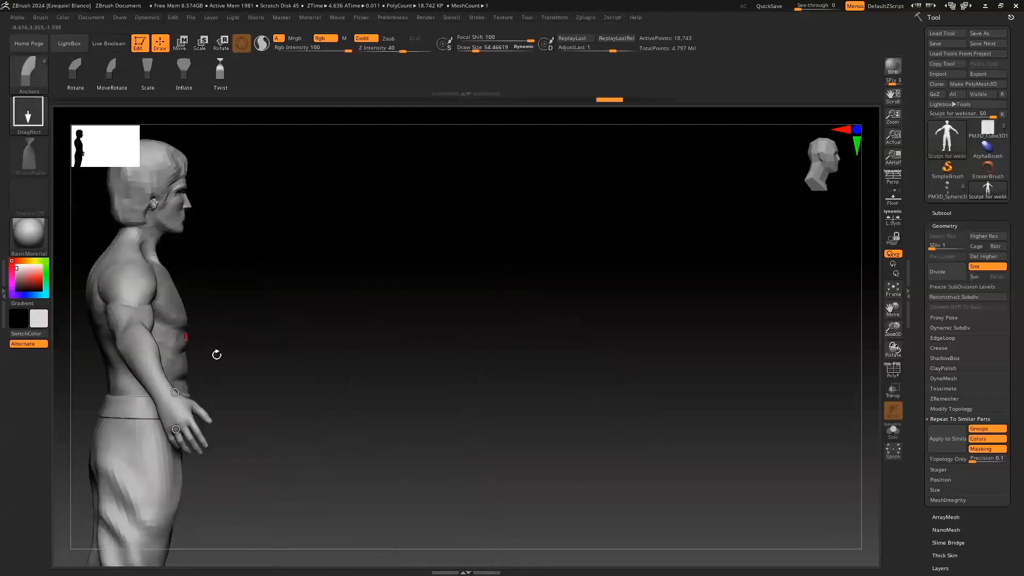
key(alt)
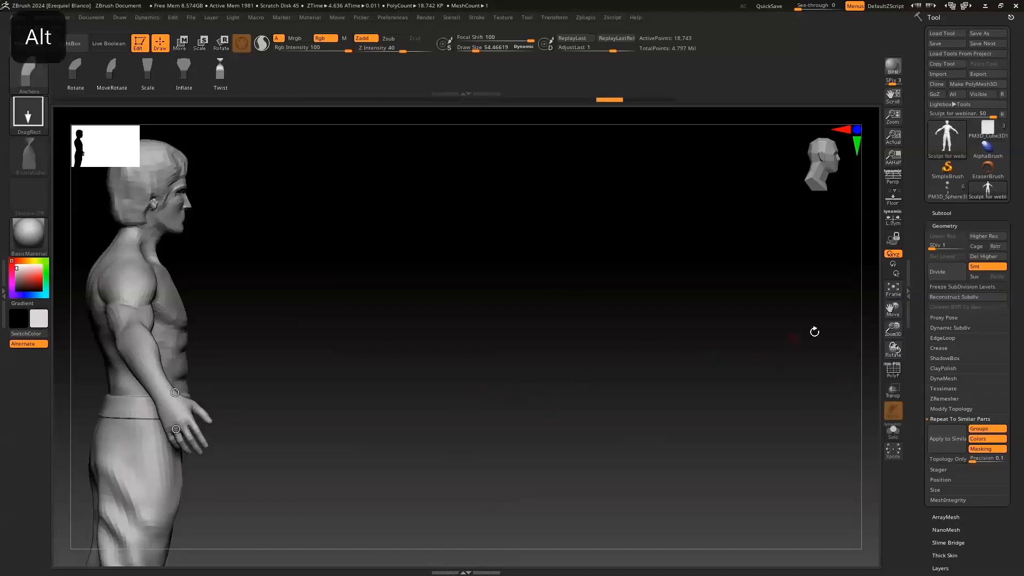
click(899, 295)
alt+drag(675, 354, 687, 433)
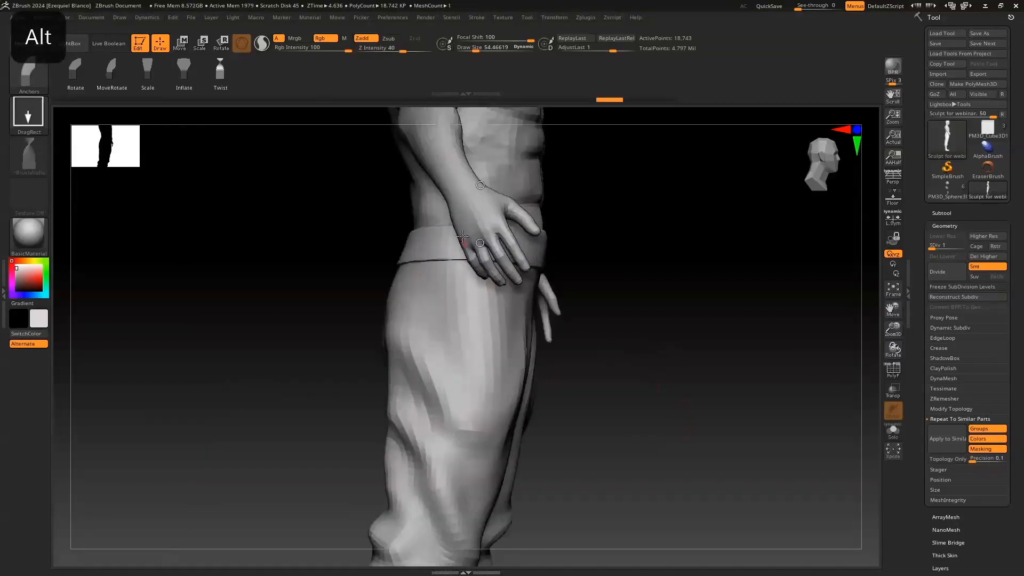
click(463, 192)
click(519, 280)
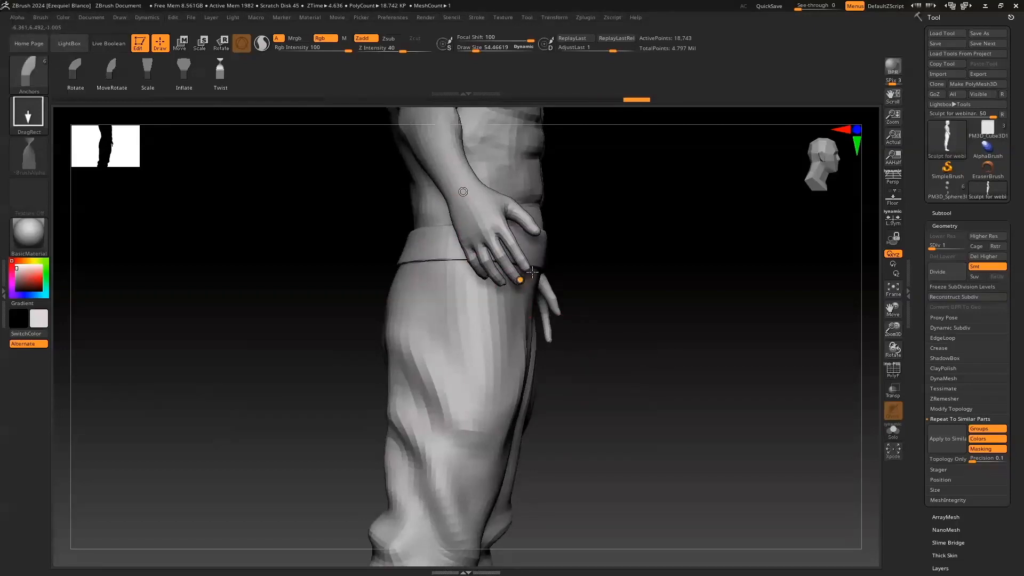
drag(516, 283, 581, 257)
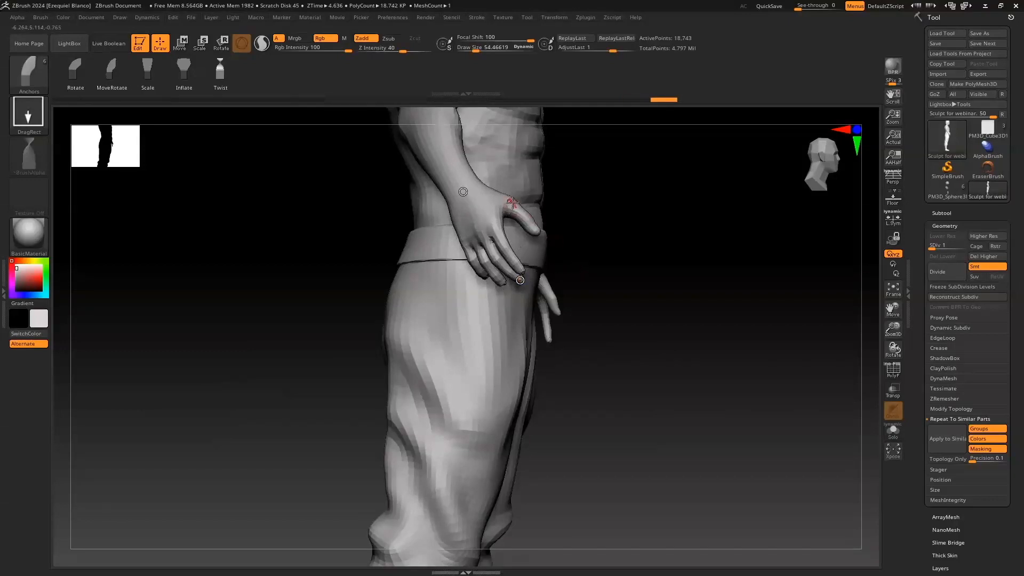
Step: Place anchors on the thumb's tip and base and twist the thumb slightly
mouse_move(534, 226)
mouse_down()
mouse_move(549, 237)
mouse_move(530, 227)
mouse_move(549, 217)
mouse_move(540, 225)
mouse_up()
click(453, 188)
drag(590, 308, 525, 246)
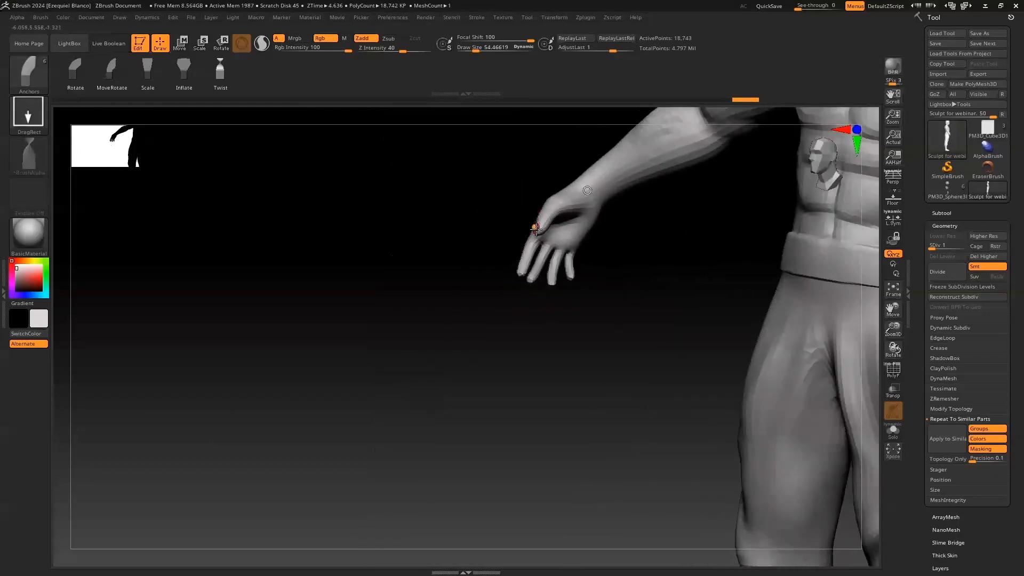
click(553, 198)
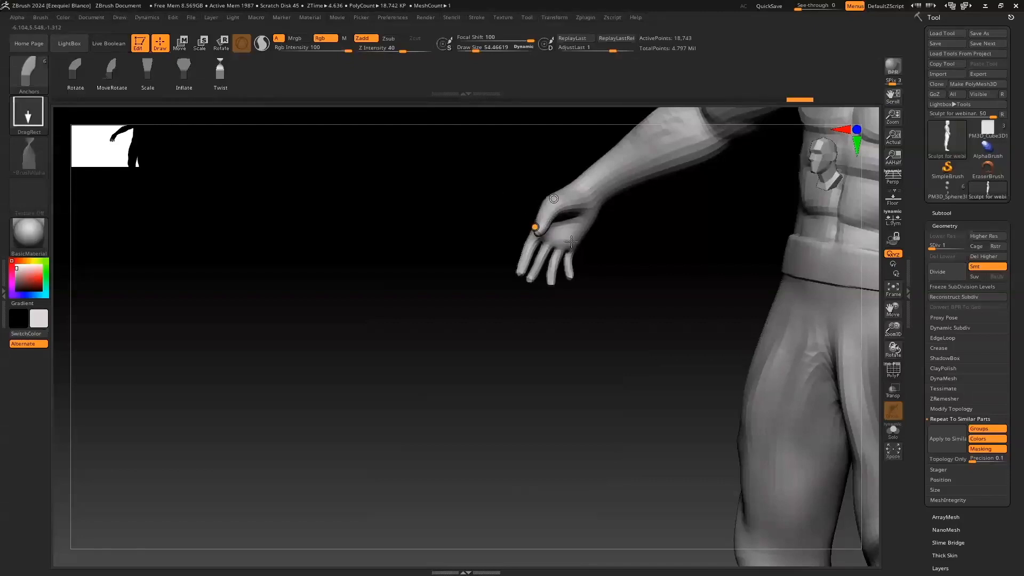
drag(535, 228, 552, 251)
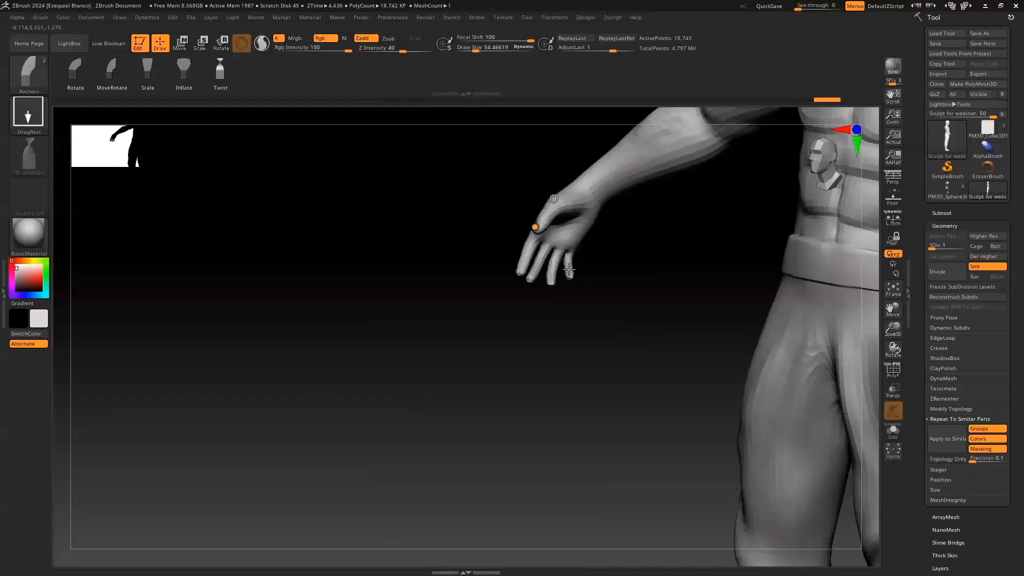
Step: Set the Anchors brush to MoveRotate mode and bend the thumb inward using anchors at its base and tip
drag(379, 192, 722, 256)
drag(407, 345, 493, 335)
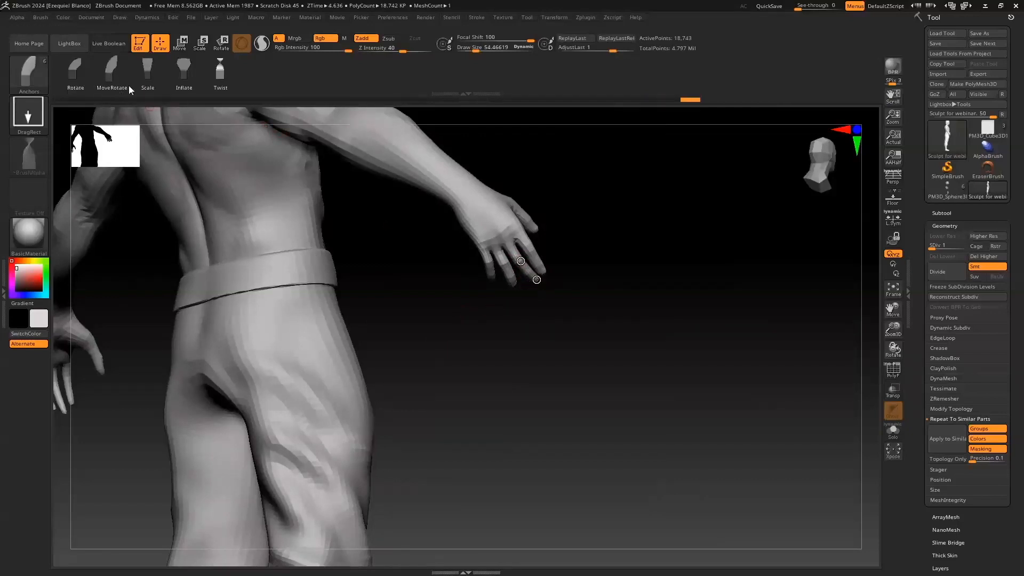
click(112, 70)
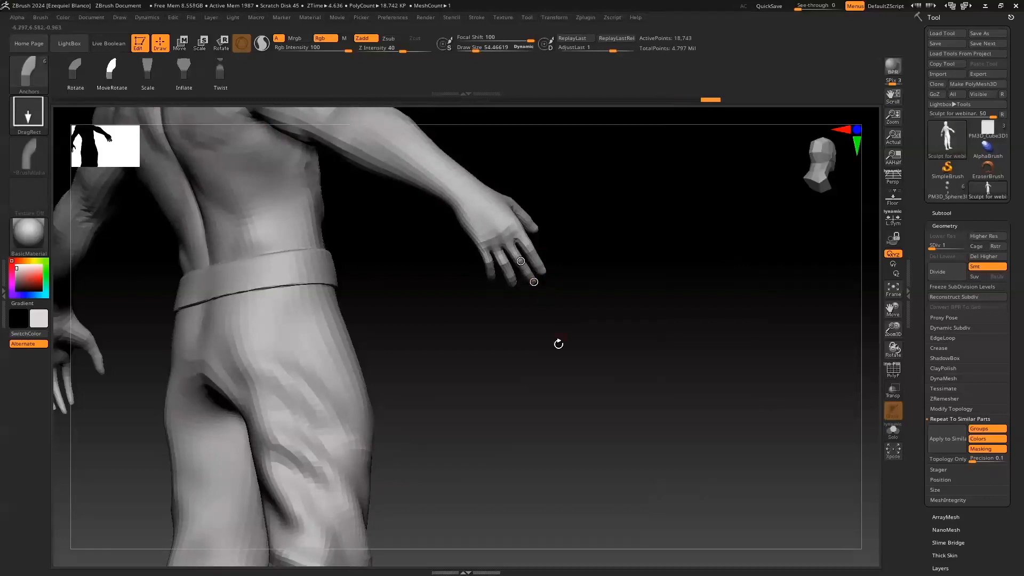
drag(560, 343, 503, 347)
click(547, 202)
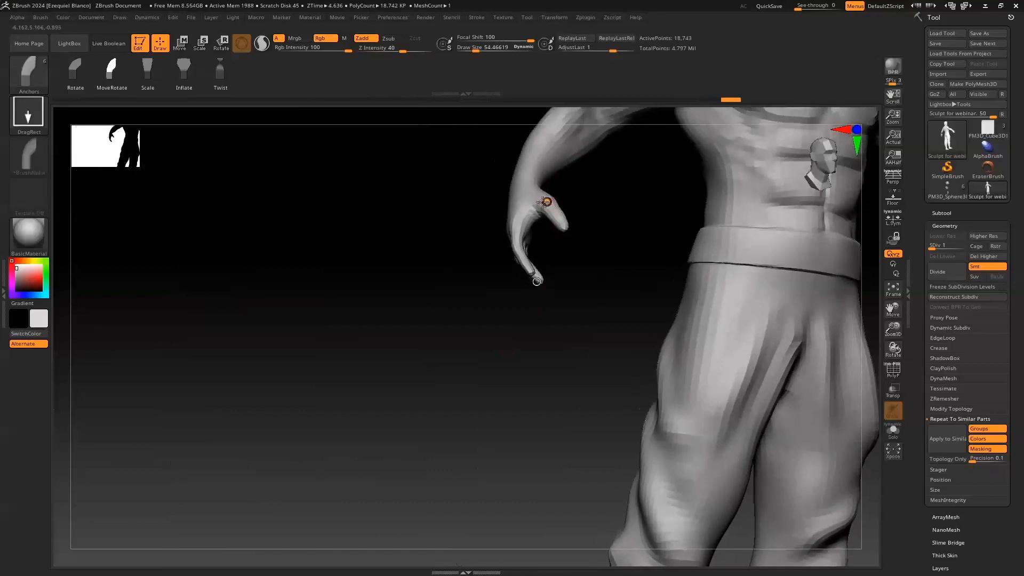
drag(562, 224, 518, 240)
drag(458, 281, 470, 285)
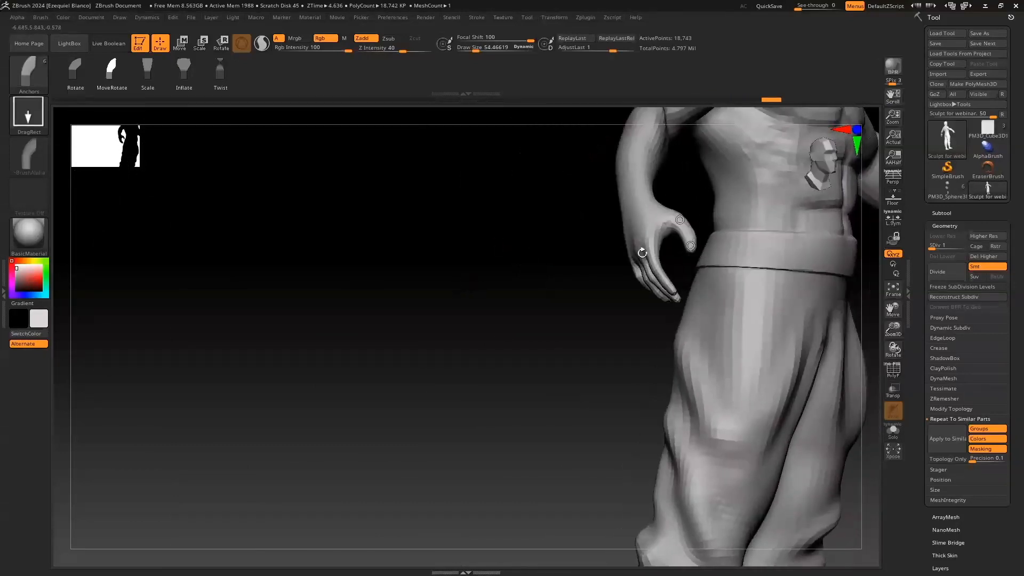
click(689, 230)
mouse_move(688, 247)
mouse_down()
mouse_move(646, 222)
mouse_move(670, 217)
mouse_up()
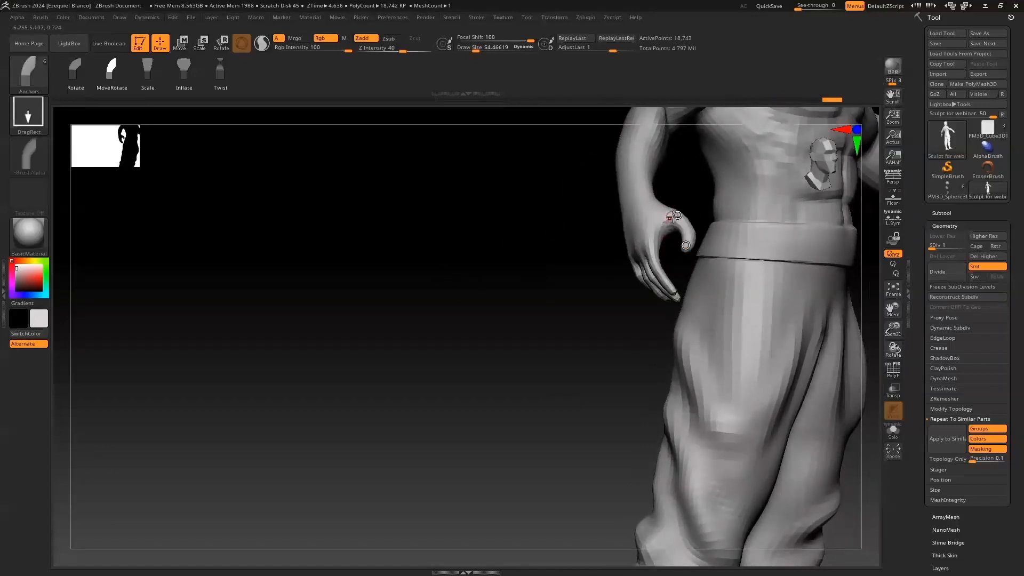
Step: Adjust the anchor at the base of the thumb, then undo the change
click(673, 216)
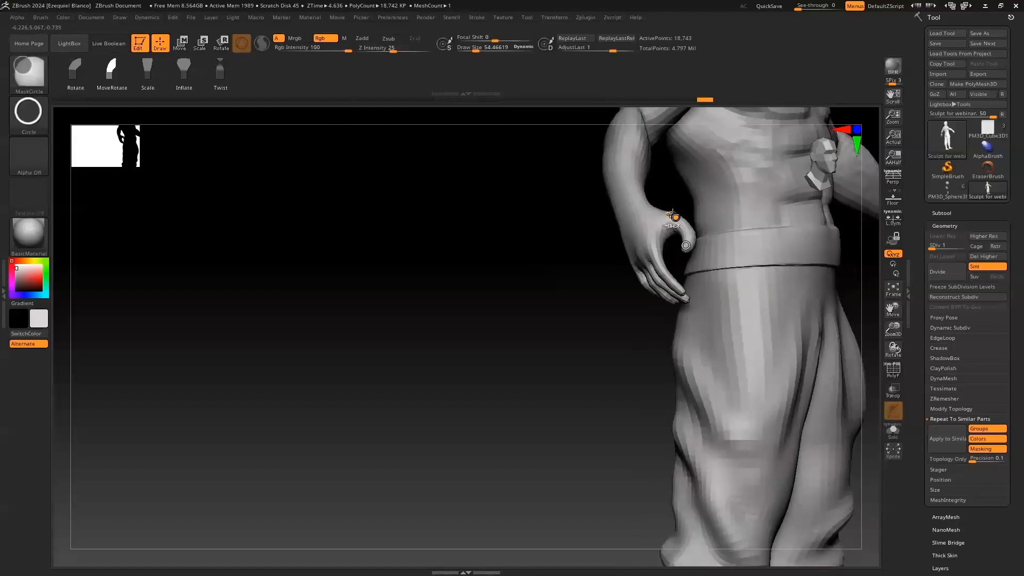
key(ctrl+z)
drag(893, 311, 819, 319)
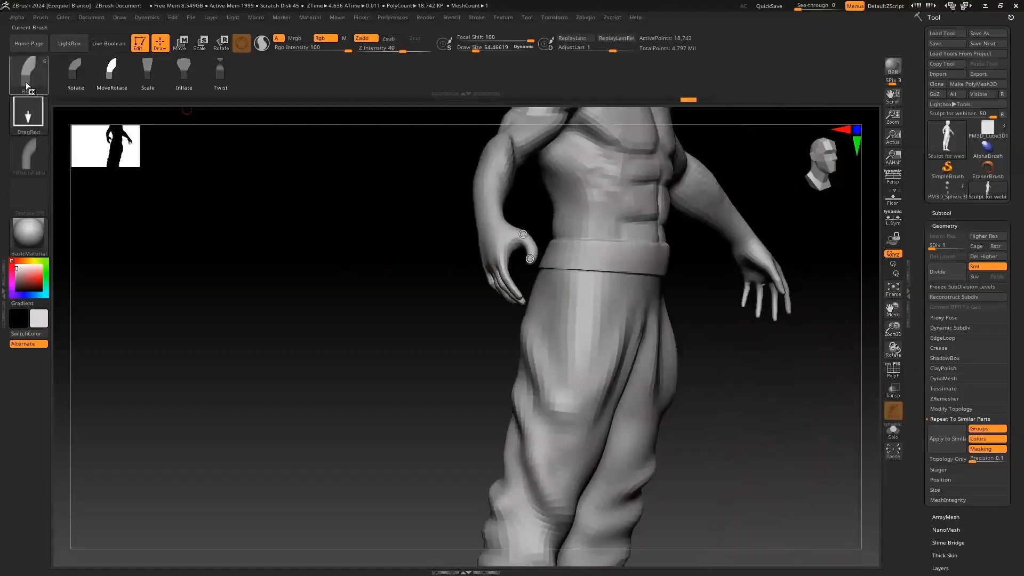
Step: Switch to the Move brush, set its draw size to about 482 and reshape the forearm near the elbow
click(27, 80)
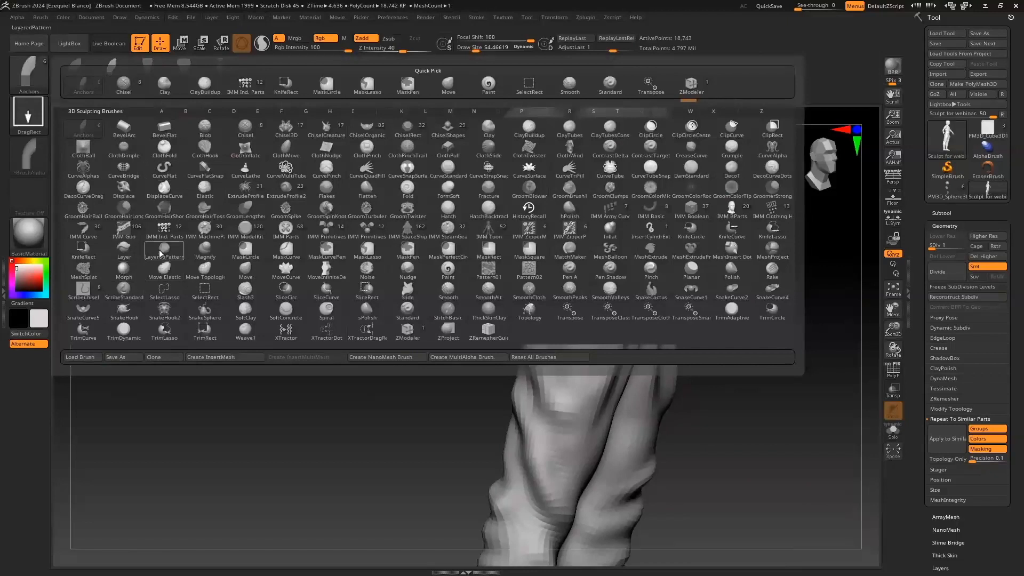
click(236, 268)
drag(723, 316, 377, 299)
drag(893, 326, 894, 312)
drag(893, 309, 741, 342)
shift+drag(808, 144, 795, 147)
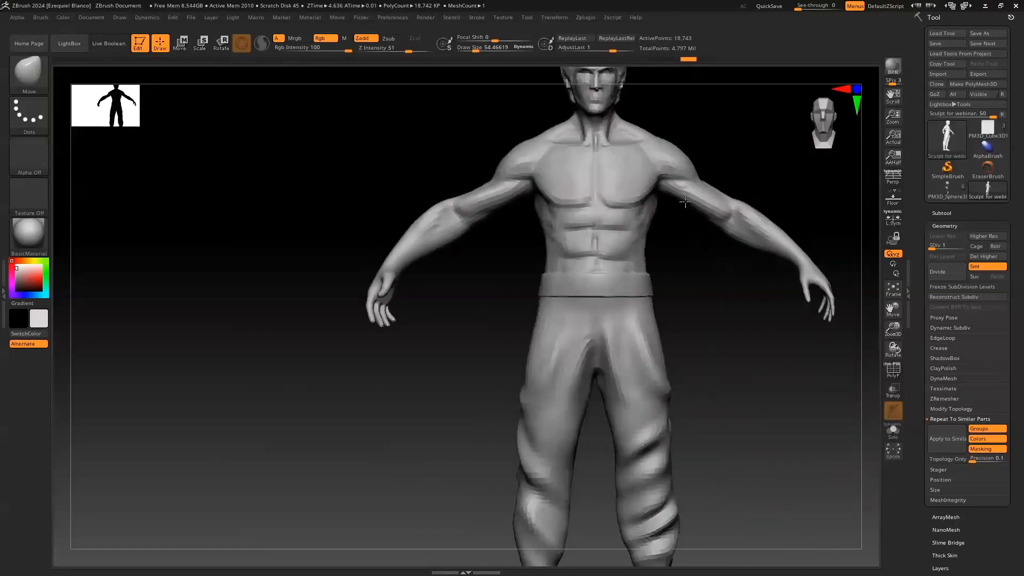
key(s)
drag(288, 235, 323, 231)
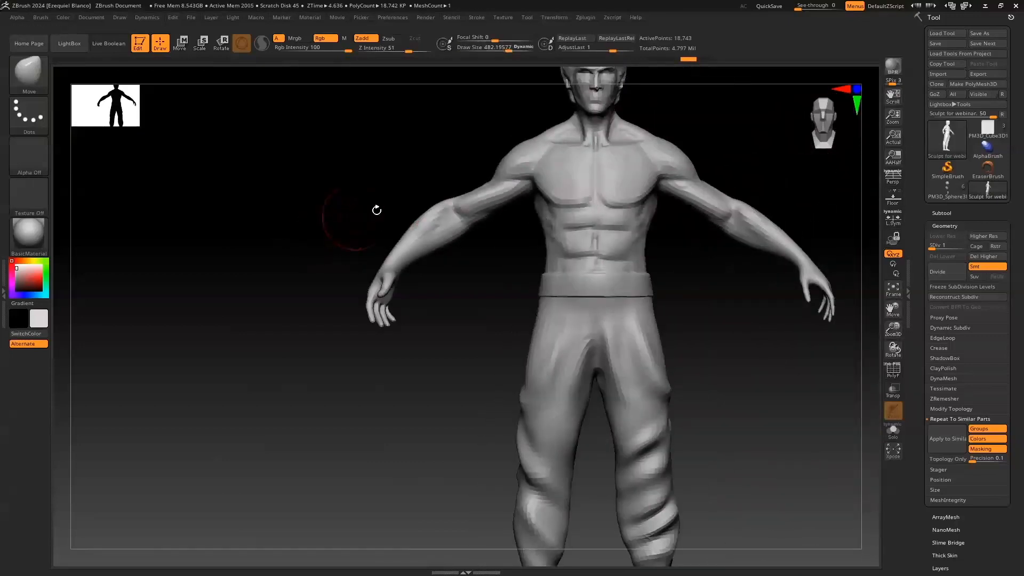
drag(437, 208, 453, 232)
Step: Reduce the draw size to about 331 and refine the forearm and hand, checking their shape from several angles
drag(379, 200, 433, 214)
mouse_move(433, 214)
mouse_down()
mouse_move(461, 266)
mouse_move(512, 297)
mouse_up()
mouse_move(512, 297)
shift+mouse_down()
mouse_move(484, 300)
mouse_move(510, 298)
mouse_move(480, 271)
shift+mouse_up()
key(s)
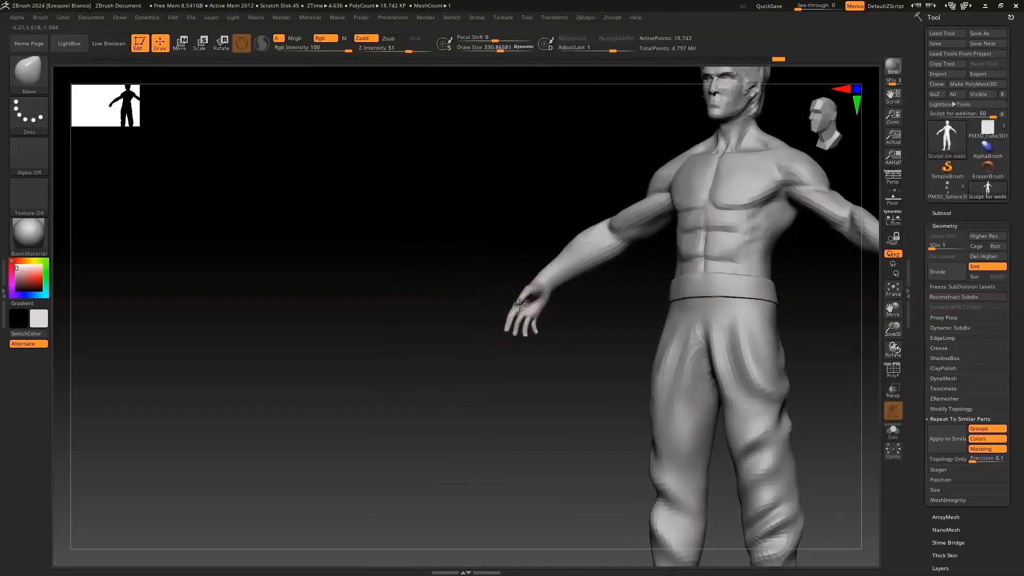
drag(483, 265, 517, 294)
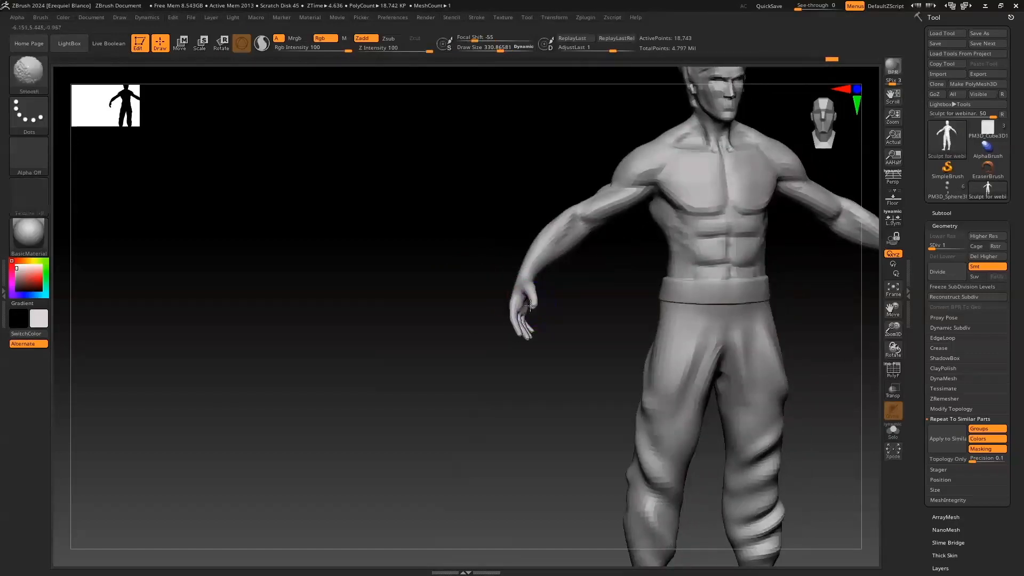
mouse_move(457, 309)
mouse_down()
mouse_move(469, 338)
mouse_move(442, 298)
mouse_up()
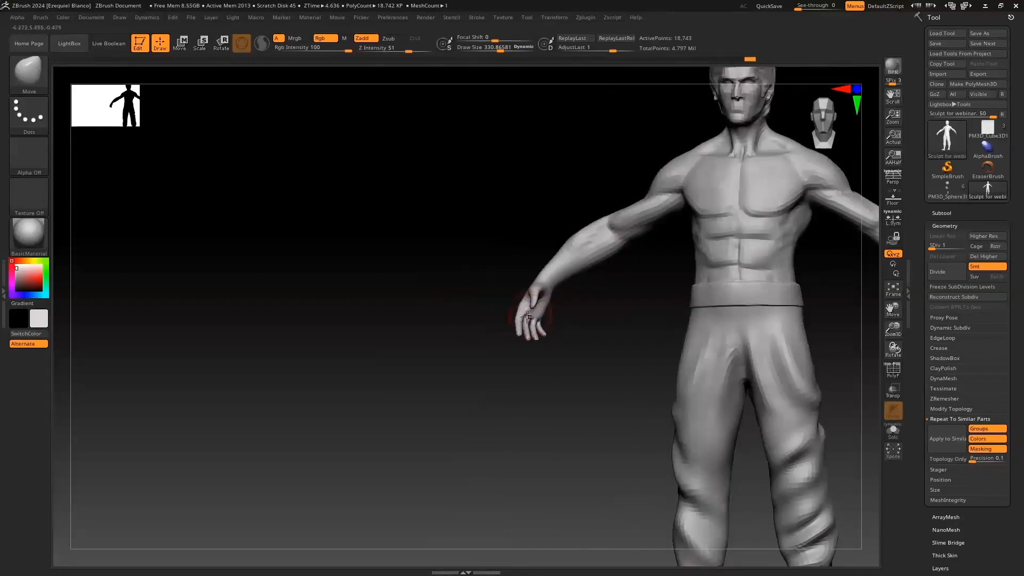
Step: Switch back to the Anchors brush in Inflate mode and inflate the thumb using anchors at its base and tip
click(29, 77)
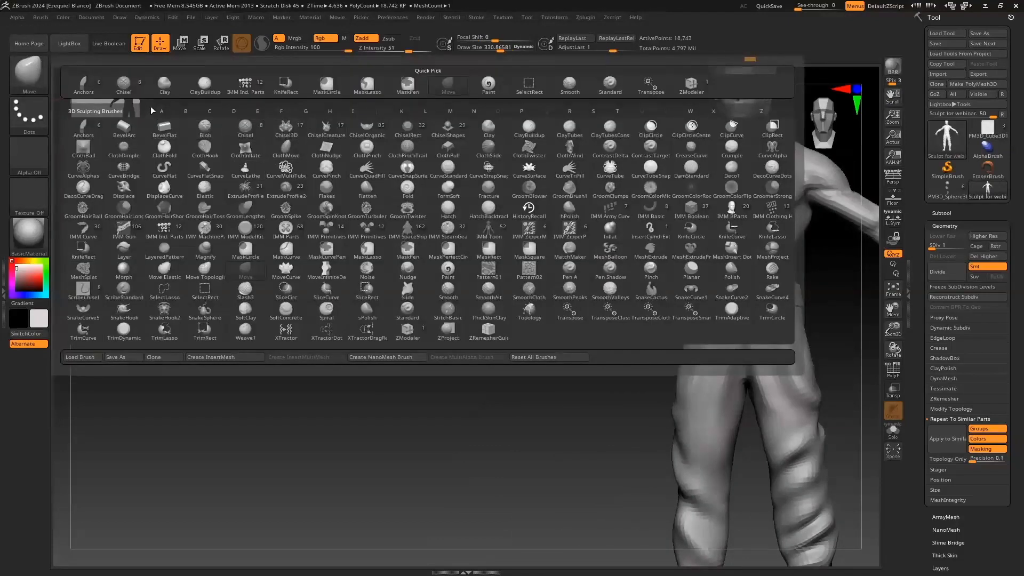
click(80, 86)
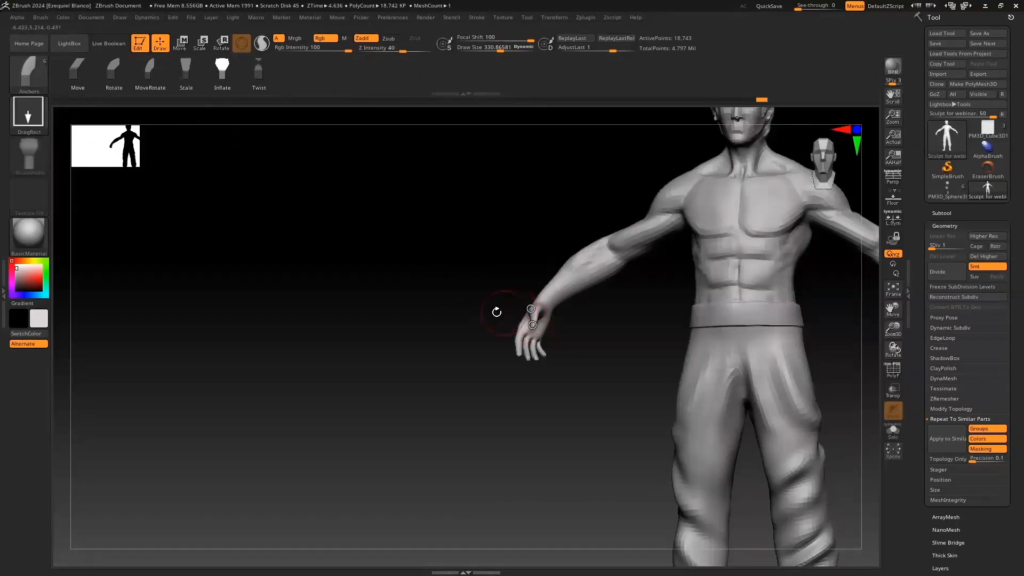
drag(496, 308, 526, 326)
click(532, 325)
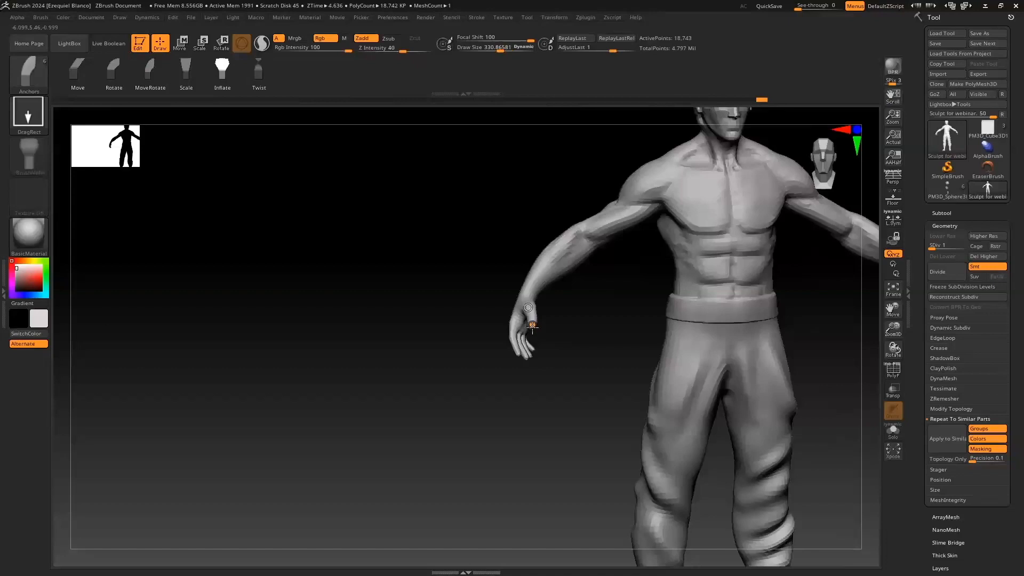
drag(419, 317, 459, 306)
drag(406, 341, 379, 344)
click(820, 162)
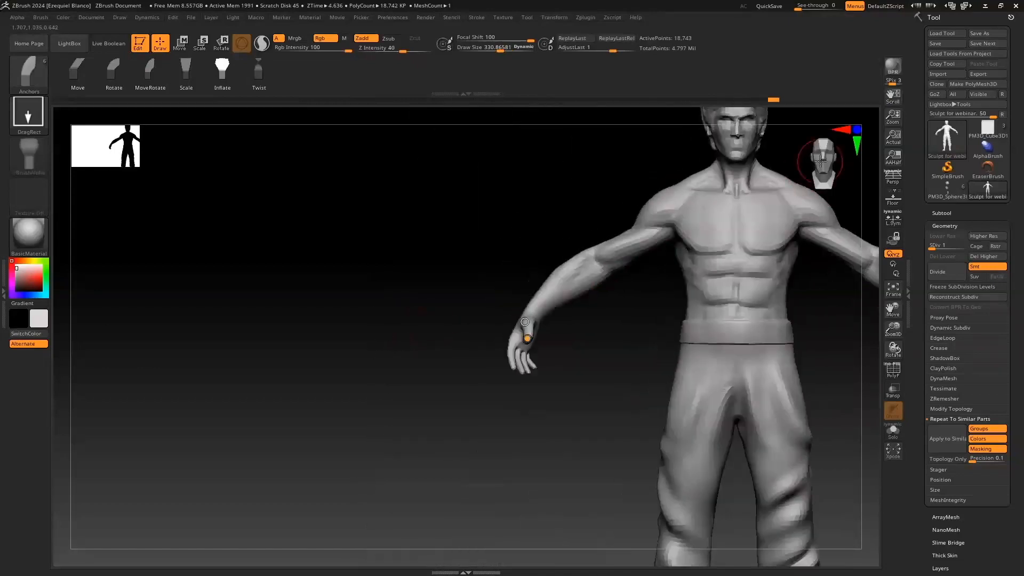
Step: Set the Anchors brush to Move mode, place anchors on the waist, neck base and forehead, and shift the head in side view
key(f)
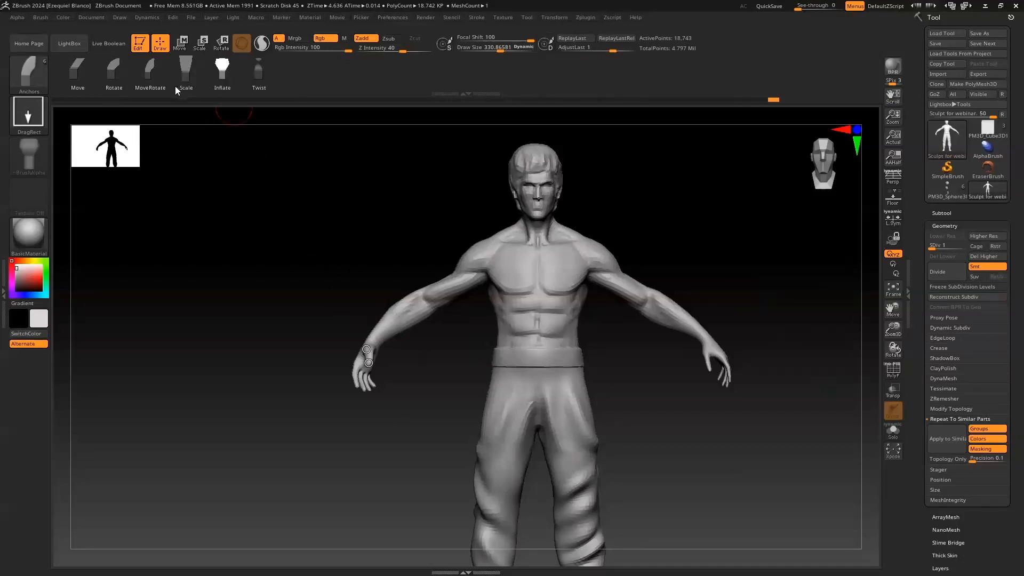
click(144, 75)
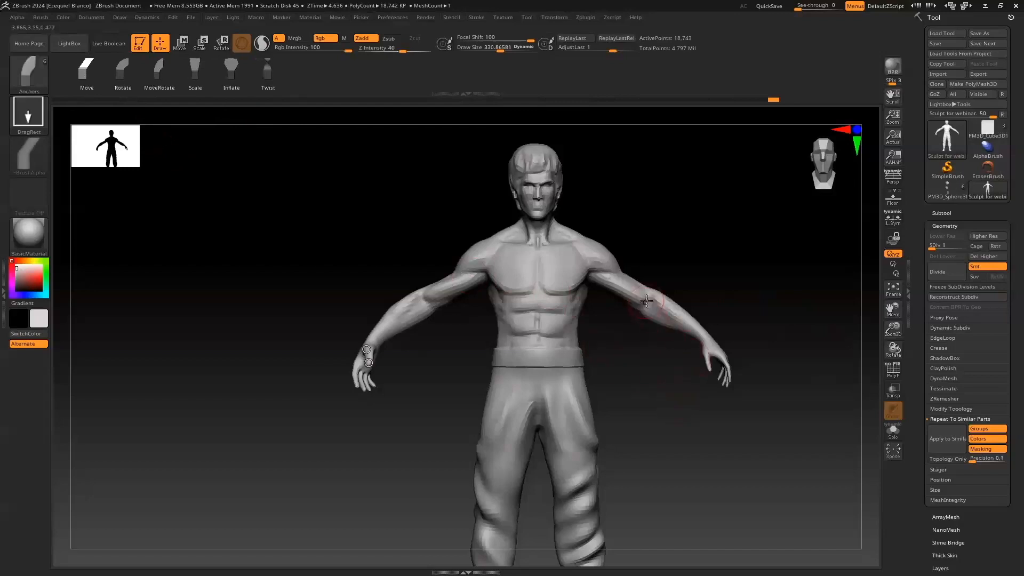
click(538, 342)
click(539, 241)
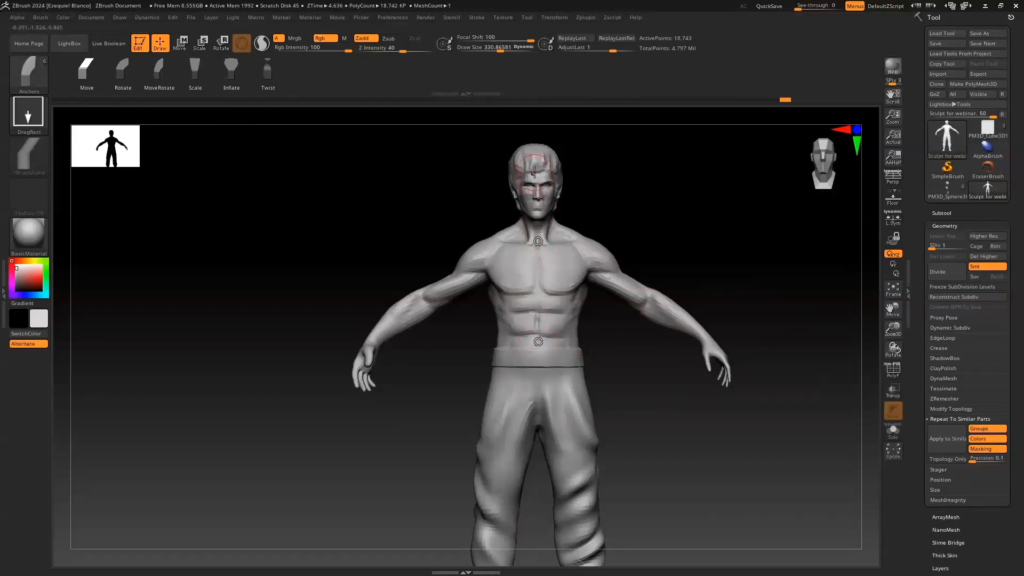
drag(531, 171, 533, 170)
mouse_move(493, 184)
mouse_down()
mouse_move(442, 196)
mouse_move(473, 181)
mouse_up()
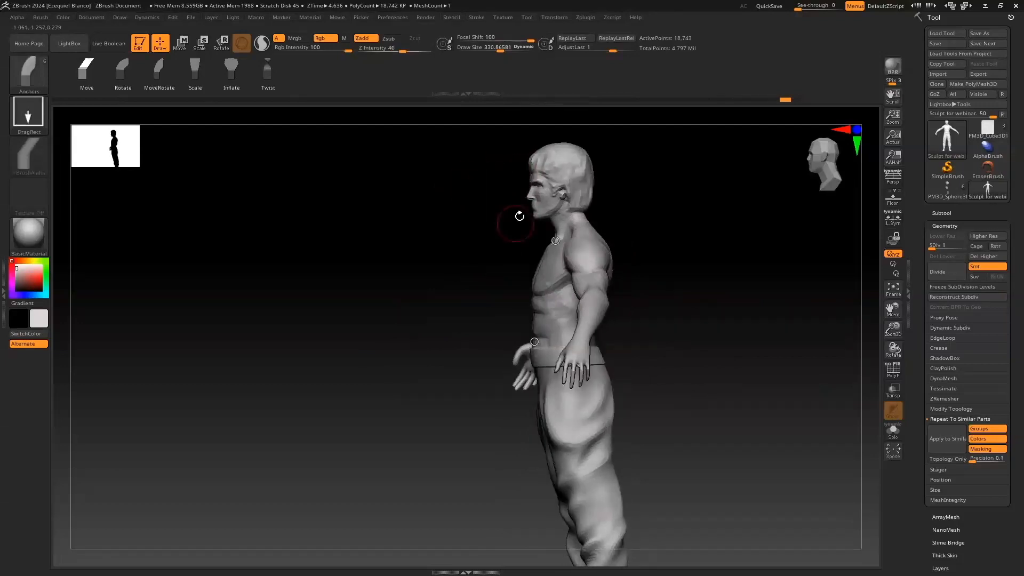
click(533, 167)
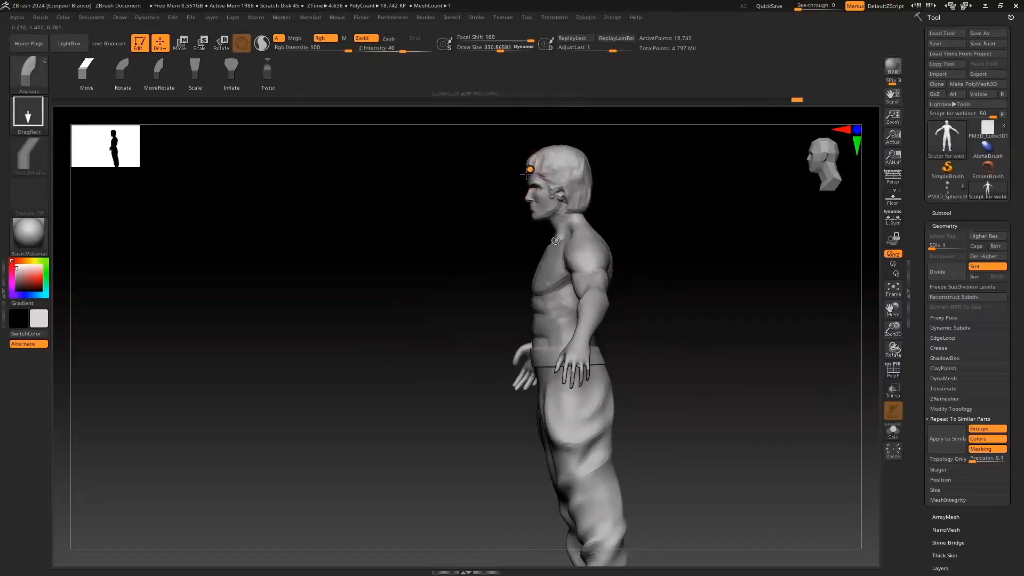
Step: Adjust the head's position from the opposite side using anchors on the forehead and the back of the head
drag(492, 201, 612, 192)
drag(538, 177, 541, 182)
click(481, 221)
click(487, 166)
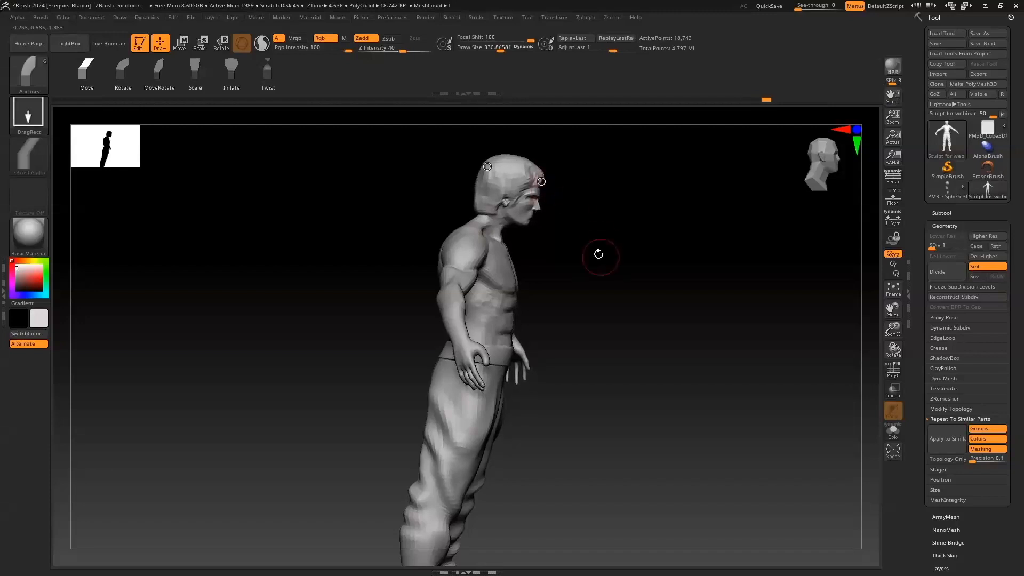
drag(599, 254, 585, 244)
drag(821, 171, 728, 210)
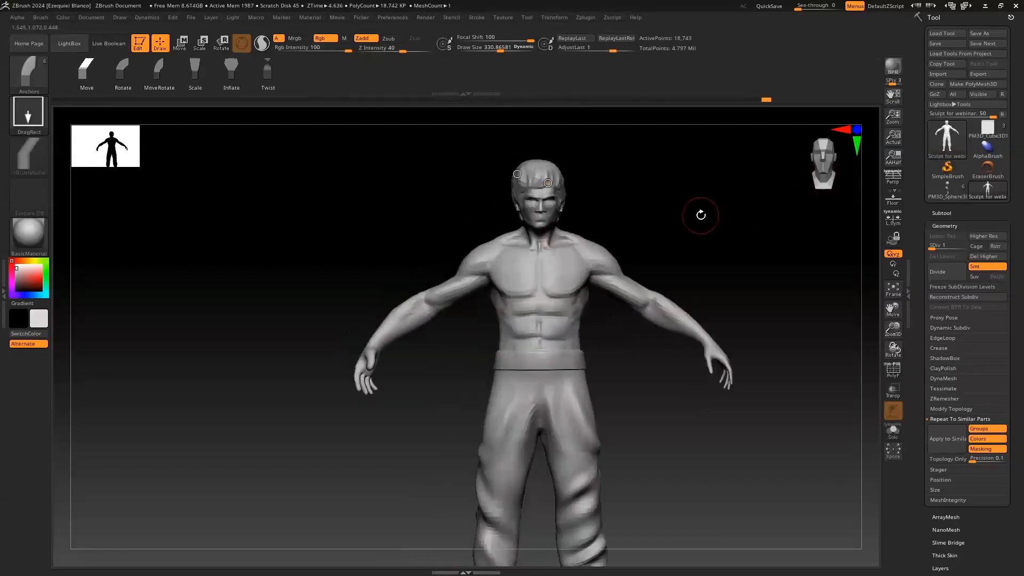
key(ctrl)
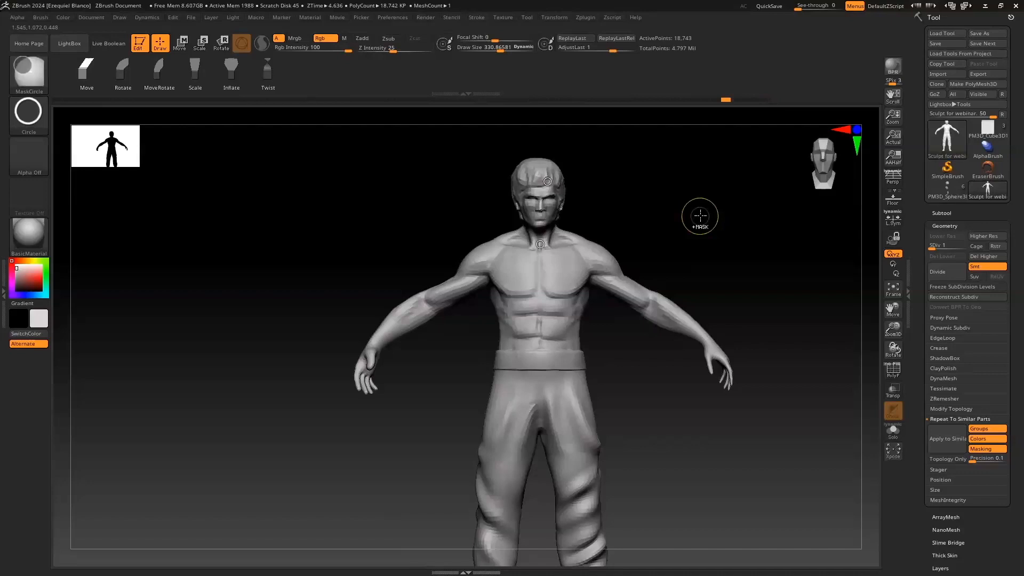
Step: Set the Anchors brush to Rotate mode, try rotating the head from its forehead anchor, and undo the rotation
drag(893, 326, 892, 353)
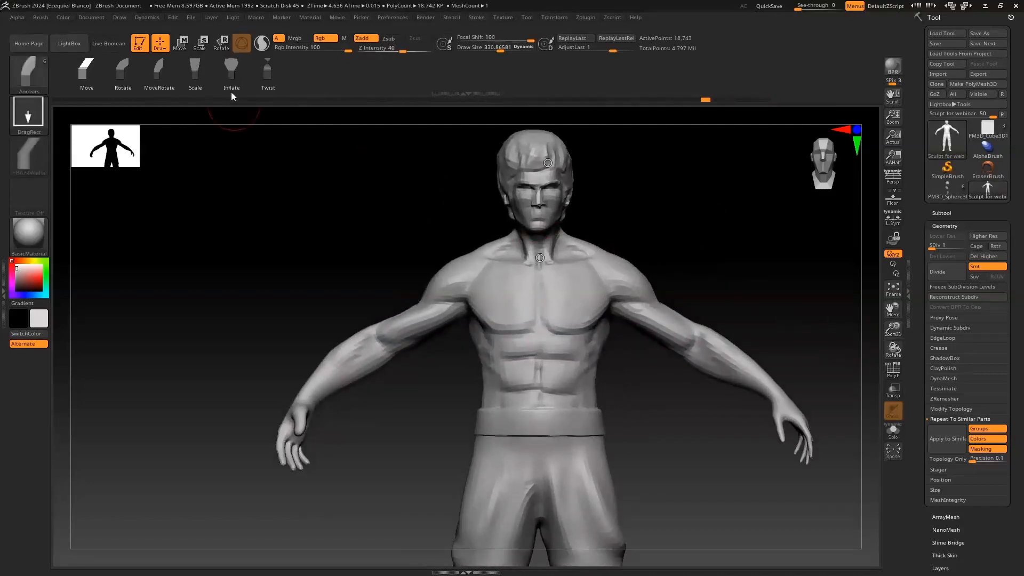
click(120, 84)
drag(548, 163, 525, 166)
drag(466, 183, 376, 205)
drag(548, 162, 536, 168)
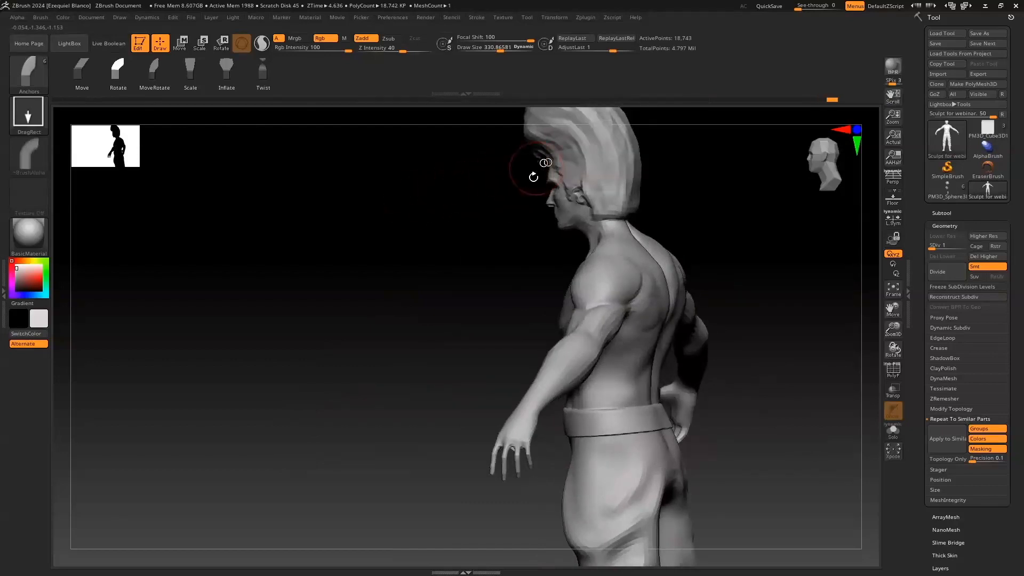
key(ctrl+z)
Step: Place an anchor on the nape, set the draw size to about 195 and tilt the head forward from the forehead anchor
drag(425, 342, 469, 272)
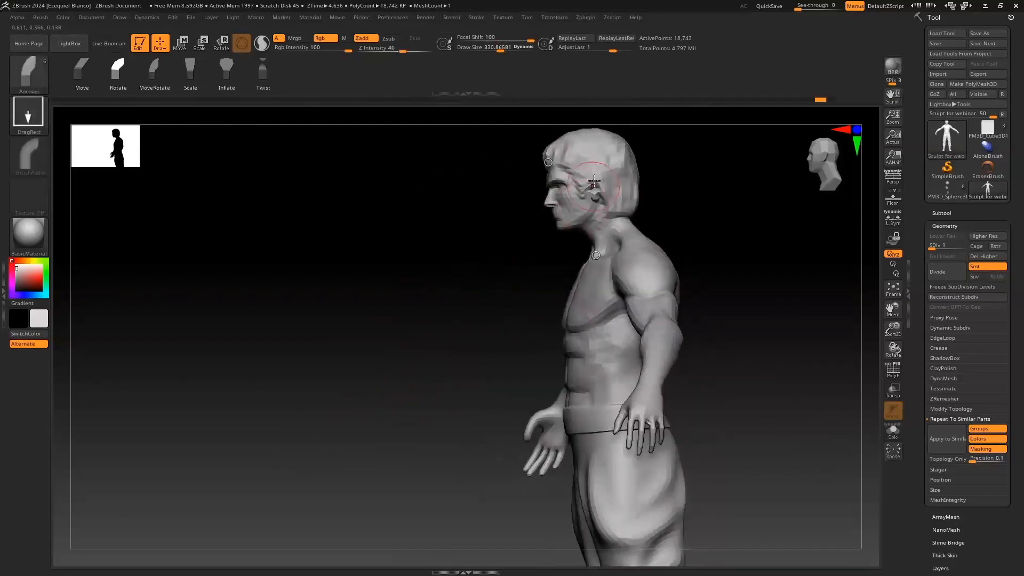
click(621, 228)
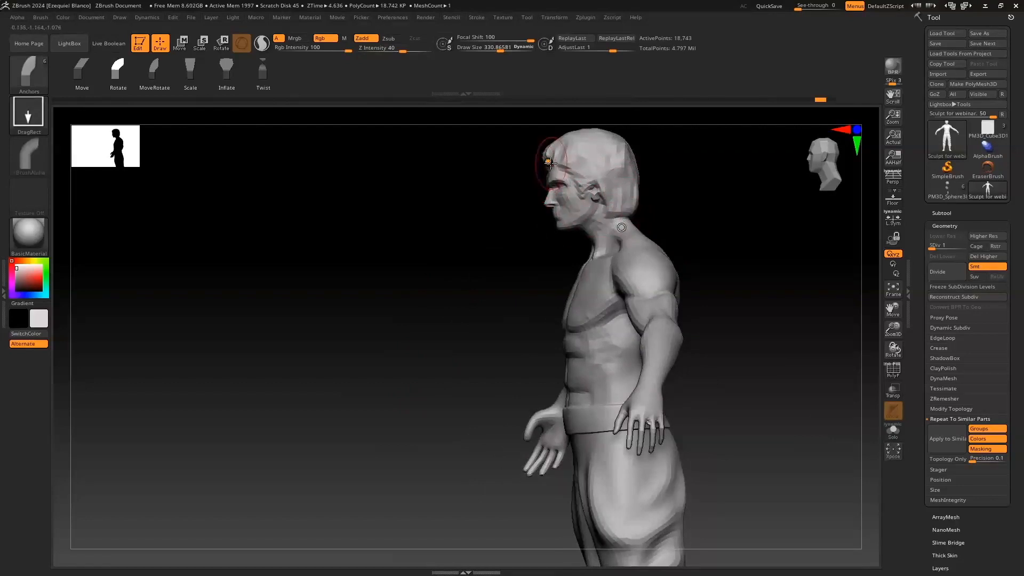
key(s)
drag(487, 202, 477, 201)
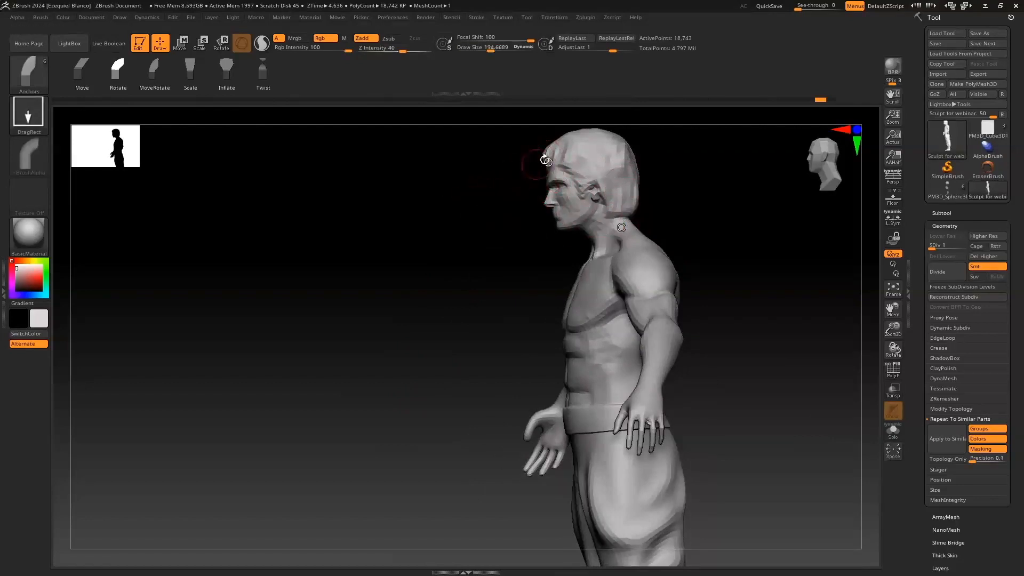
drag(548, 161, 530, 214)
Step: Fine-tune the head's tilt with the forehead anchor in a three-quarter view and check it from the front
mouse_move(484, 238)
mouse_down()
mouse_move(507, 248)
mouse_move(475, 238)
mouse_up()
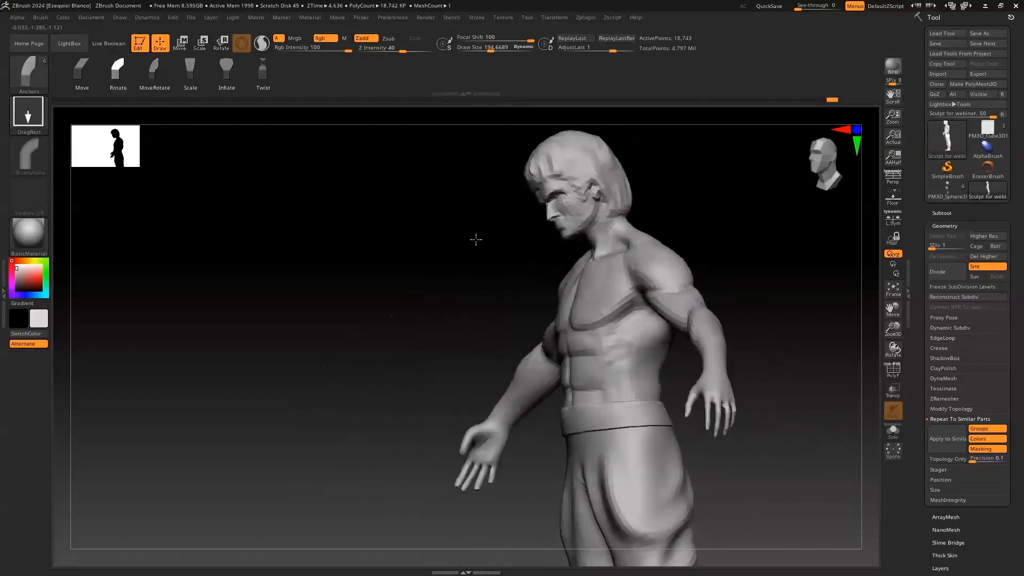
mouse_move(537, 176)
mouse_down()
mouse_move(531, 164)
mouse_move(545, 163)
mouse_up()
drag(473, 226, 541, 226)
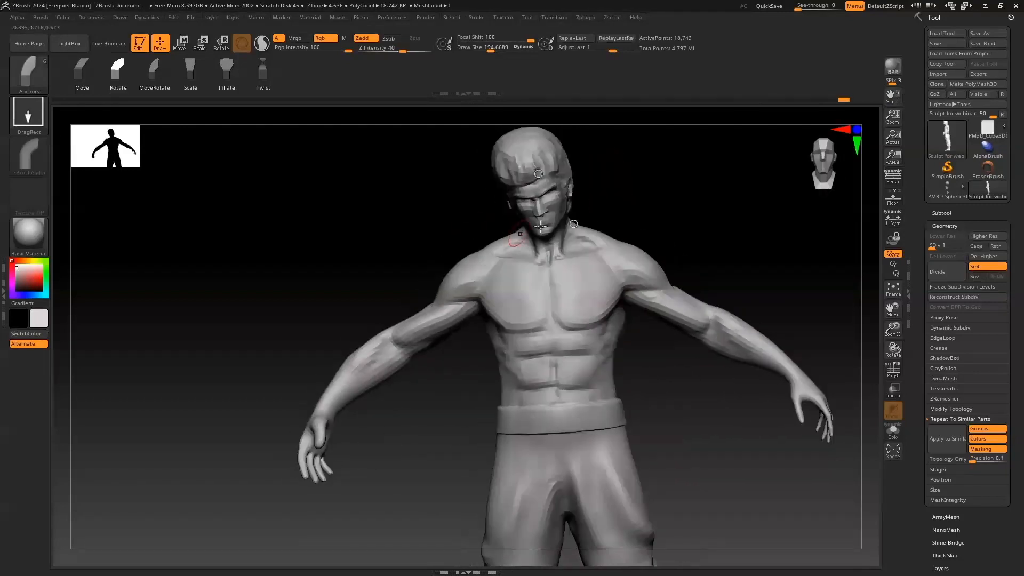
drag(828, 161, 829, 208)
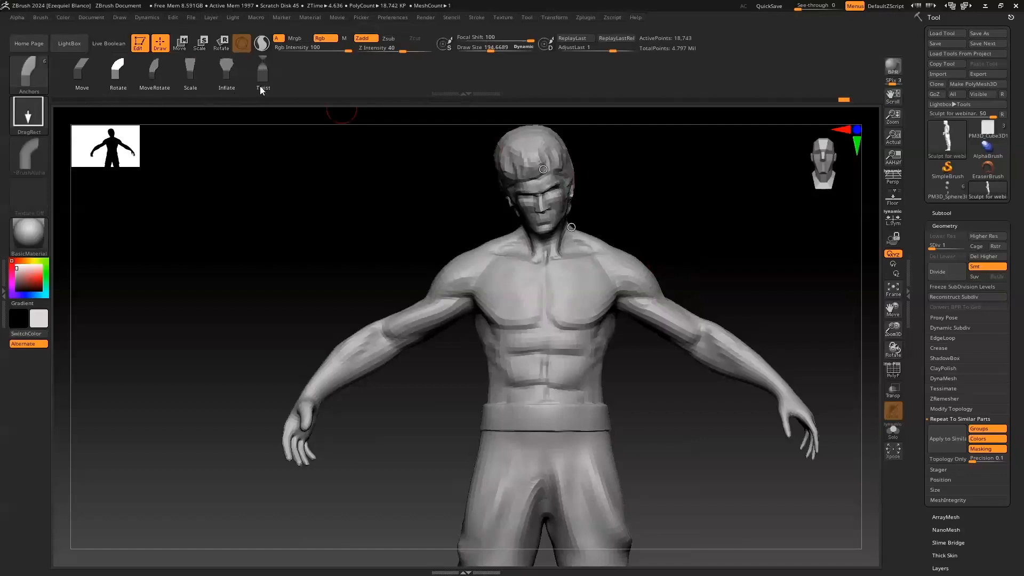
Step: Bend the forearm forward in MoveRotate mode with anchors at the elbow and wrist, then set the Anchors brush to Rotate mode
click(152, 80)
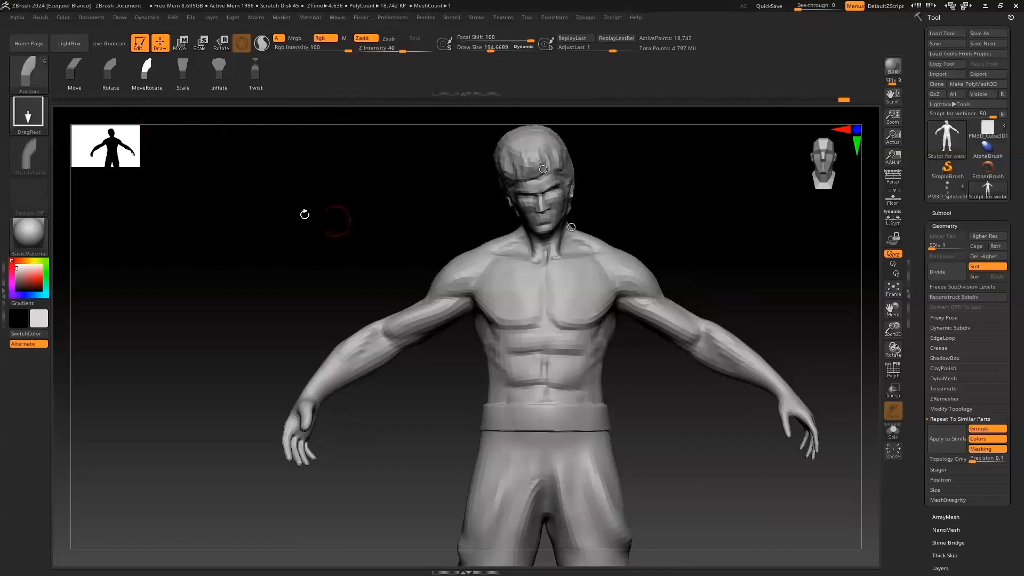
drag(733, 425, 682, 434)
drag(800, 345, 760, 339)
click(735, 345)
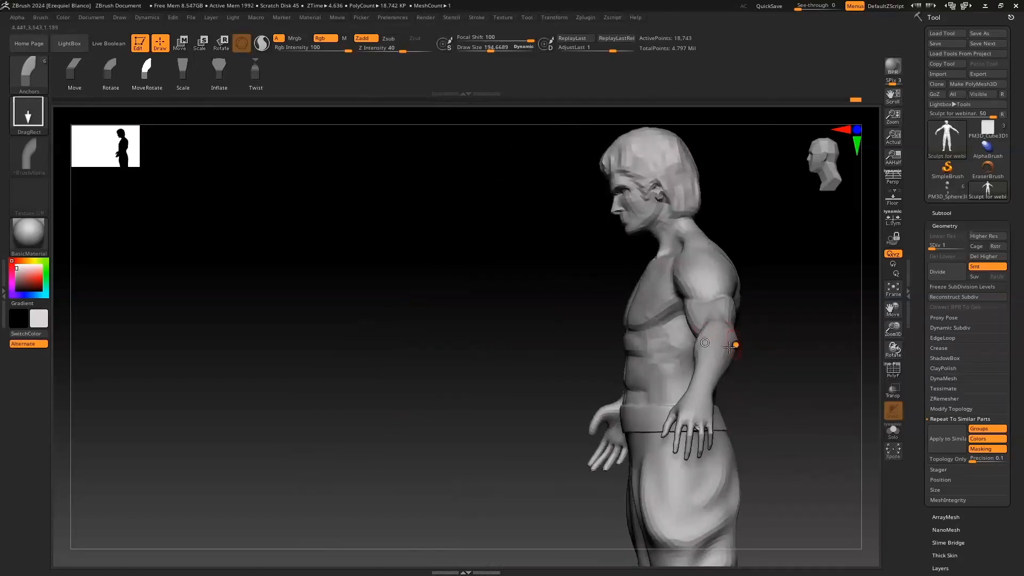
mouse_move(743, 392)
mouse_down()
mouse_move(762, 392)
mouse_move(690, 389)
mouse_move(663, 375)
mouse_move(677, 382)
mouse_up()
click(694, 391)
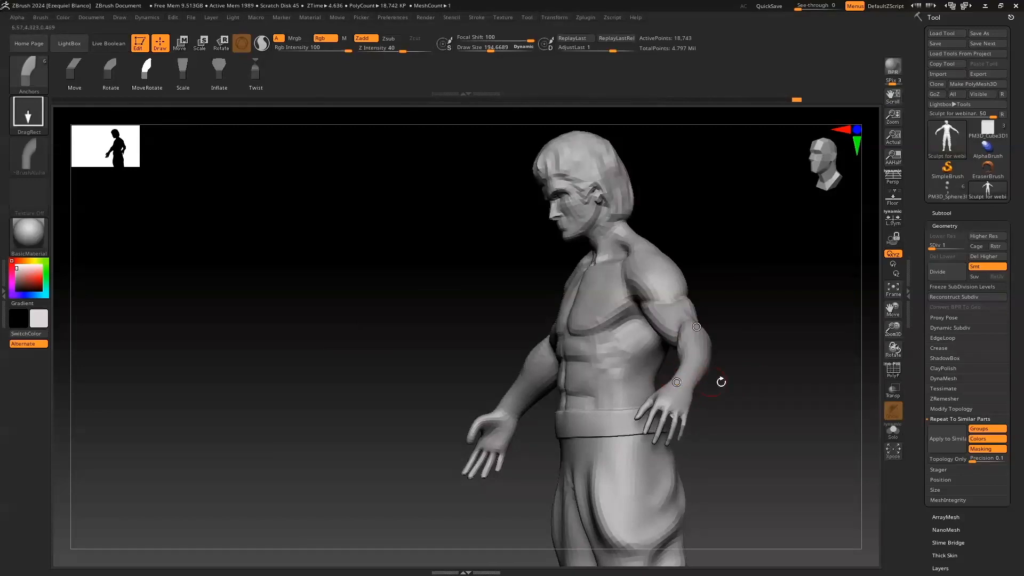
click(111, 70)
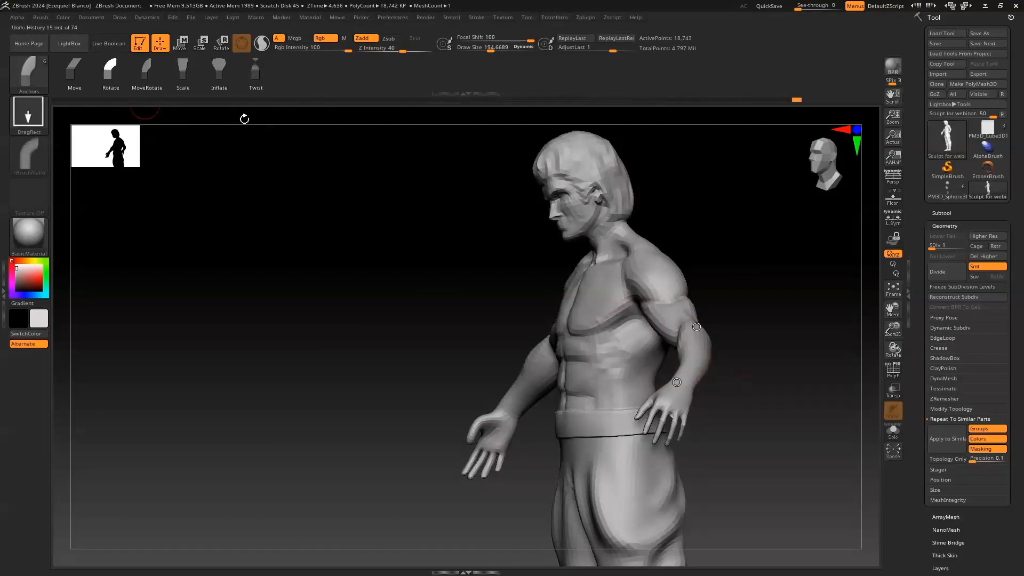
mouse_move(788, 347)
mouse_down()
mouse_move(675, 372)
mouse_move(689, 363)
mouse_up()
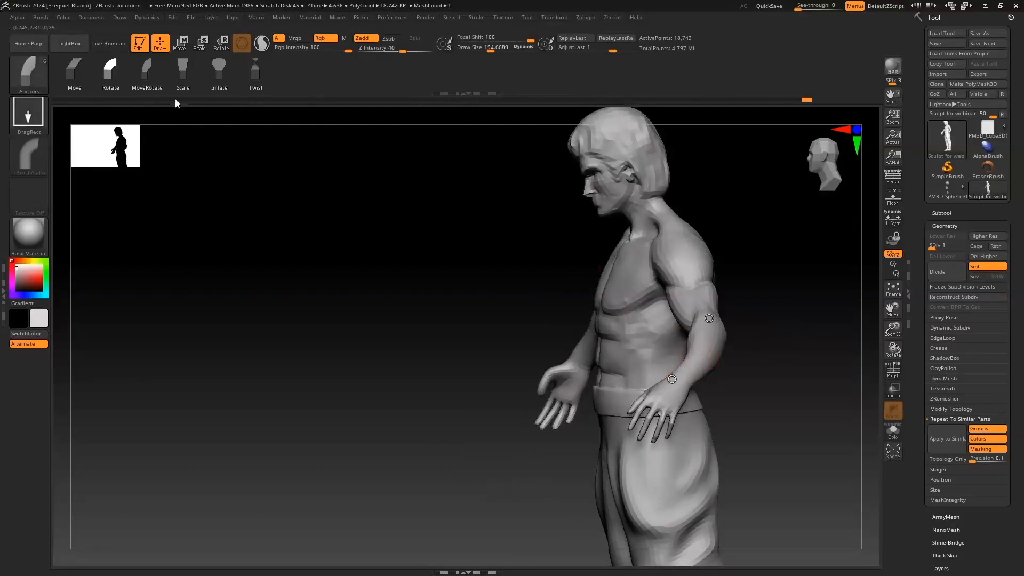
Step: Switch to the Move brush, set the draw size to about 375 and adjust the left forearm from the front
click(28, 71)
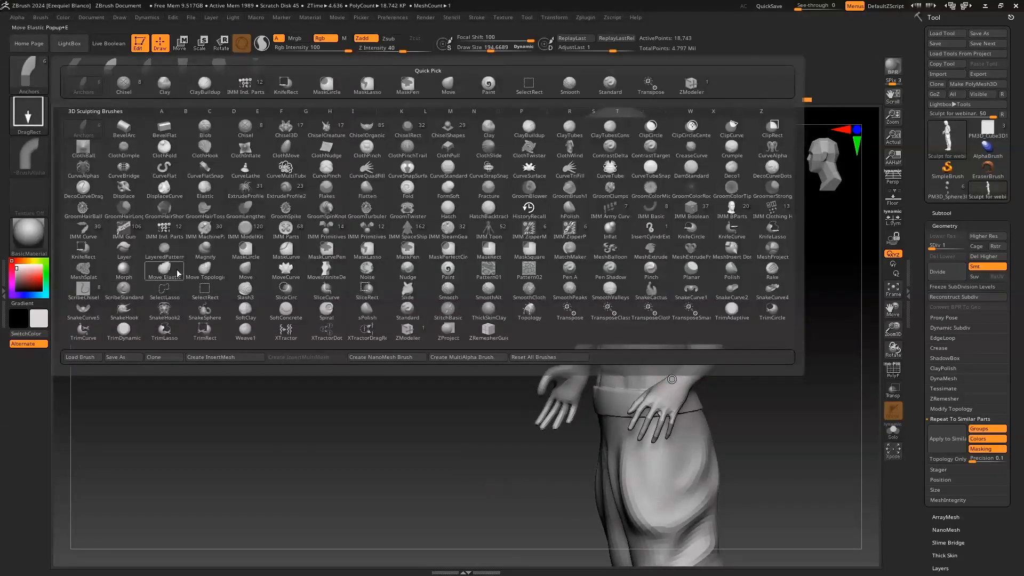
click(250, 271)
drag(307, 416, 308, 418)
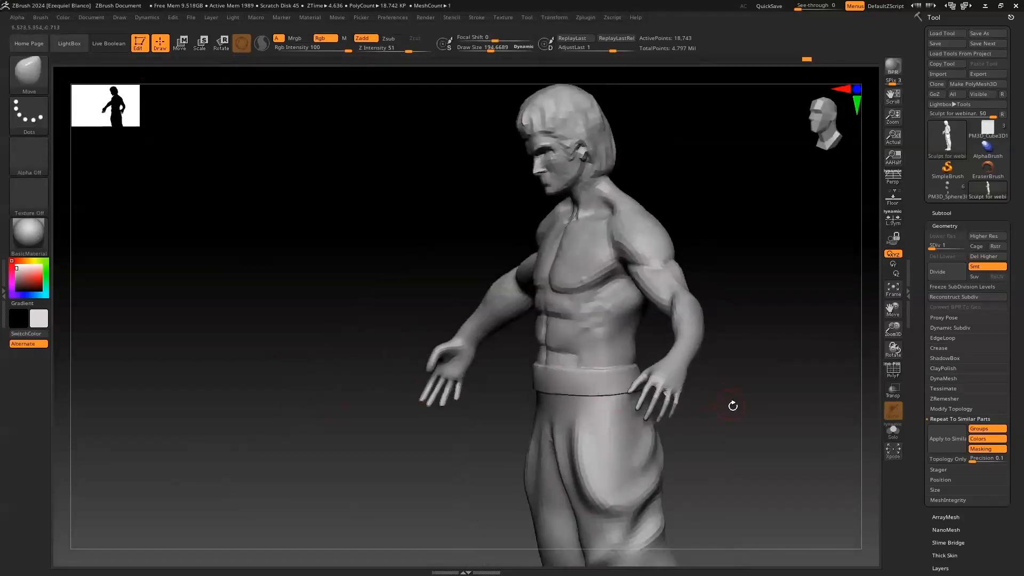
drag(732, 405, 718, 371)
key(s)
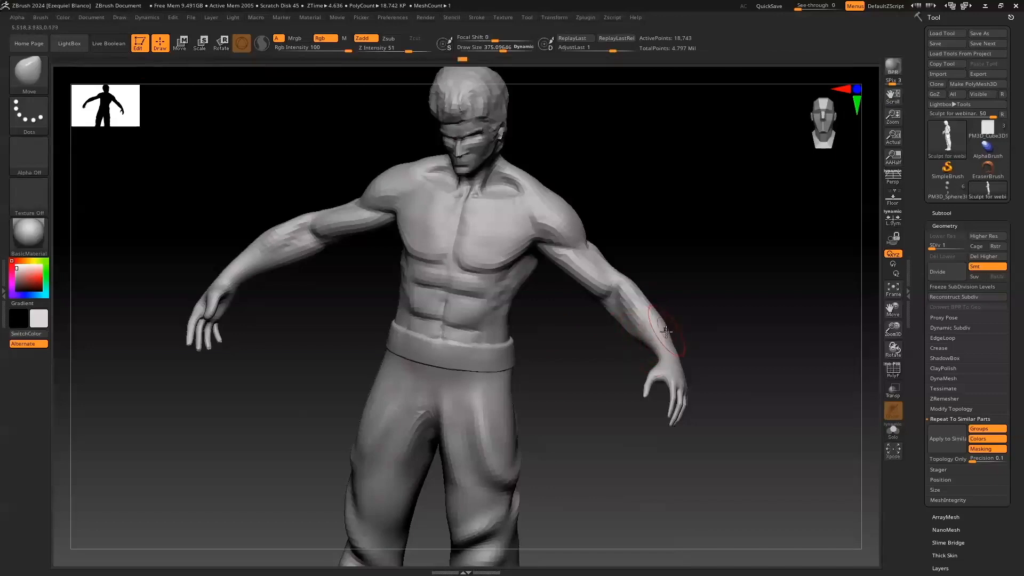
drag(704, 287, 715, 266)
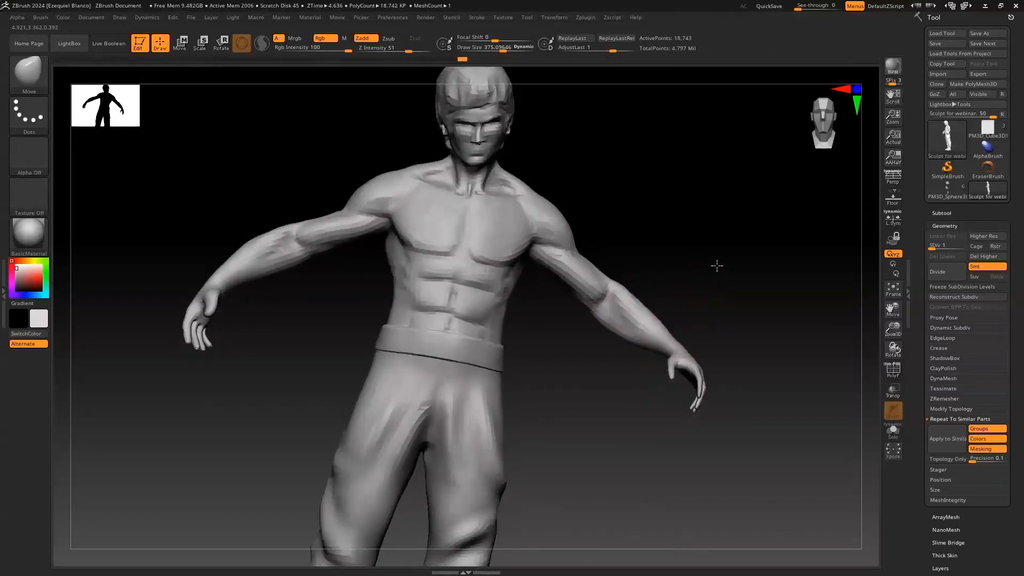
Step: Return to the exact front view and raise the model to subdivision level 5
click(822, 129)
drag(941, 246, 974, 246)
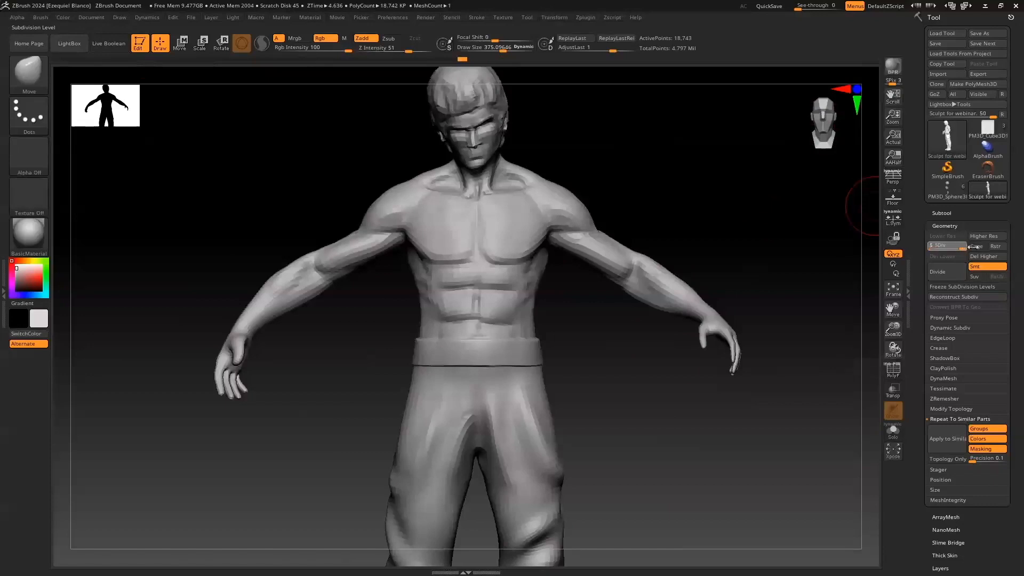
key(shift)
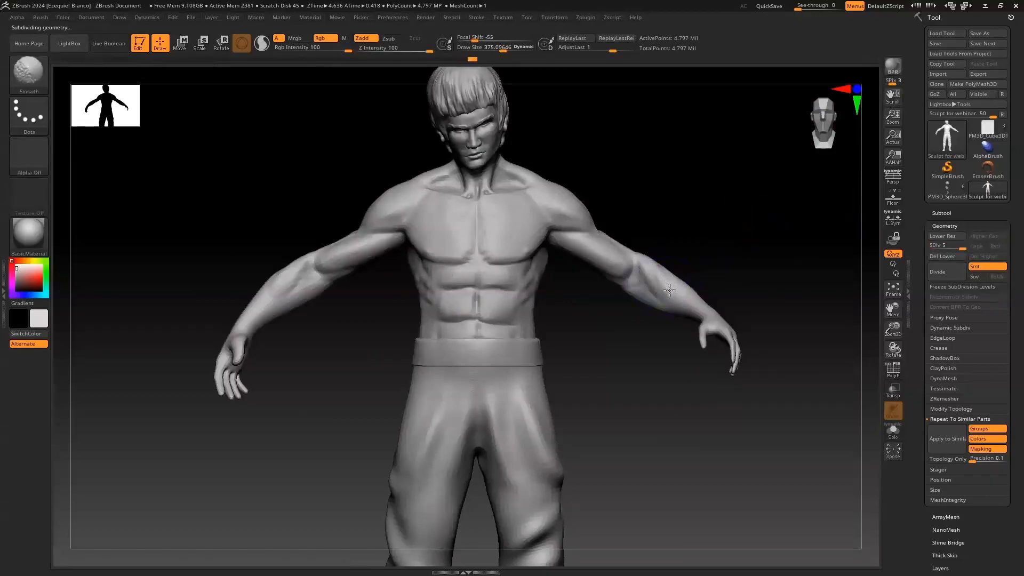
Step: Retouch the shape of the head and hair with the Move brush, working from the front and from below
mouse_move(325, 197)
mouse_down()
mouse_move(231, 214)
mouse_move(393, 174)
mouse_move(435, 137)
mouse_move(427, 157)
mouse_up()
key(shift)
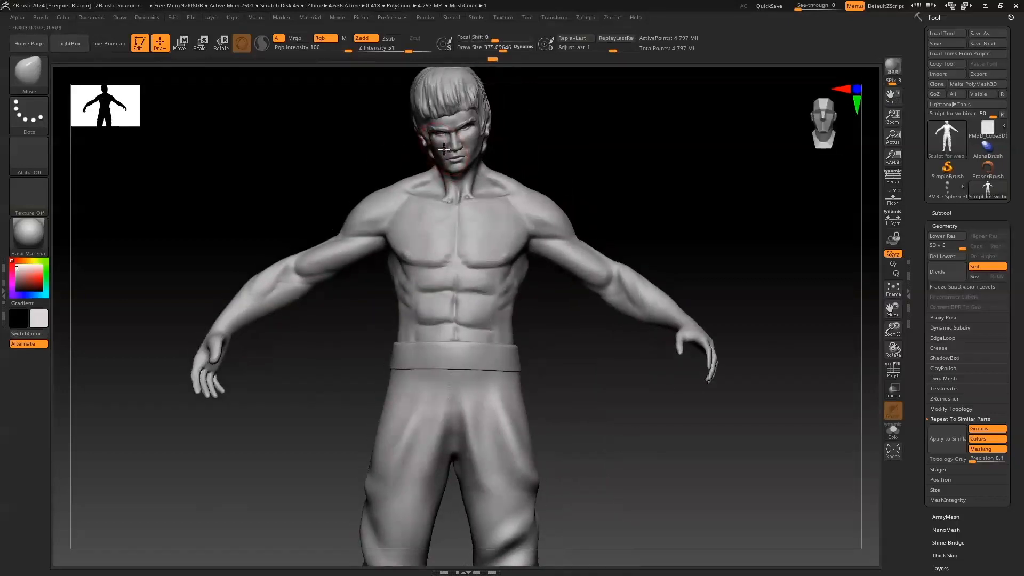
drag(537, 162, 543, 119)
click(459, 163)
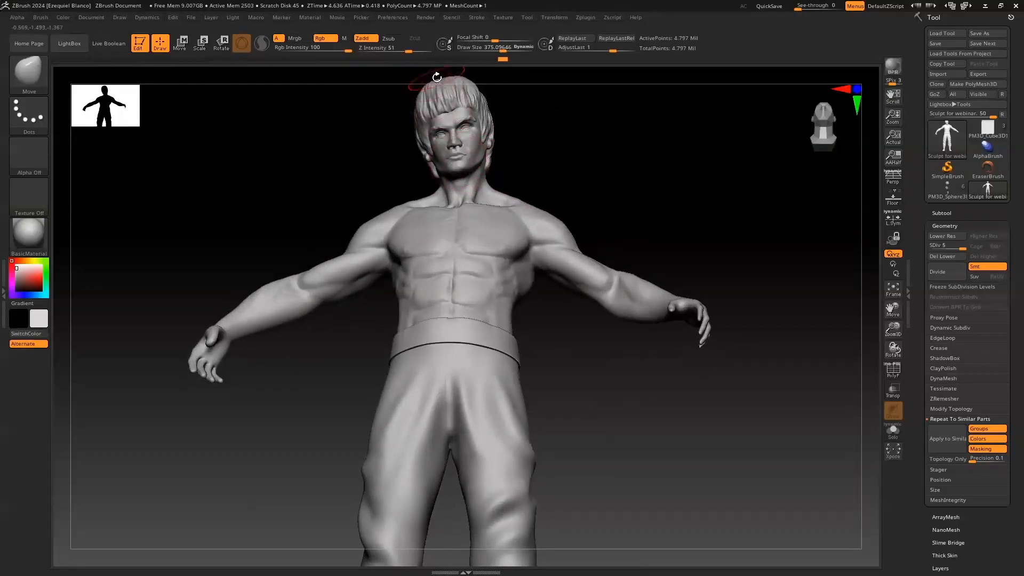
drag(439, 74, 441, 82)
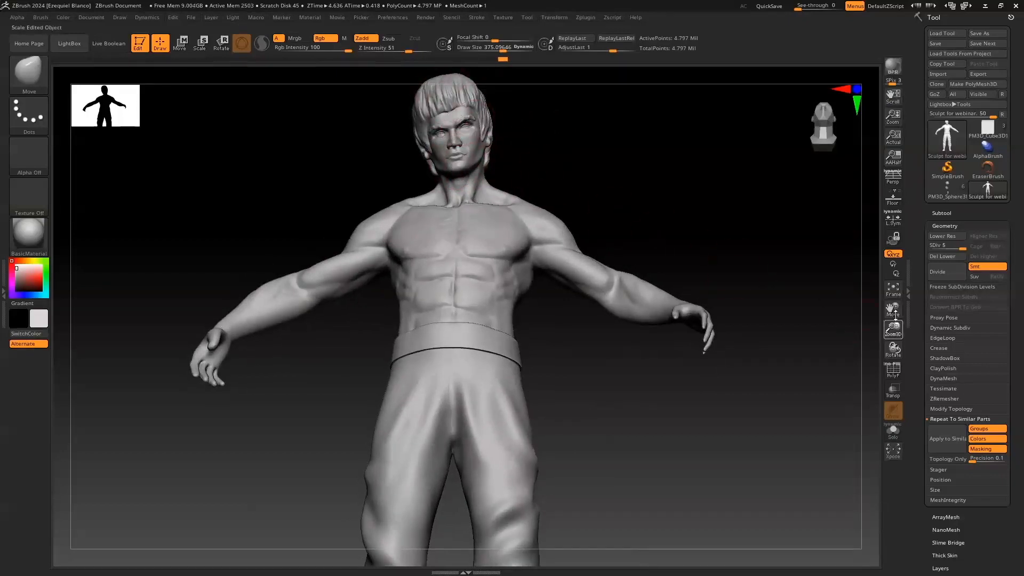
drag(894, 328, 853, 327)
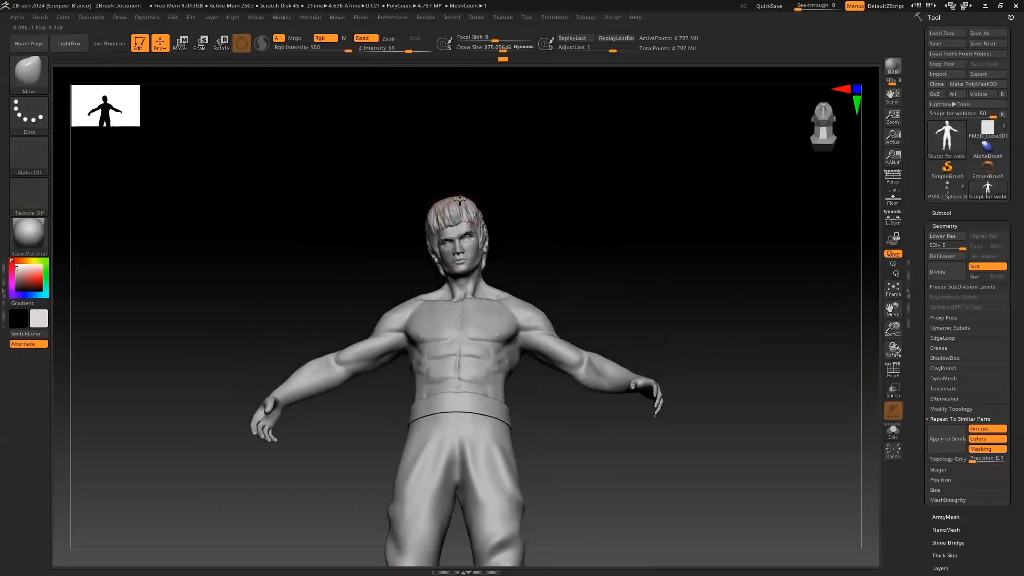
drag(507, 201, 540, 242)
click(808, 127)
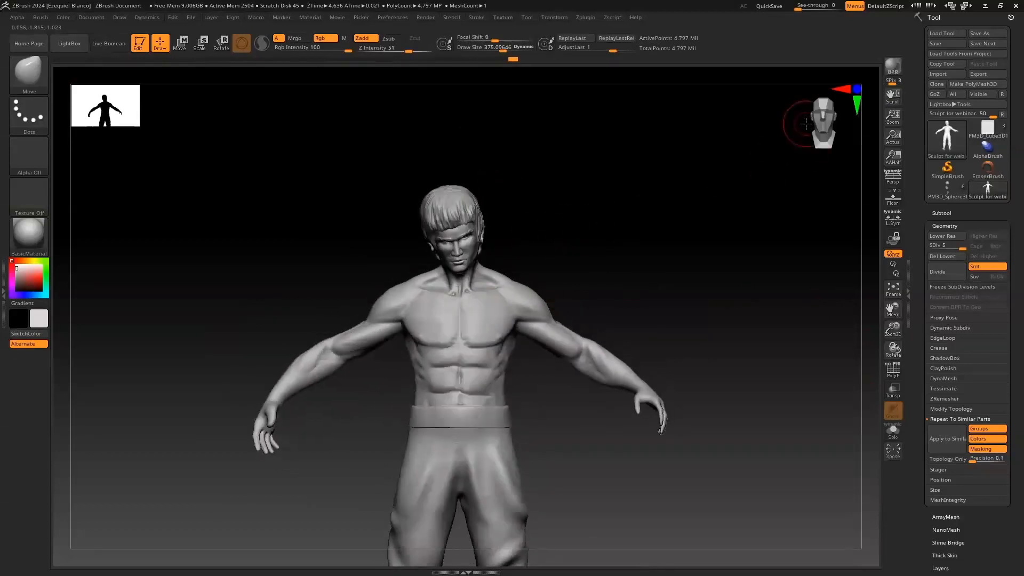
mouse_move(685, 254)
mouse_down()
mouse_move(676, 254)
mouse_move(685, 252)
mouse_up()
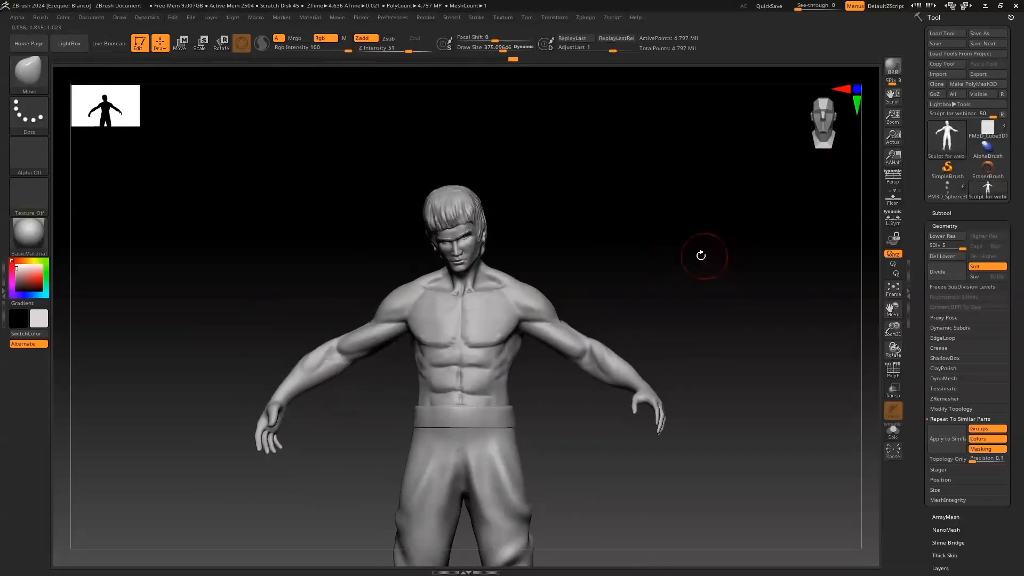
Step: Place Anchors brush anchors on the right knee and ankle in side view, try rotating the lower leg and undo it
click(29, 73)
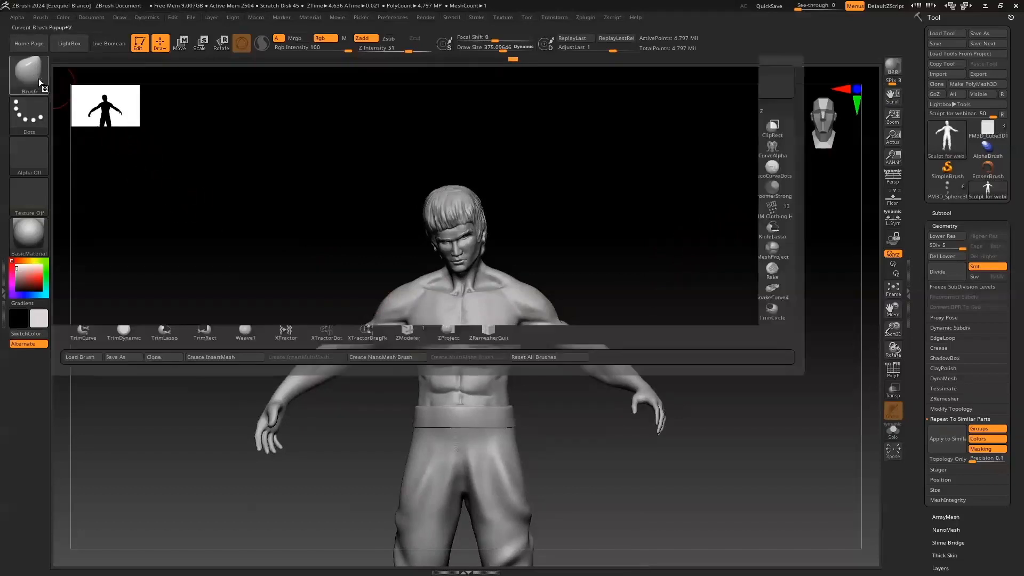
click(80, 126)
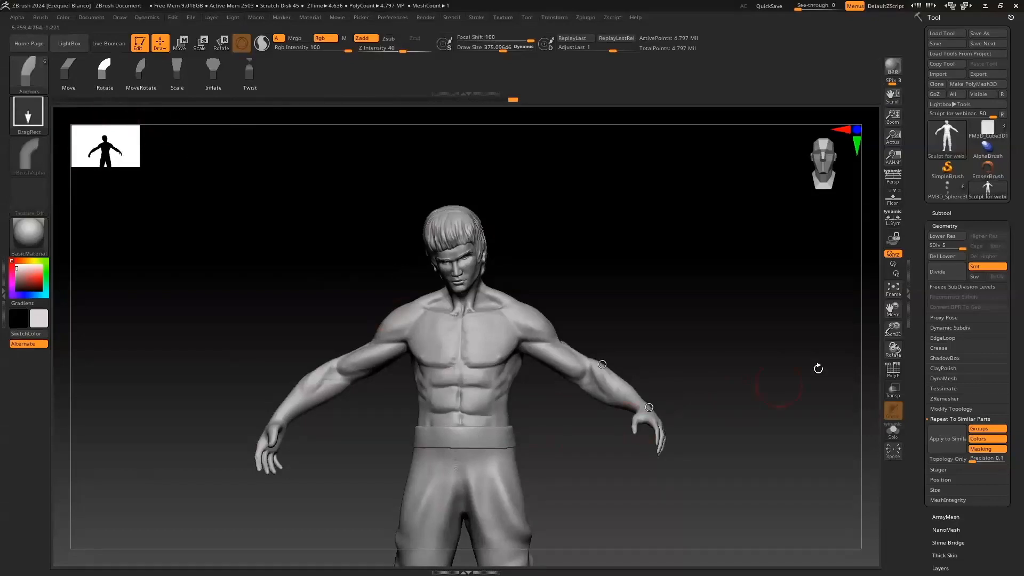
mouse_move(809, 351)
mouse_down()
mouse_move(837, 361)
mouse_move(896, 258)
mouse_move(911, 120)
mouse_up()
drag(250, 286, 403, 265)
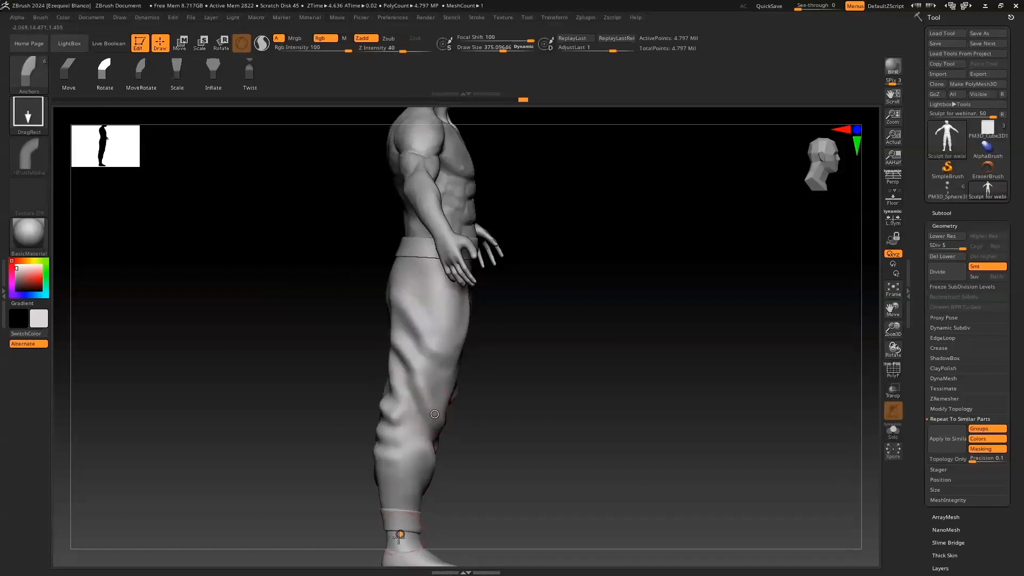
drag(393, 532, 373, 526)
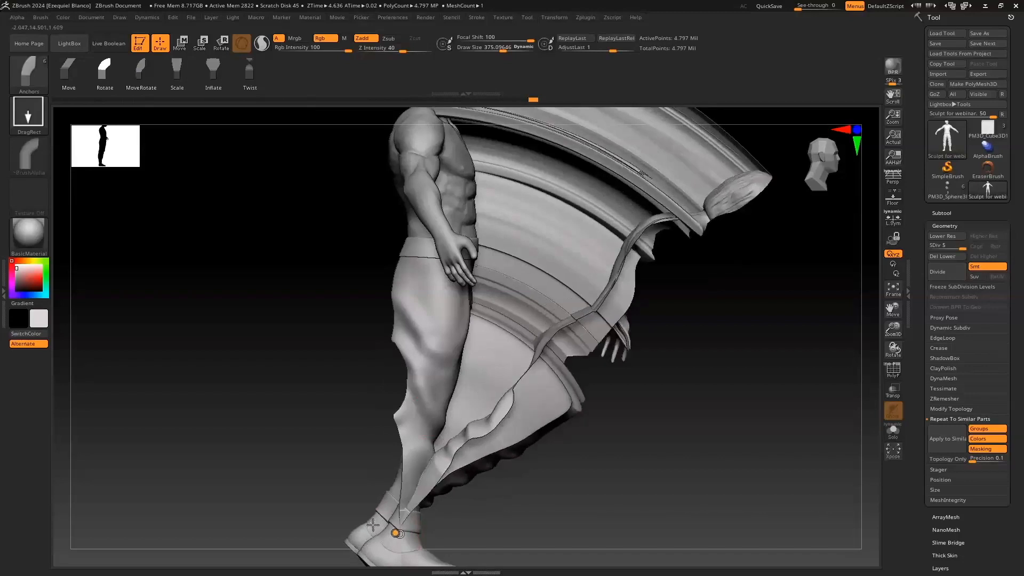
key(ctrl+z)
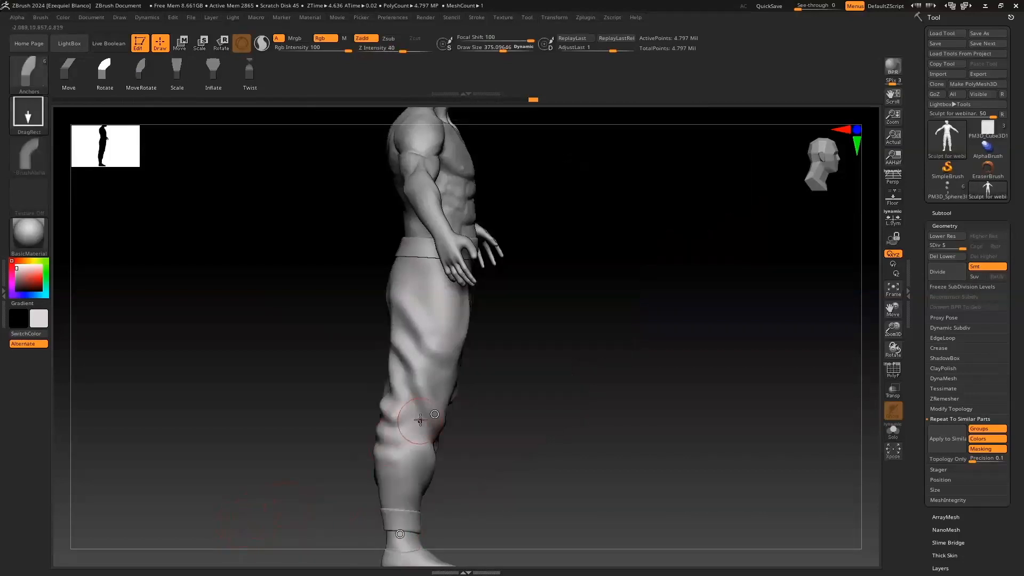
Step: Reduce the draw size to about 229, adjust the knee anchor and bend the right lower leg backward from the ankle anchor
key(s)
drag(328, 489, 318, 489)
drag(420, 409, 431, 413)
drag(399, 534, 330, 427)
Step: Place anchors on the left hip and ankle in the opposite side view and swing the left leg forward
click(820, 153)
drag(893, 330, 908, 249)
mouse_move(437, 470)
mouse_down()
mouse_move(434, 480)
mouse_move(457, 487)
mouse_move(448, 484)
mouse_up()
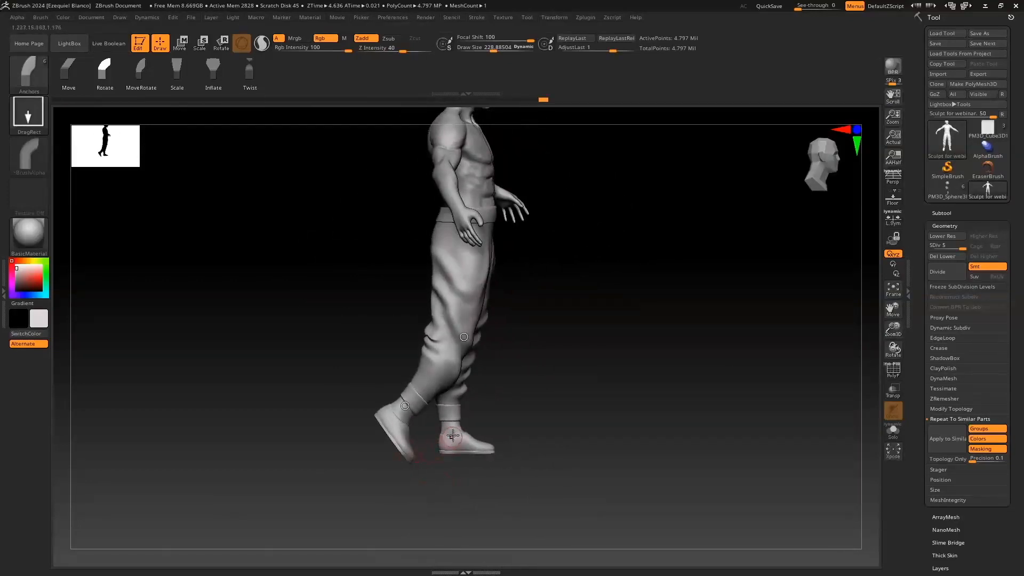
drag(532, 408, 497, 406)
drag(550, 250, 519, 254)
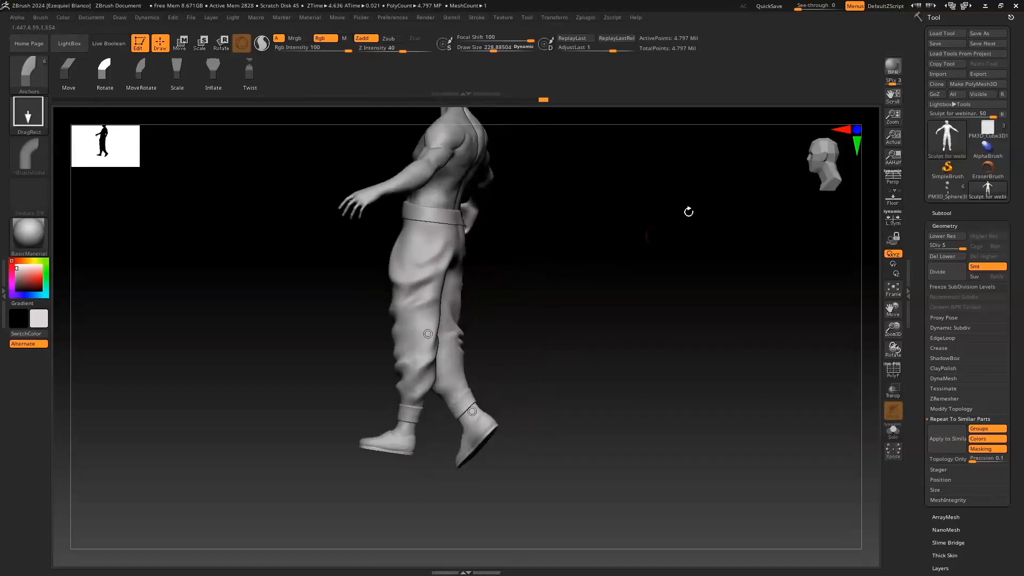
click(821, 165)
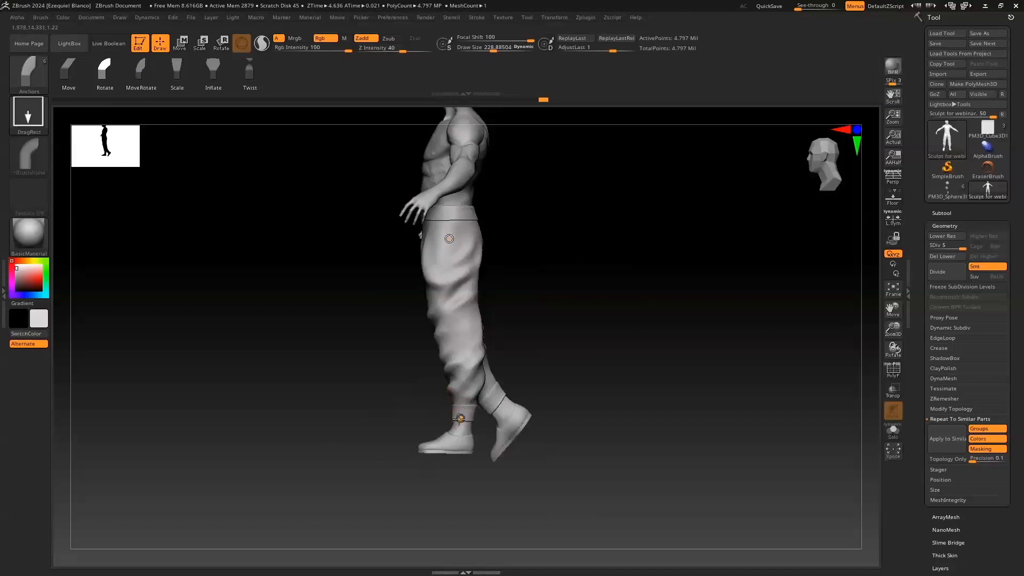
drag(458, 419, 370, 412)
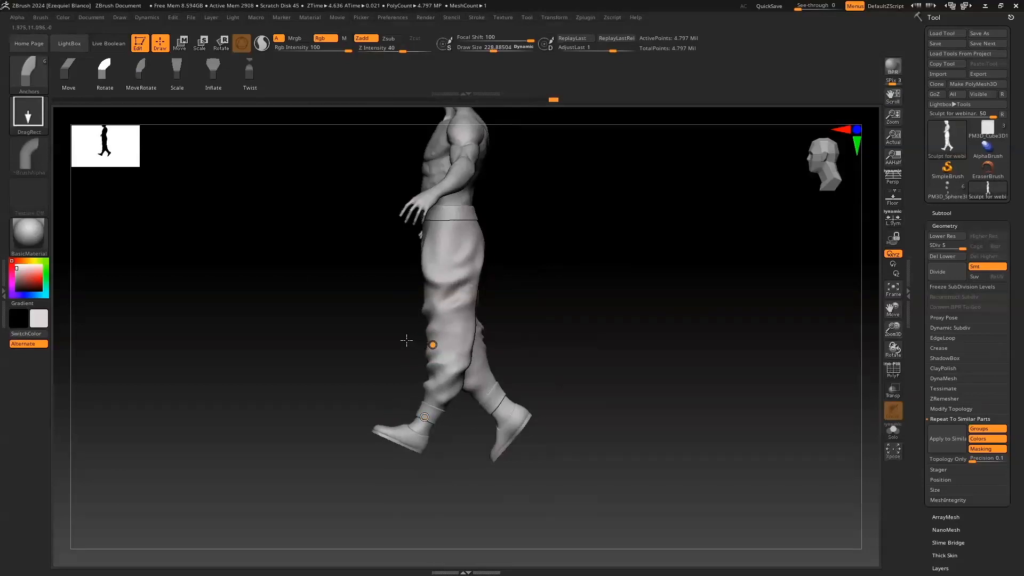
Step: Undo a trial rotation from the left knee anchor, then re-anchor at the hip and rotate the left thigh slightly forward
drag(407, 340, 400, 339)
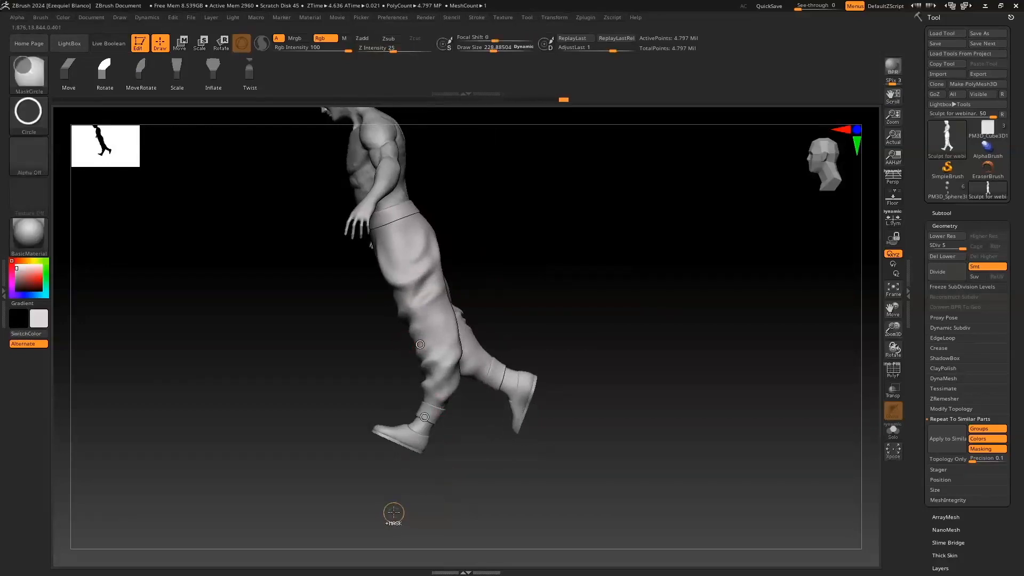
key(ctrl+z)
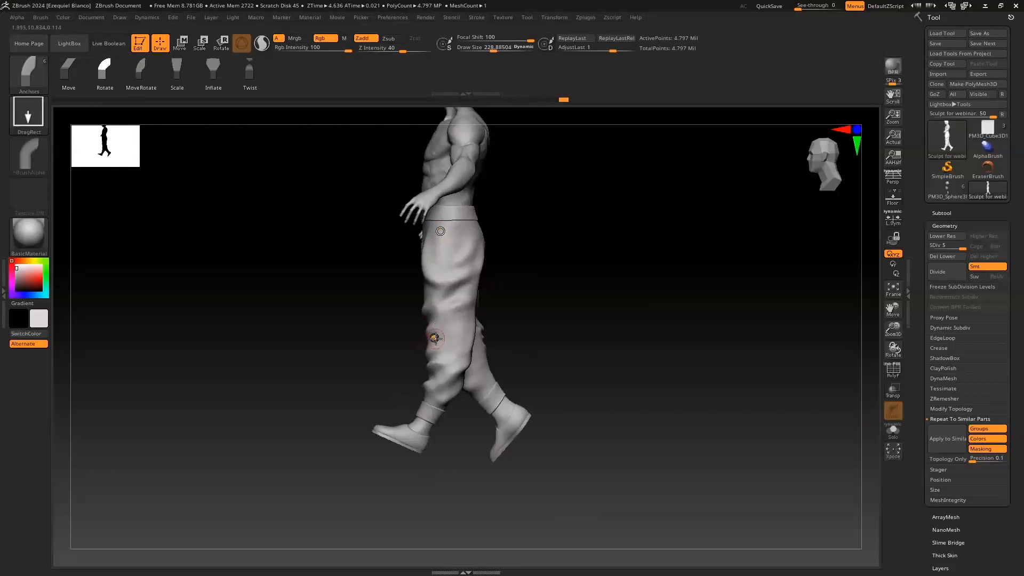
drag(425, 336, 419, 337)
Step: Rotate the left lower leg and foot downward with anchors at the knee and ankle, and check the pose from the front
click(401, 425)
drag(401, 425, 448, 451)
drag(434, 488, 503, 461)
drag(812, 160, 796, 237)
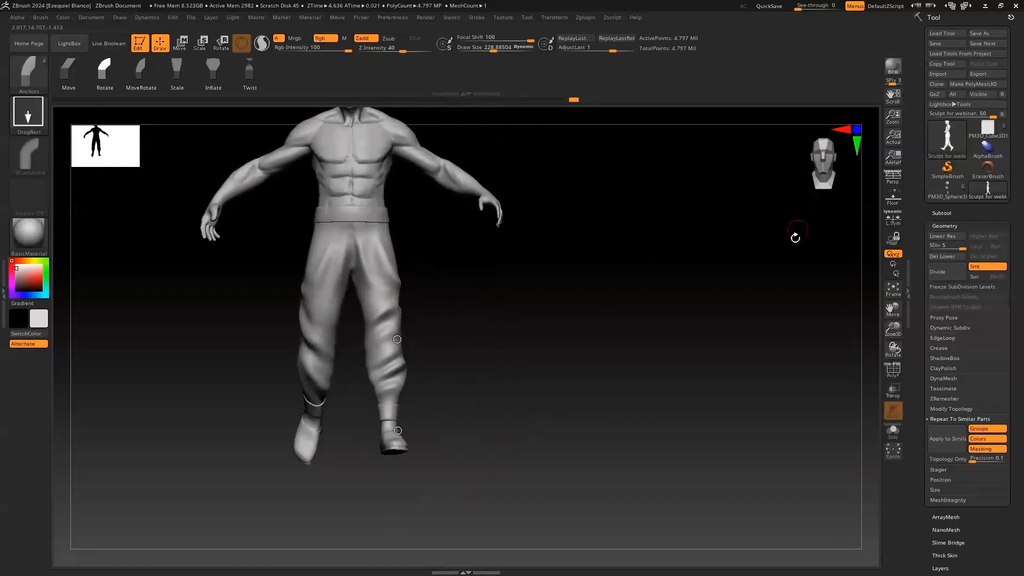
drag(894, 330, 873, 309)
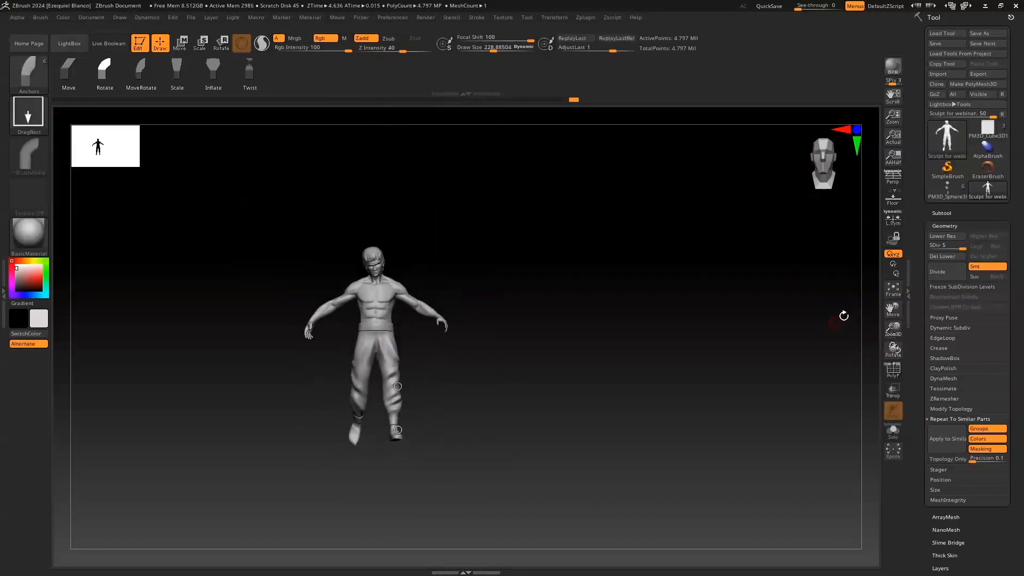
Step: Frame the whole figure, lower the model to subdivision level 1 and smooth the trousers around the left knee
click(893, 290)
drag(959, 247, 952, 247)
key(shift)
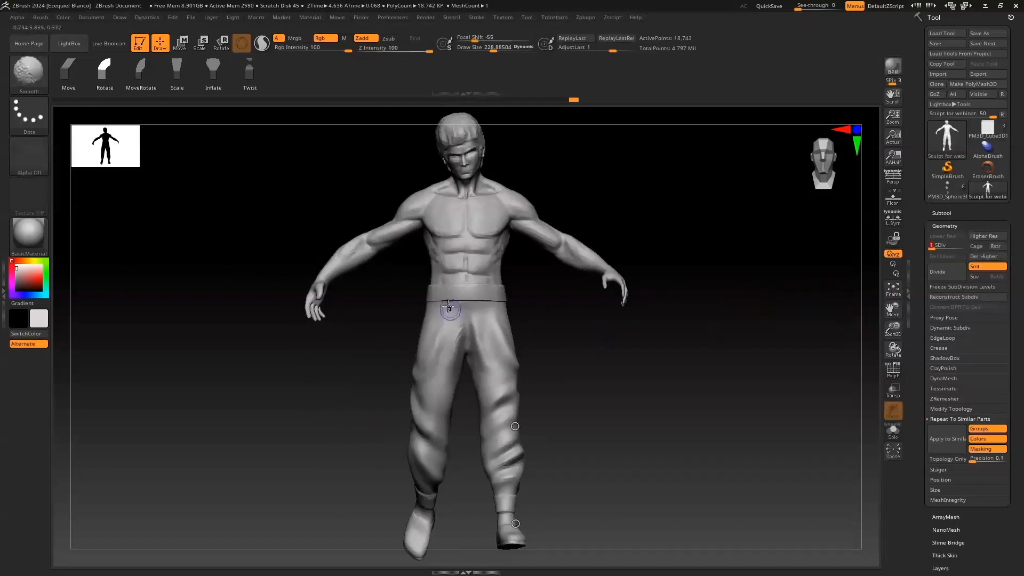
shift+drag(514, 418, 513, 397)
Step: Switch to the Move brush, retouch the trouser leg in a three-quarter view and raise the model to subdivision level 2
click(24, 75)
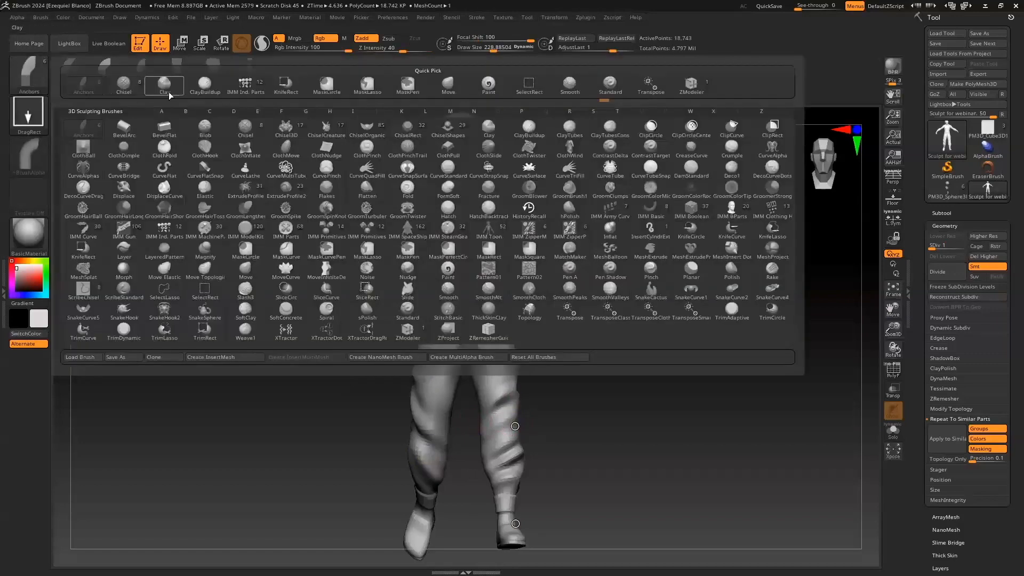
click(451, 85)
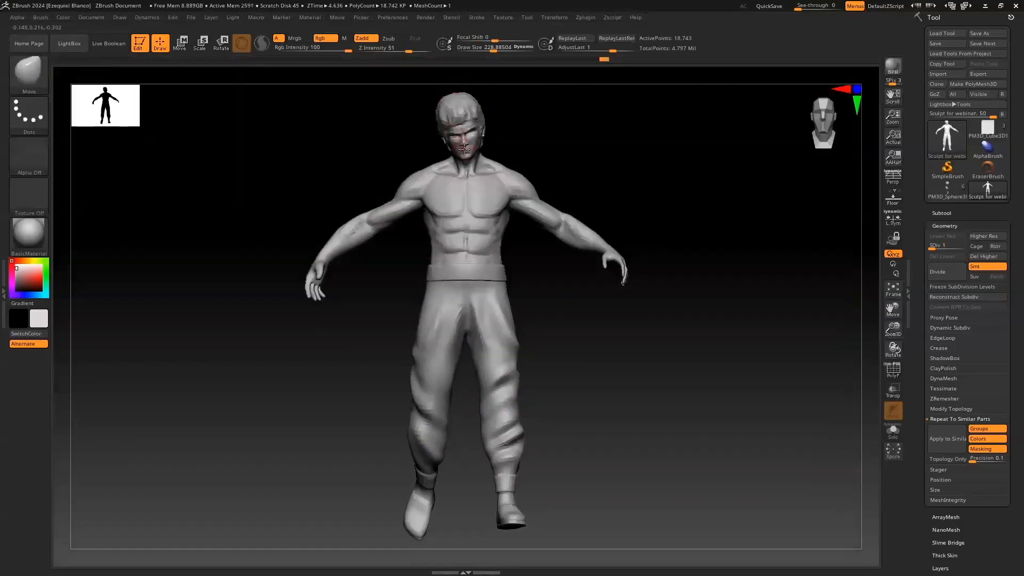
drag(536, 484, 508, 389)
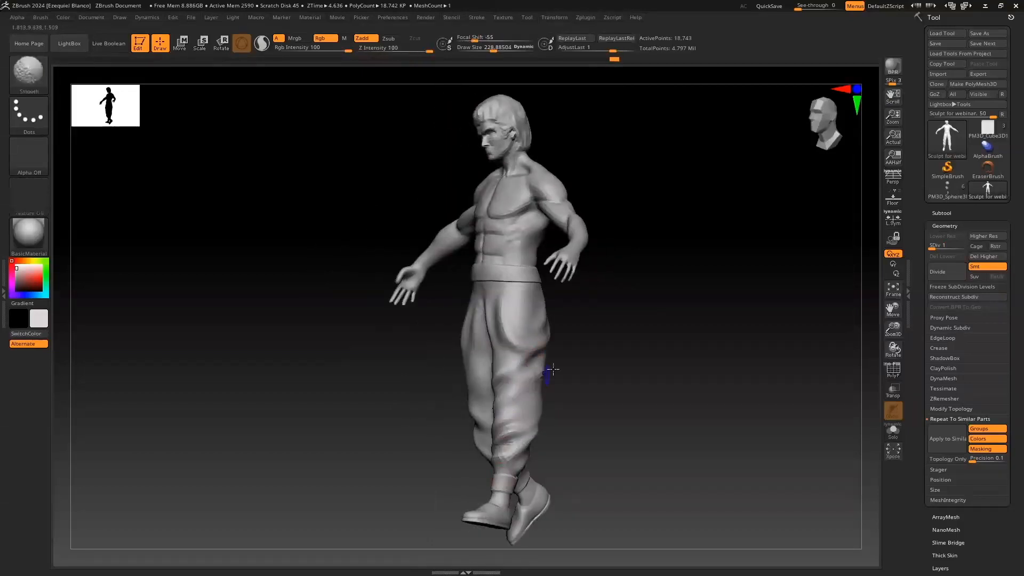
drag(932, 247, 941, 247)
Step: Review the walking pose from both sides and the front, and set the model to subdivision level 5
drag(800, 327, 752, 327)
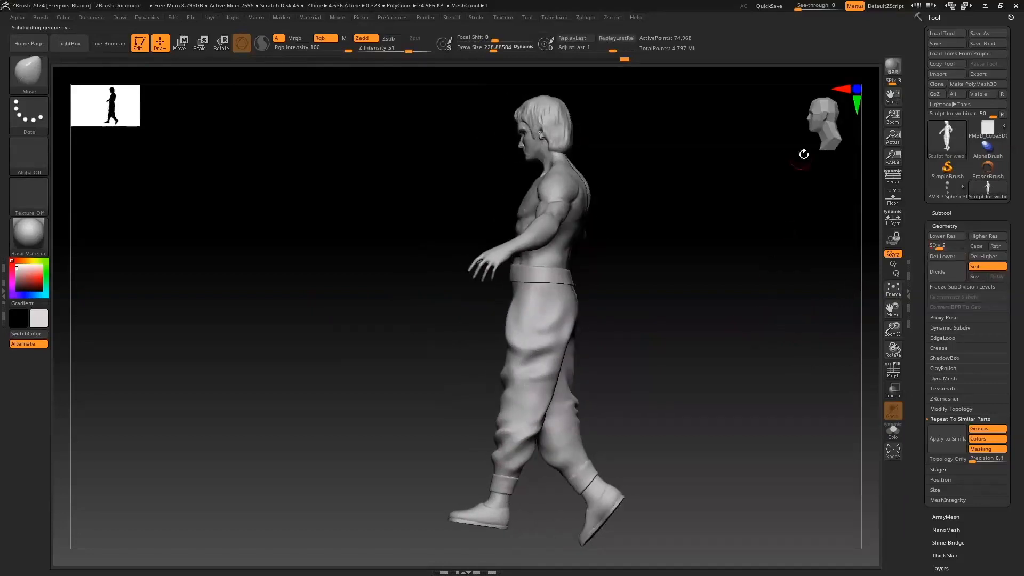
click(820, 140)
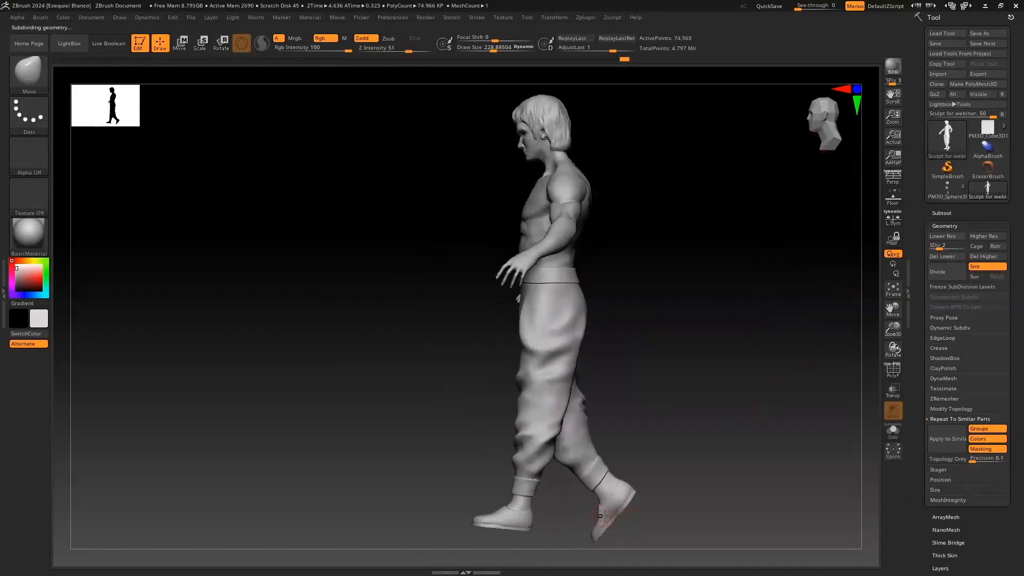
drag(725, 420, 548, 412)
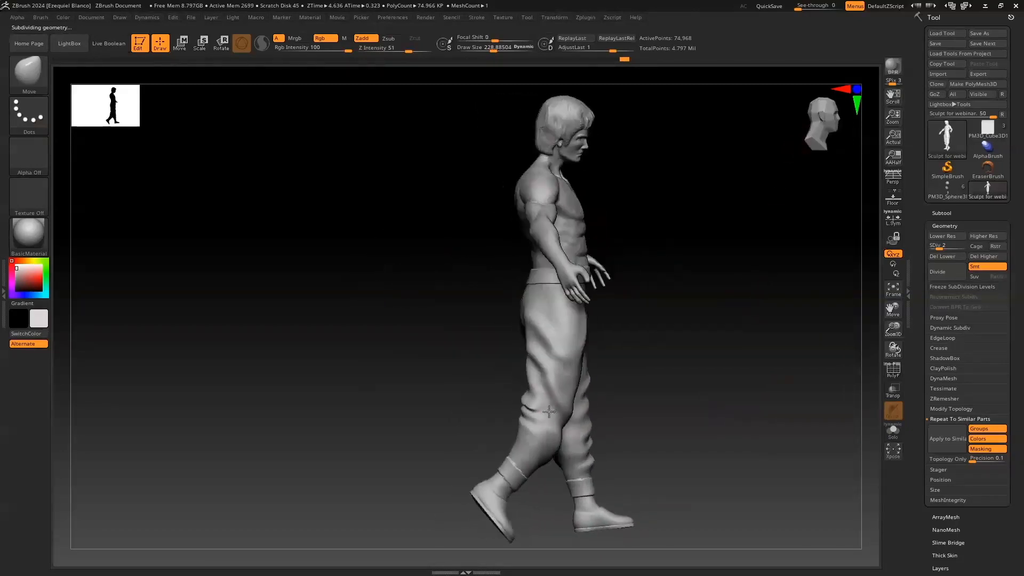
click(888, 293)
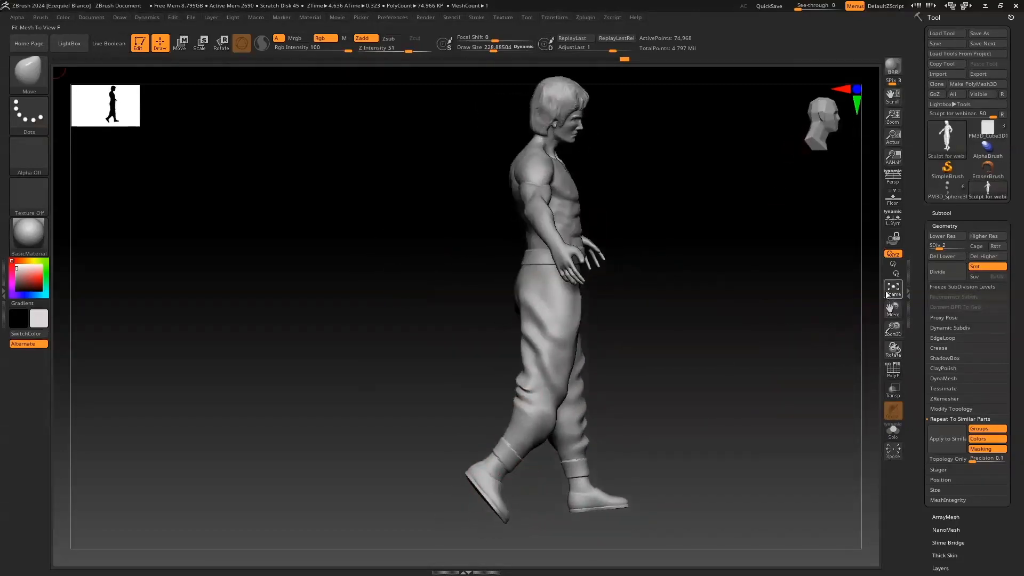
click(887, 289)
drag(893, 329, 888, 295)
drag(646, 362, 727, 257)
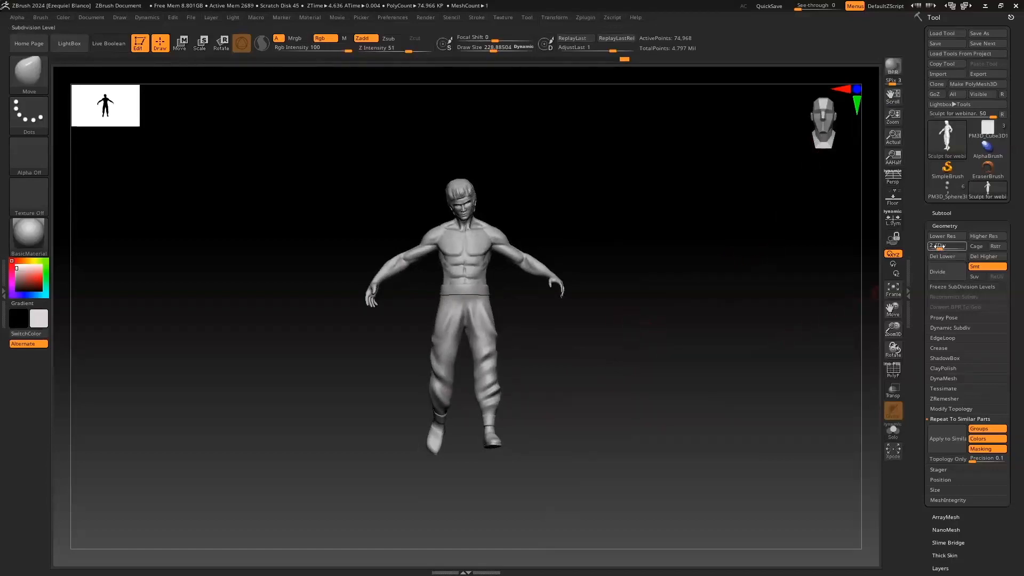
click(966, 249)
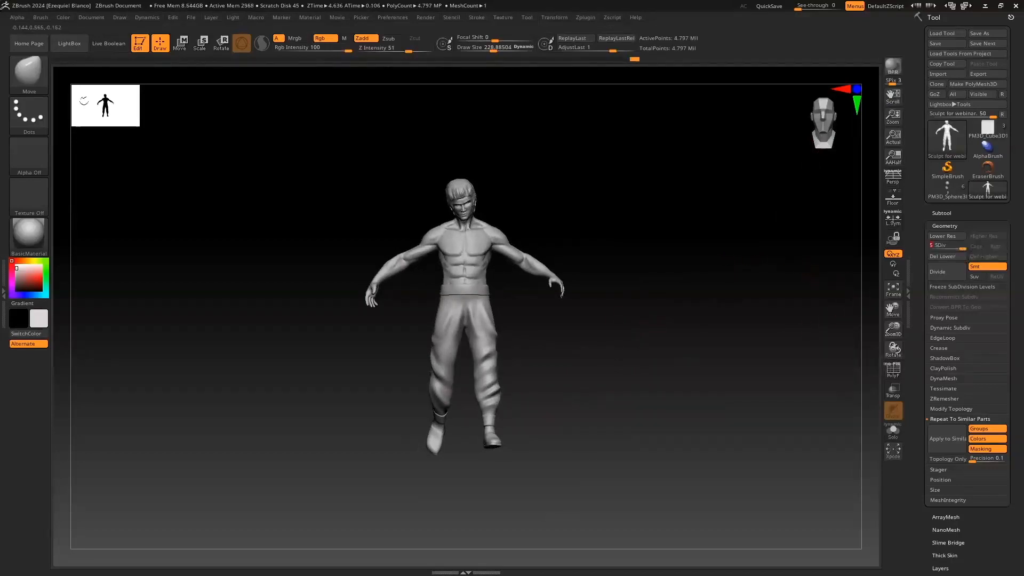
click(26, 73)
click(255, 407)
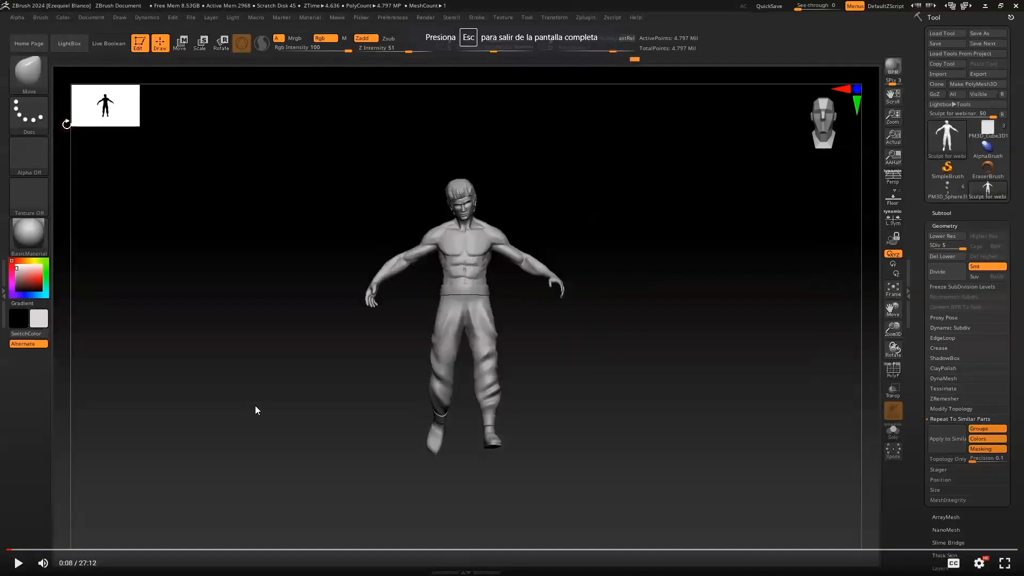
click(255, 406)
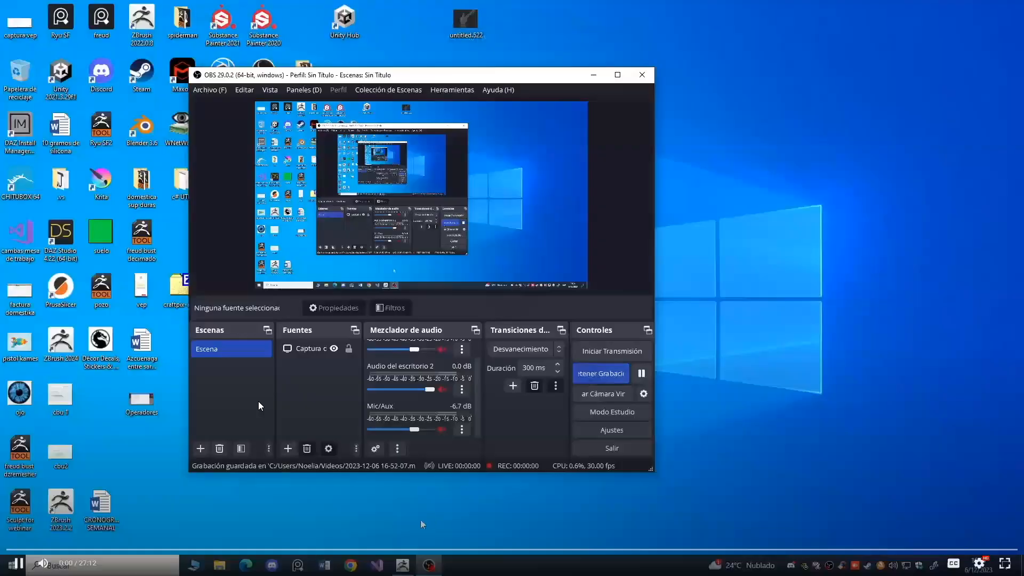